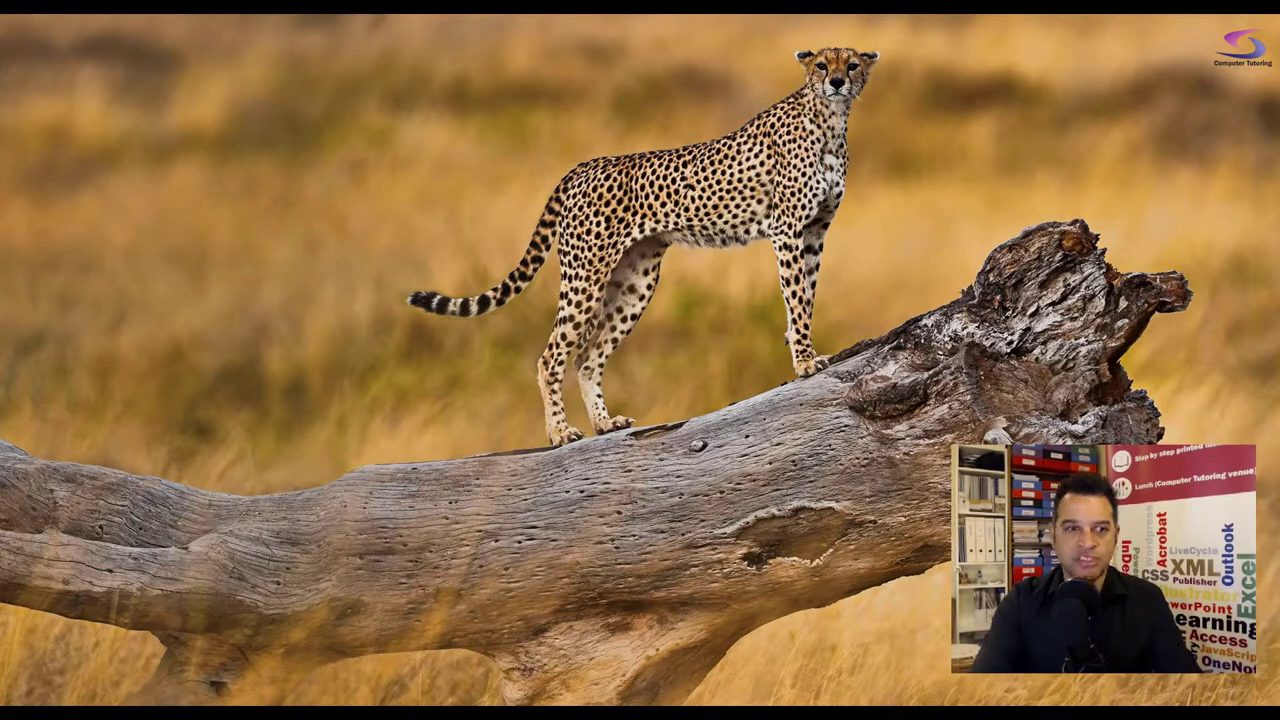
Open Excel 2016 and create a blank workbook.
key("super")
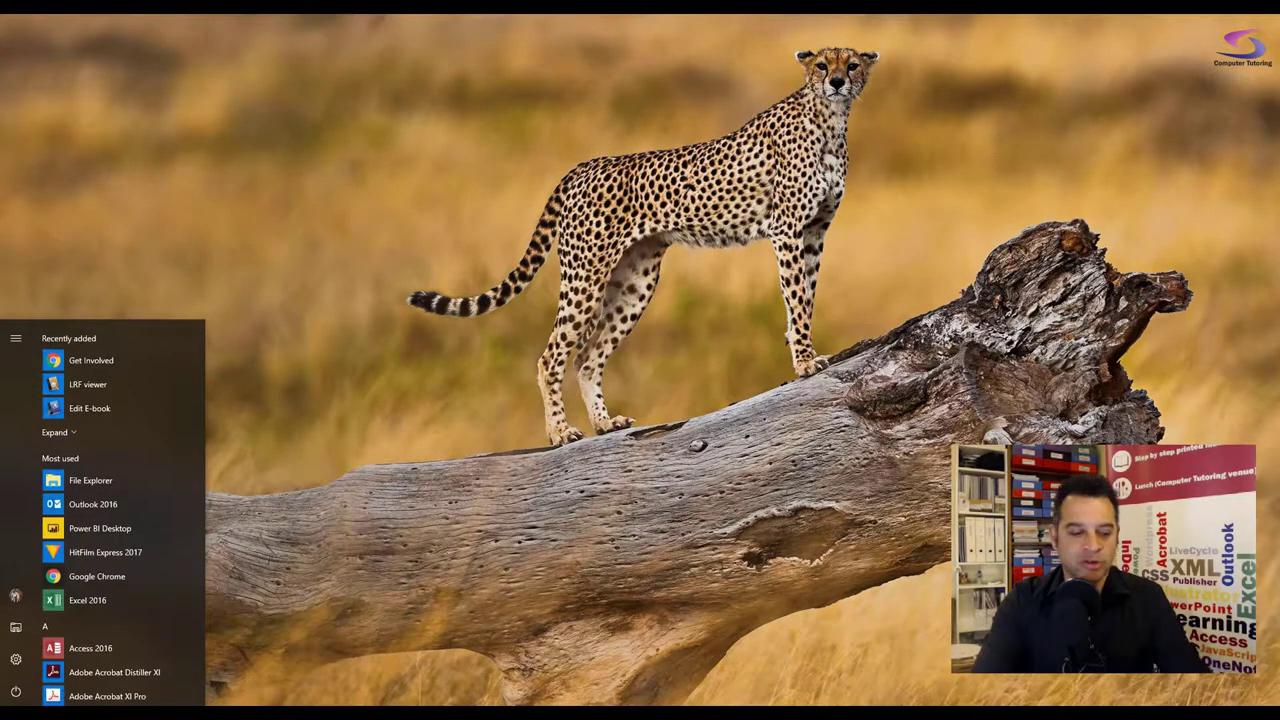
type("excel")
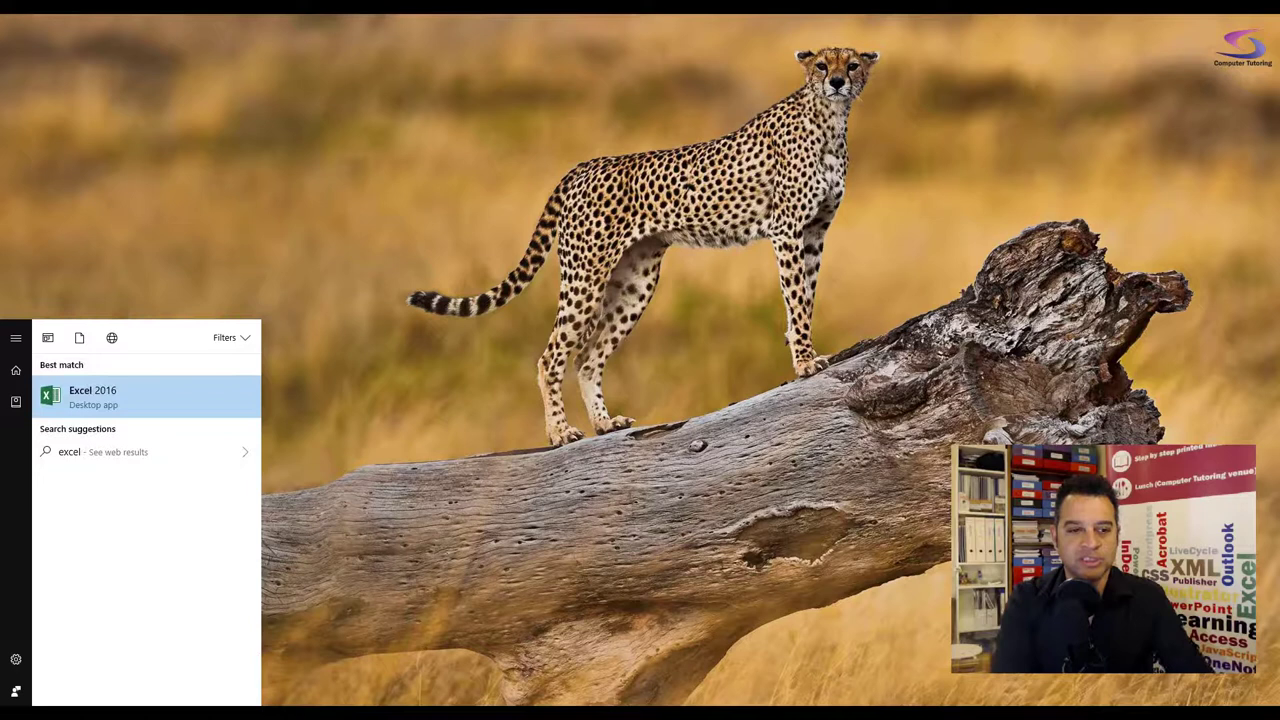
left_click(112, 392)
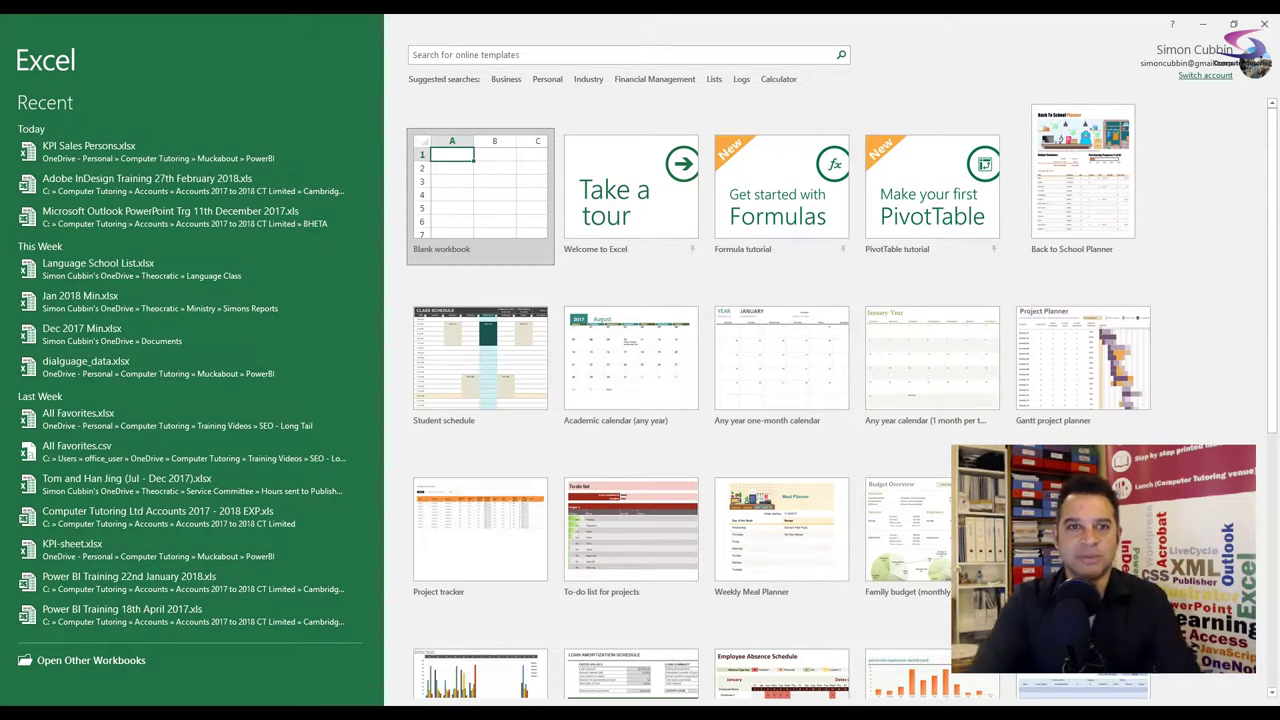
left_click(483, 174)
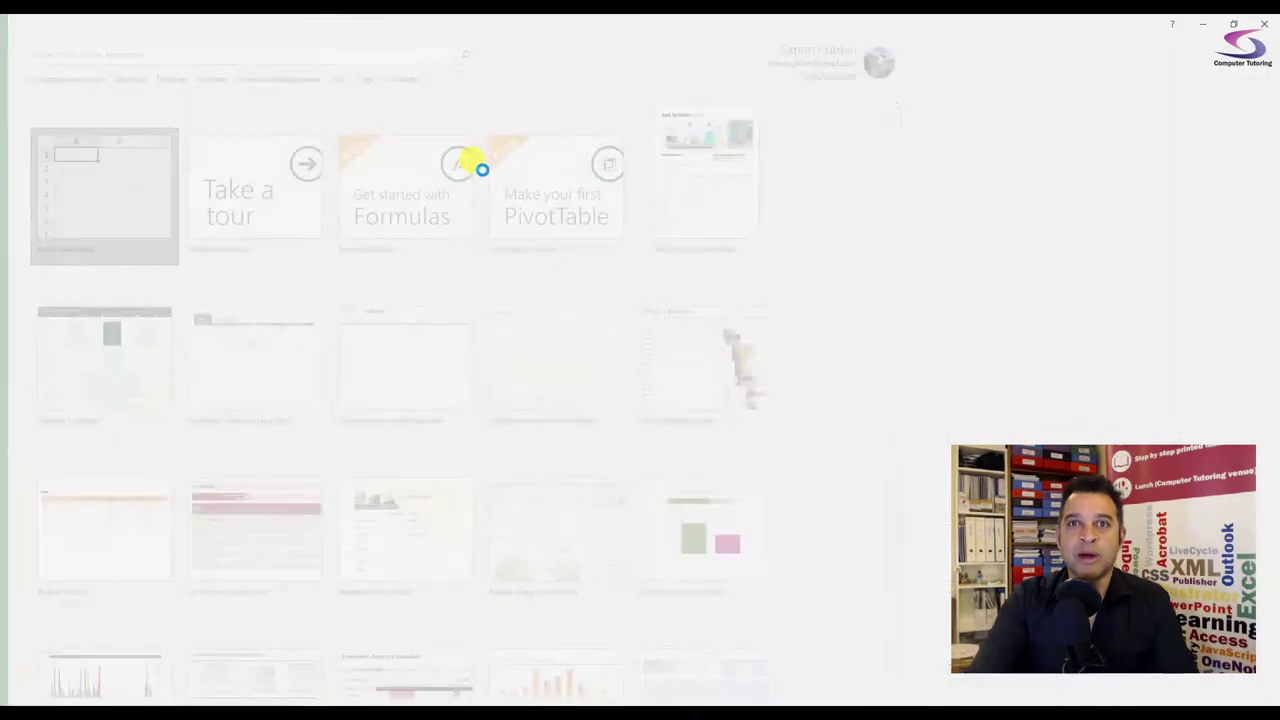
Enter the headers Sales Person in A1 and Sales in B1, and widen column A to fit its header.
scroll(300, 354, "up", 9, "ctrl")
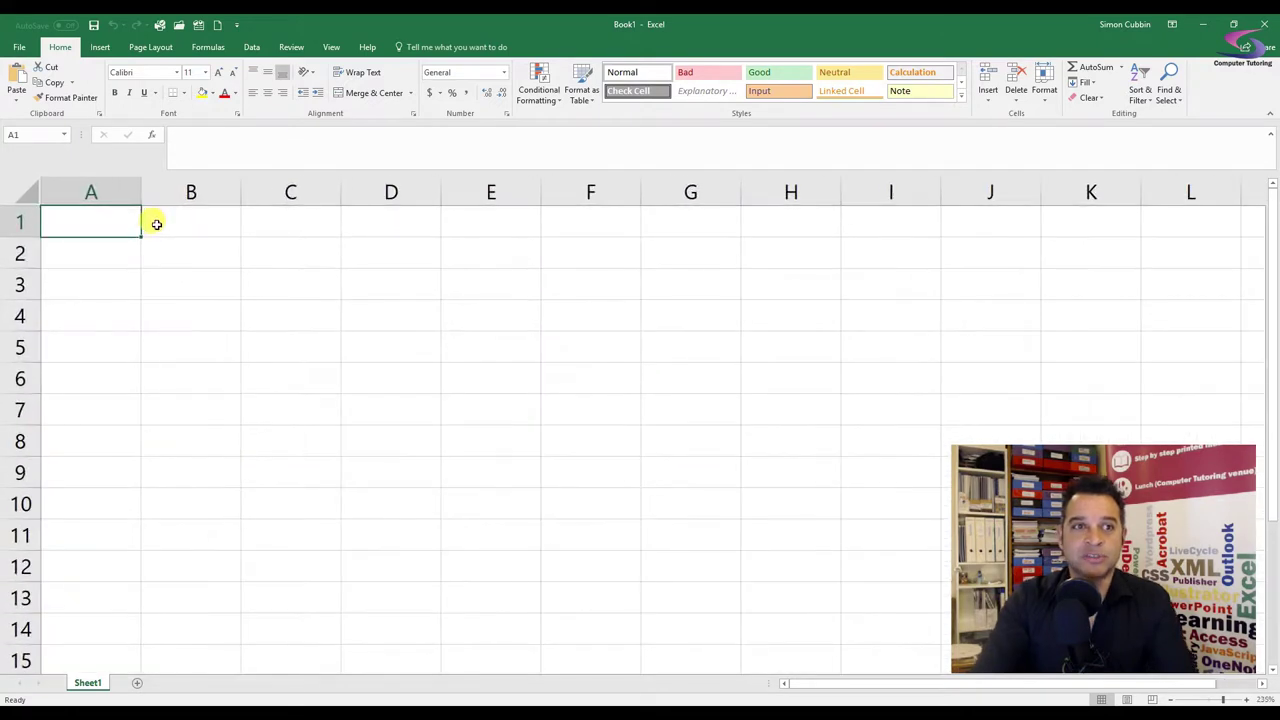
type("Sales Person")
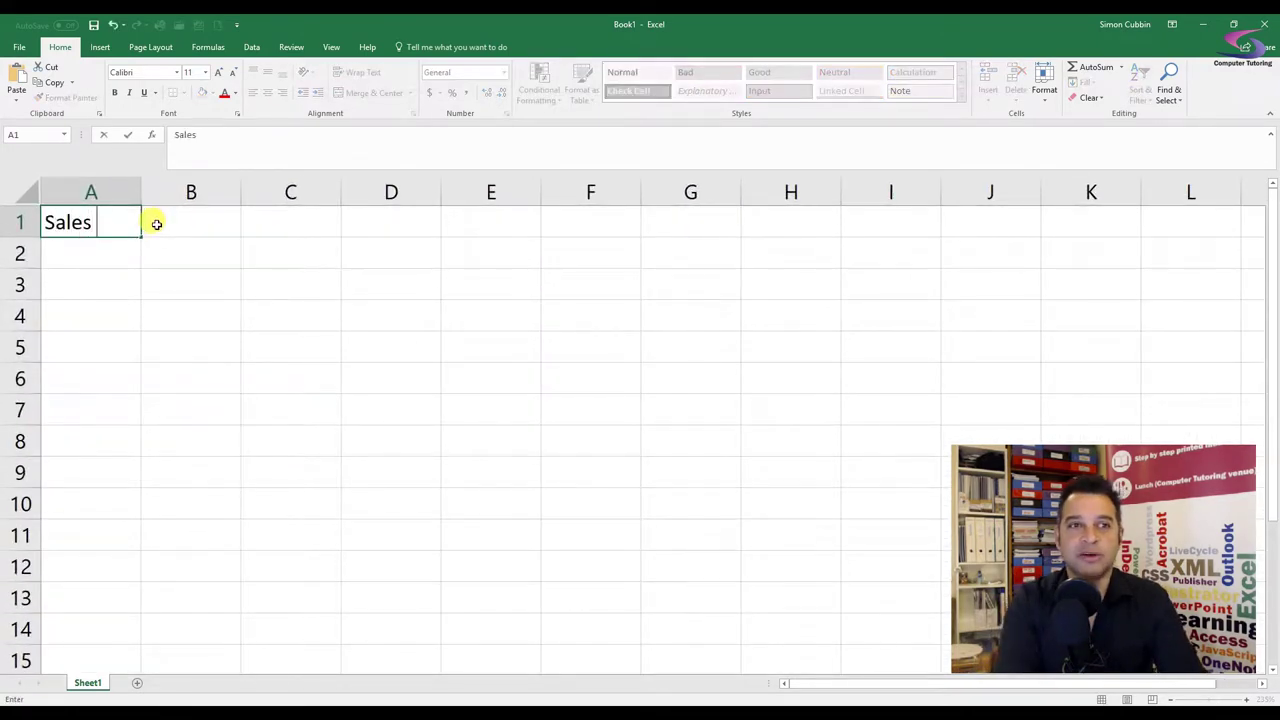
left_click(155, 224)
type("Sales")
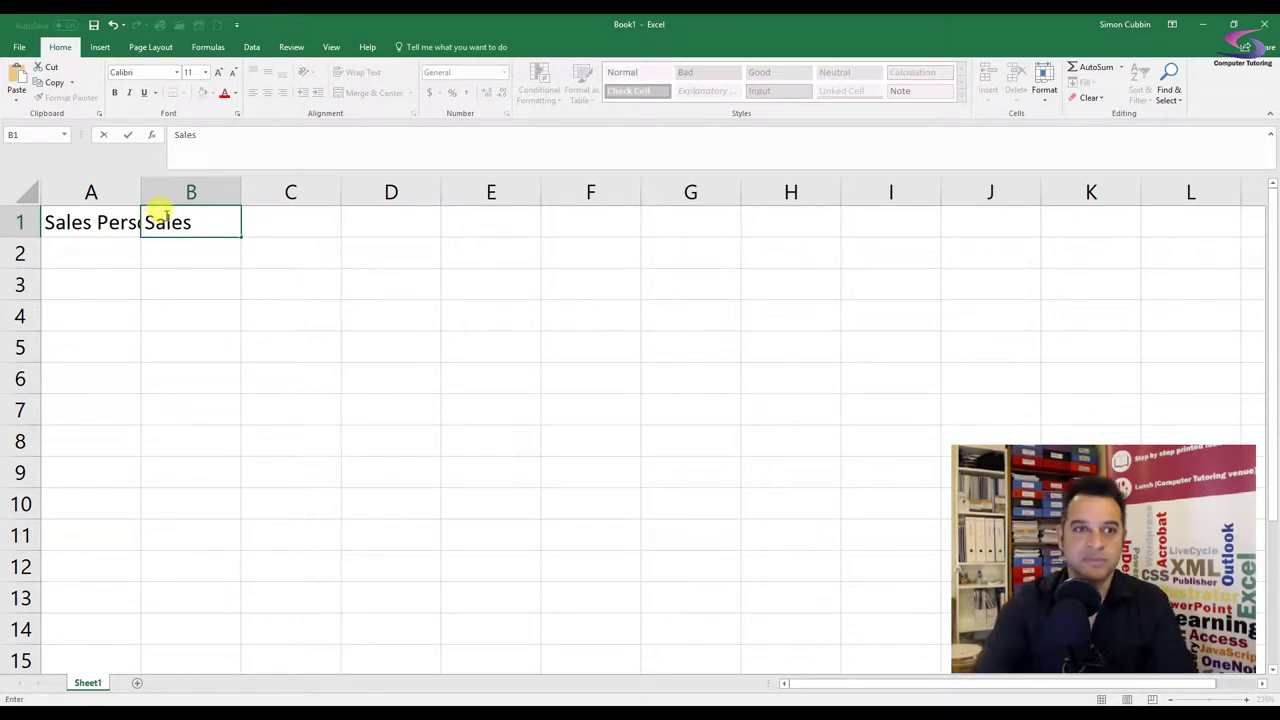
key("Return")
left_click_drag(142, 188, 201, 186)
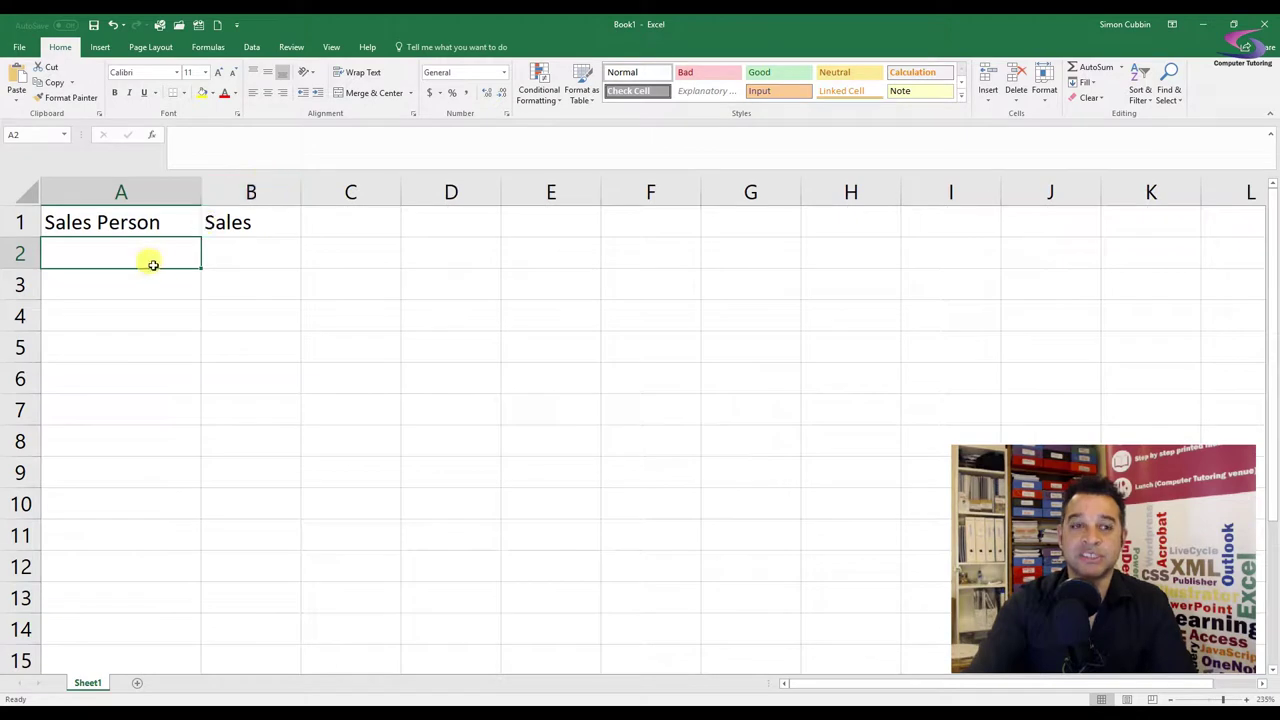
Enter the four salespeople's first names in A2 to A5, correcting the misspelled name in A3.
type("Janet")
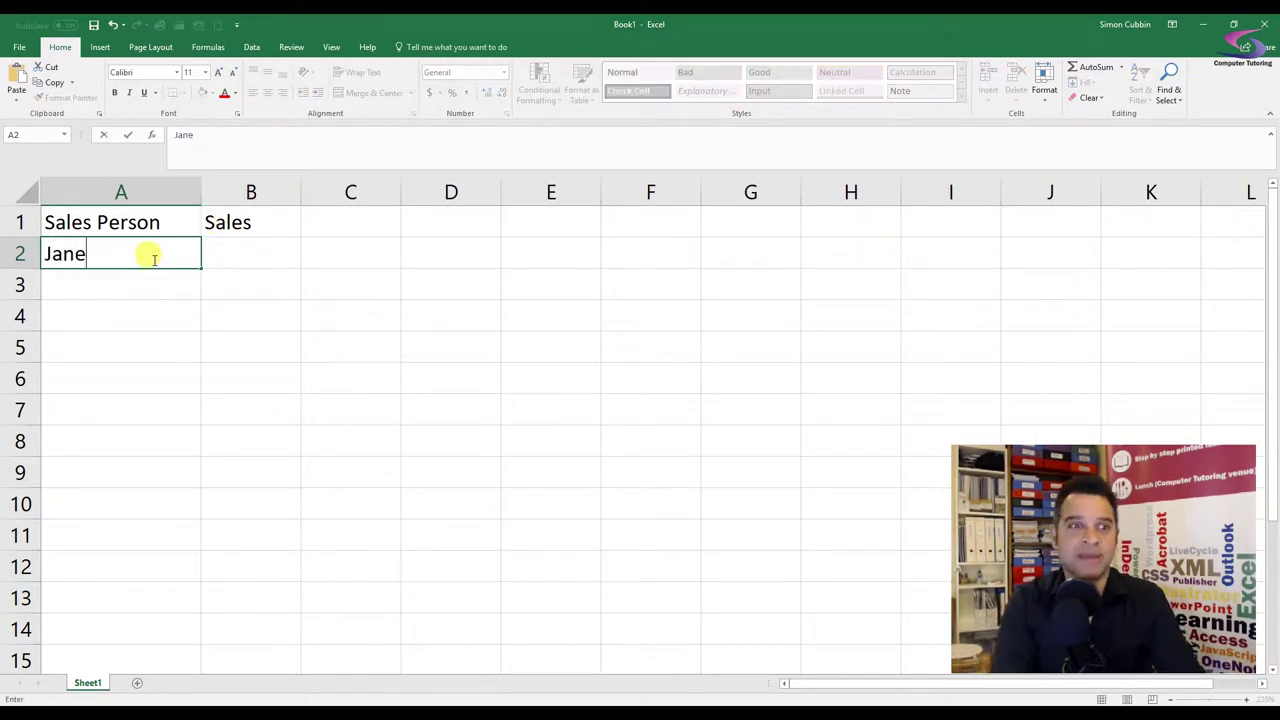
key("Return")
type("Jin")
key("Return")
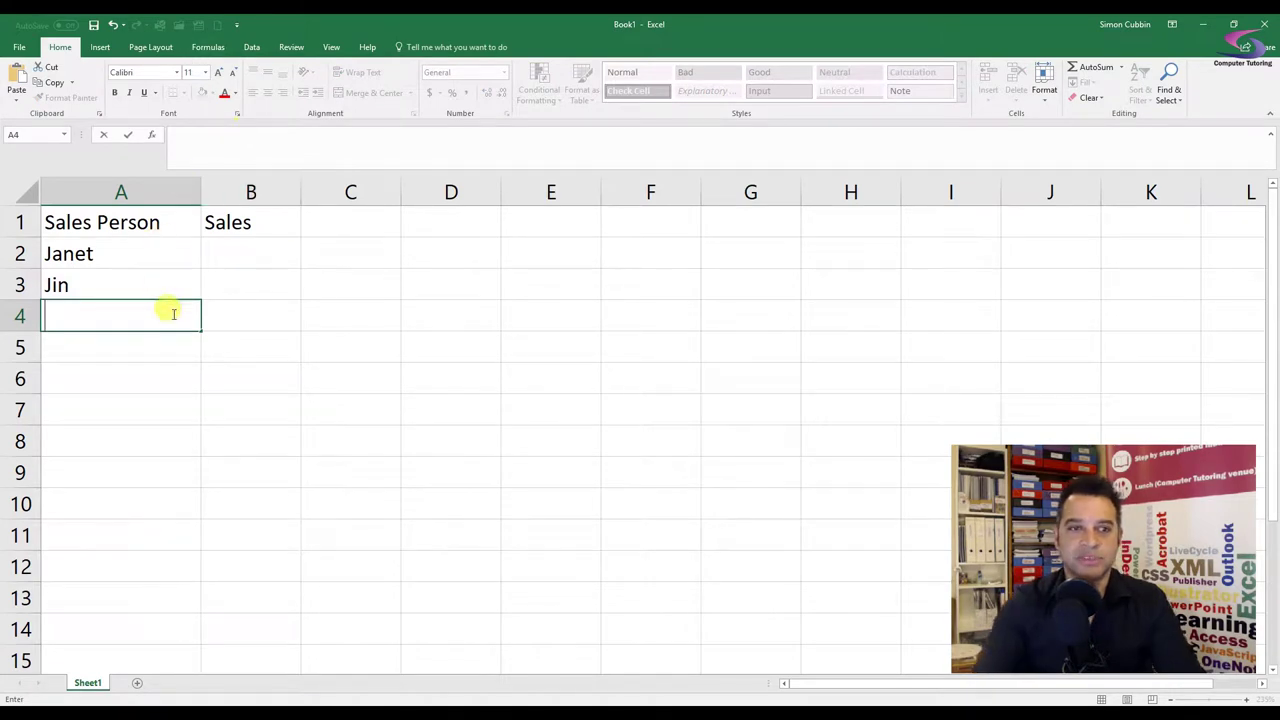
double_click(163, 284)
key("BackSpace")
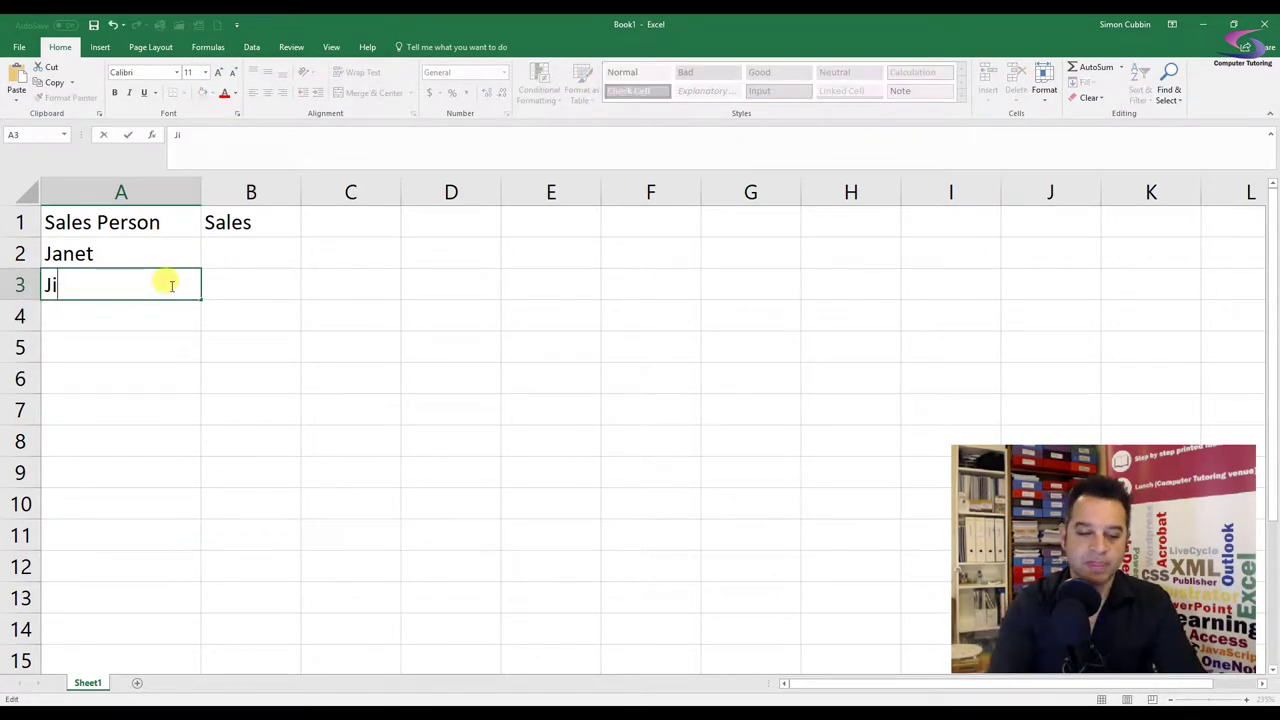
type("m")
key("Return")
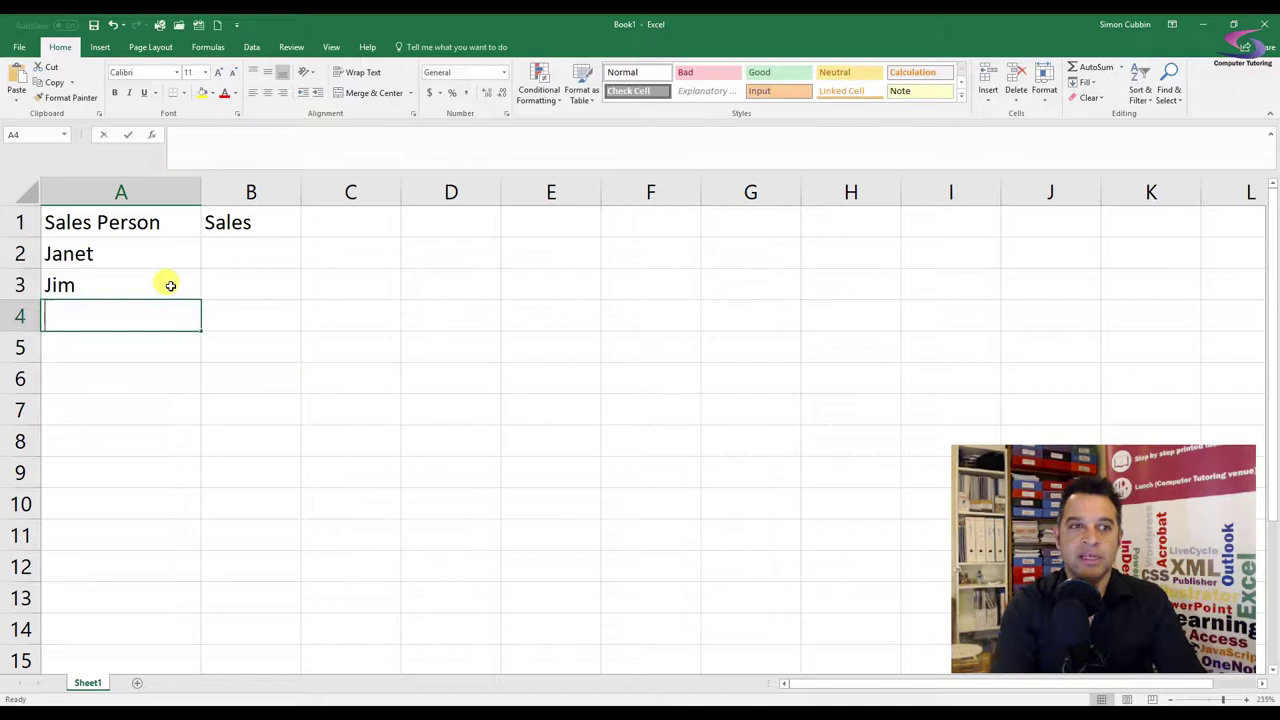
type("John")
key("Return")
type("Sally")
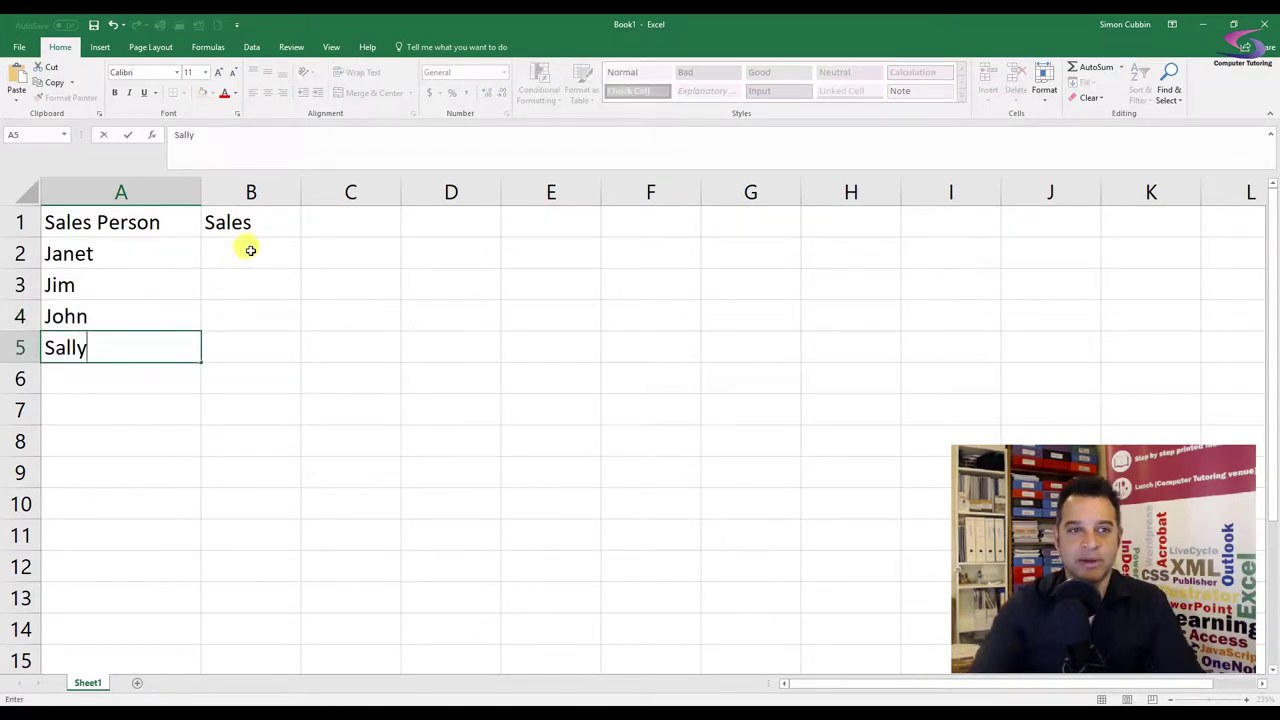
Enter the sales figures 101, 99, 108 and 89 in cells B2 to B5.
left_click(250, 250)
type("10")
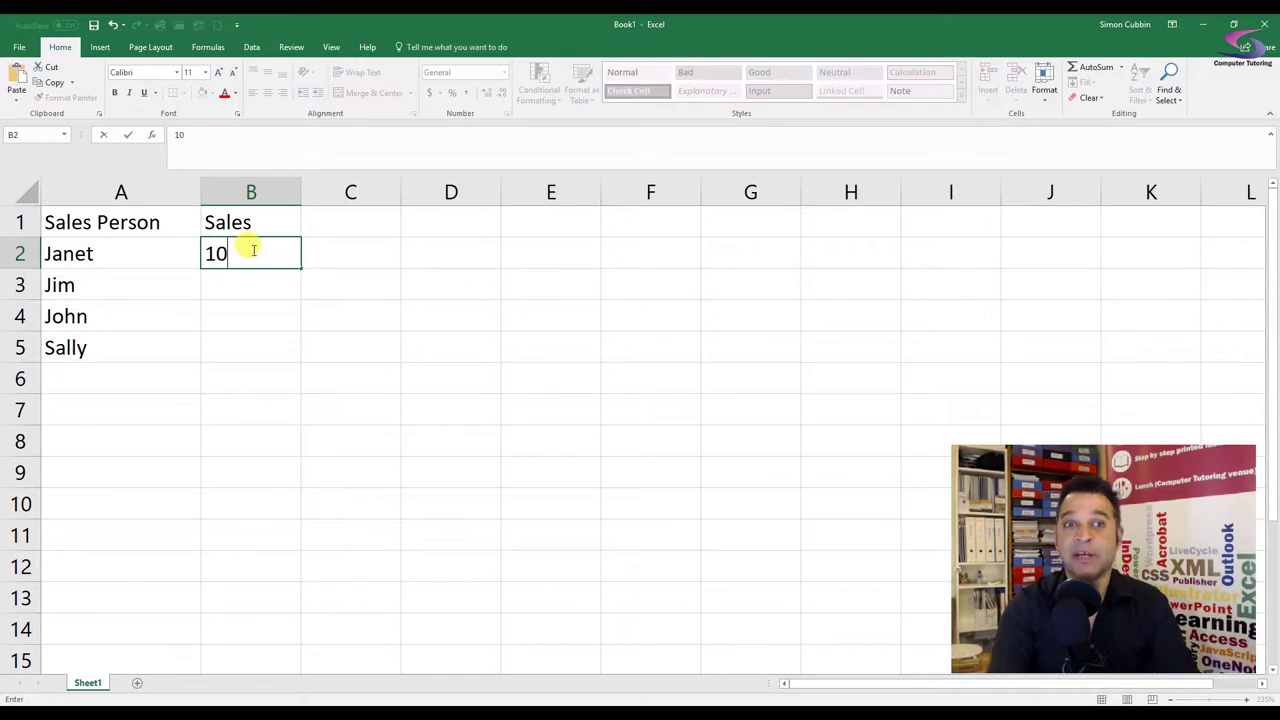
type("1")
key("Return")
type("99")
key("Return")
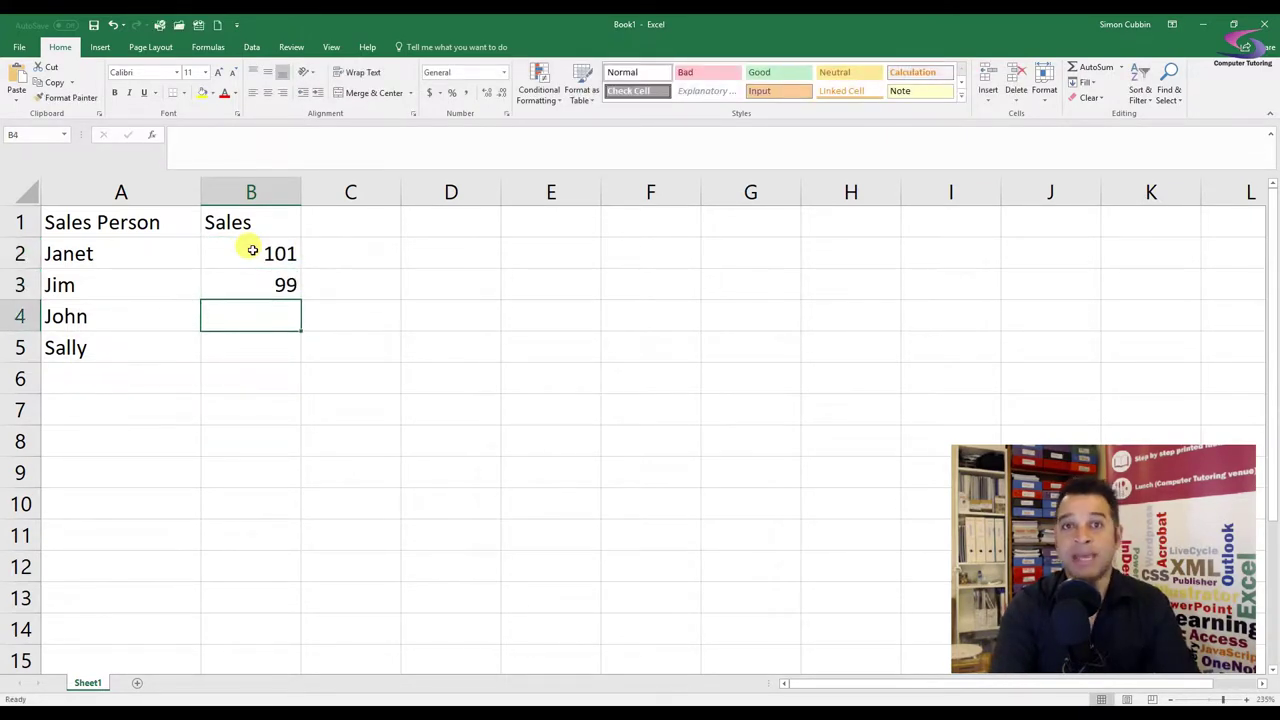
type("108")
key("Return")
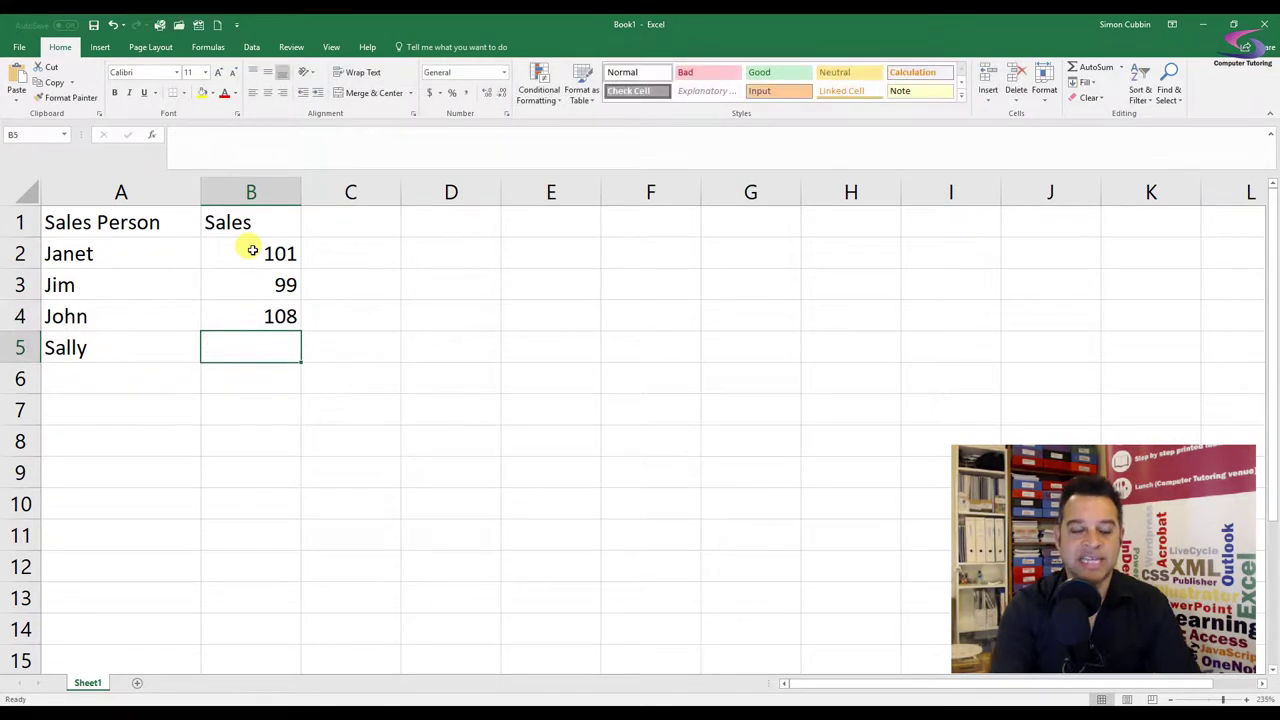
type("89")
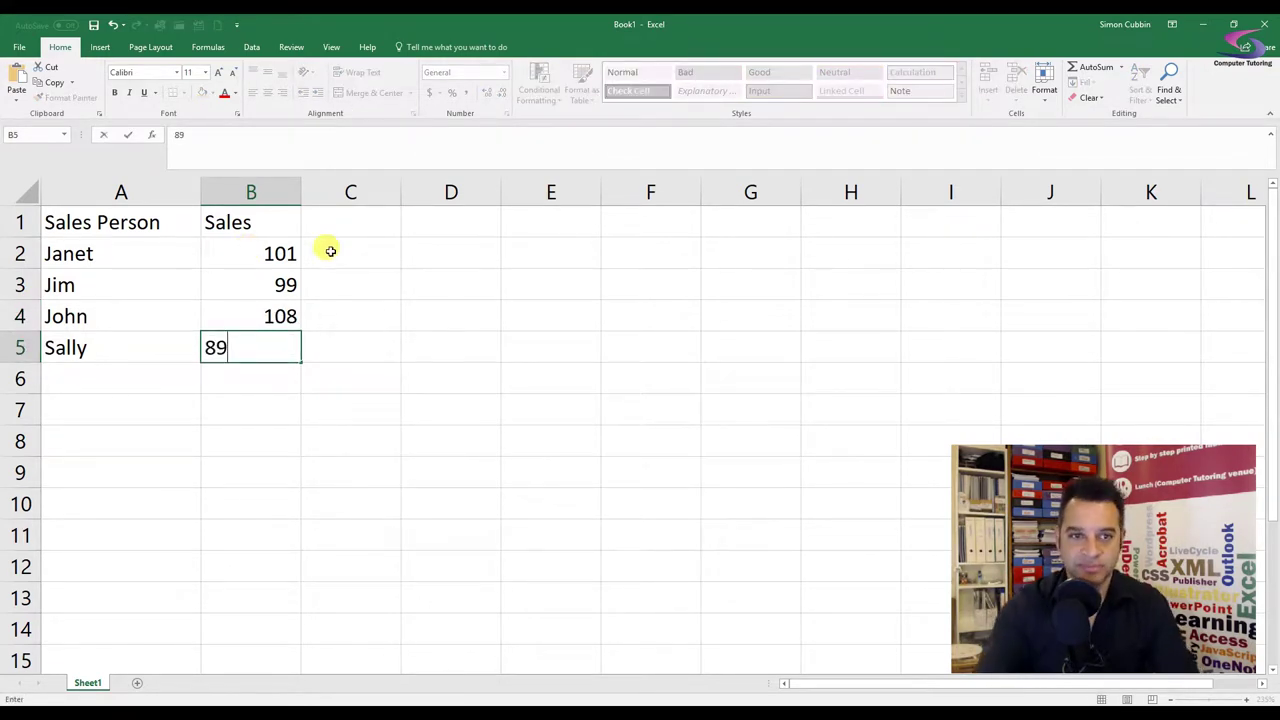
left_click(355, 221)
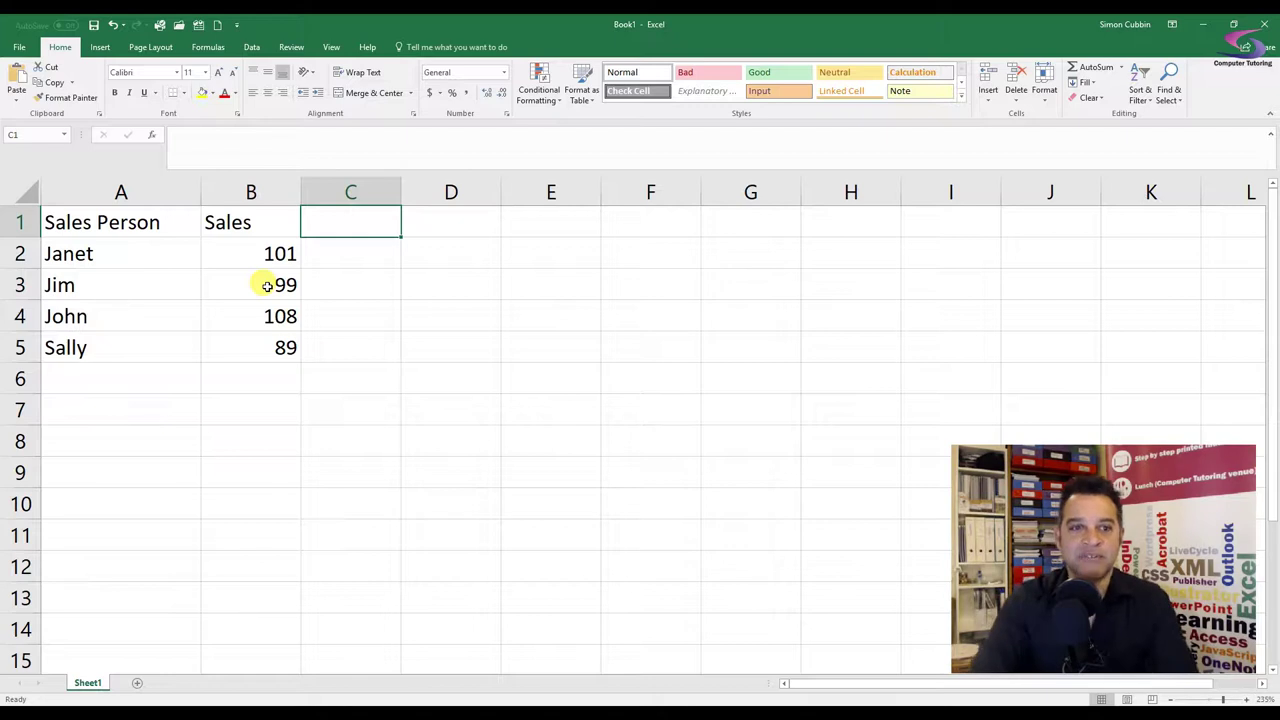
Format A1:B5 as a table with headers, using the dark style with an orange header and blue banded rows.
left_click(174, 253)
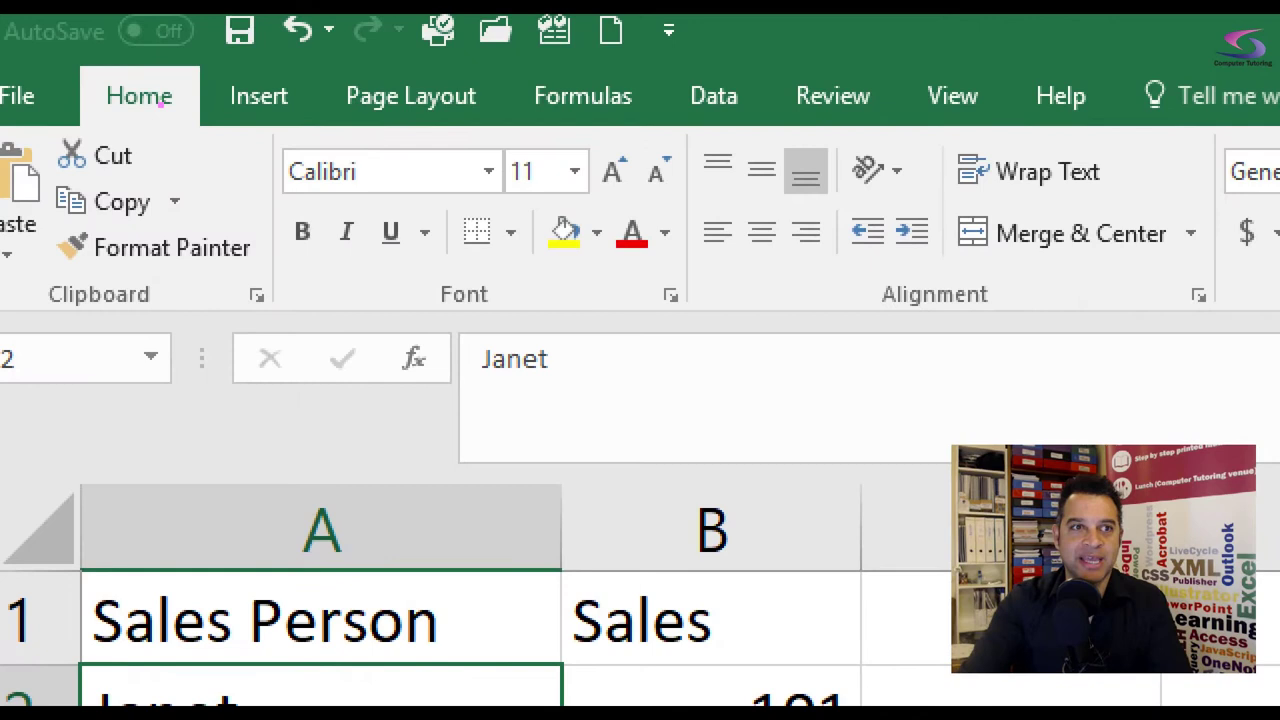
left_click_drag(60, 55, 228, 145)
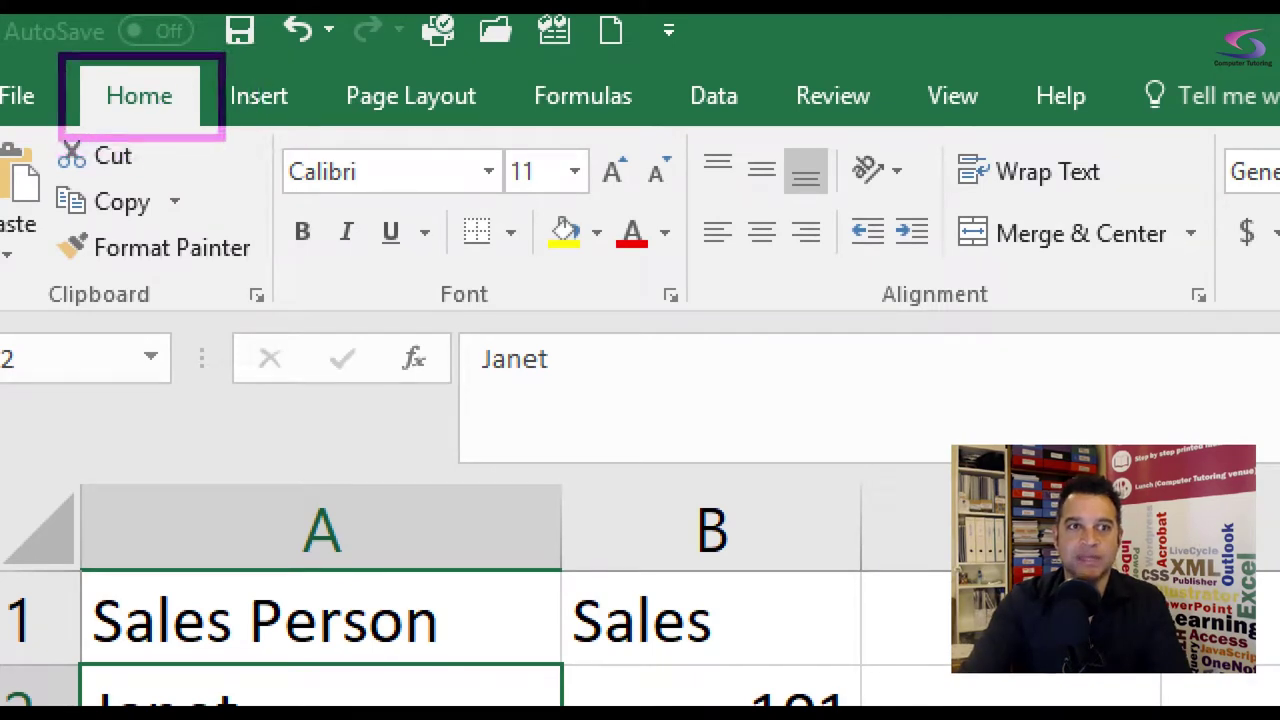
key("Escape")
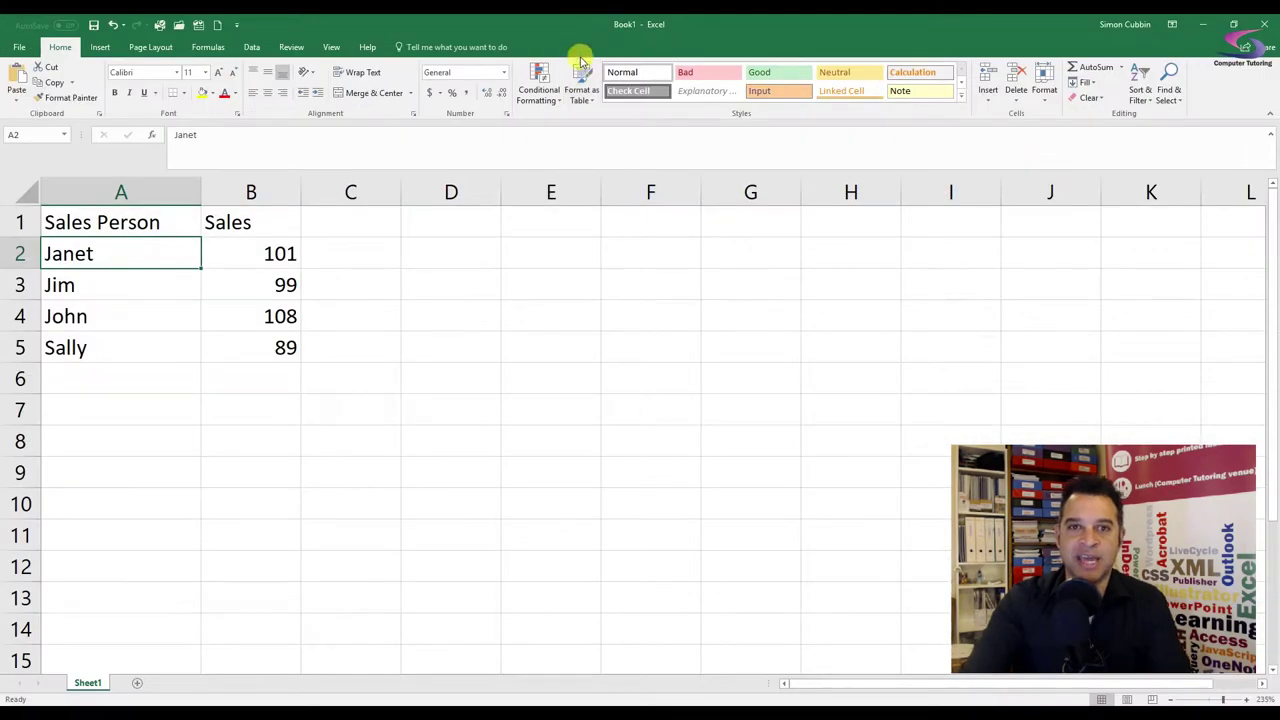
left_click(593, 112)
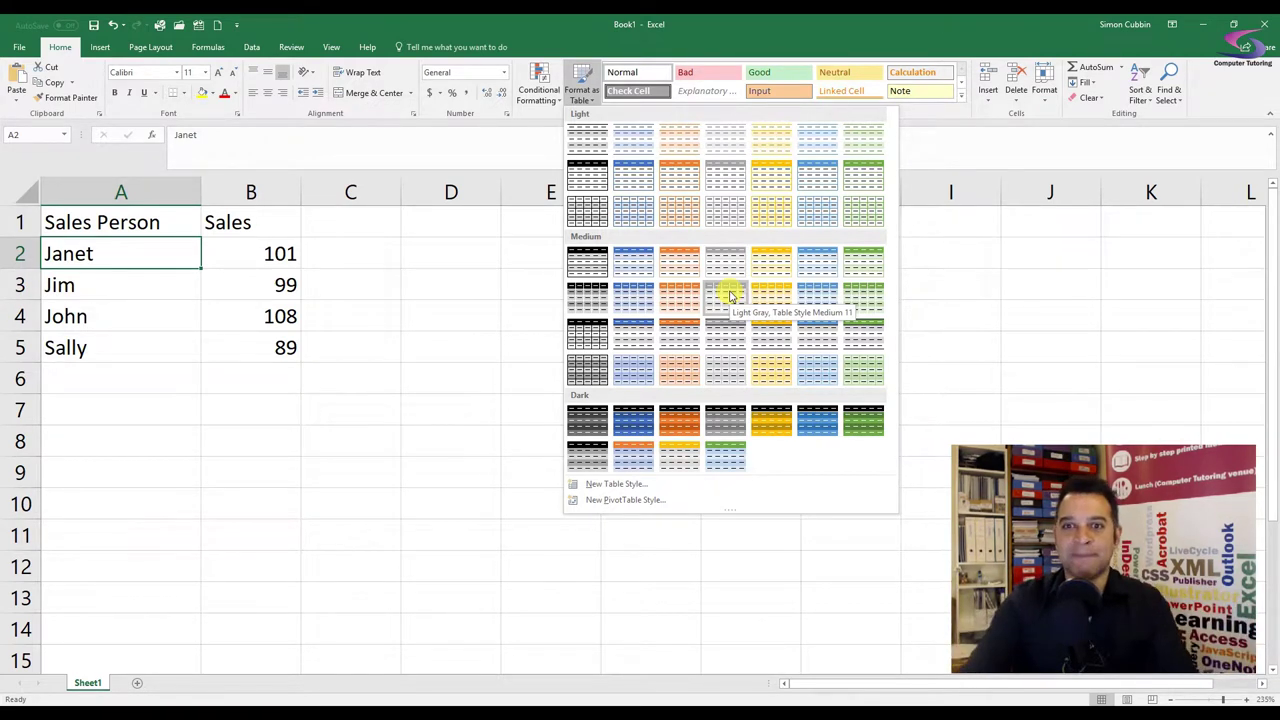
left_click(630, 456)
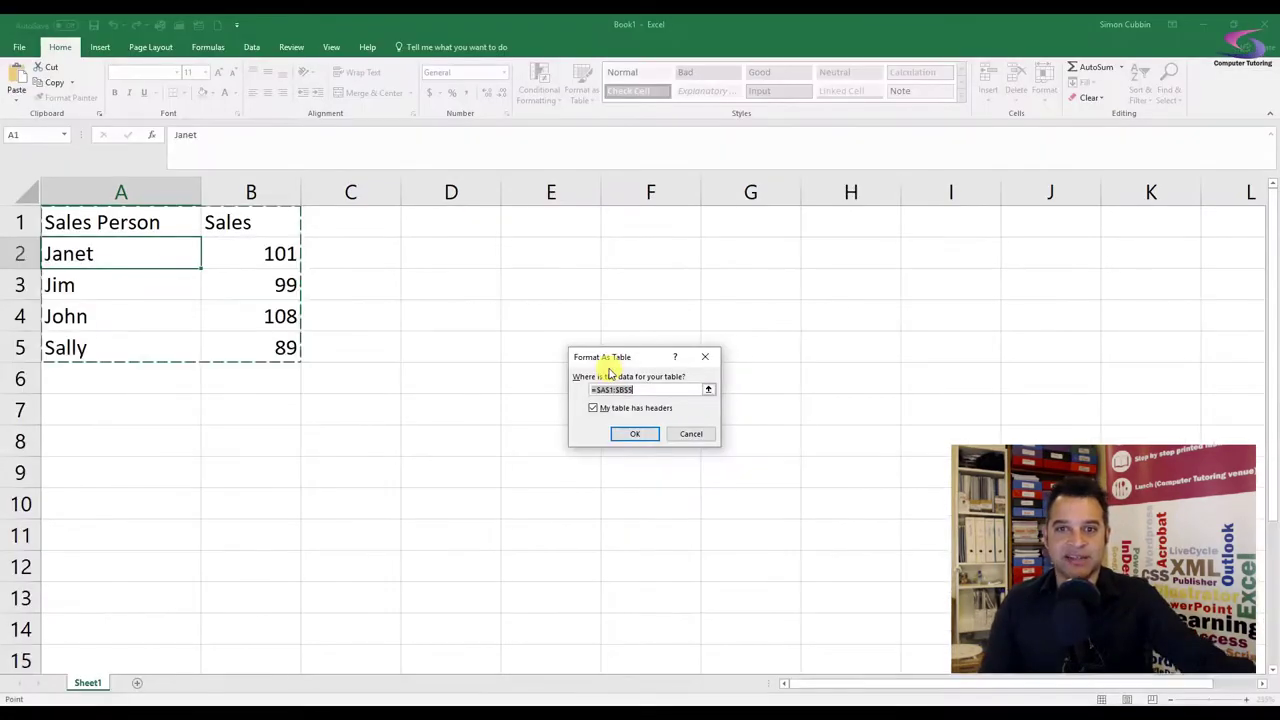
left_click(628, 434)
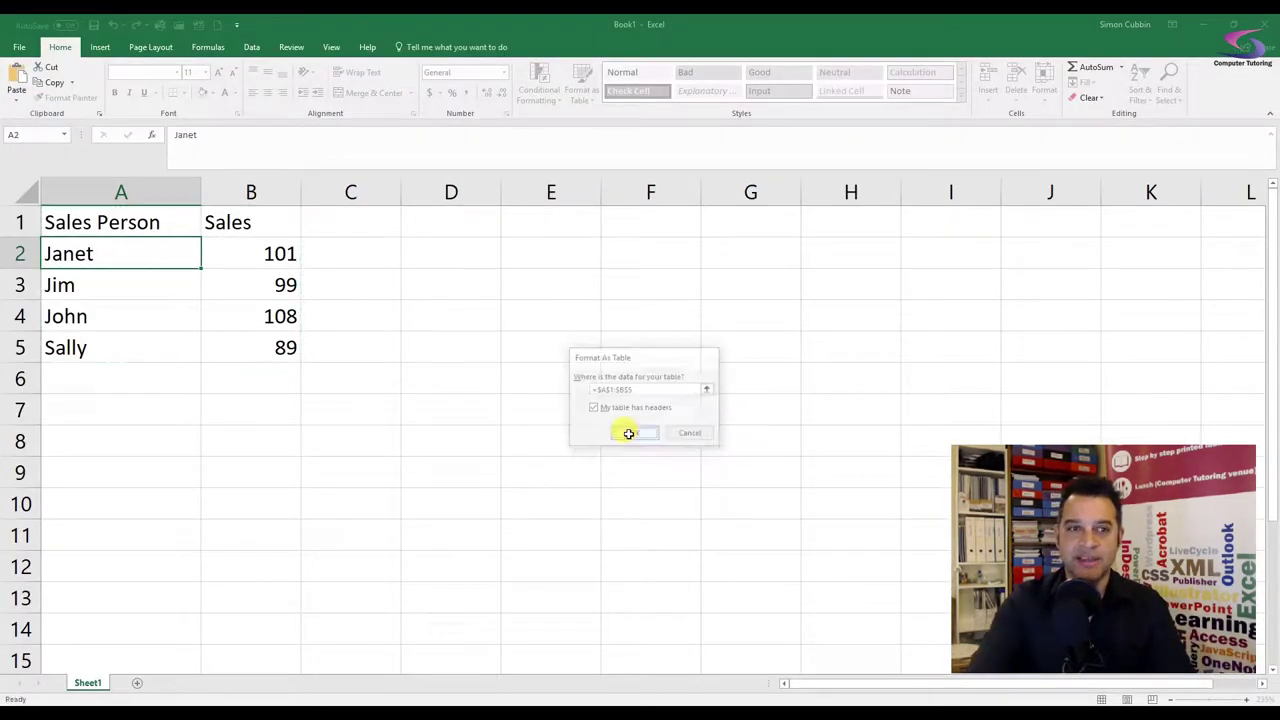
Rename the table as sales_persons.
left_click(156, 258)
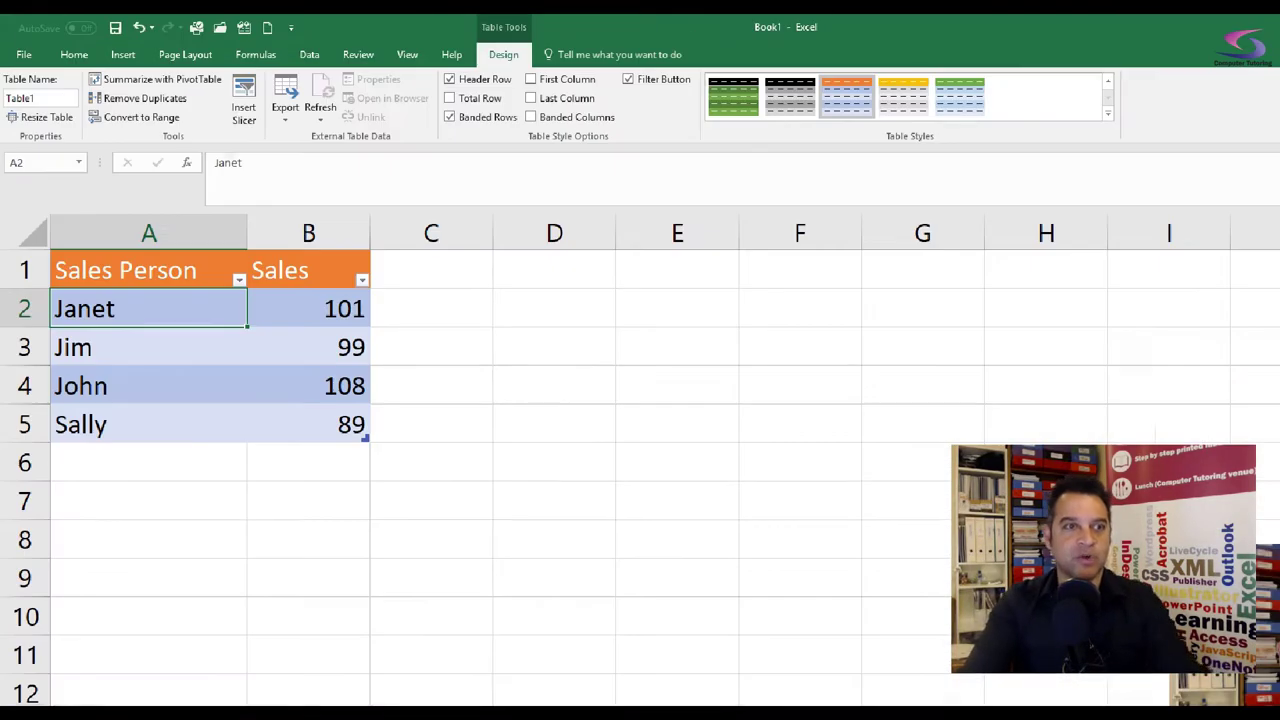
left_click(30, 85)
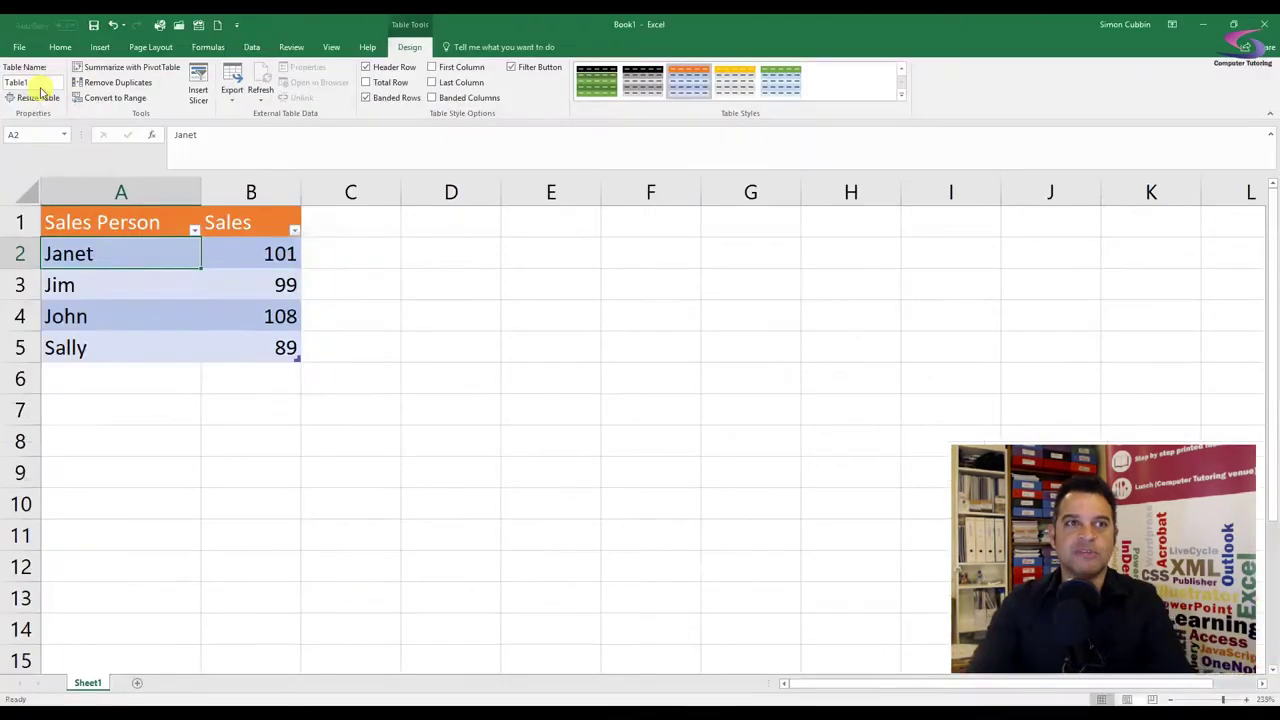
left_click(30, 83)
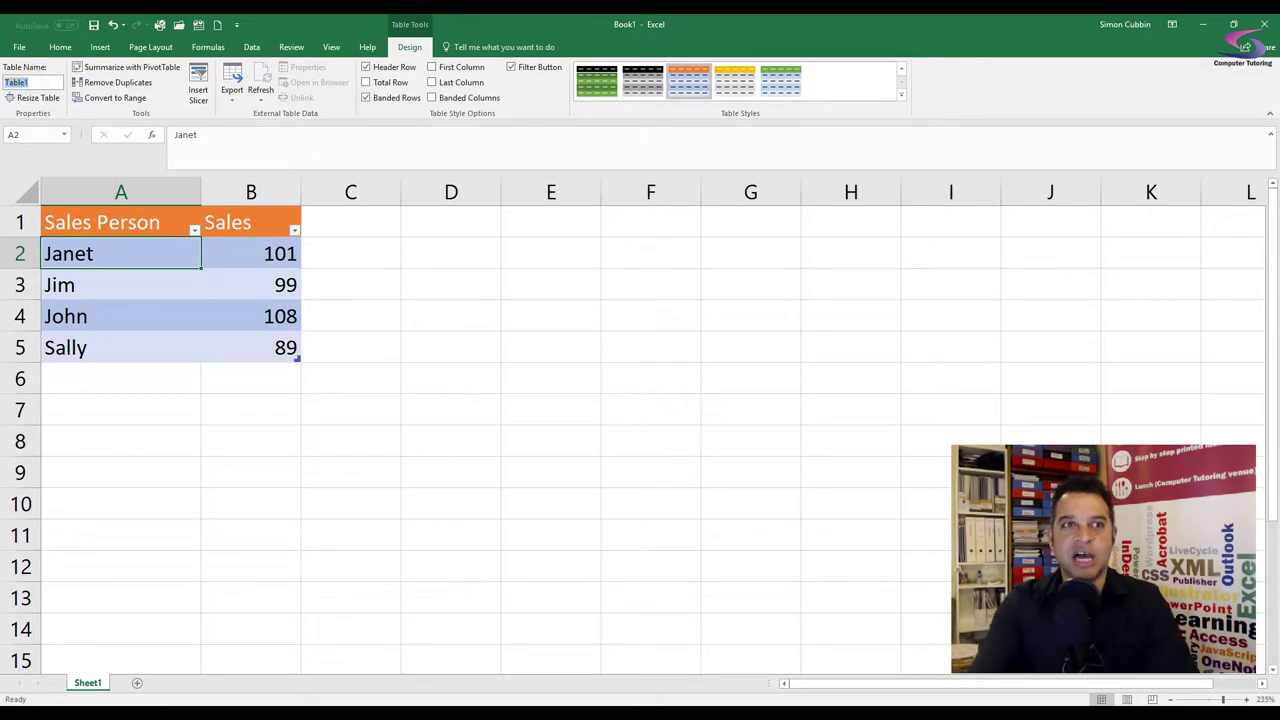
type("S")
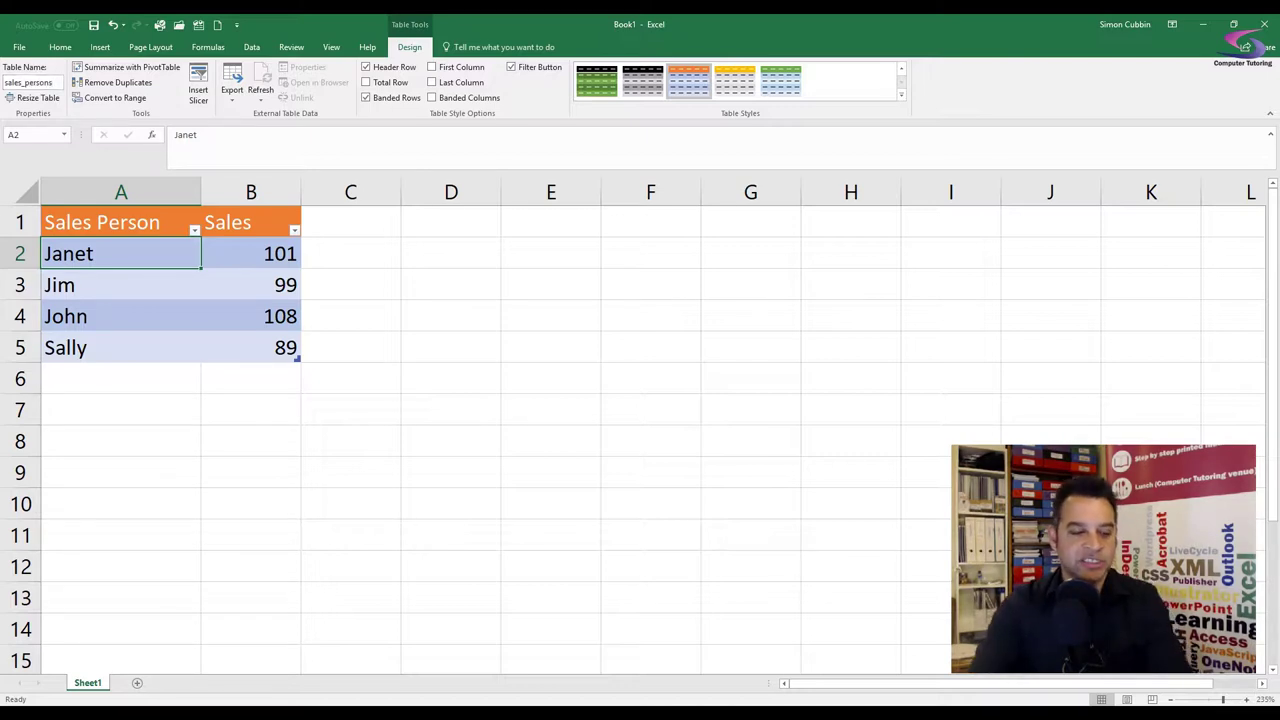
left_click(30, 82)
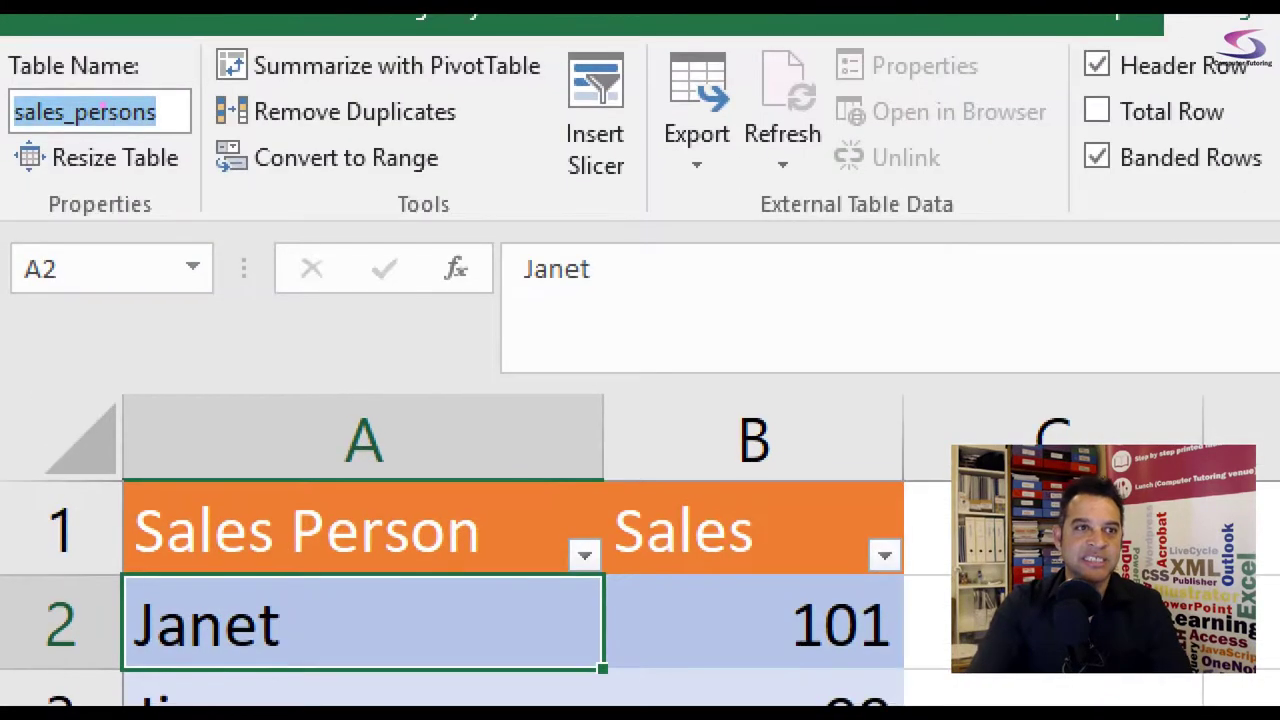
mouse_move(4, 82)
left_mouse_down()
mouse_move(63, 130)
mouse_move(183, 136)
left_mouse_up()
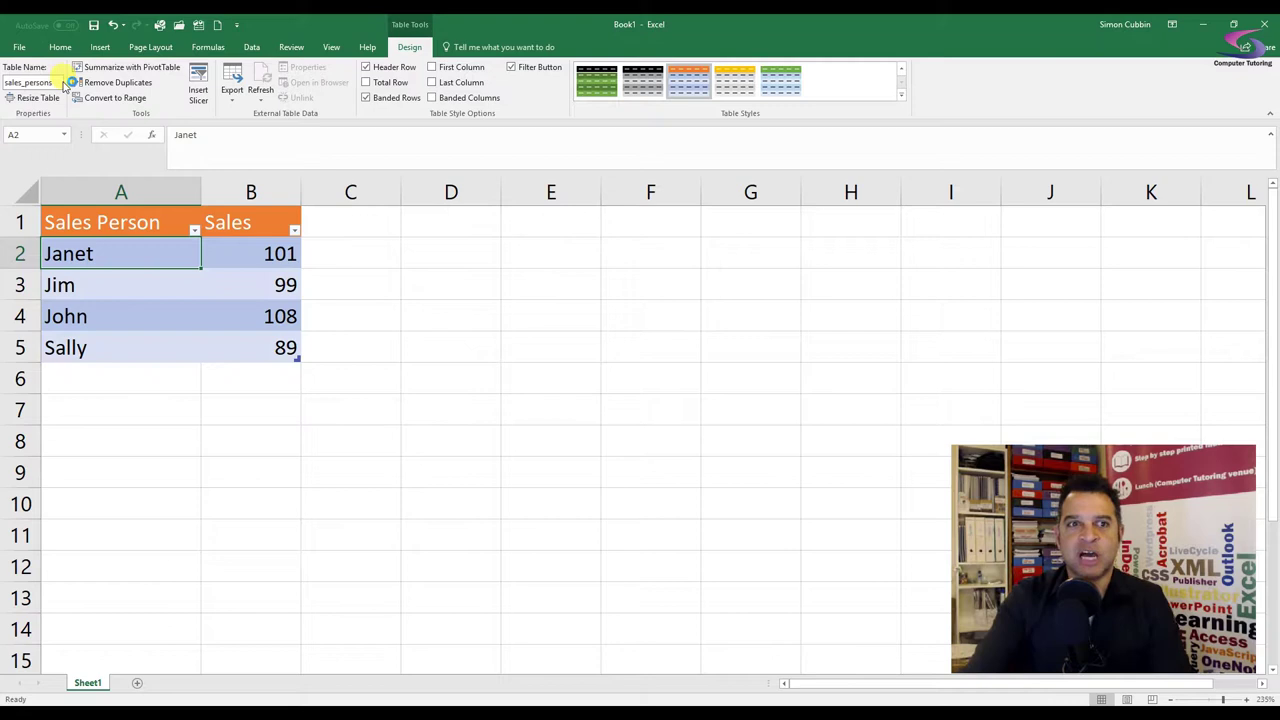
Save the workbook as Sales Person Data in the OneDrive - Personal folder Computer Tutoring > Muckabout > PowerBI.
left_click(95, 27)
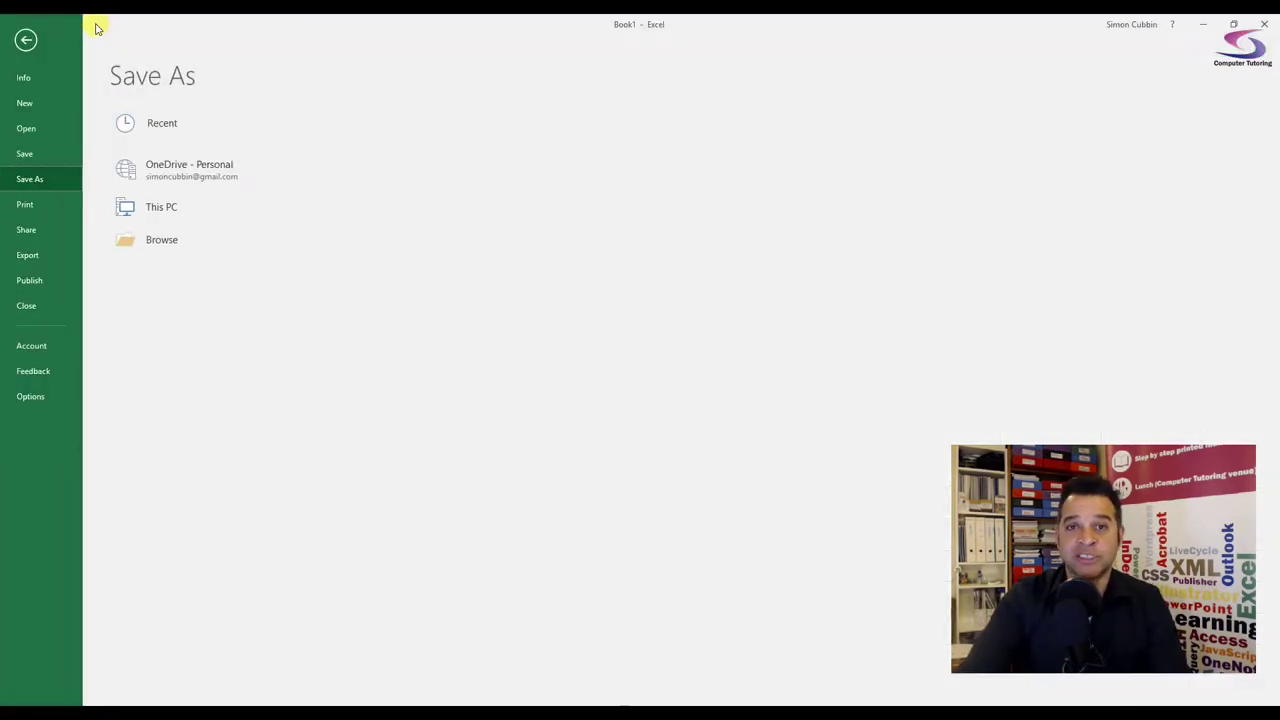
left_click(171, 166)
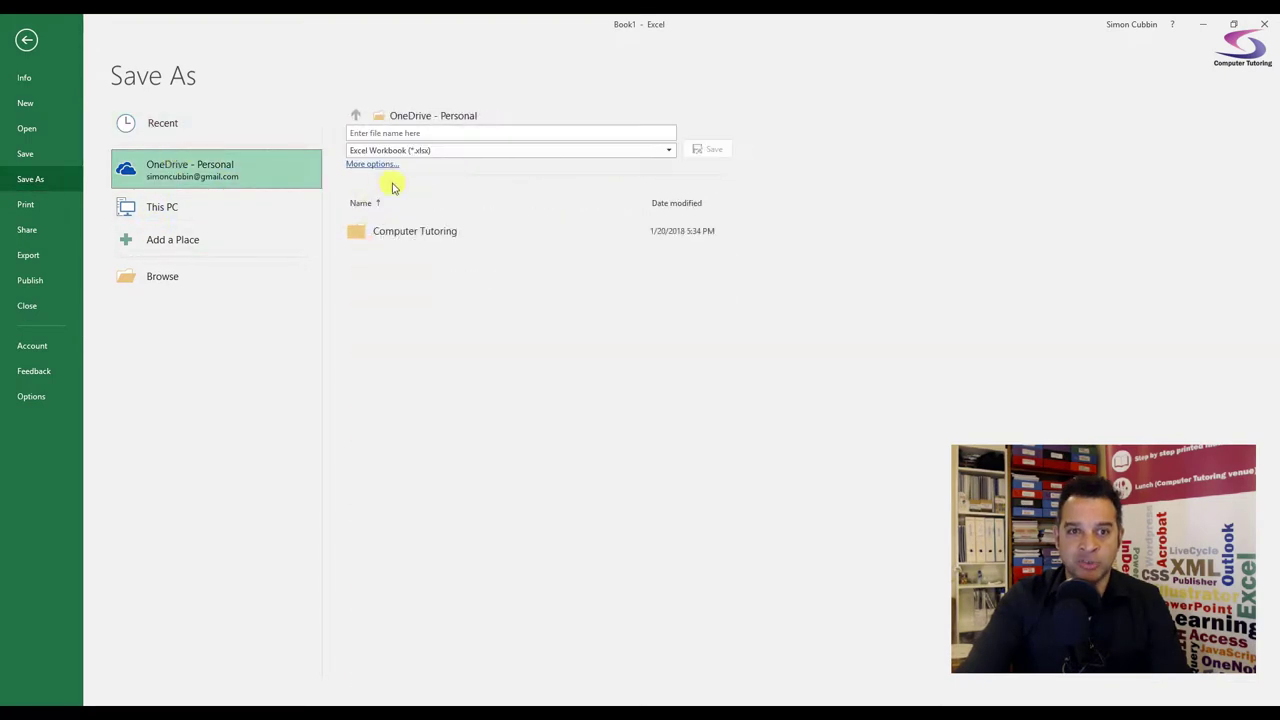
left_click(360, 234)
left_click_drag(729, 283, 737, 406)
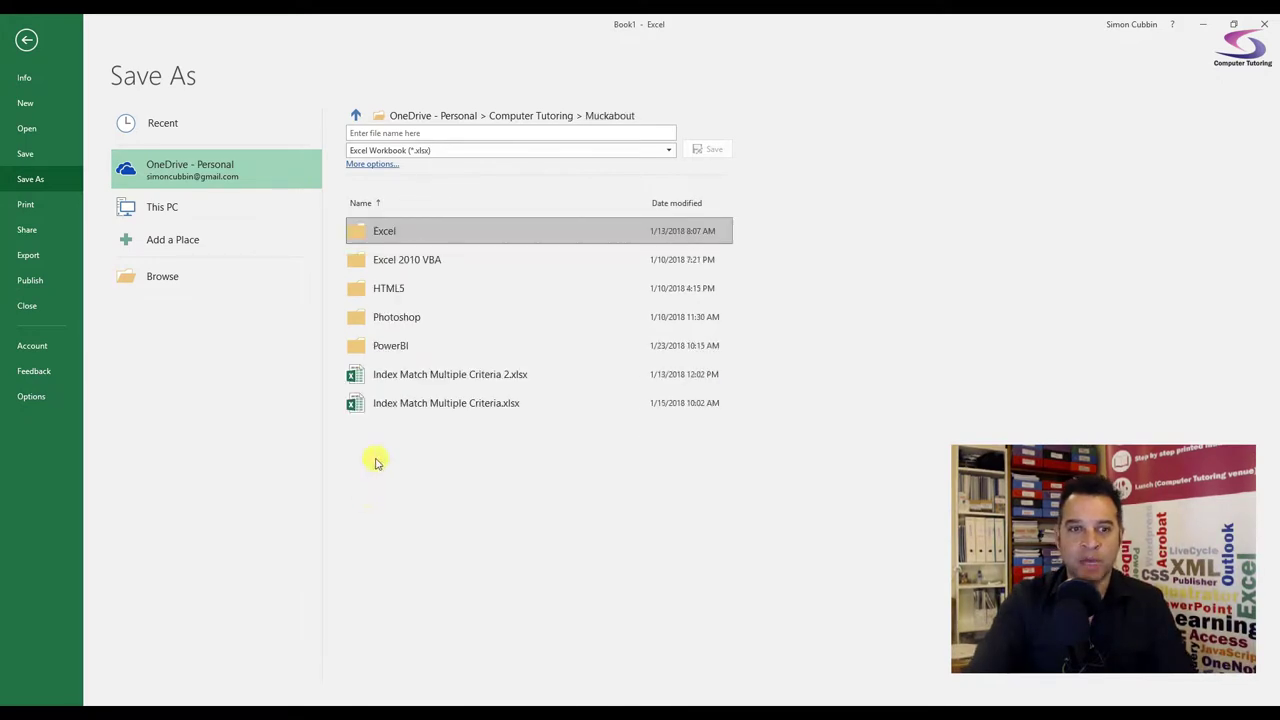
left_click(372, 346)
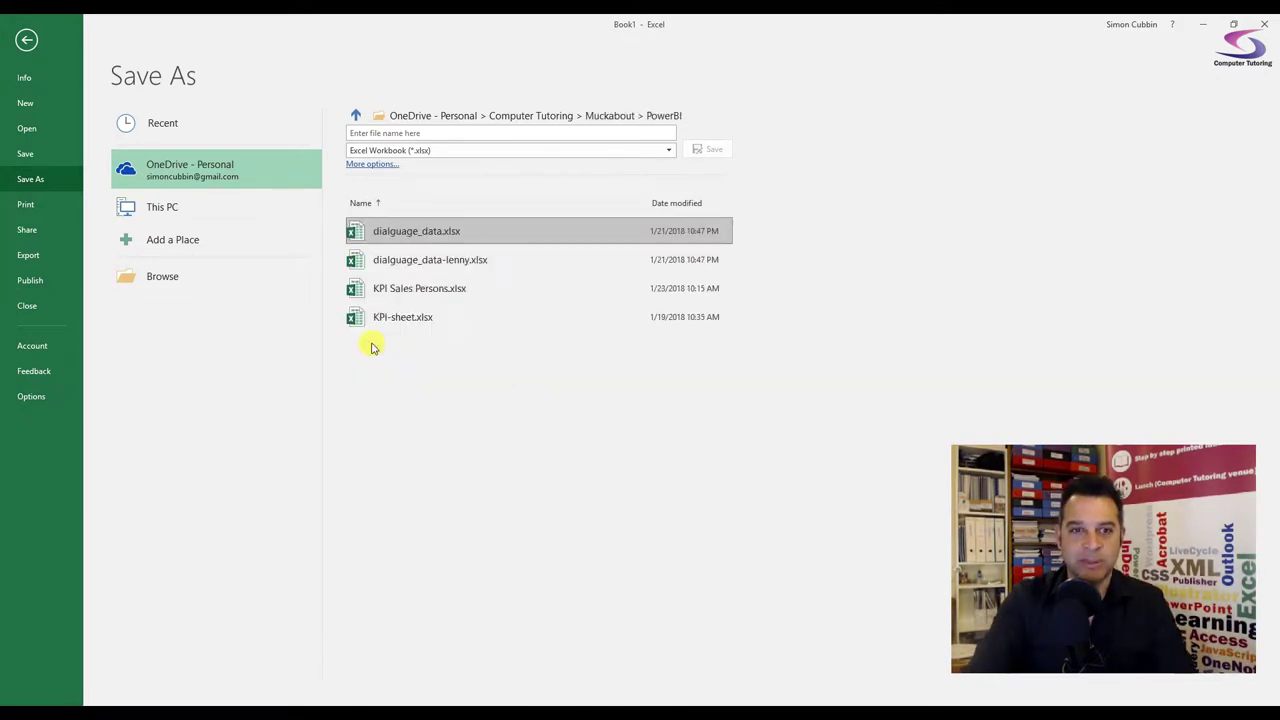
left_click(437, 134)
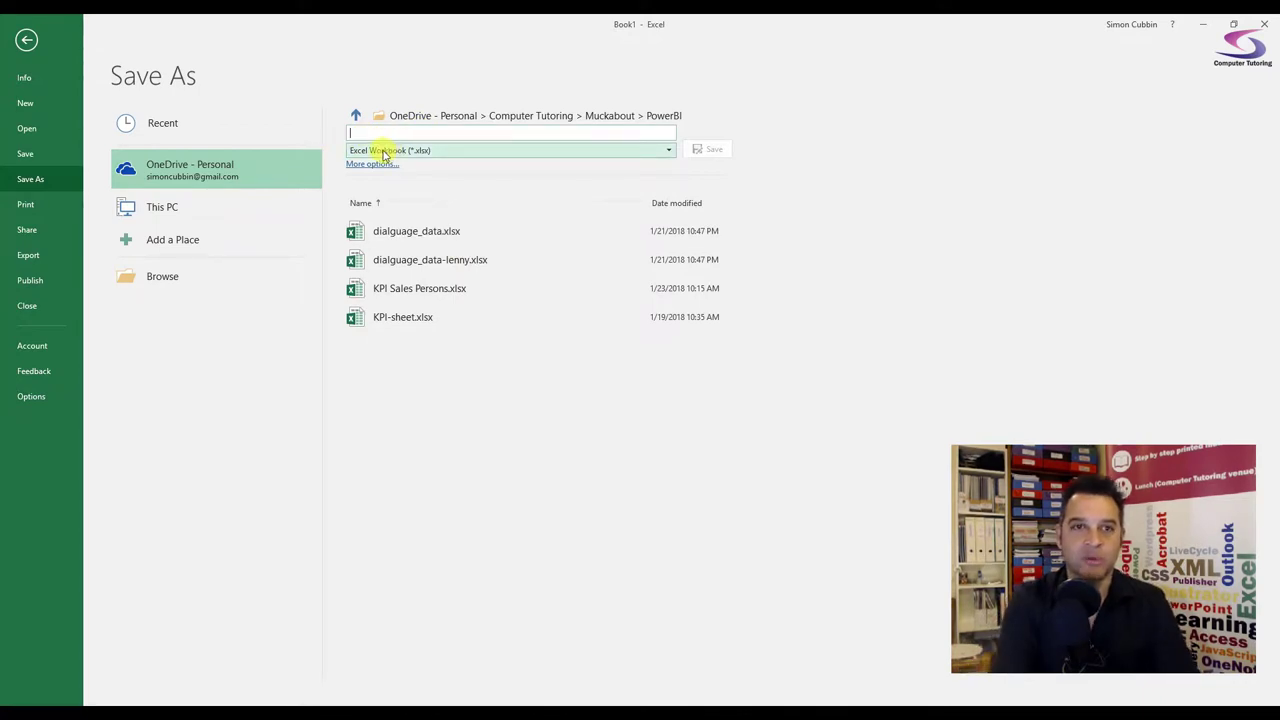
type("Sales")
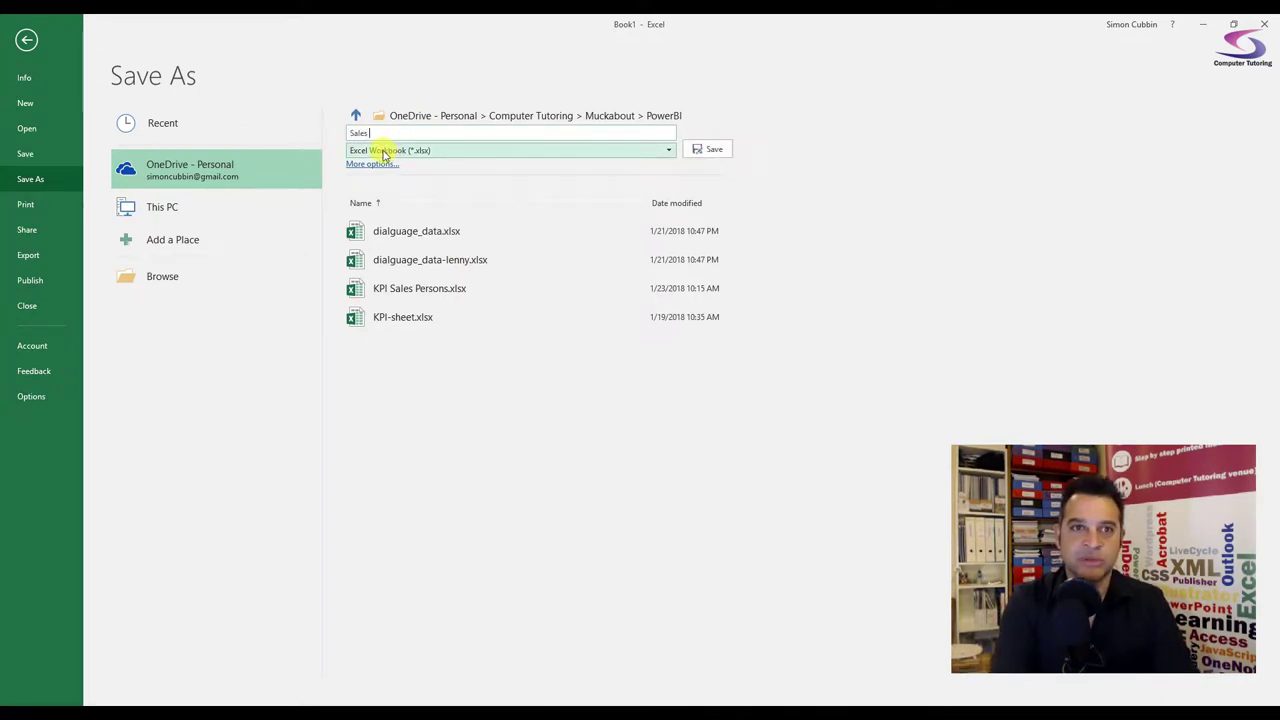
type(" Persons")
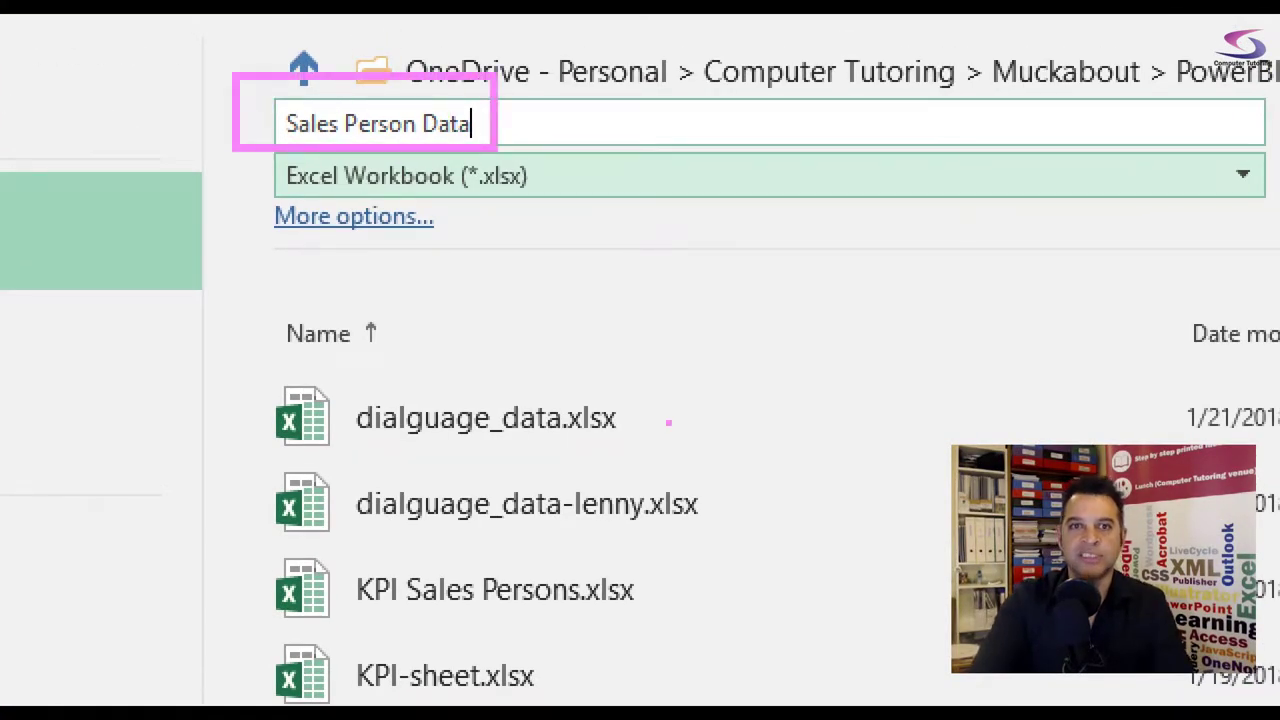
triple_click(382, 135)
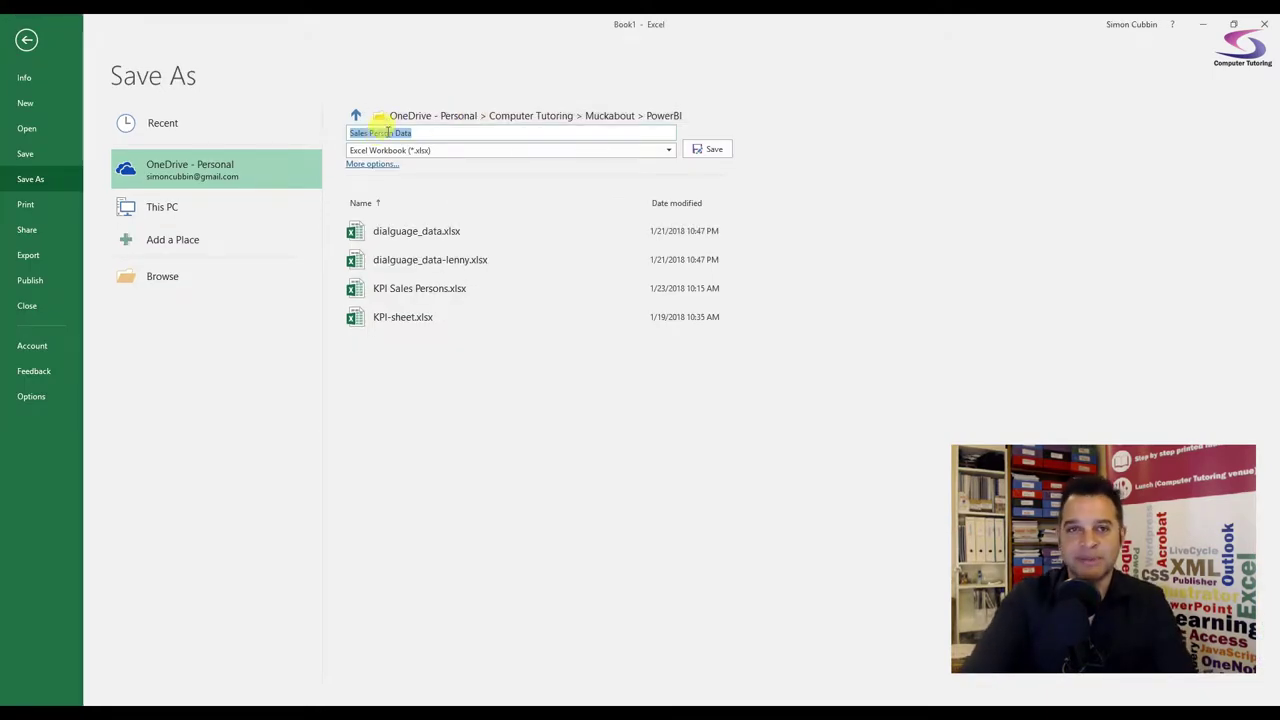
left_click(706, 150)
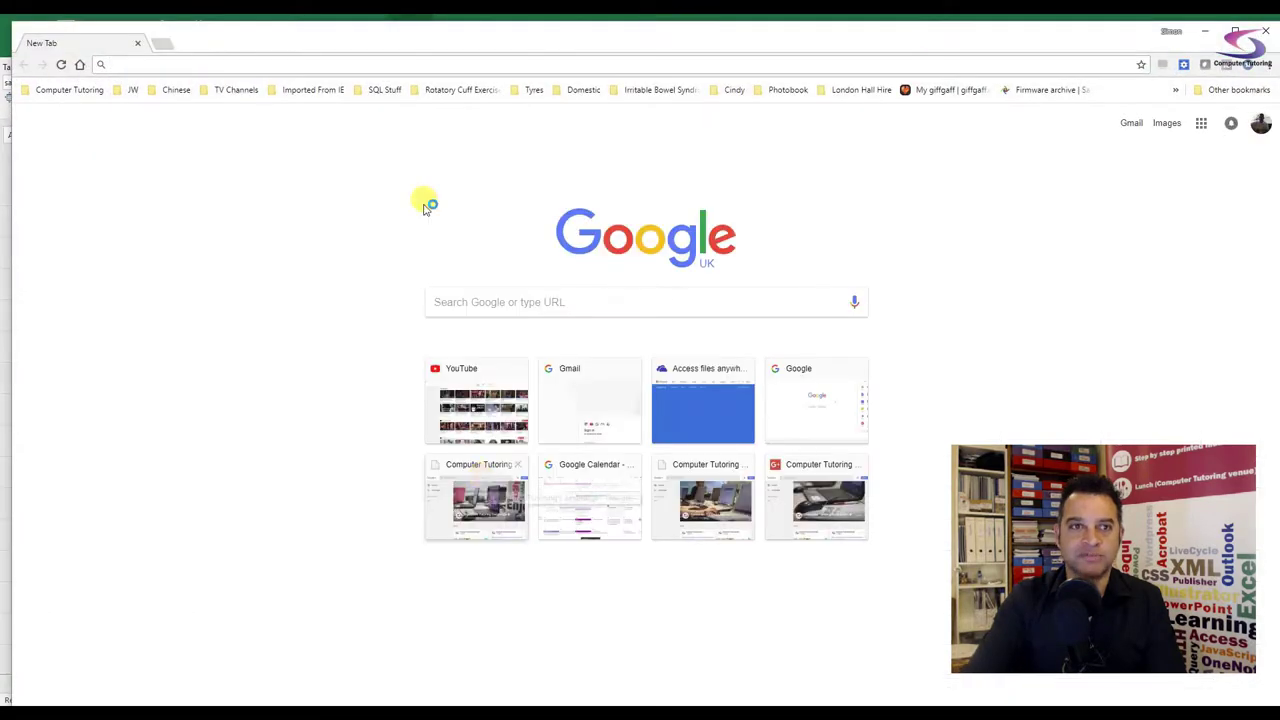
Switch to Chrome, search the web for power bi and open Microsoft's Power BI website.
type("power bi")
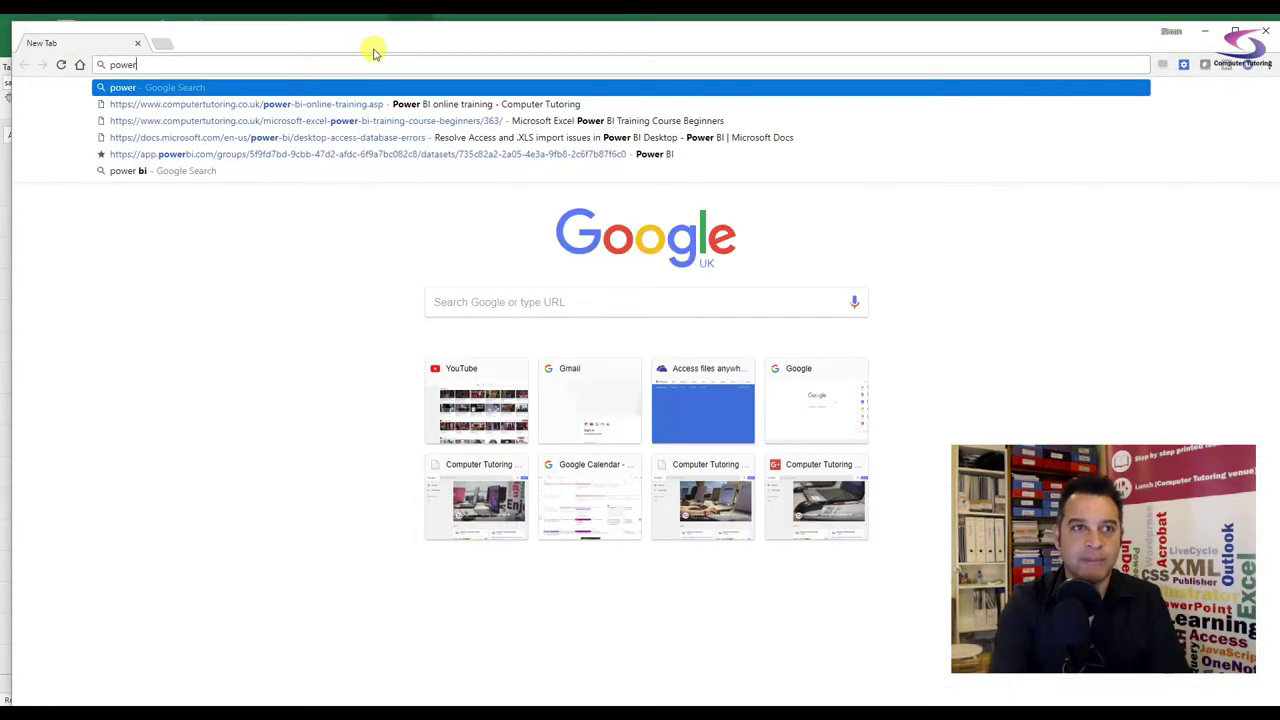
key("Return")
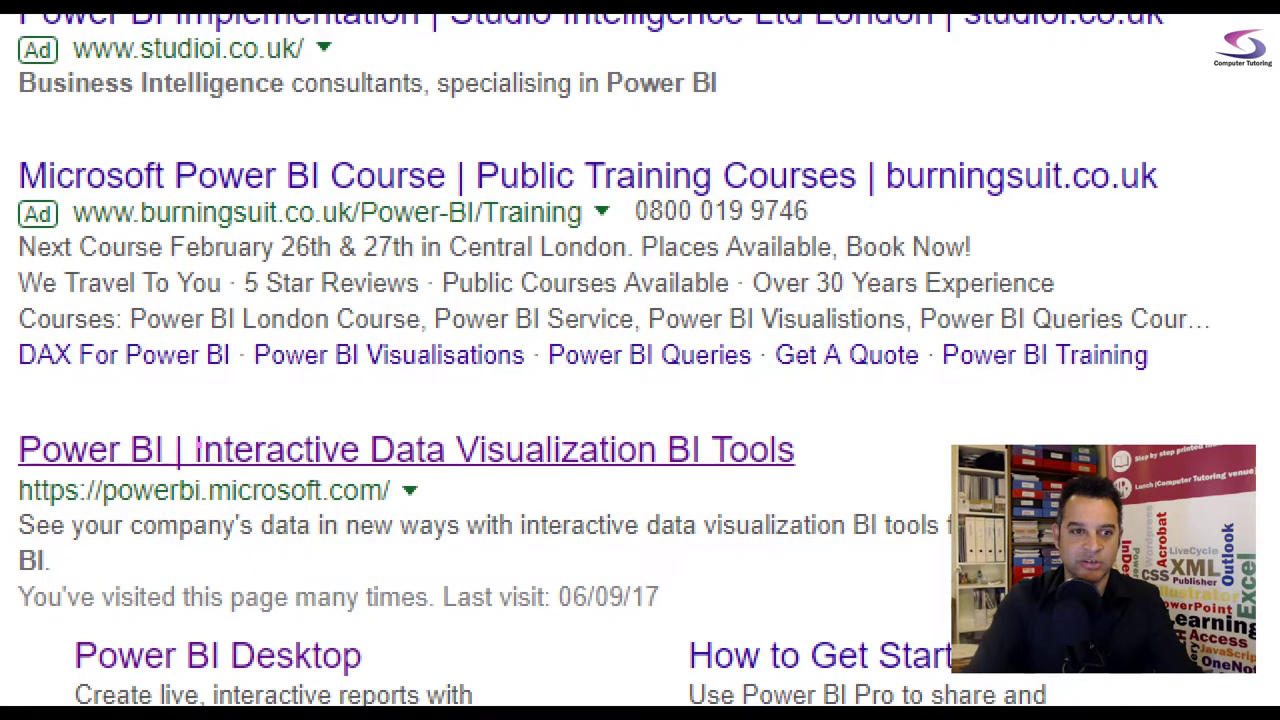
left_click(212, 452)
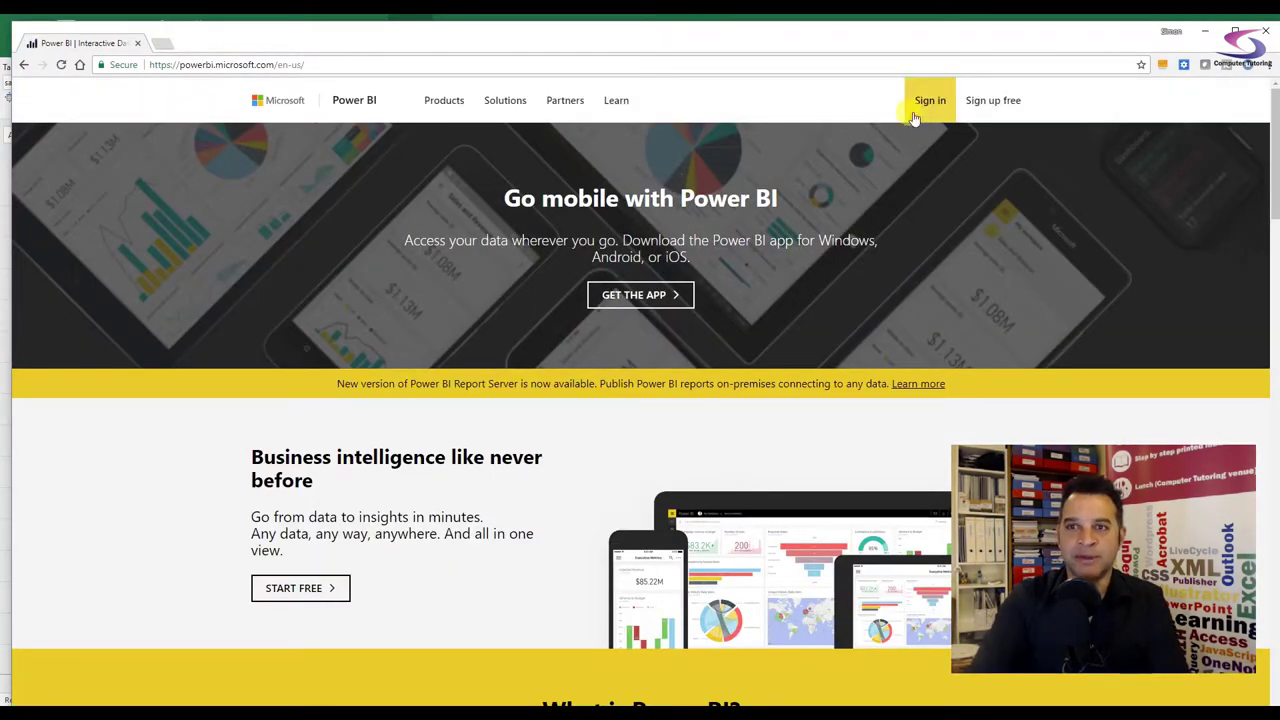
Sign in to Power BI with the listed work account and maximise the browser window.
left_click(914, 104)
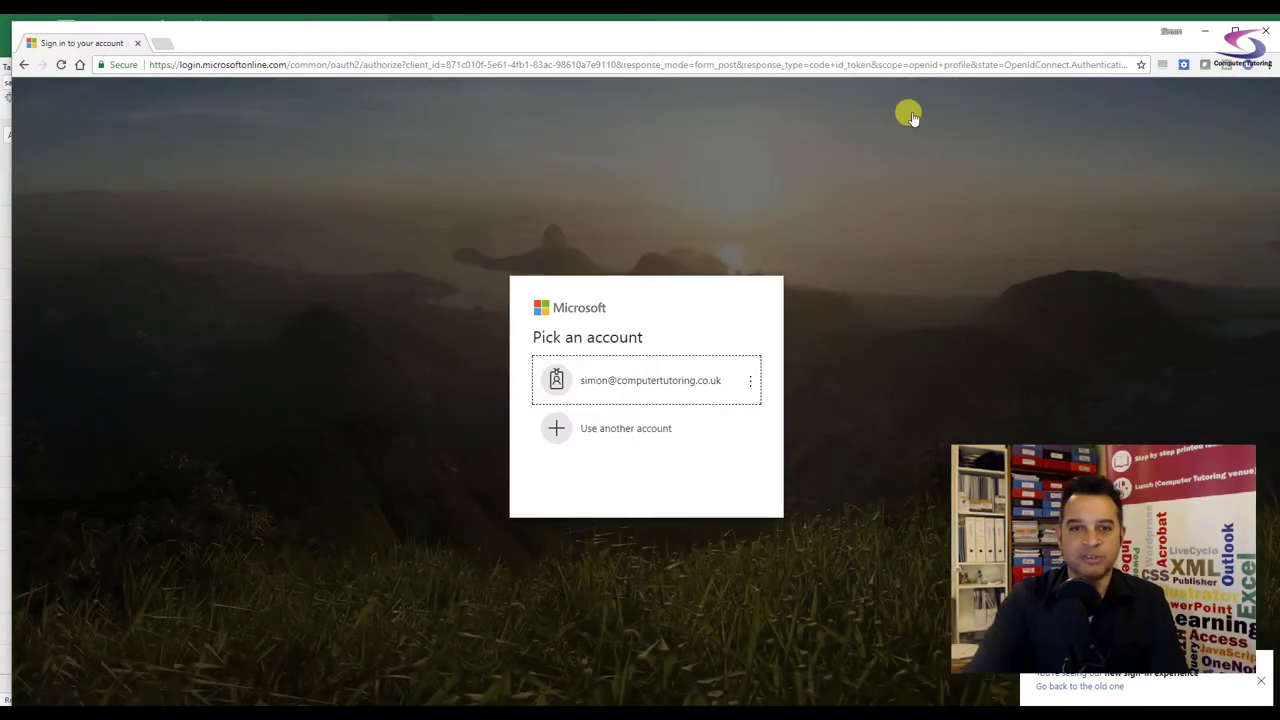
left_click(552, 378)
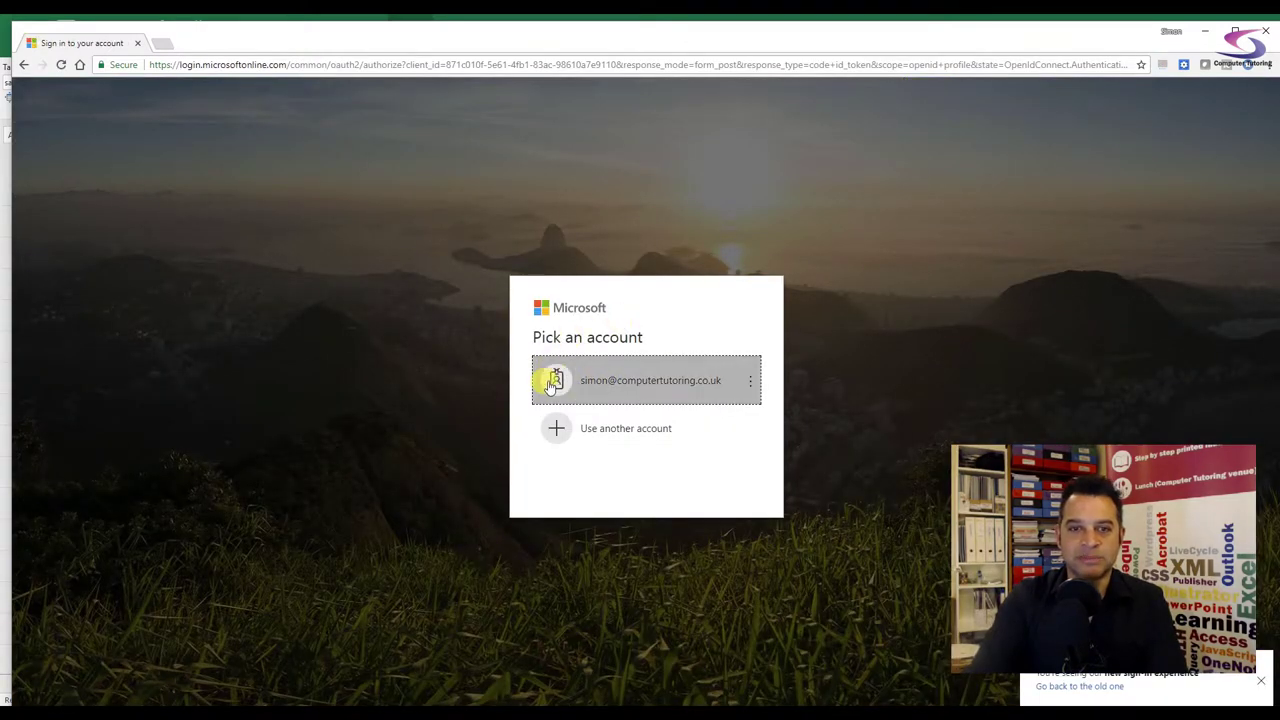
left_click(677, 432)
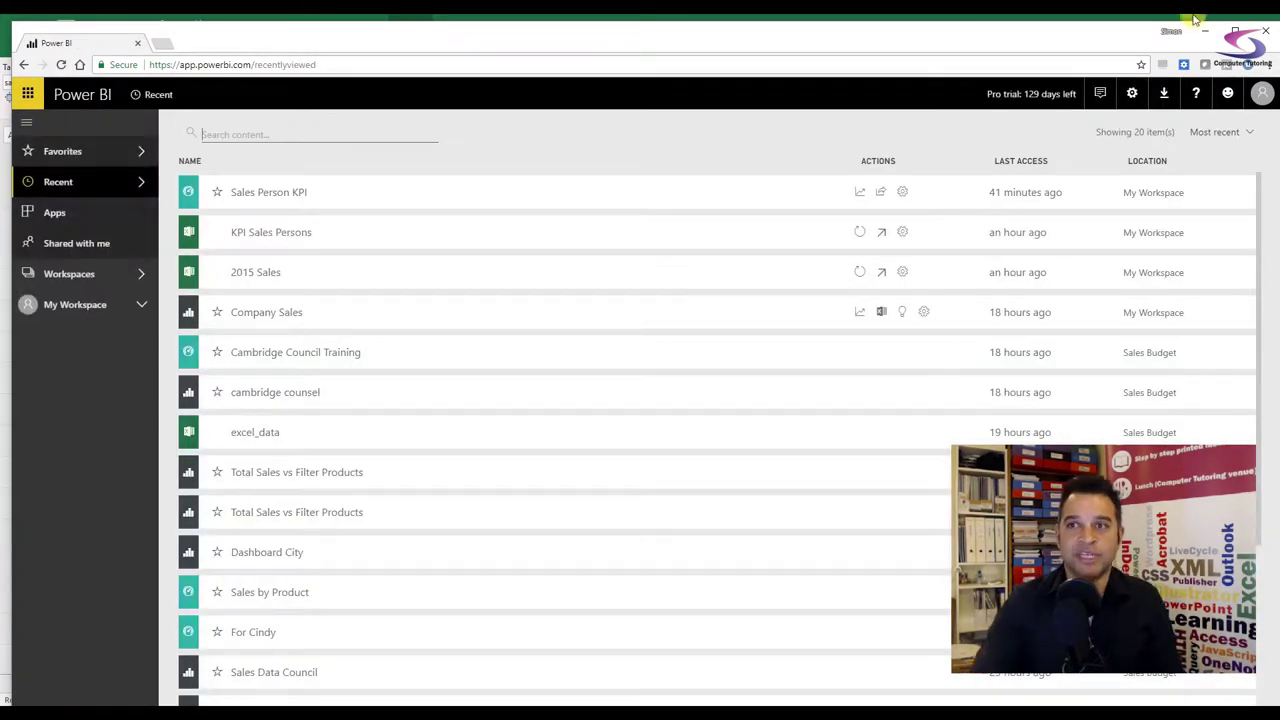
left_click(1238, 33)
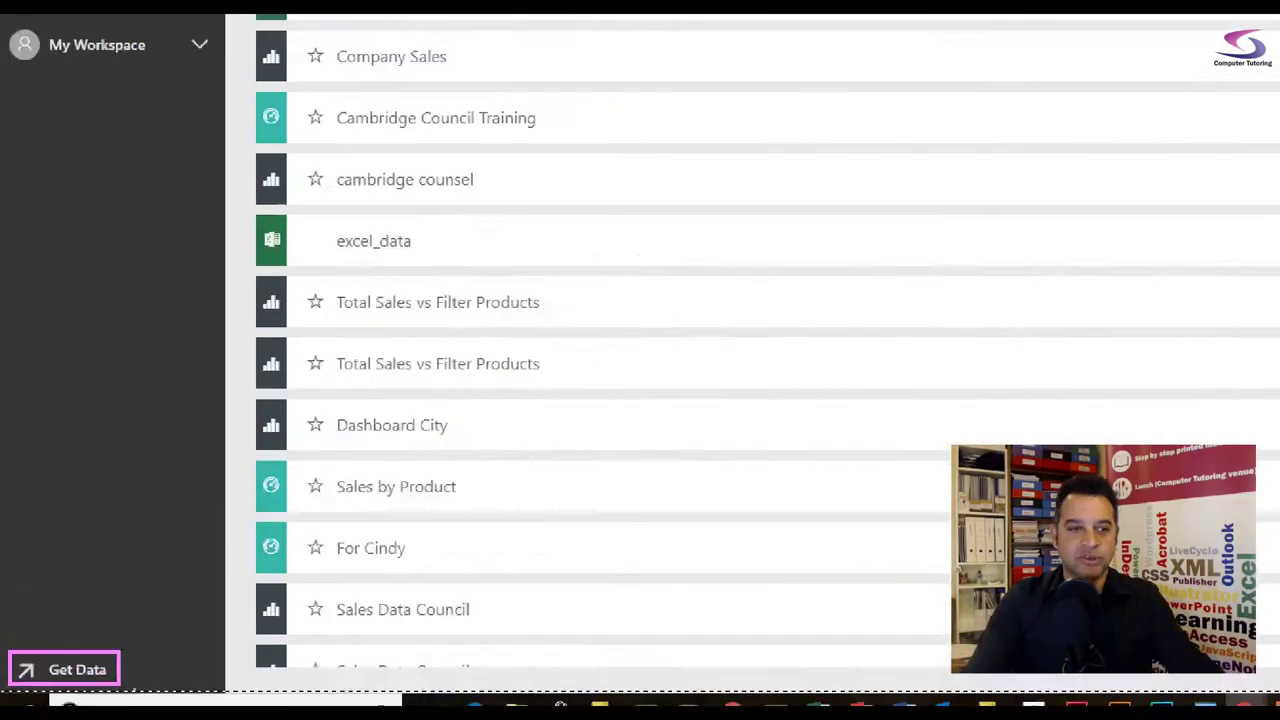
Start getting data into My Workspace from a local file.
left_click(135, 640)
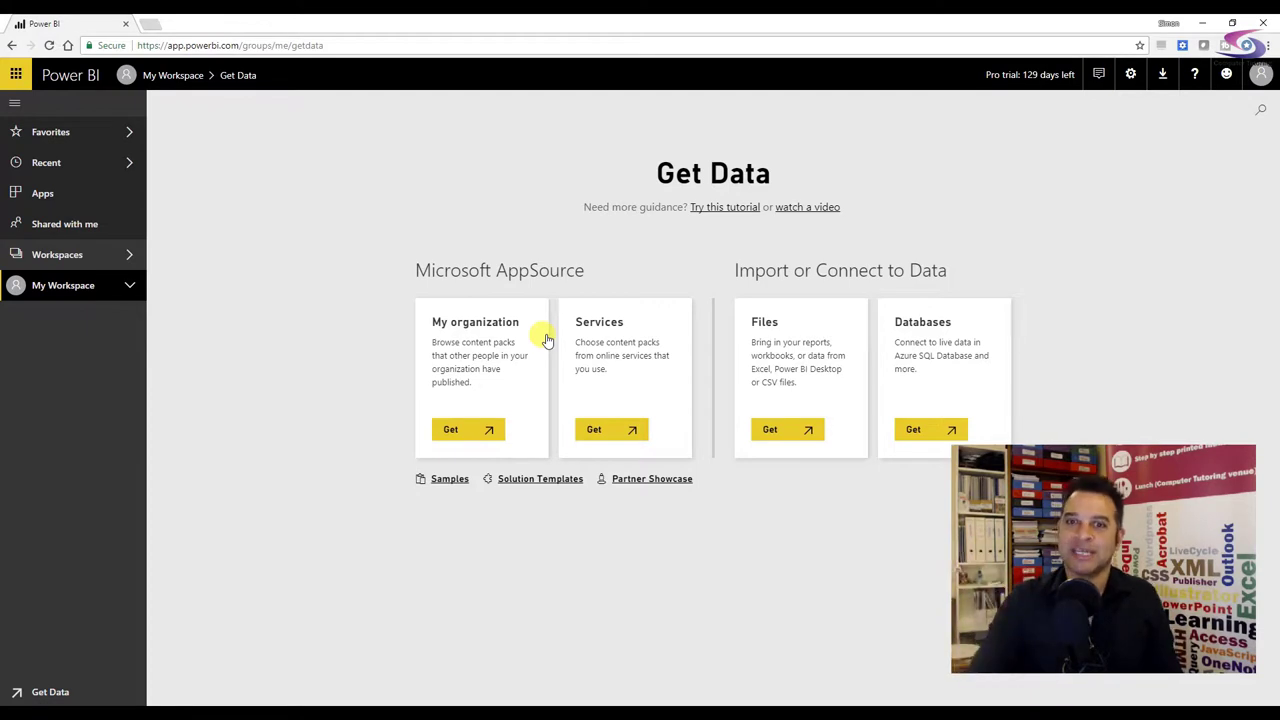
left_click(771, 430)
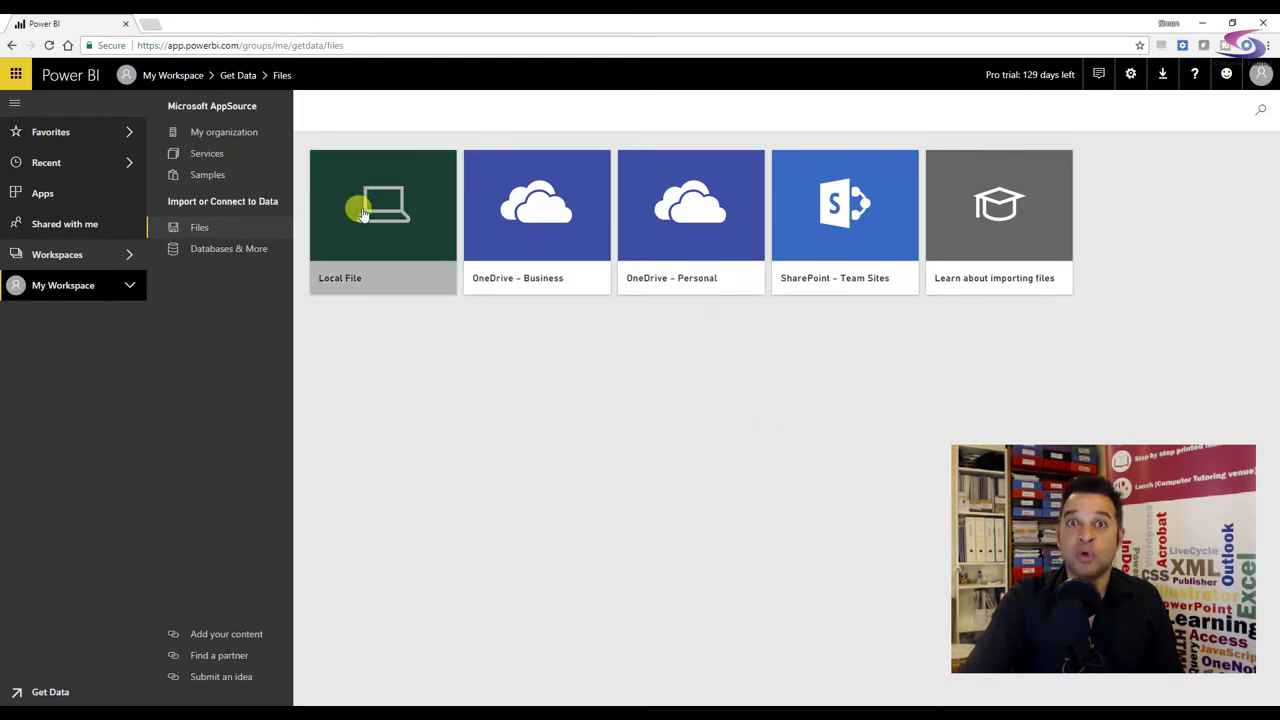
left_click(393, 215)
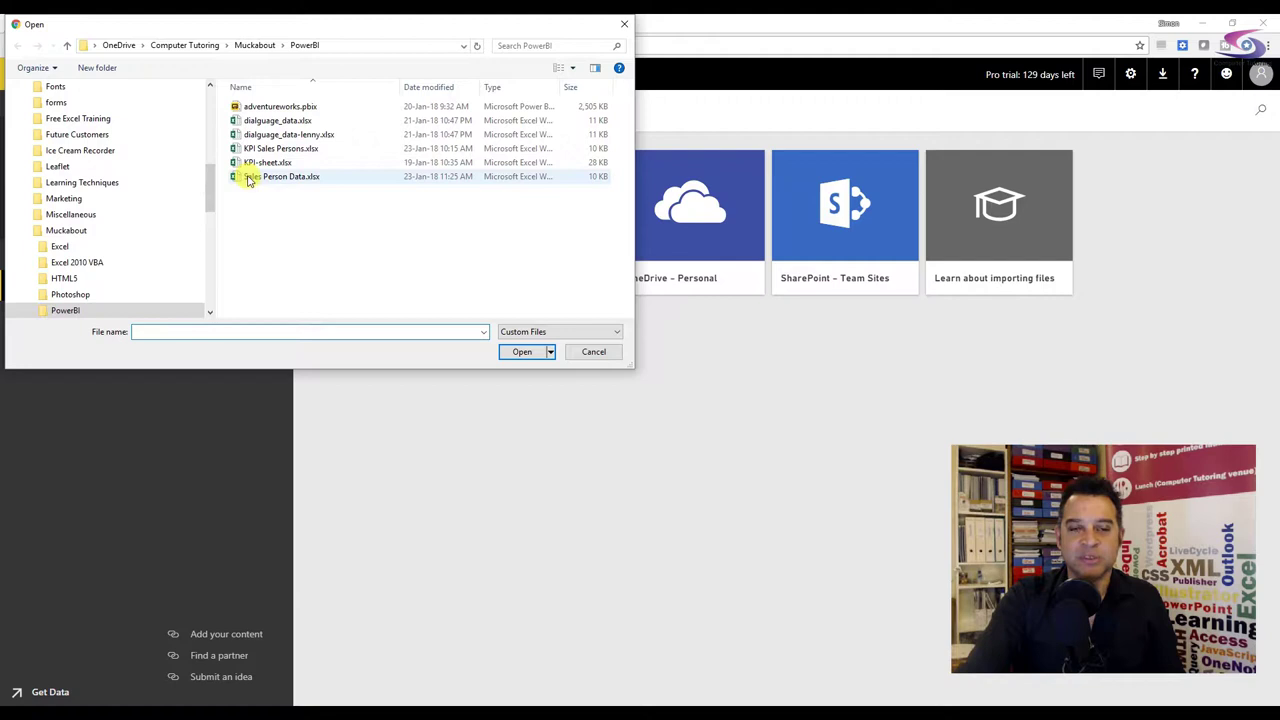
Sort the PowerBI folder's files by date modified and try to open Sales Person Data.xlsx.
left_click(430, 88)
left_click(270, 107)
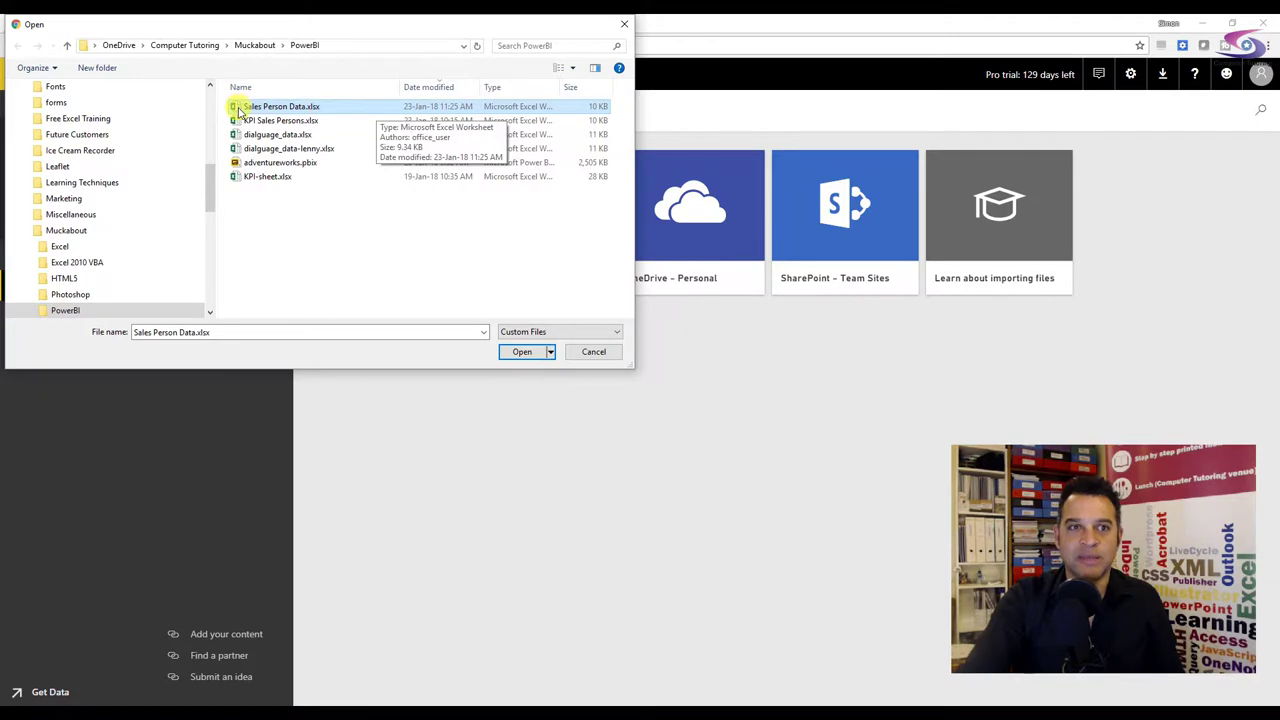
left_click(522, 351)
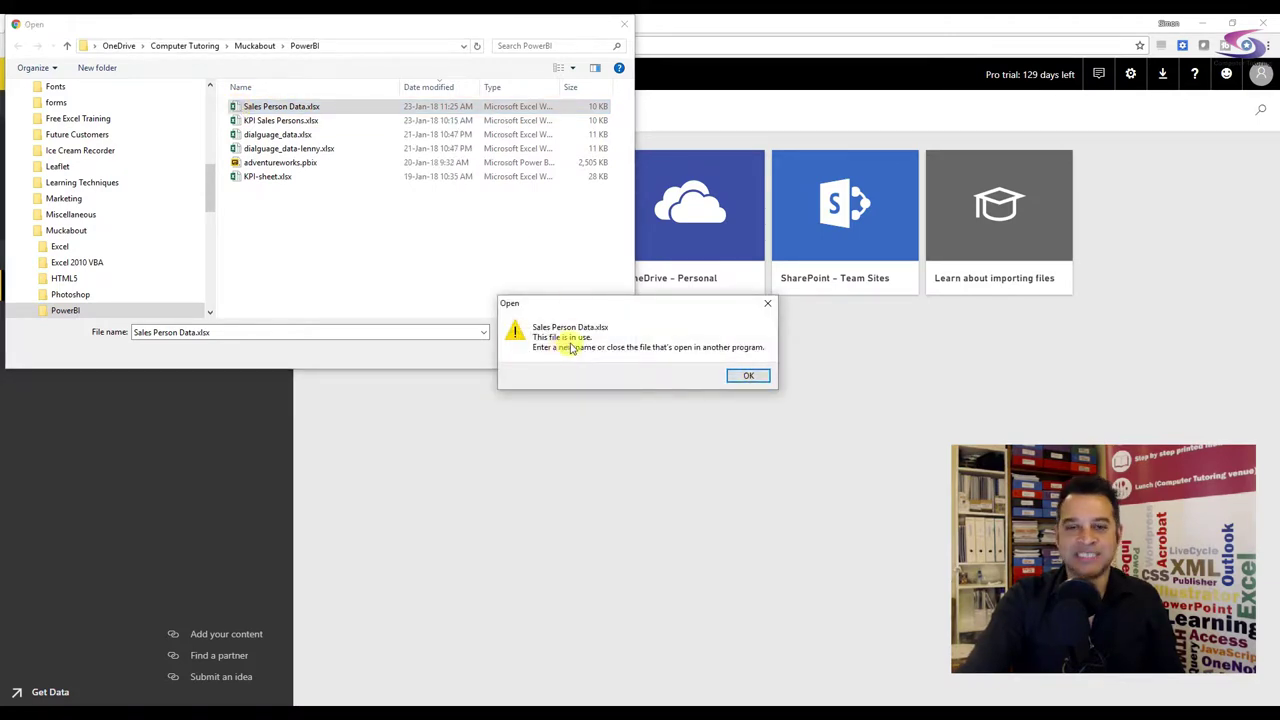
left_click(750, 375)
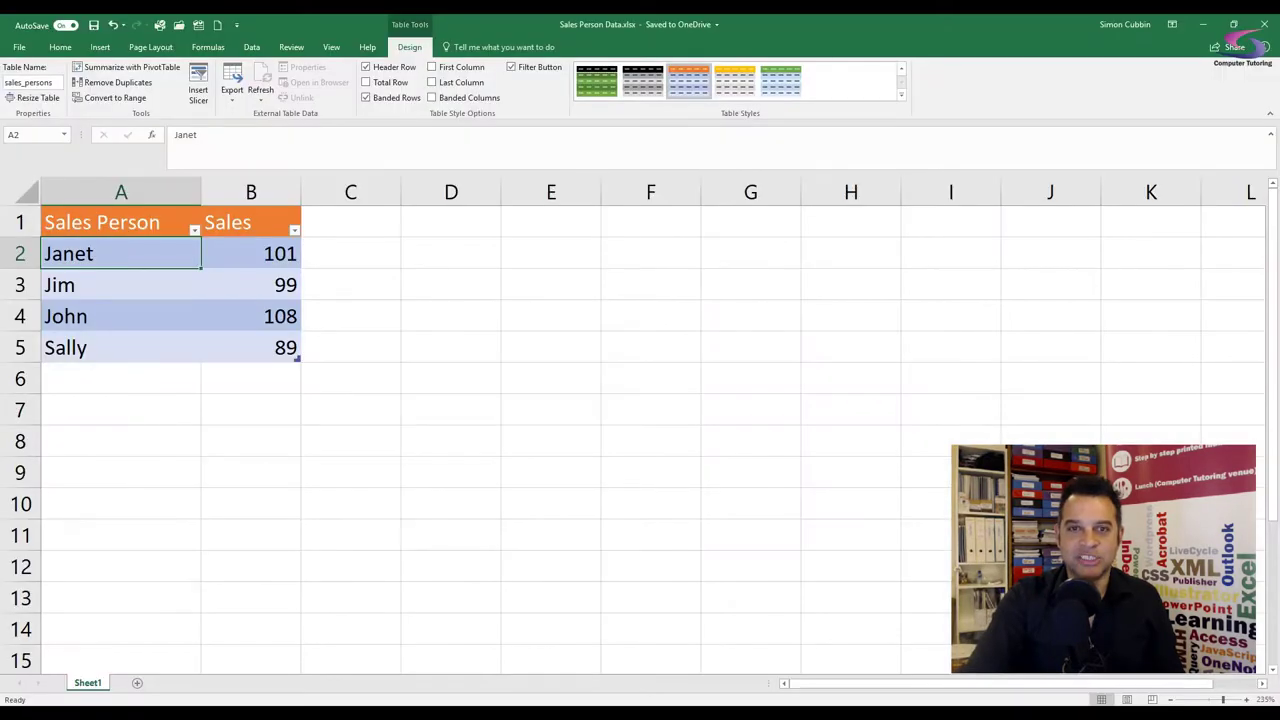
Close the Sales Person Data workbook in Excel and import Sales Person Data.xlsx as Excel data into Power BI.
left_click(1264, 24)
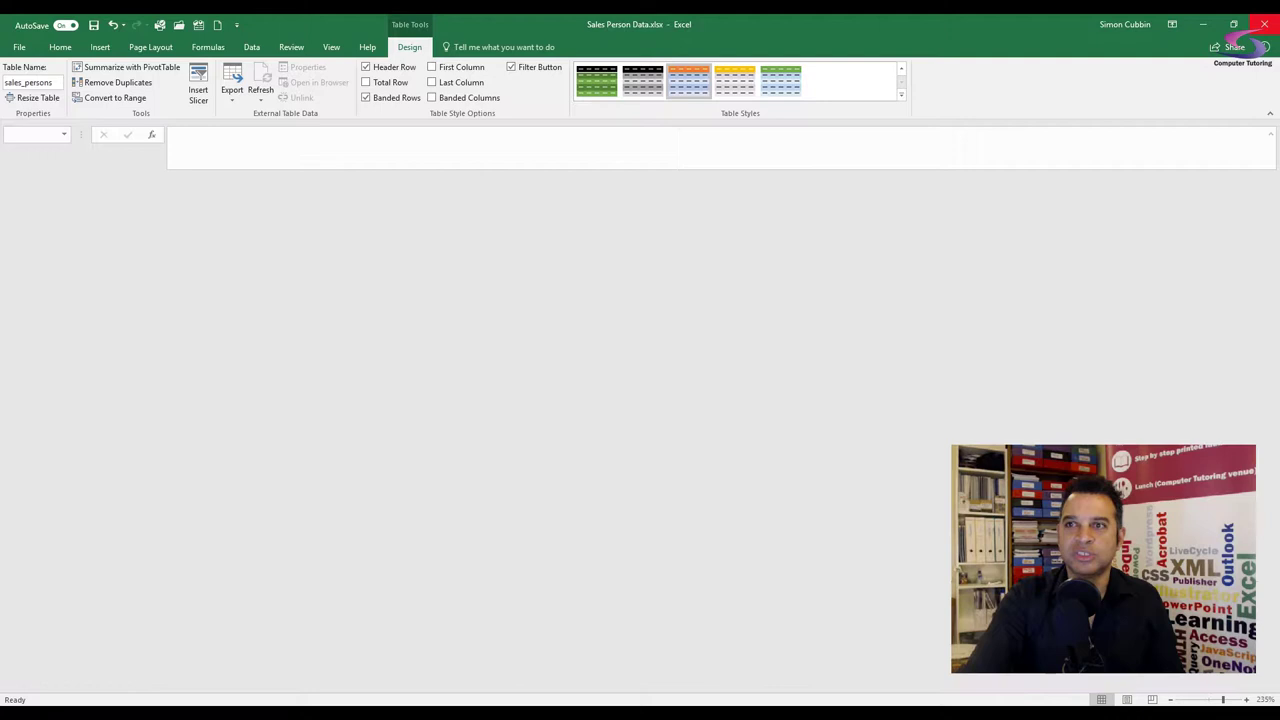
left_click(240, 108)
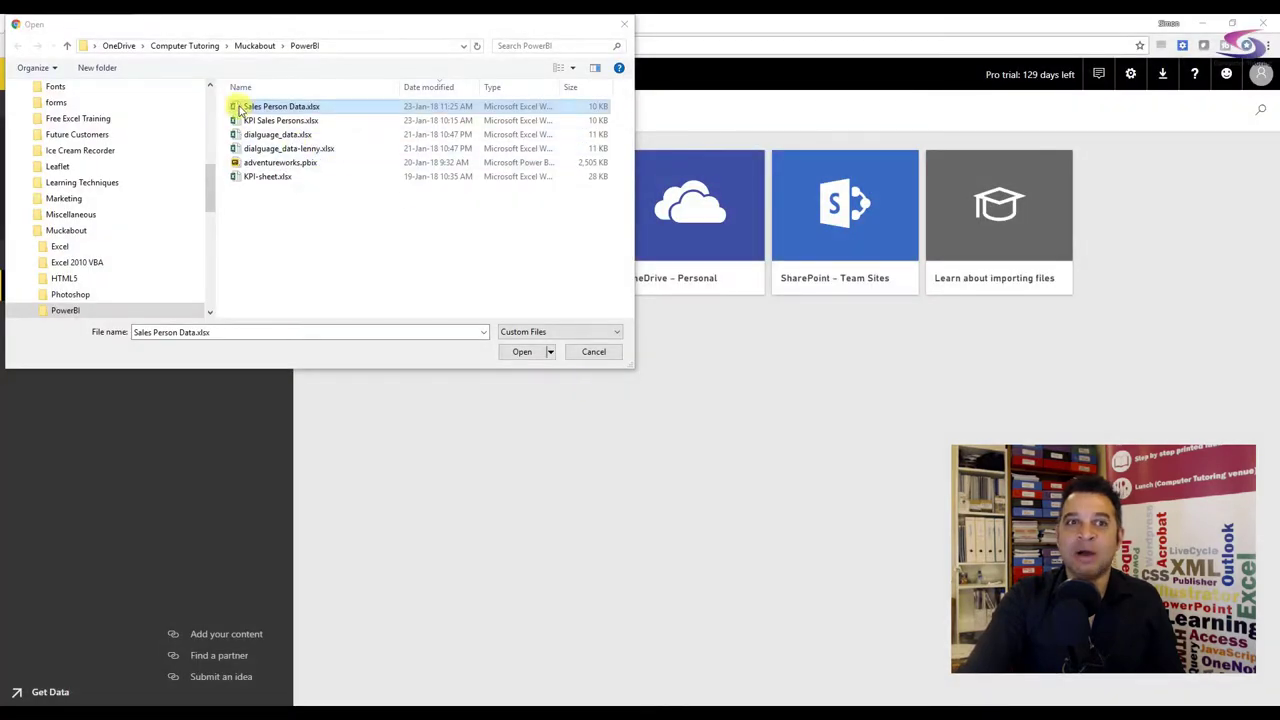
left_click(533, 356)
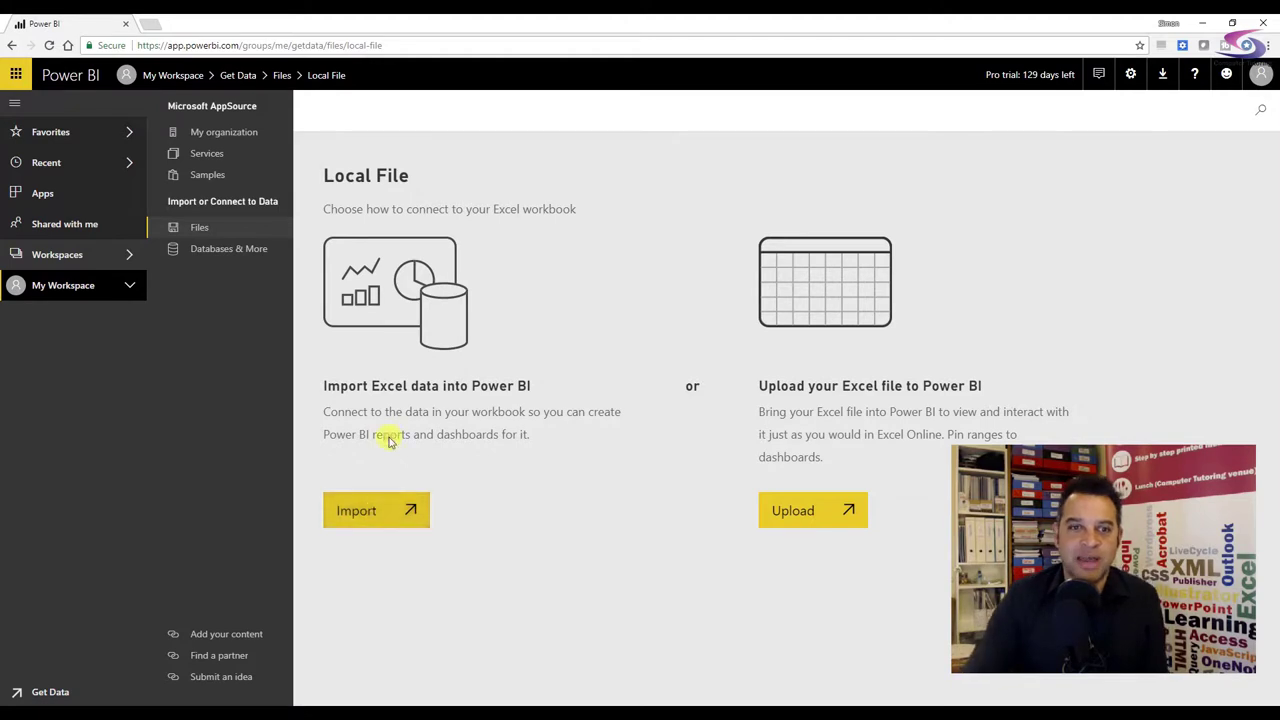
left_click(378, 513)
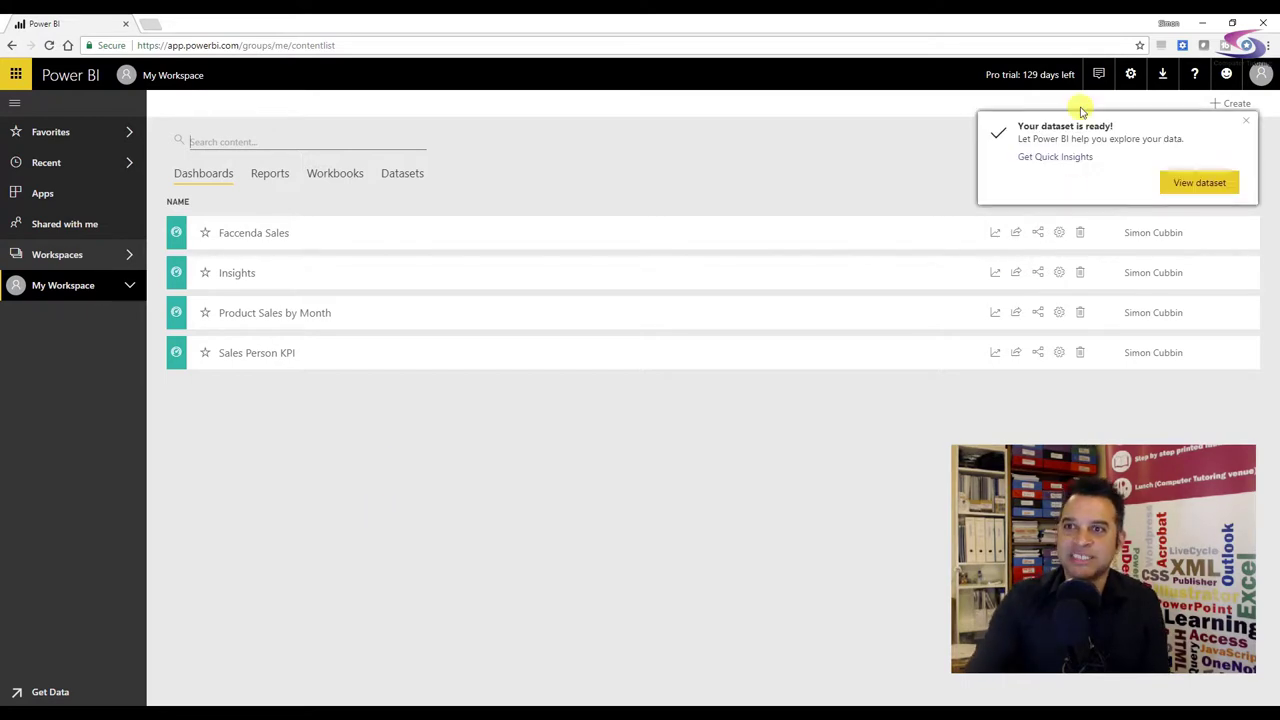
Open the imported dataset and add an enlarged table visual listing the Sales Person field, about half the page wide.
left_click(1238, 179)
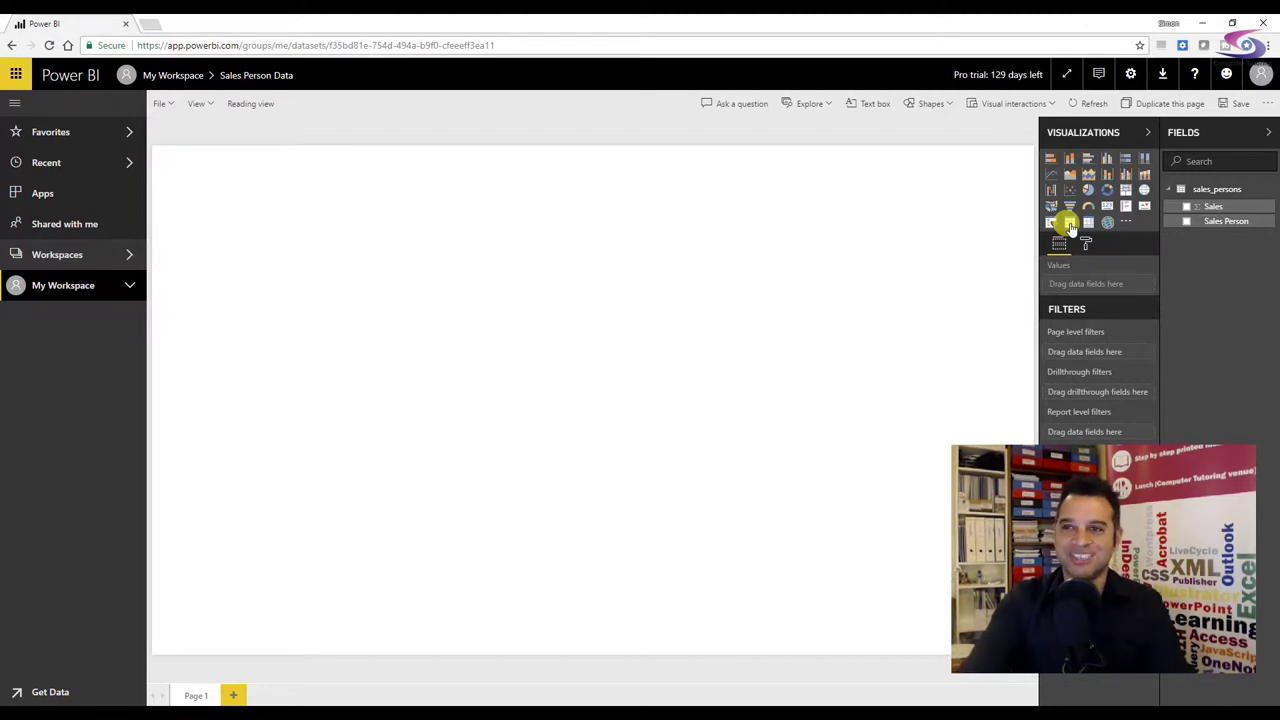
left_click(1069, 224)
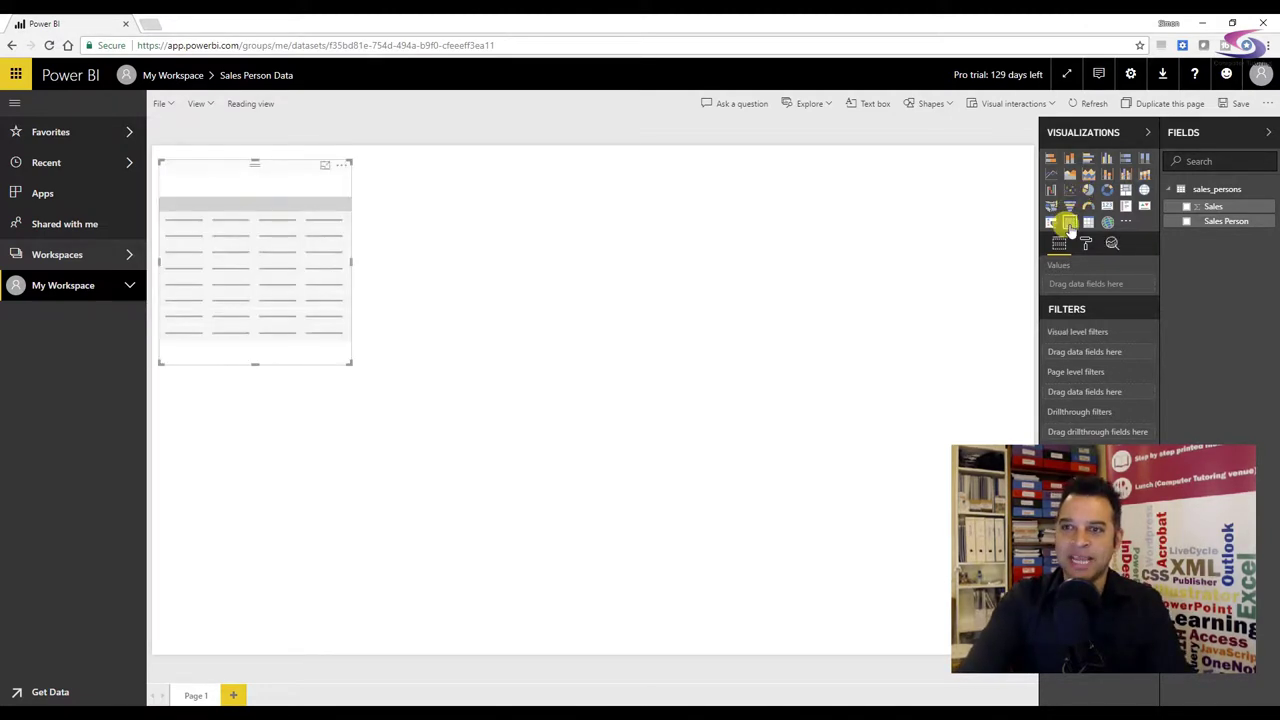
left_click_drag(347, 363, 585, 531)
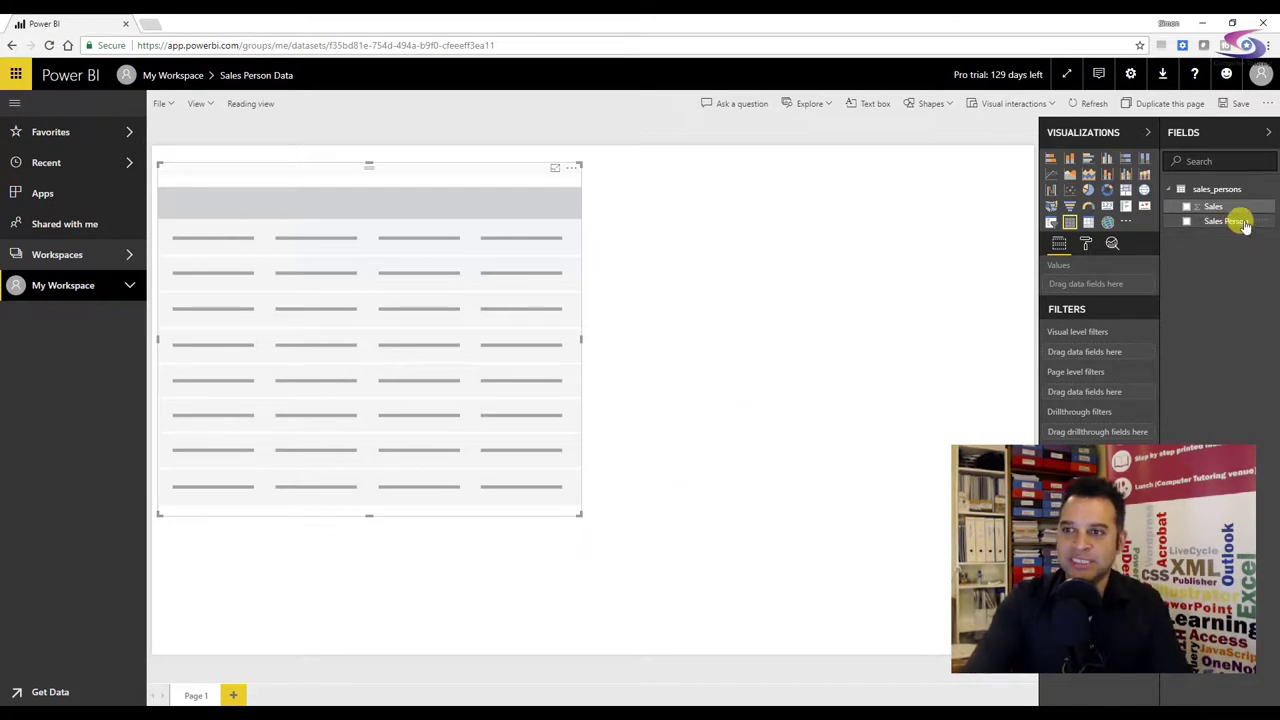
left_click_drag(1245, 229, 238, 196)
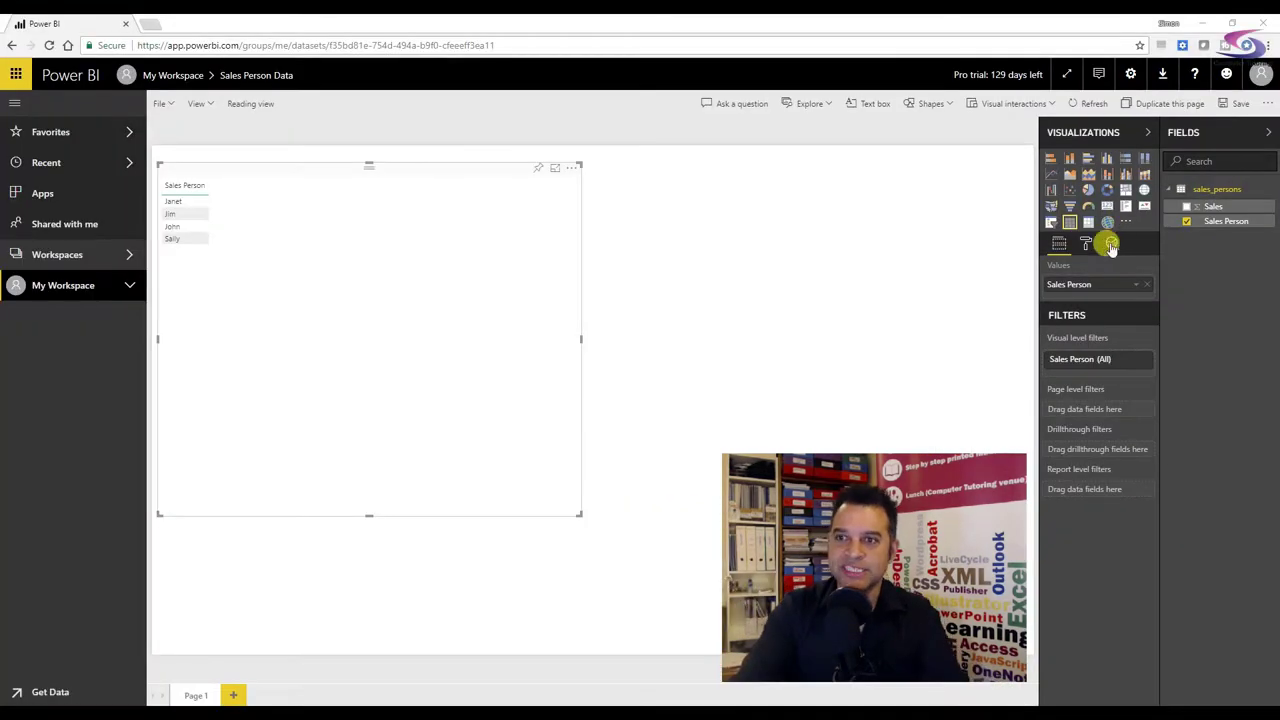
Set the text size of the table visual's values to 15.
left_click(1112, 243)
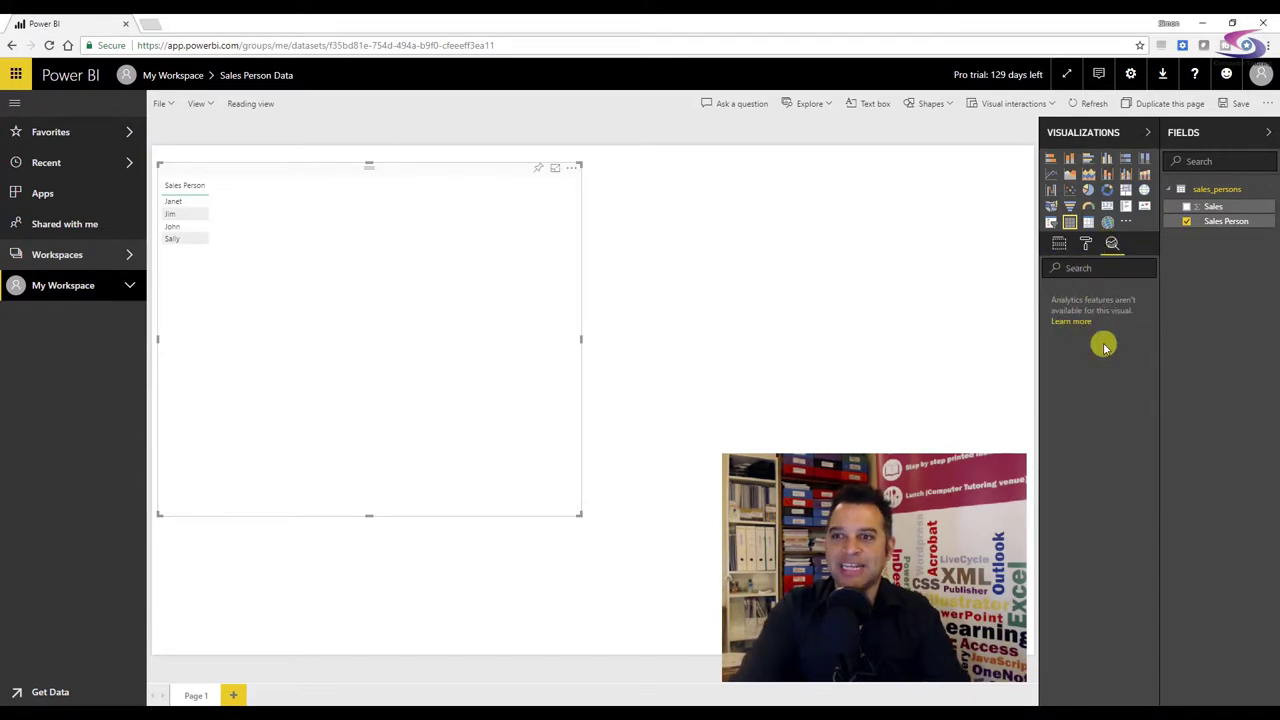
left_click(1088, 246)
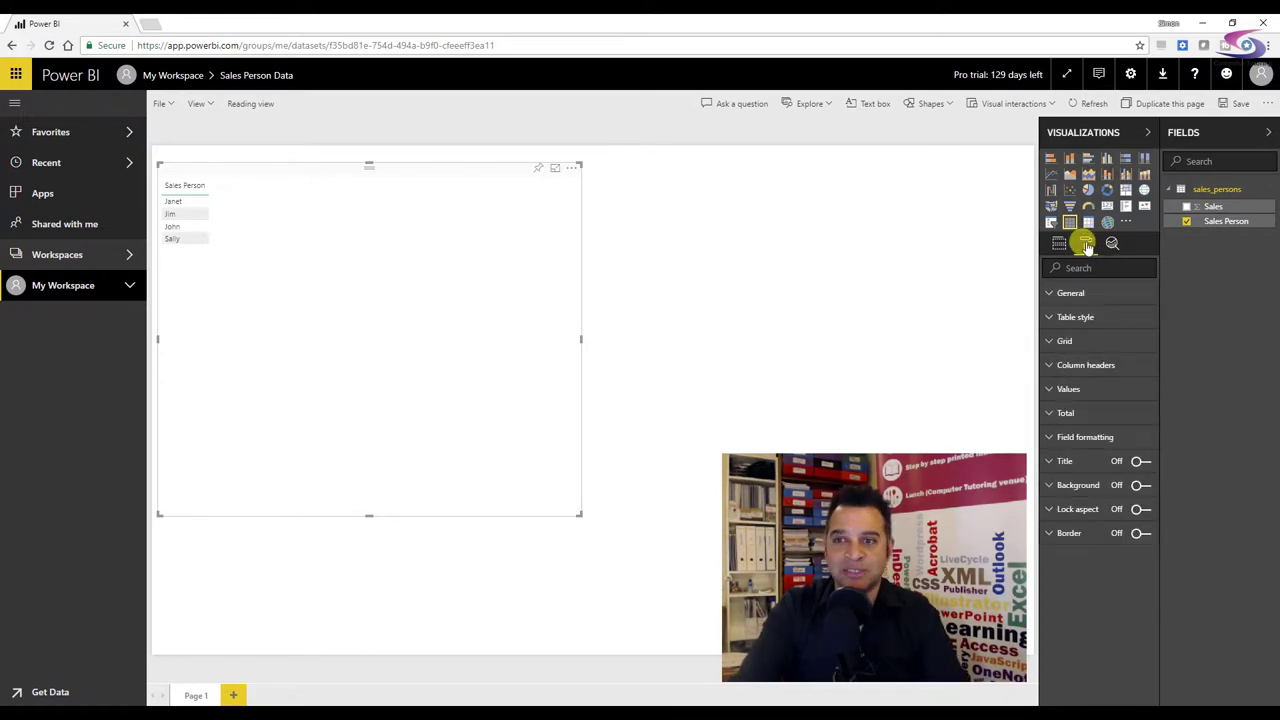
left_click(1050, 390)
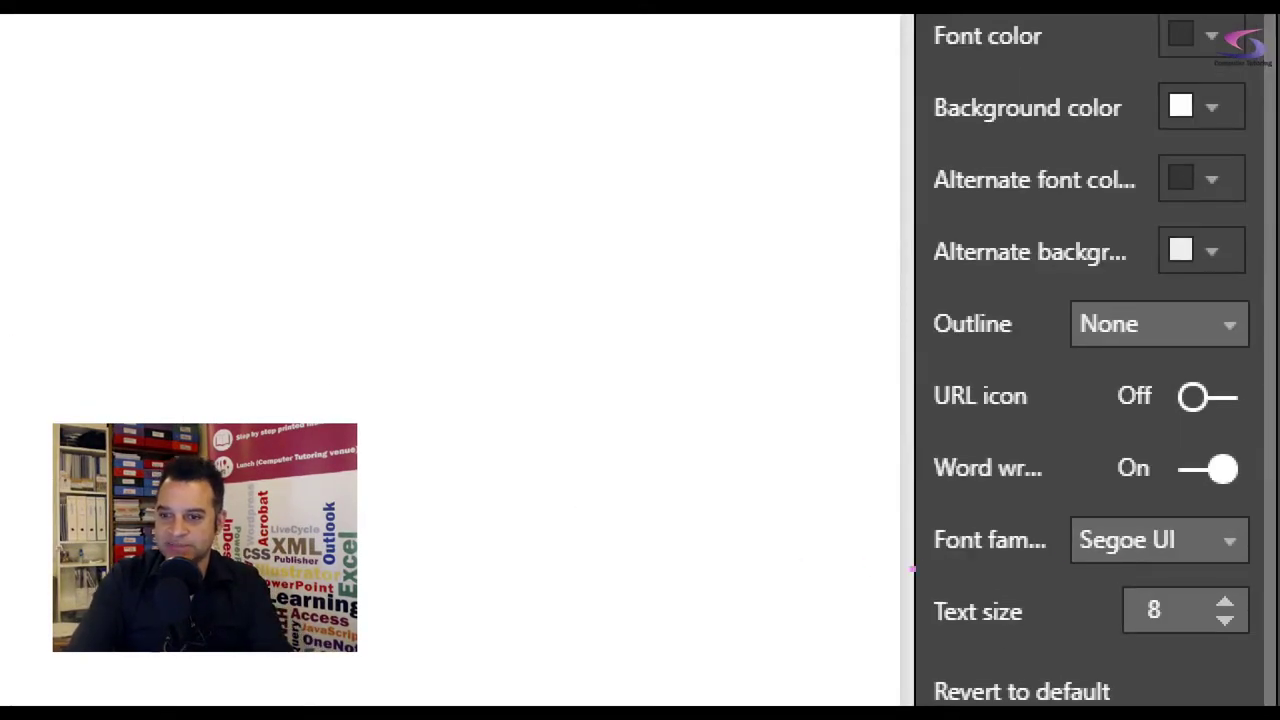
left_click_drag(1072, 548, 1248, 548)
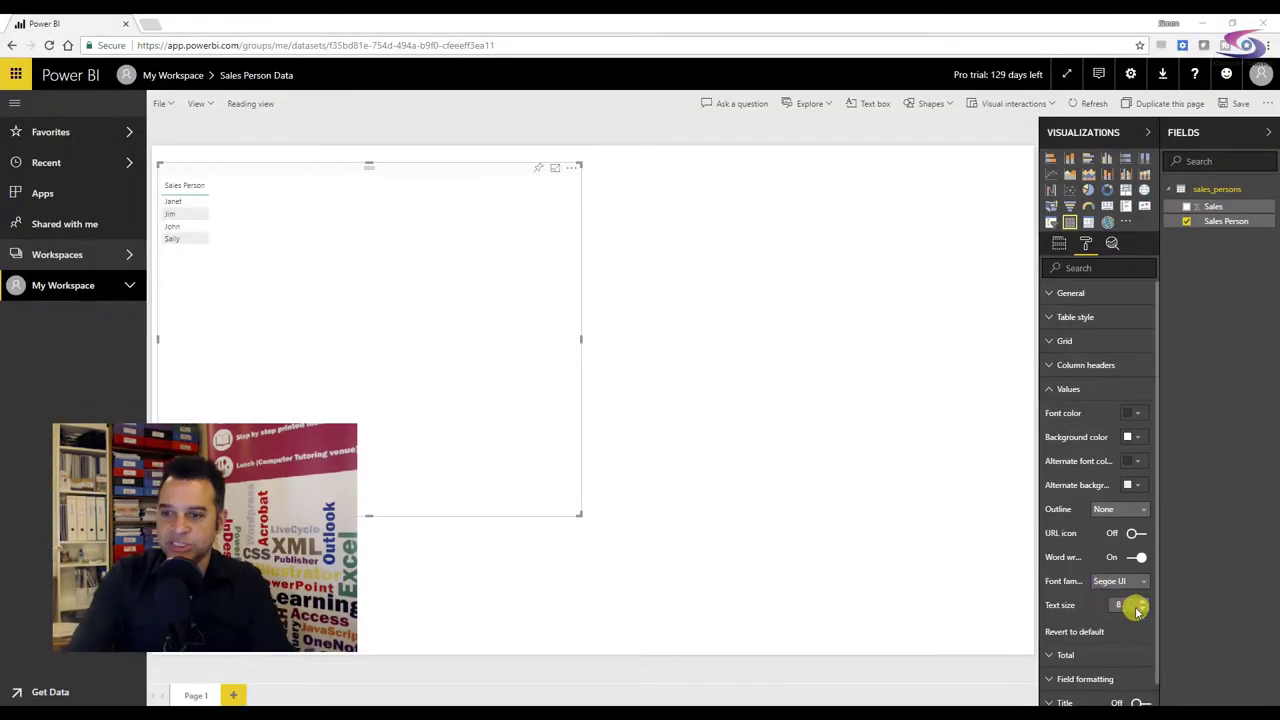
left_click(1142, 601)
left_click(1142, 601)
left_click(1142, 601)
left_click(1142, 601)
left_click(1142, 601)
left_click(1142, 601)
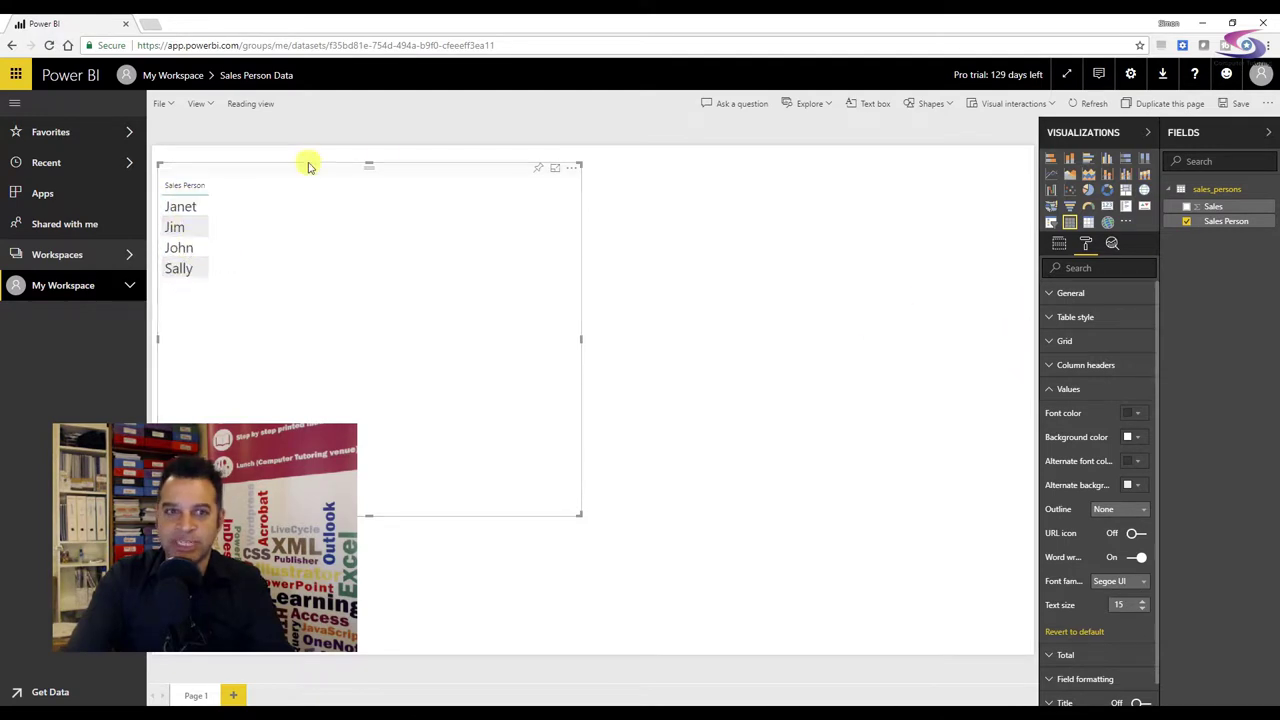
Set the text size of the table visual's column headers to 14.
left_click(1048, 390)
left_click(1050, 370)
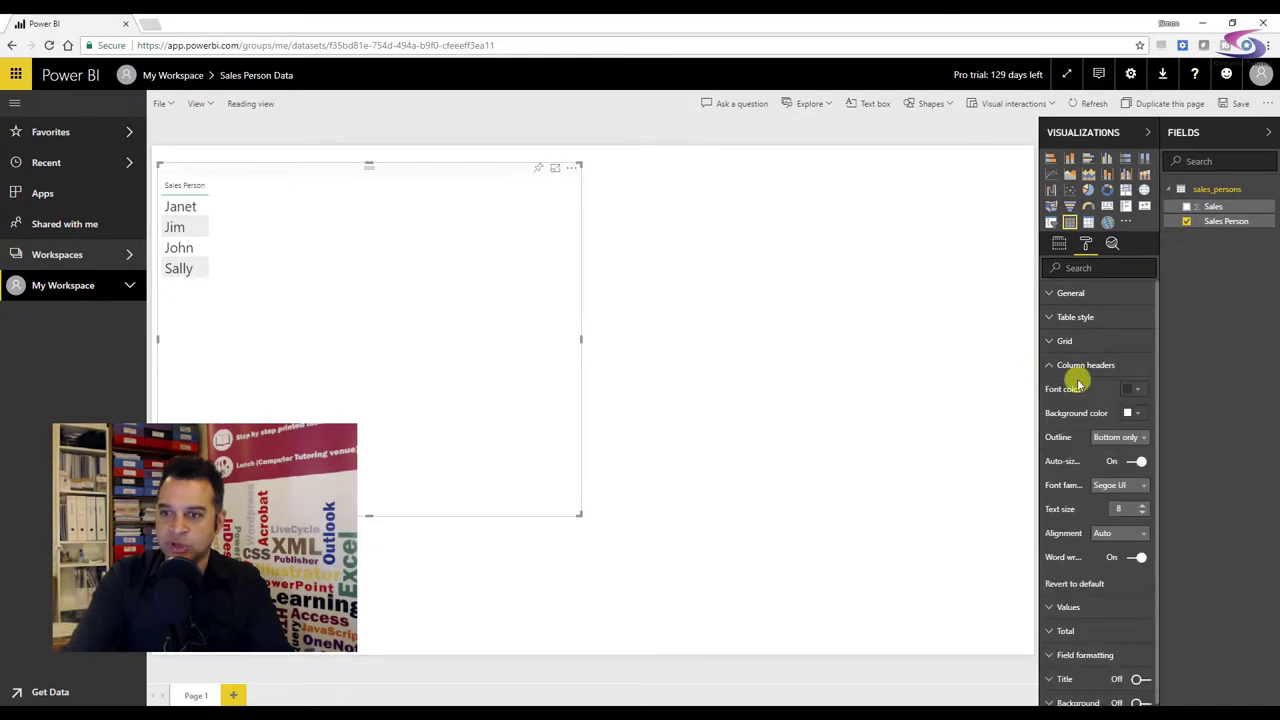
left_click(1143, 505)
left_click(1143, 505)
left_click(1143, 505)
left_click(1143, 505)
left_click(1143, 505)
left_click(1143, 505)
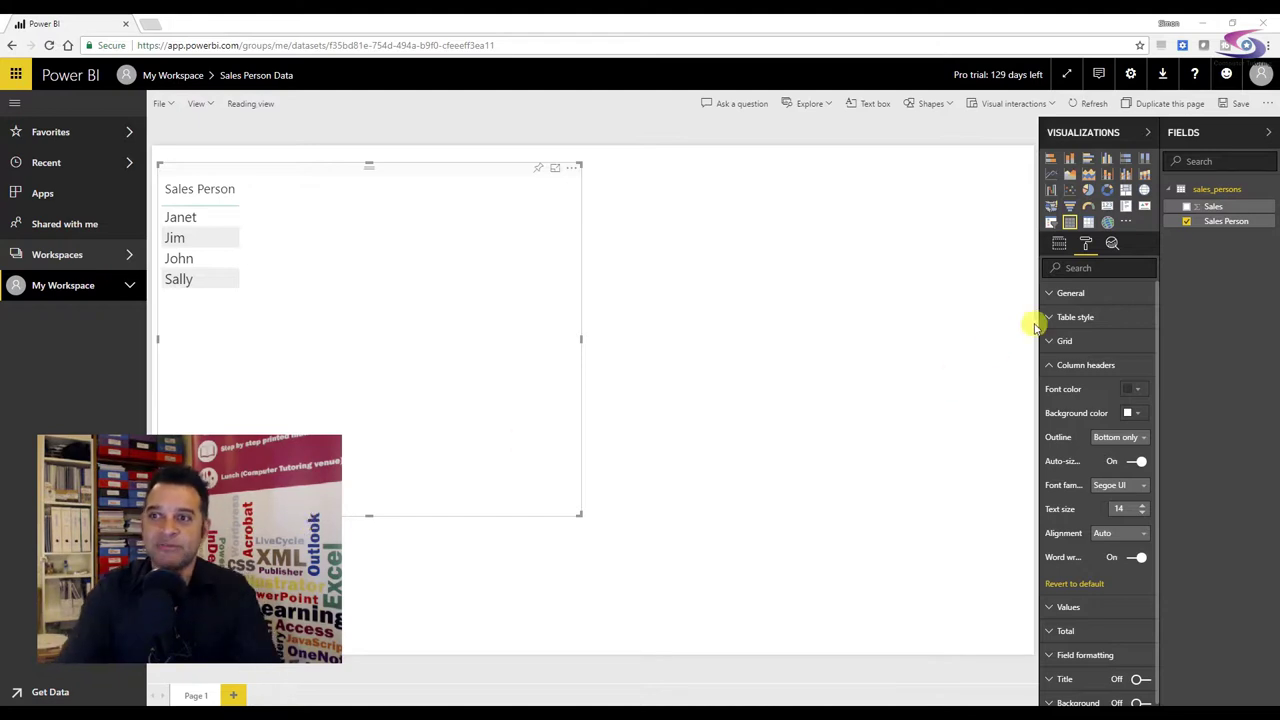
Add the Sales field to the table visual and shrink the visual to fit closely around its two columns.
left_click_drag(1222, 206, 262, 215)
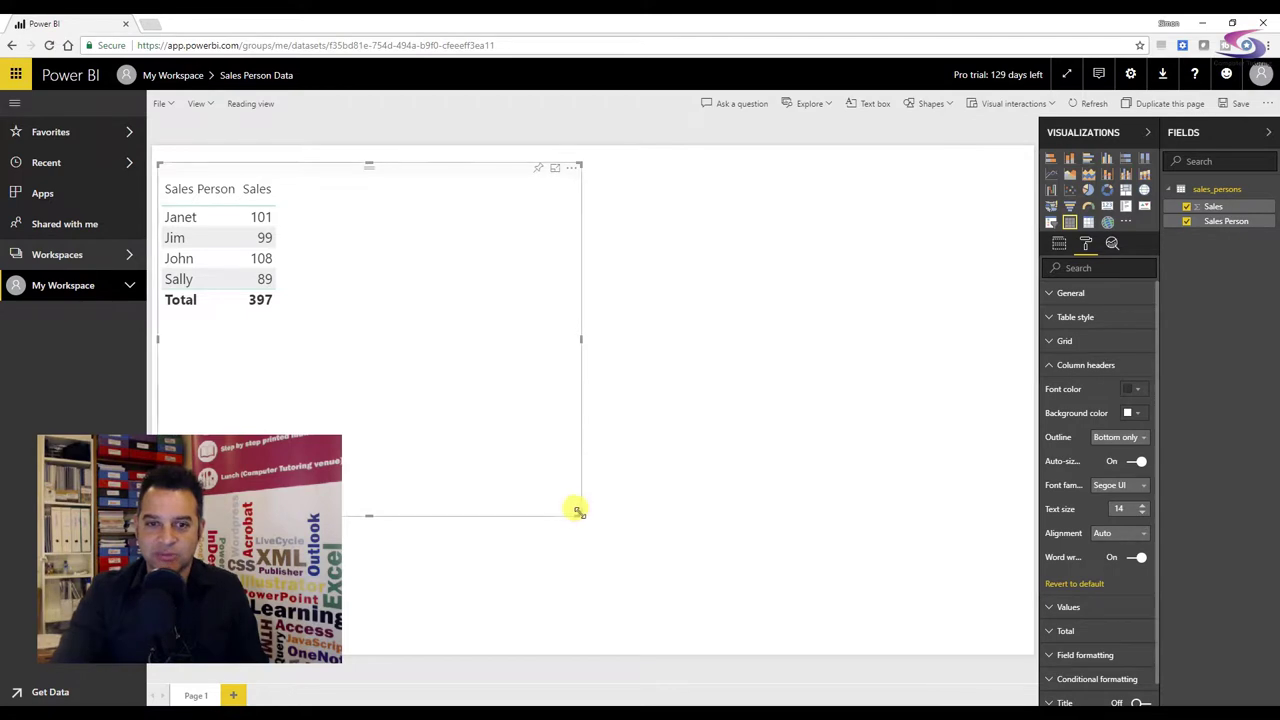
left_click_drag(565, 500, 292, 323)
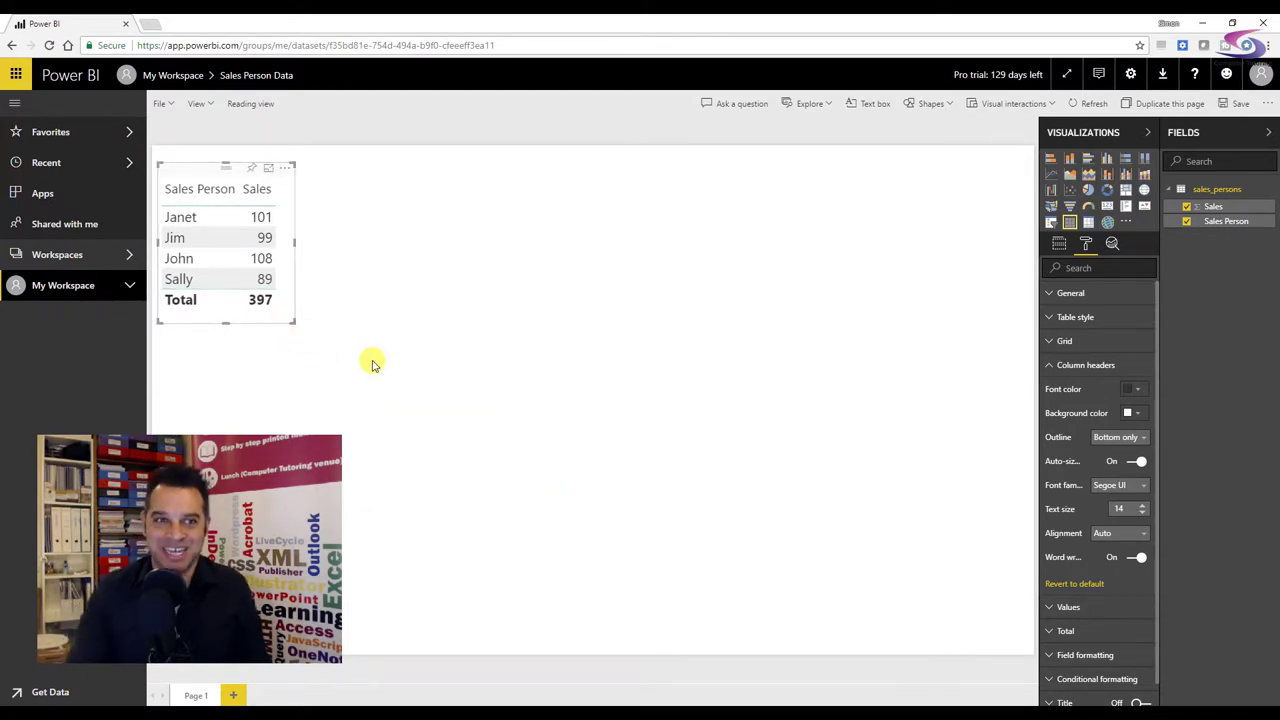
left_click(369, 180)
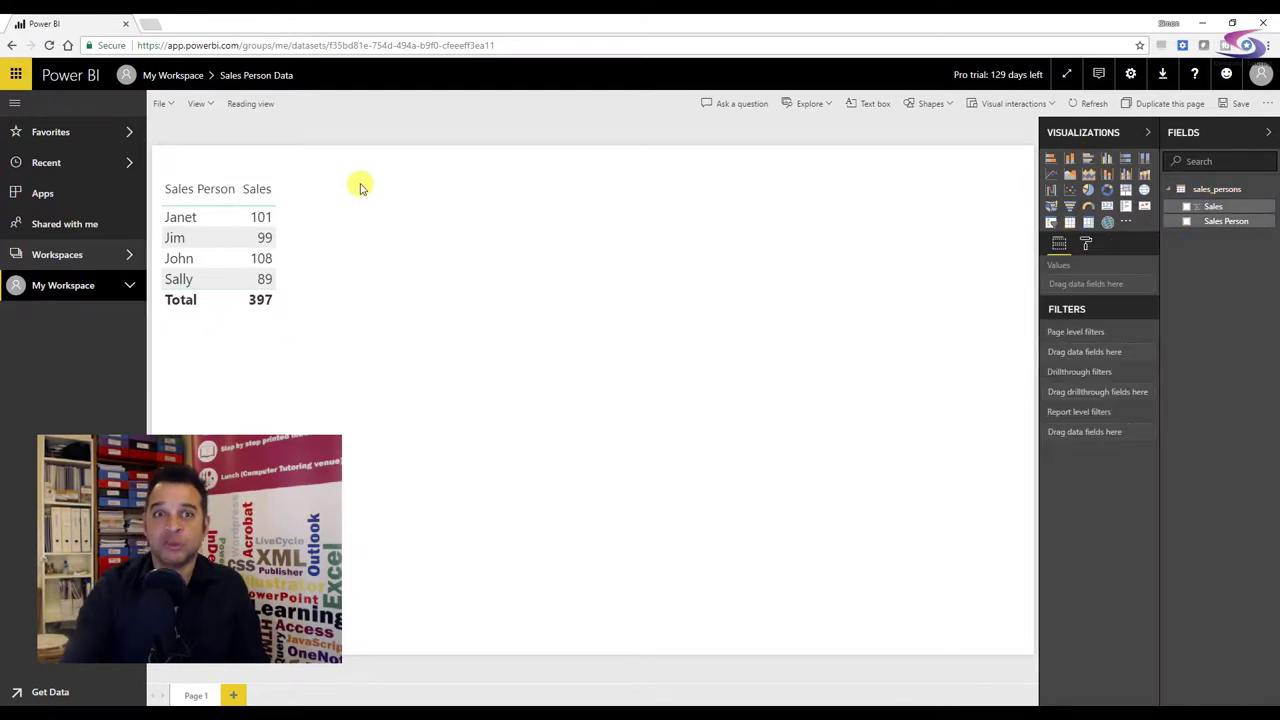
left_click(223, 173)
left_click(410, 197)
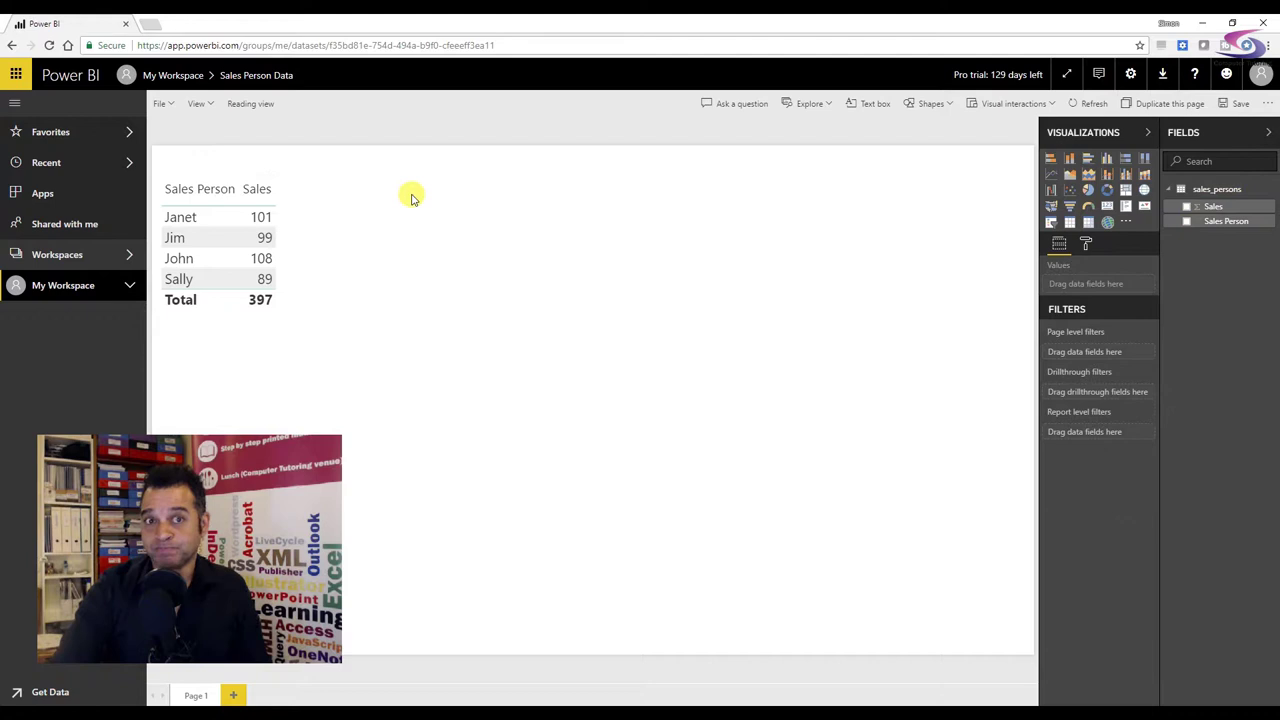
left_click(201, 180)
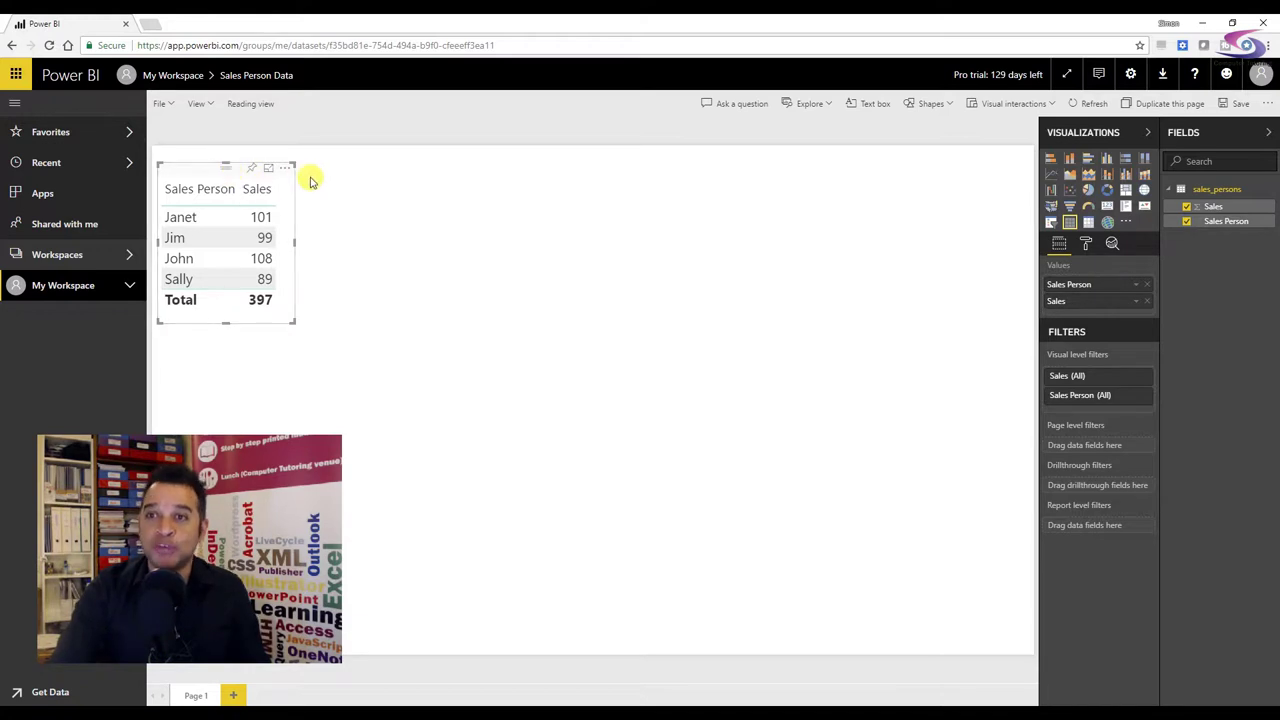
Add a separate clustered column chart beside the table and enlarge it to about a quarter of the page width.
left_click(380, 185)
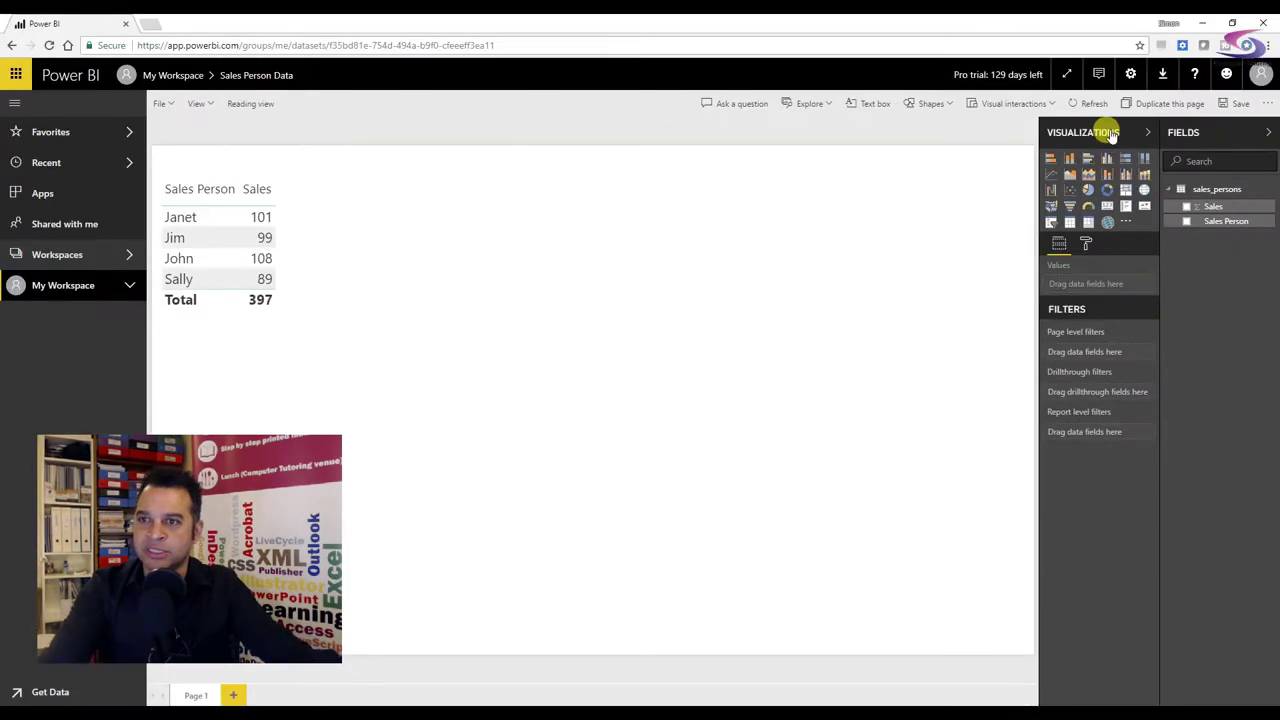
left_click(1106, 156)
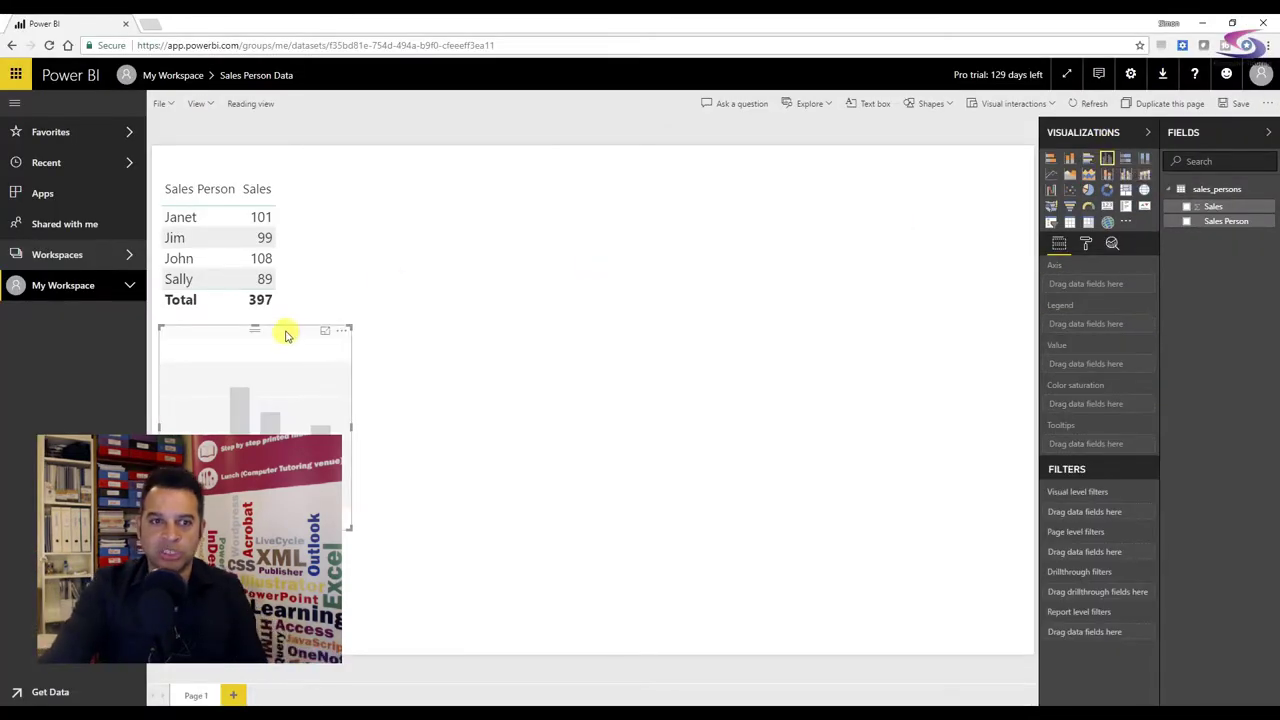
left_click_drag(286, 334, 513, 220)
left_click_drag(566, 184, 529, 189)
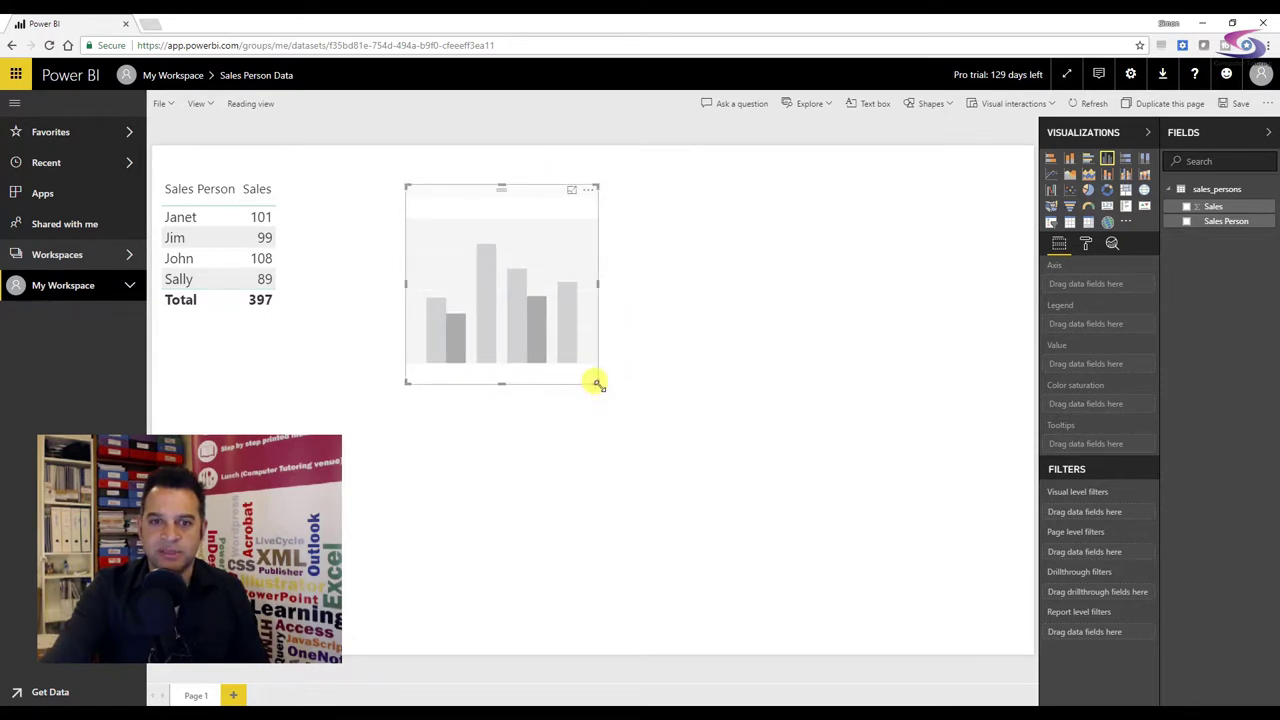
left_click_drag(597, 390, 654, 440)
left_click(654, 440)
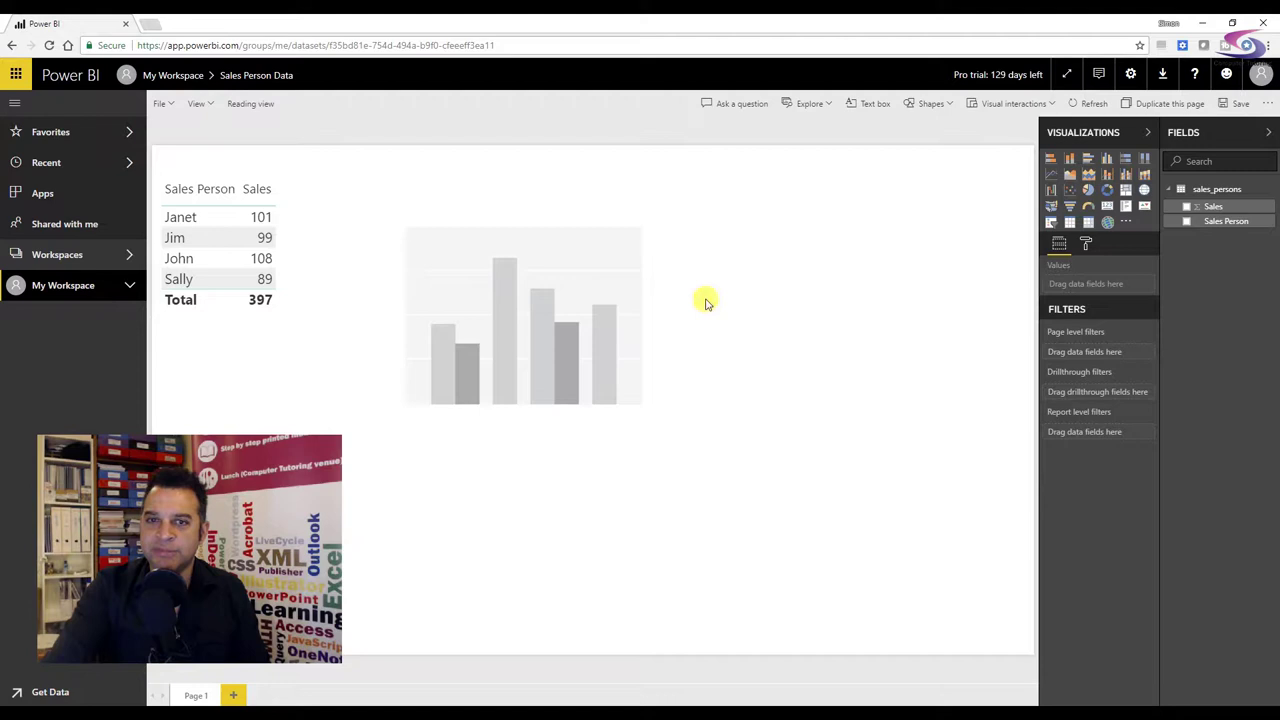
Assign Sales Person to the column chart's axis and Sales to its value.
left_click(581, 191)
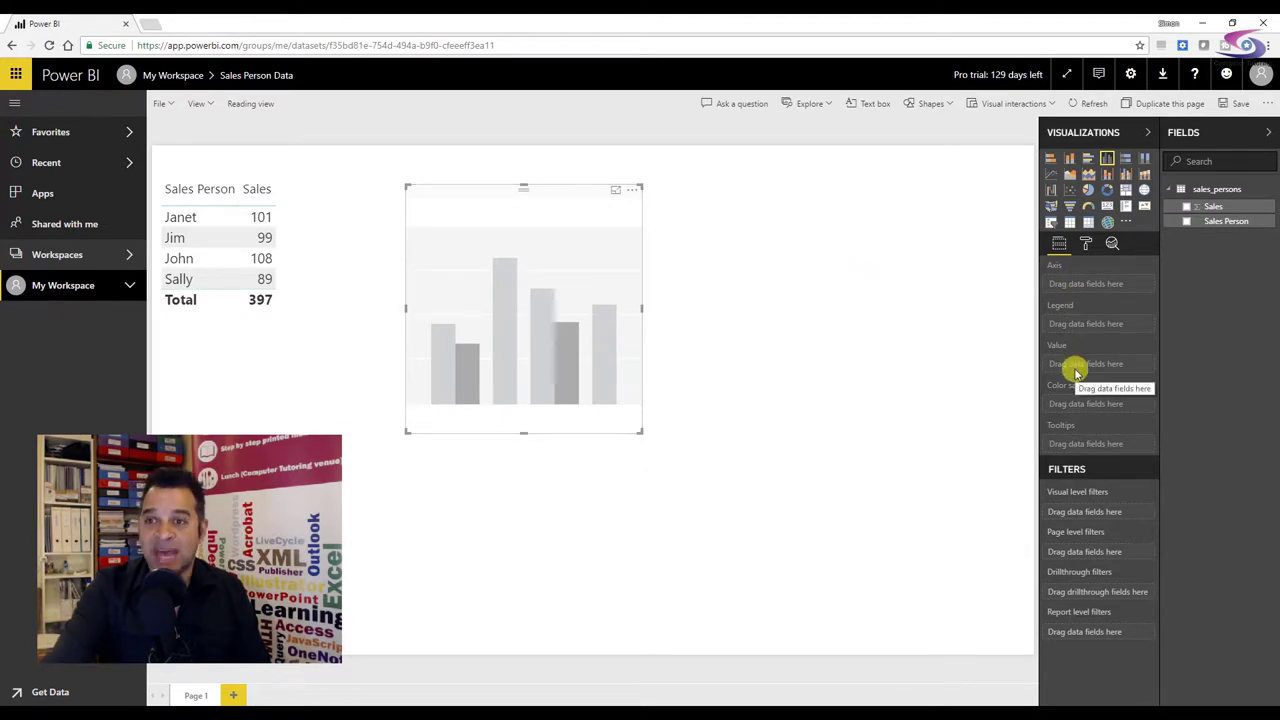
left_click(208, 177)
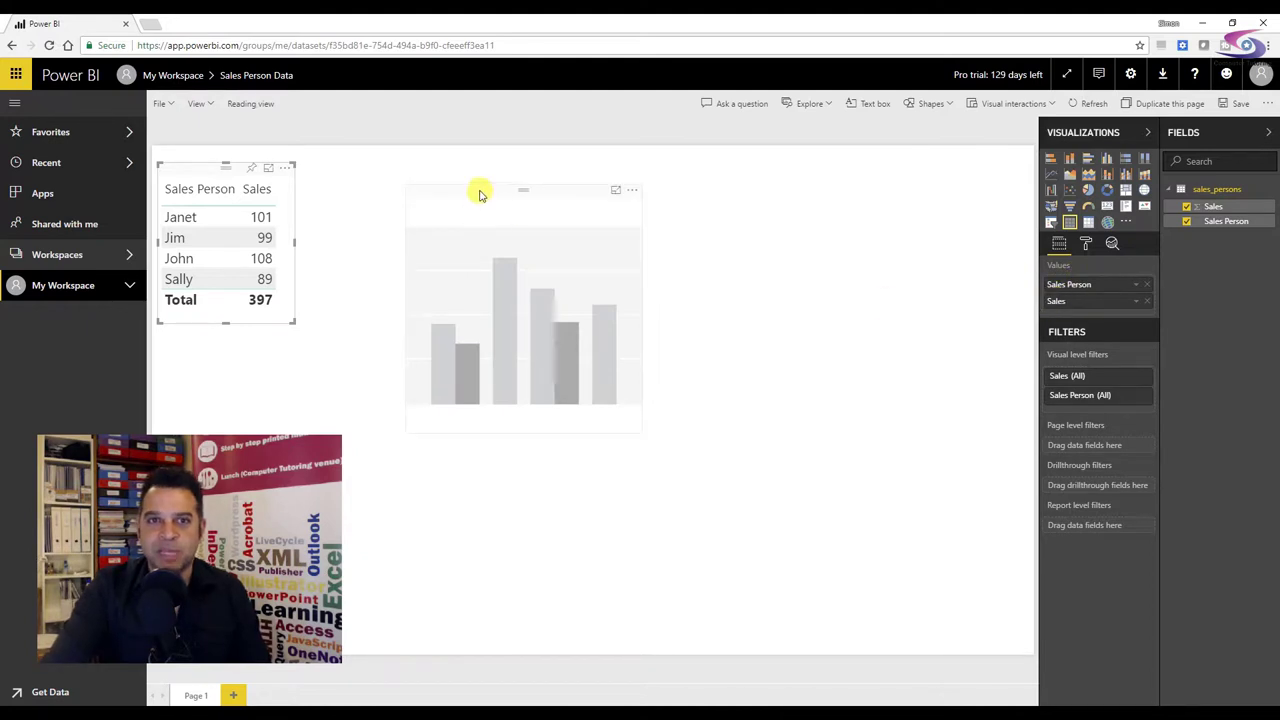
left_click(479, 194)
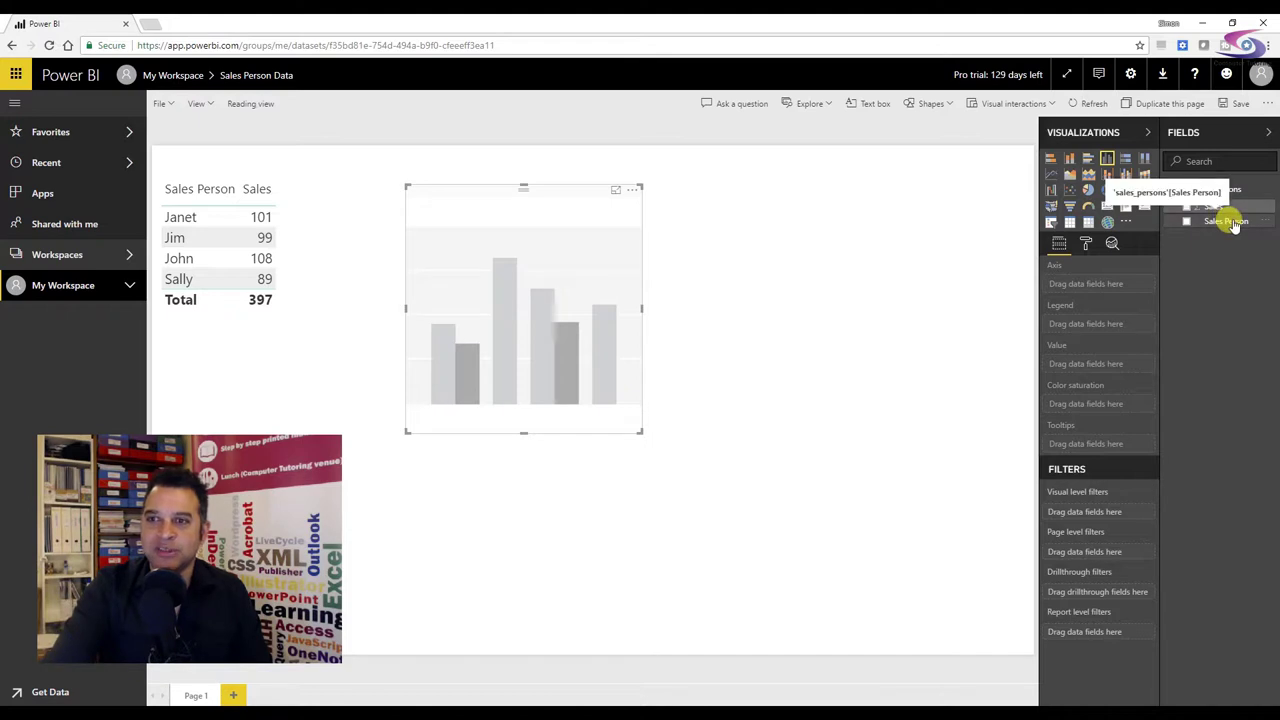
left_click_drag(1234, 224, 1117, 293)
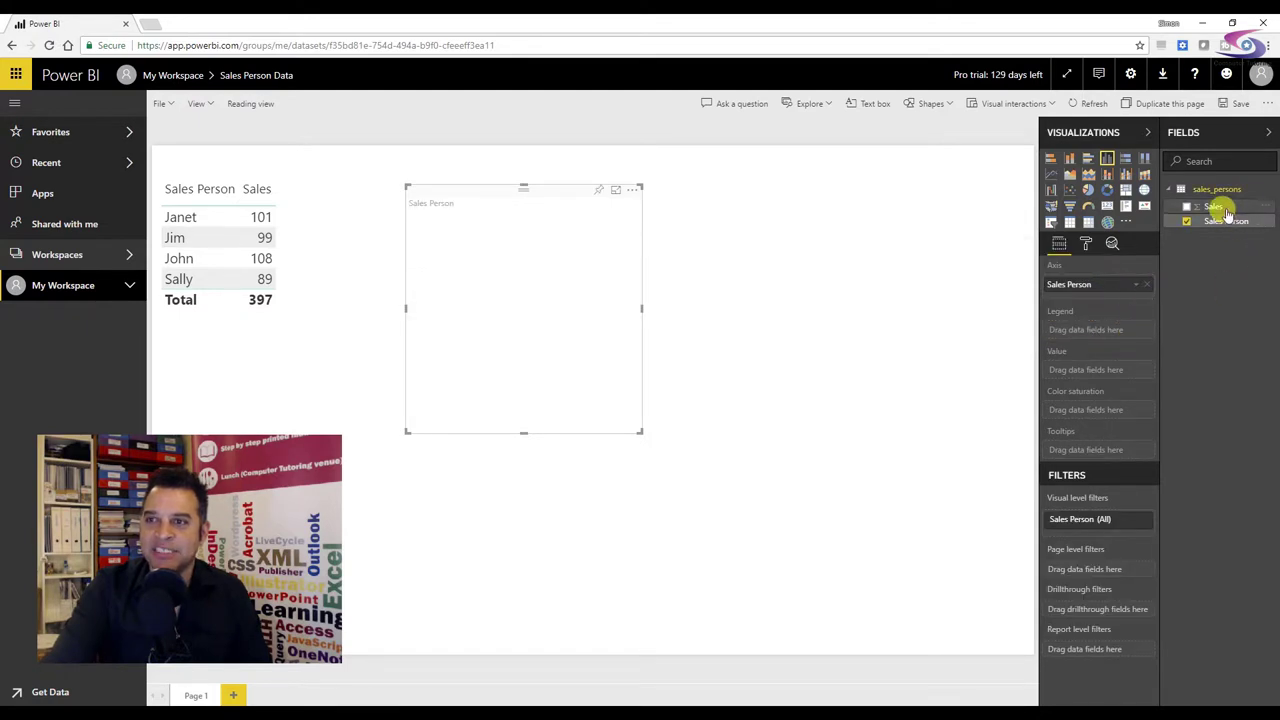
mouse_move(1222, 210)
left_mouse_down()
mouse_move(1108, 314)
mouse_move(1100, 377)
left_mouse_up()
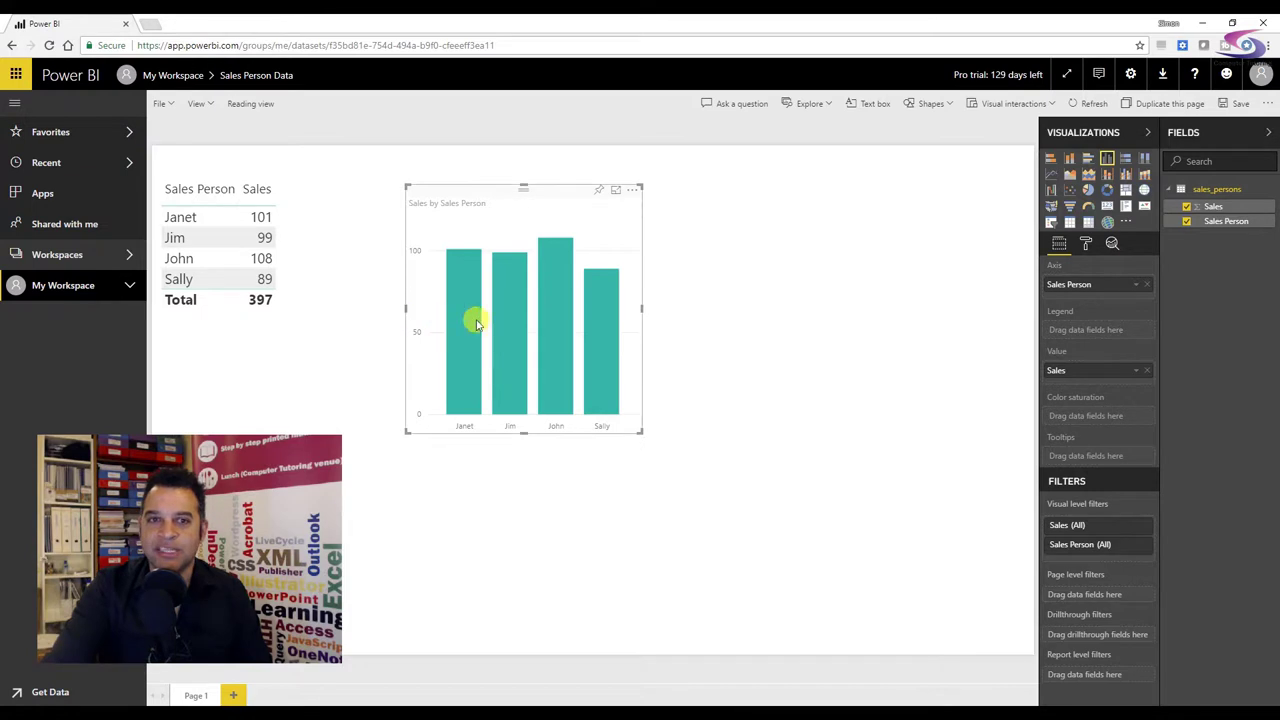
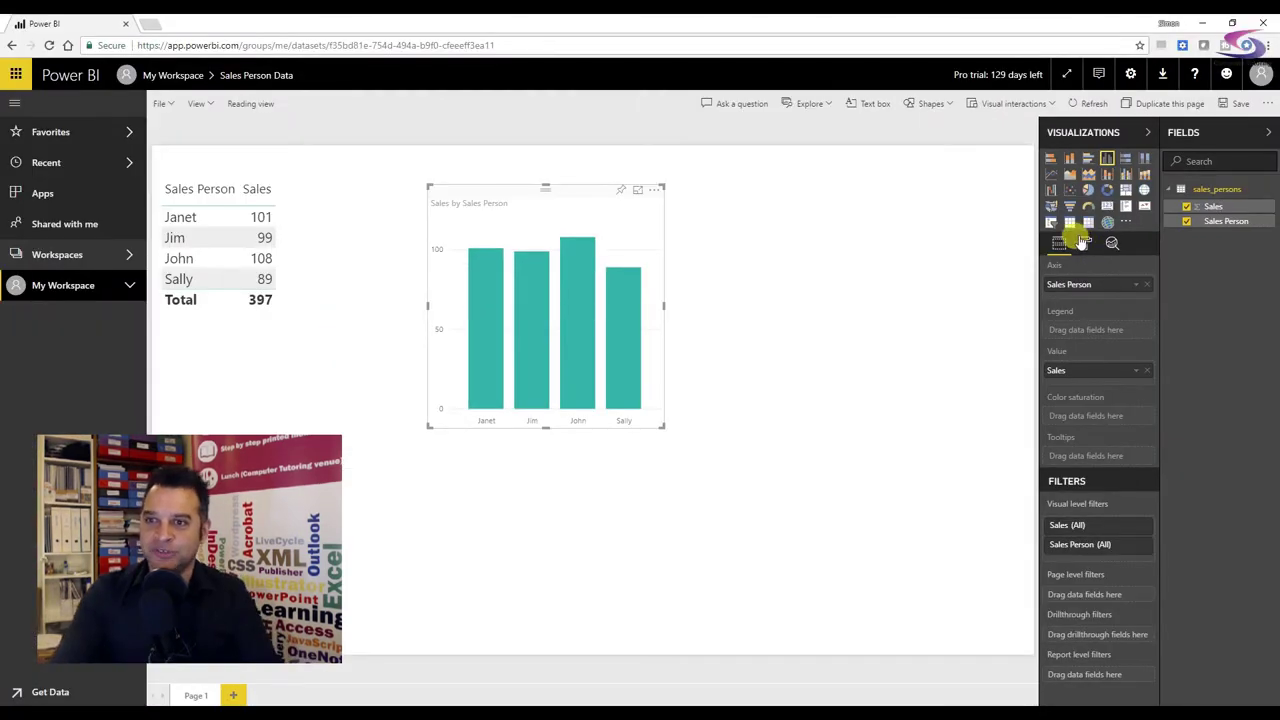
Show the data colors for all columns of the chart and give the first salesperson's column a custom blue.
left_click(1080, 245)
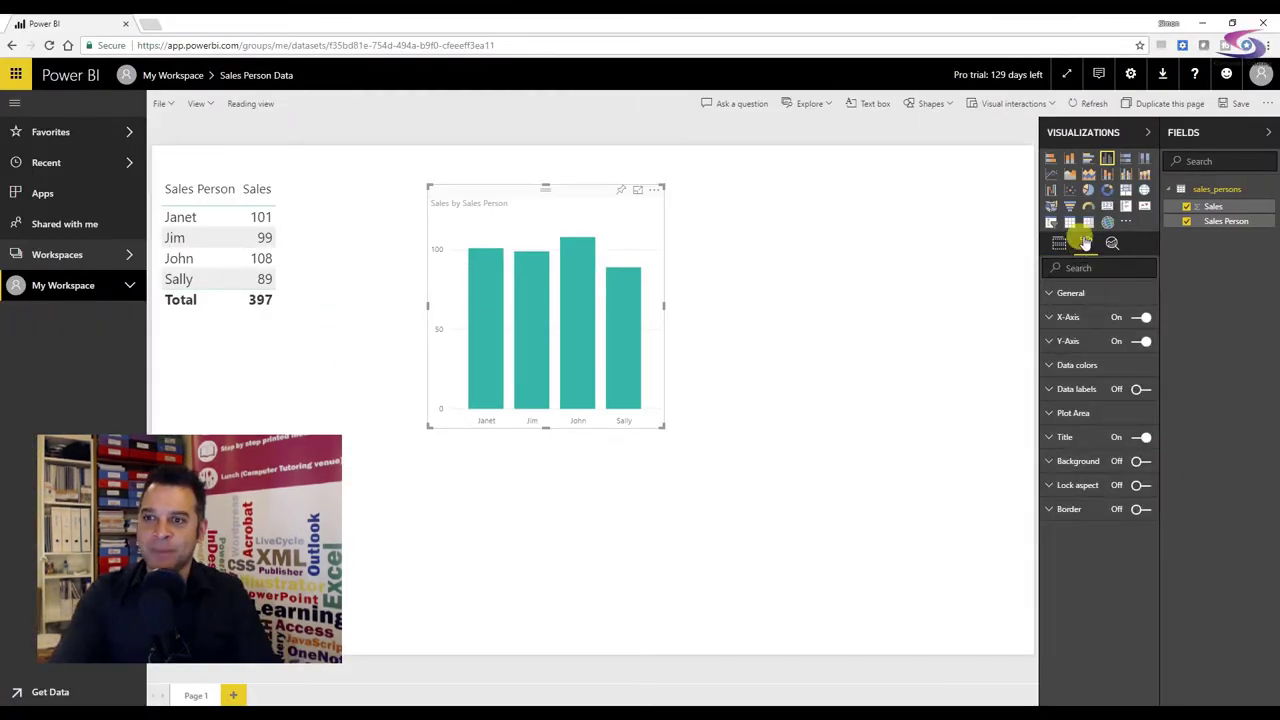
left_click(1052, 366)
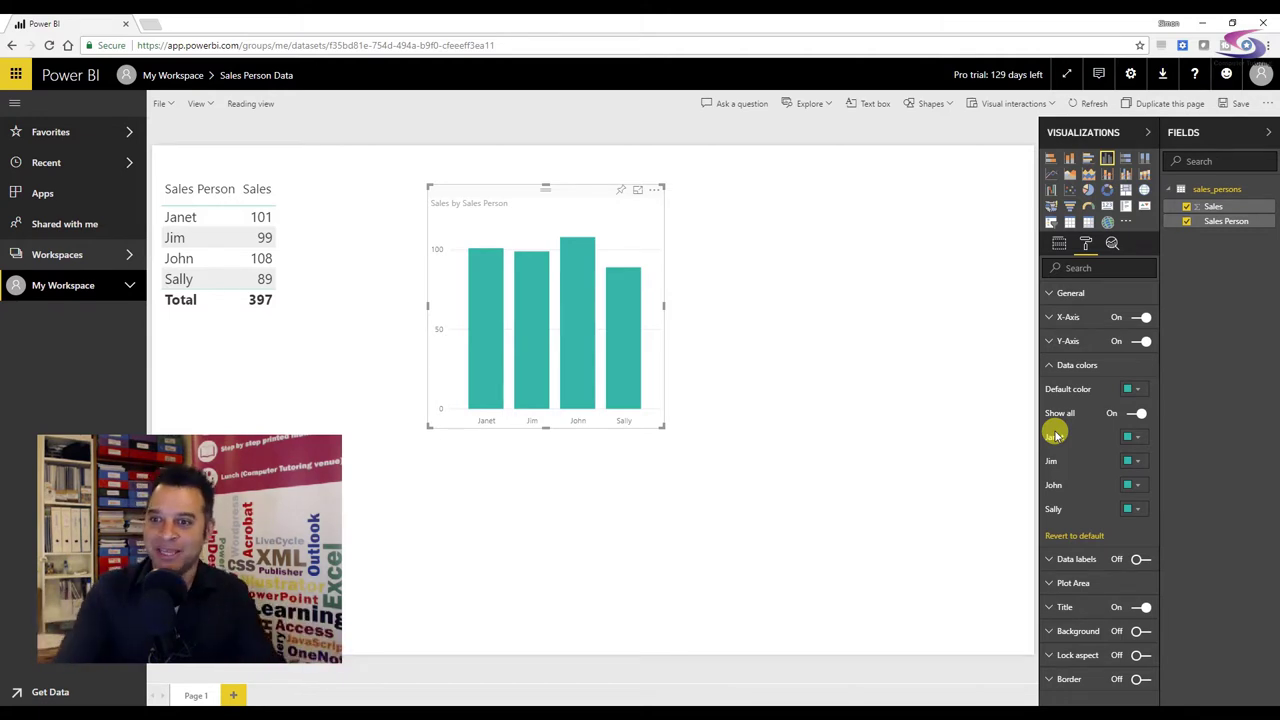
left_click(1137, 437)
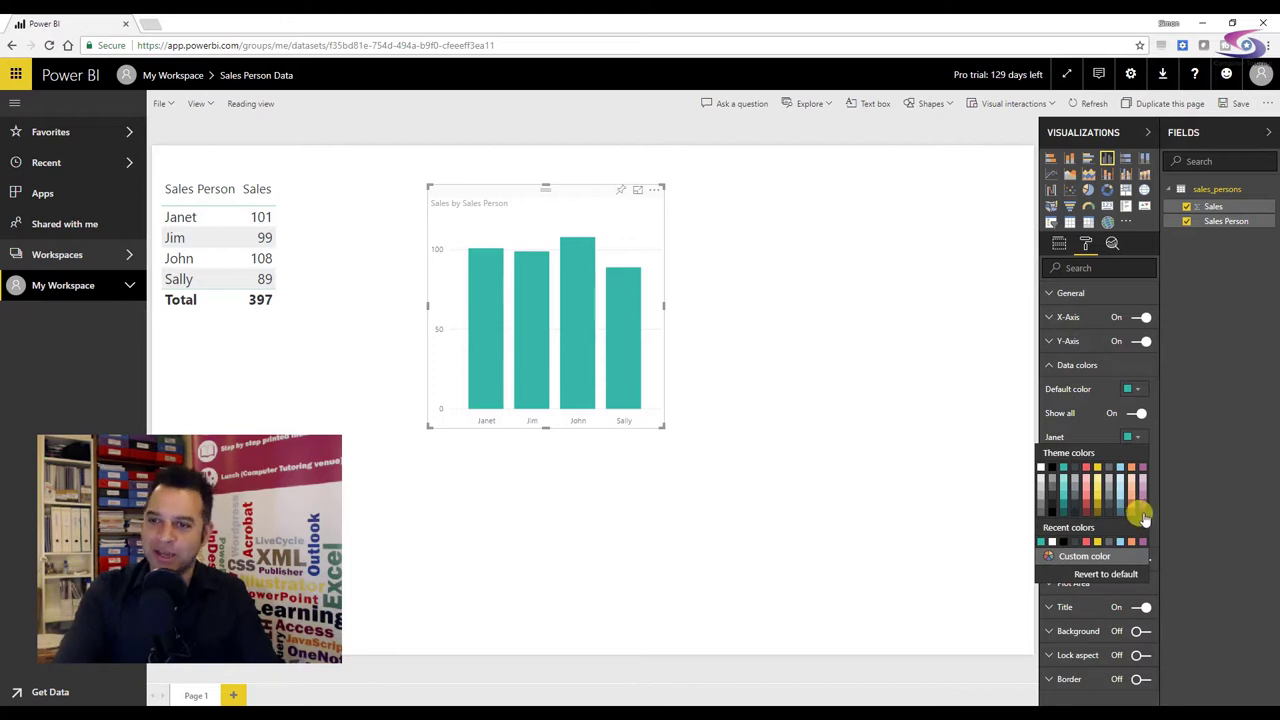
left_click(1078, 557)
left_click_drag(1081, 558, 1114, 551)
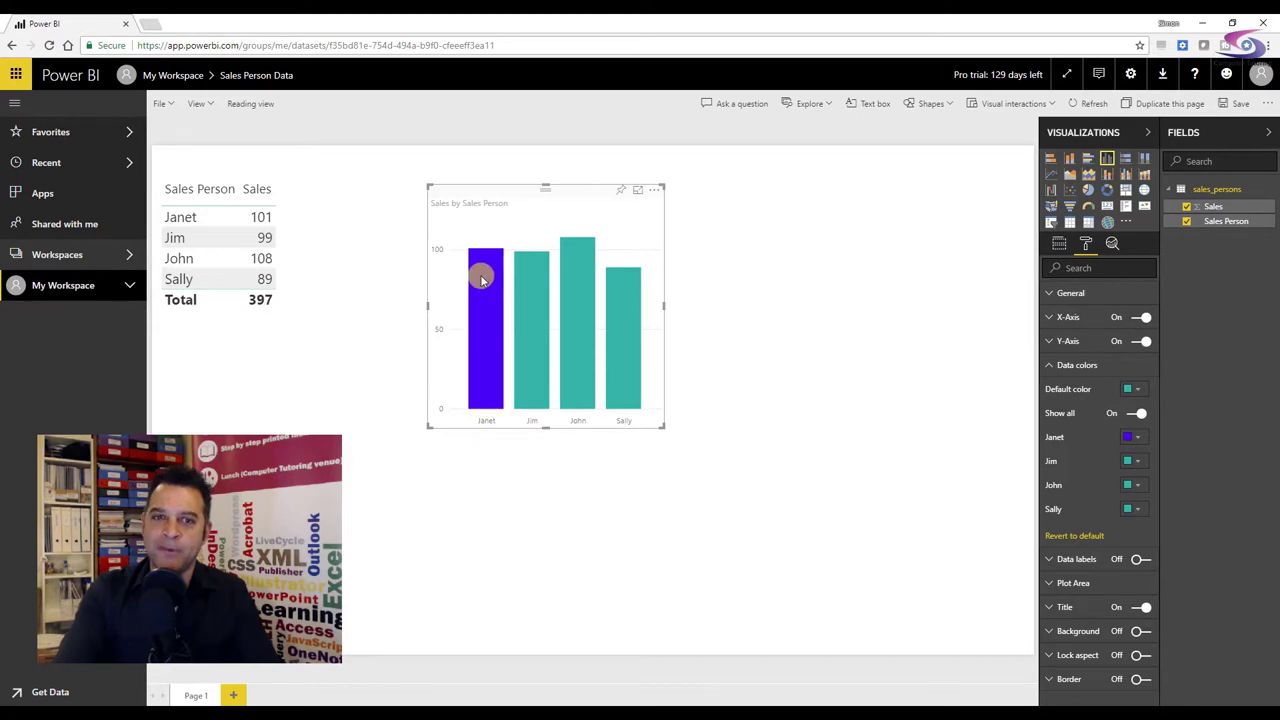
mouse_move(481, 281)
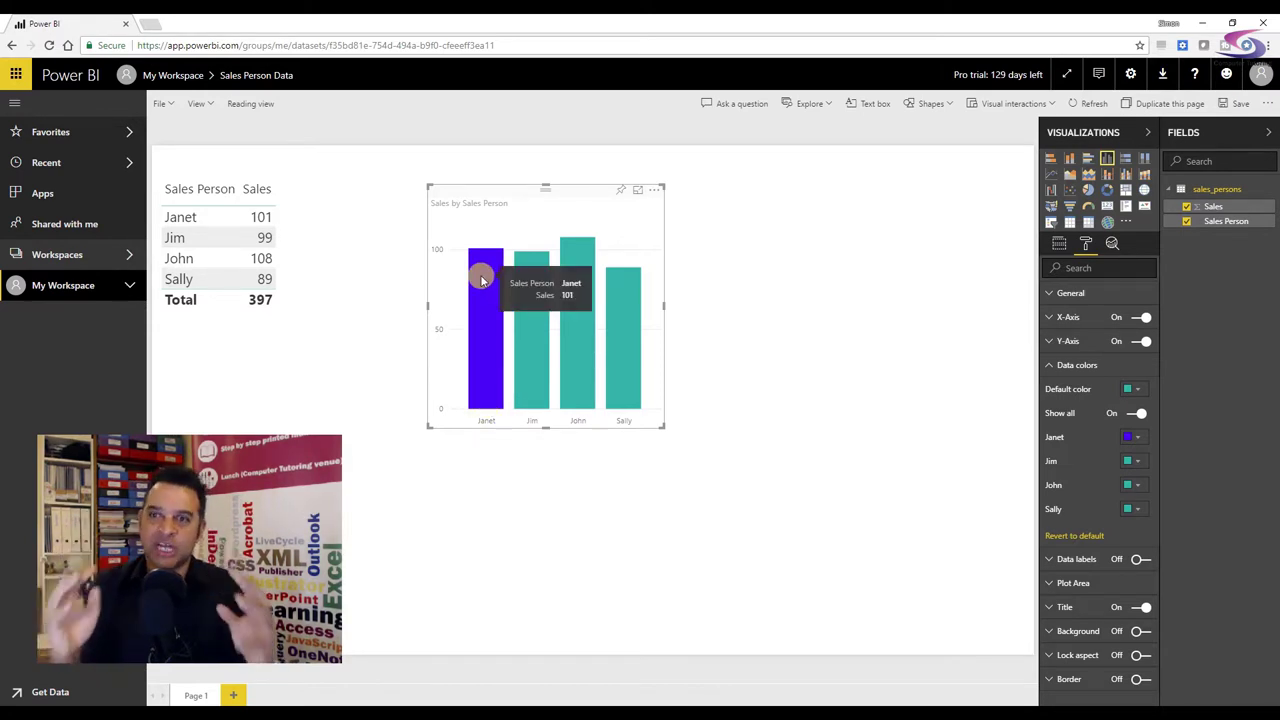
Reopen the first column's custom color and copy its hex code 000BFF.
left_click(1139, 441)
left_click(1090, 552)
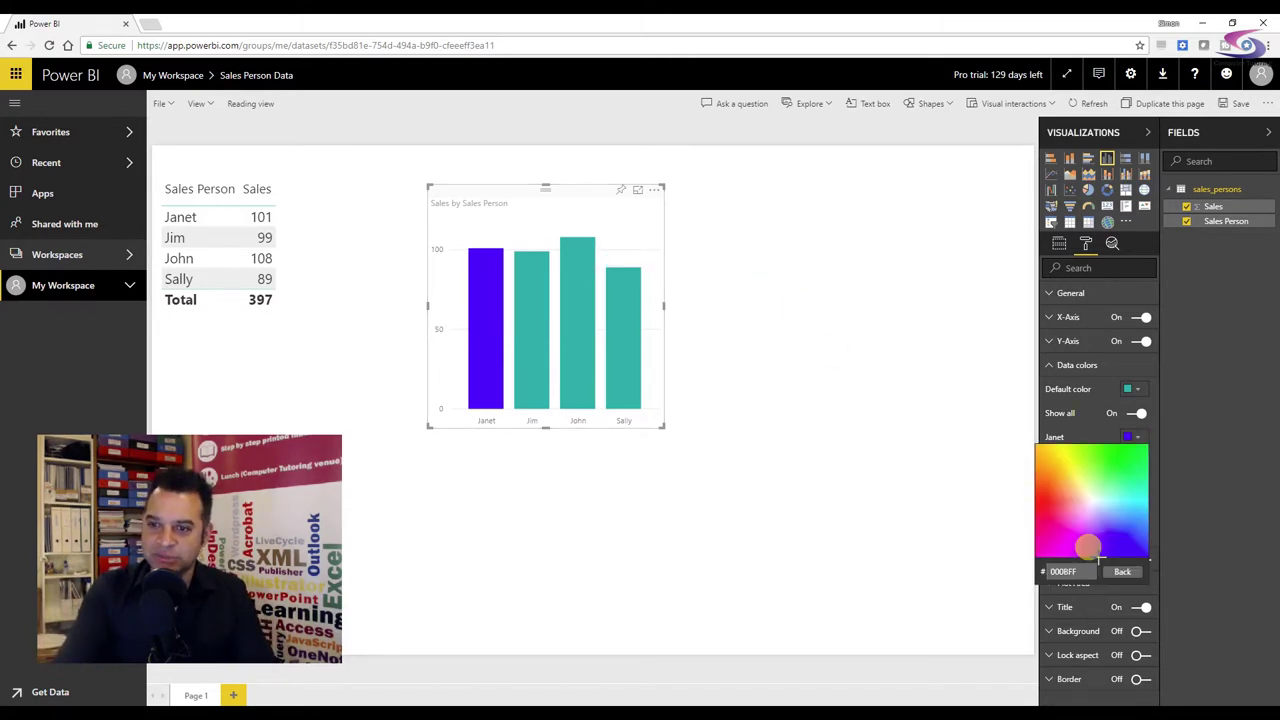
double_click(1064, 571)
key("ctrl+c")
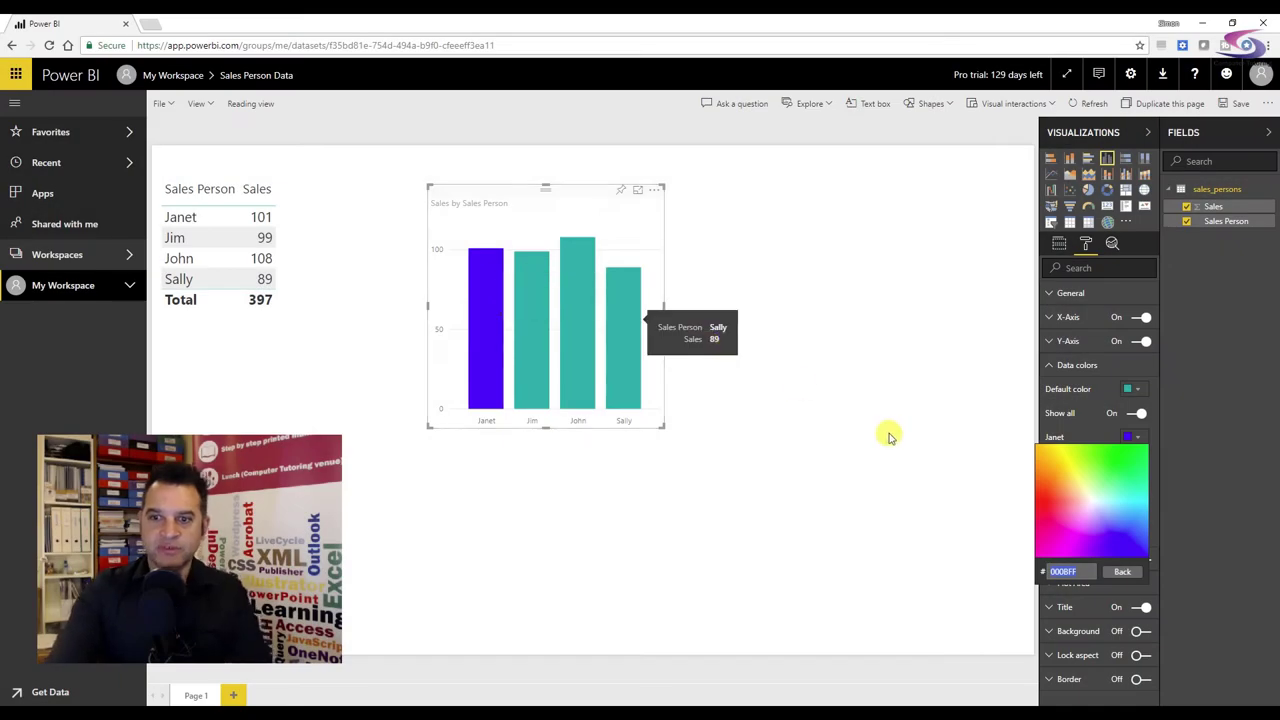
Search Google for "html color codes" in a new browser tab and open the W3Schools HTML Color Picker.
left_click(150, 23)
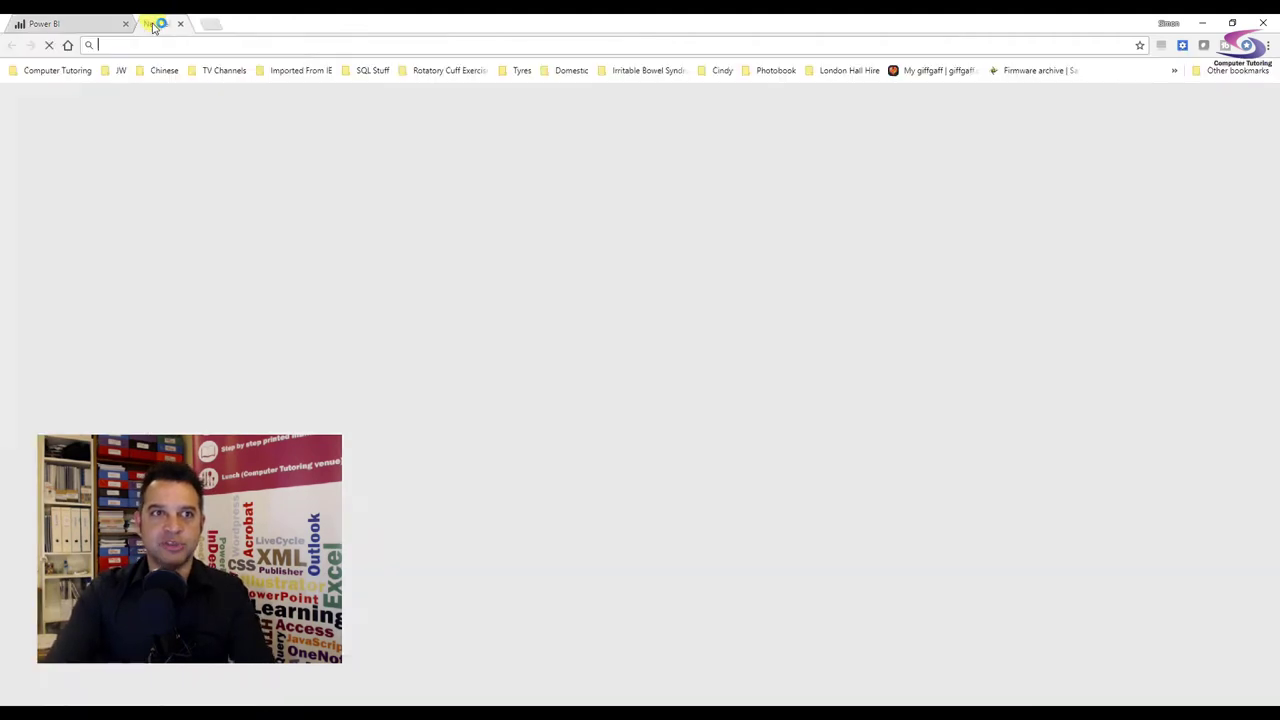
type("h")
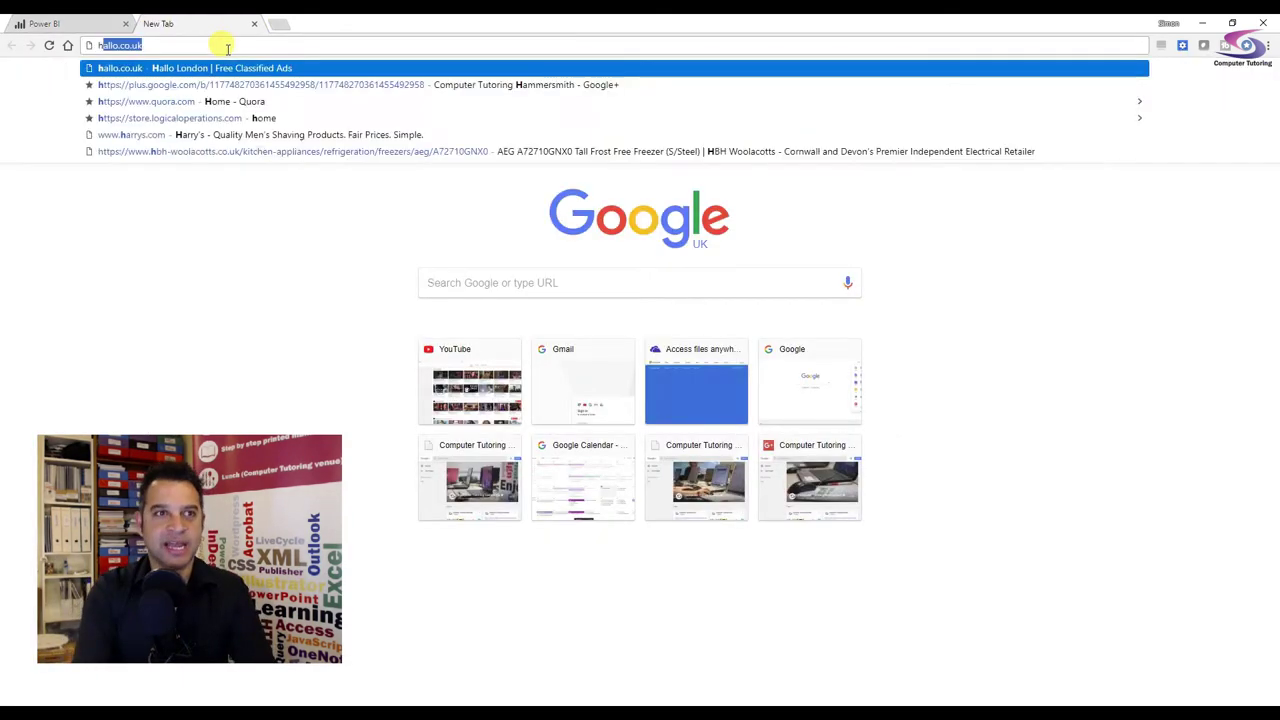
type("tml color codes")
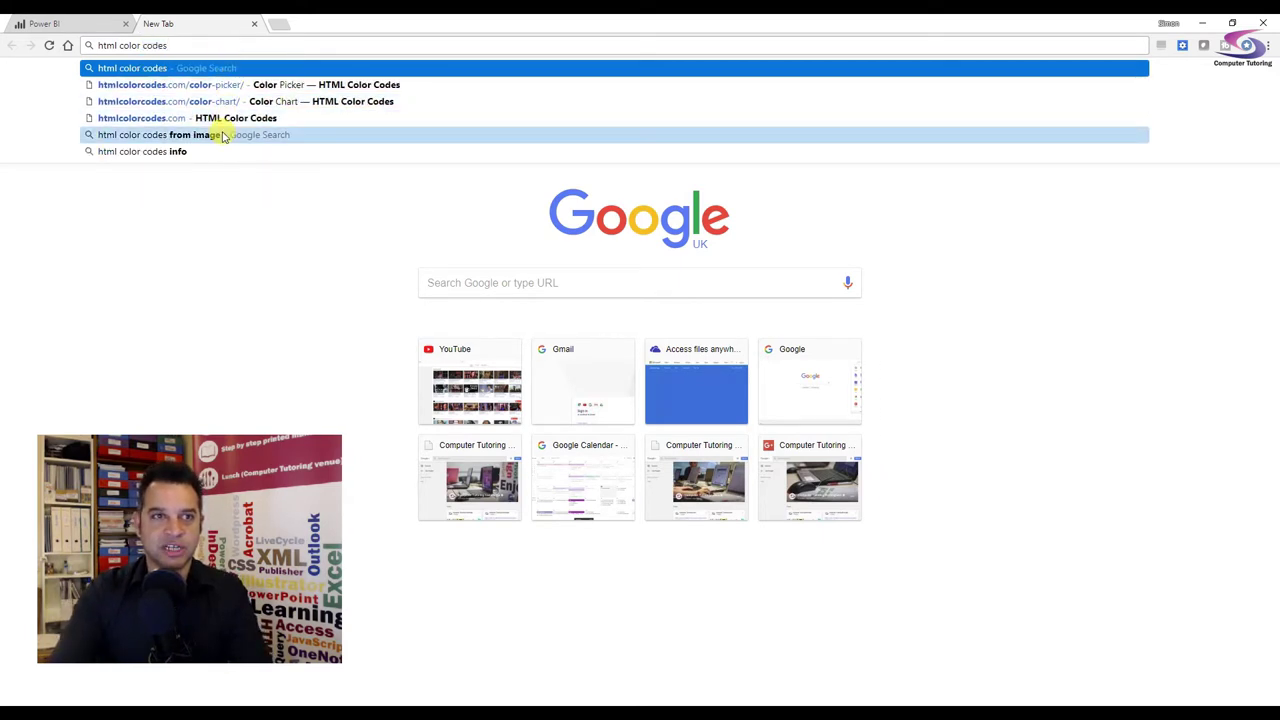
left_click(214, 70)
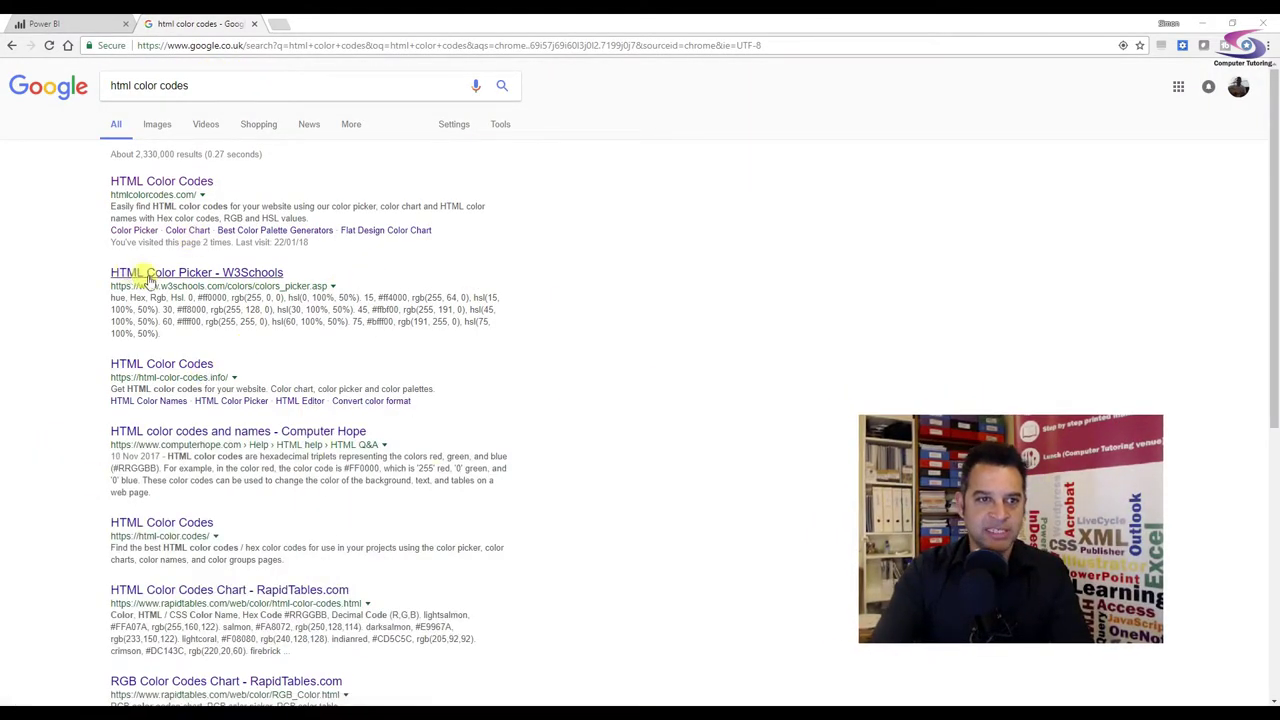
left_click(194, 271)
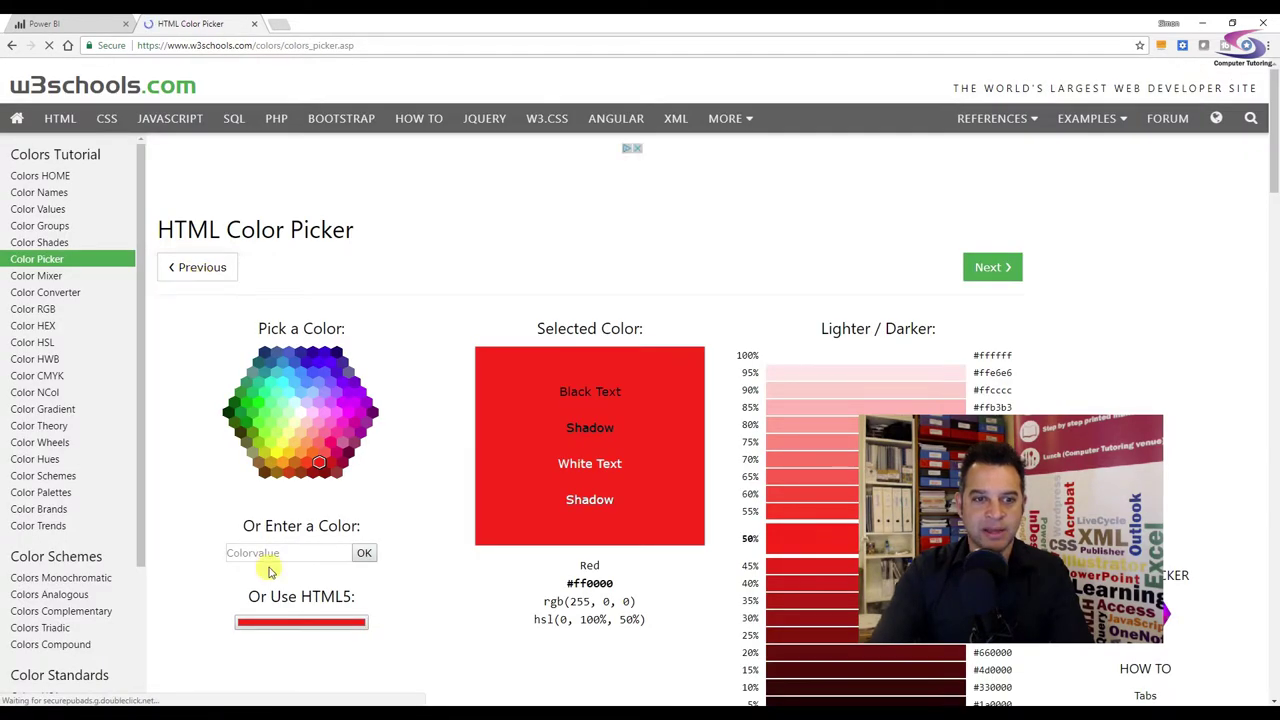
Paste the copied code 000BFF as the color value in the HTML Color Picker and apply it.
right_click(258, 555)
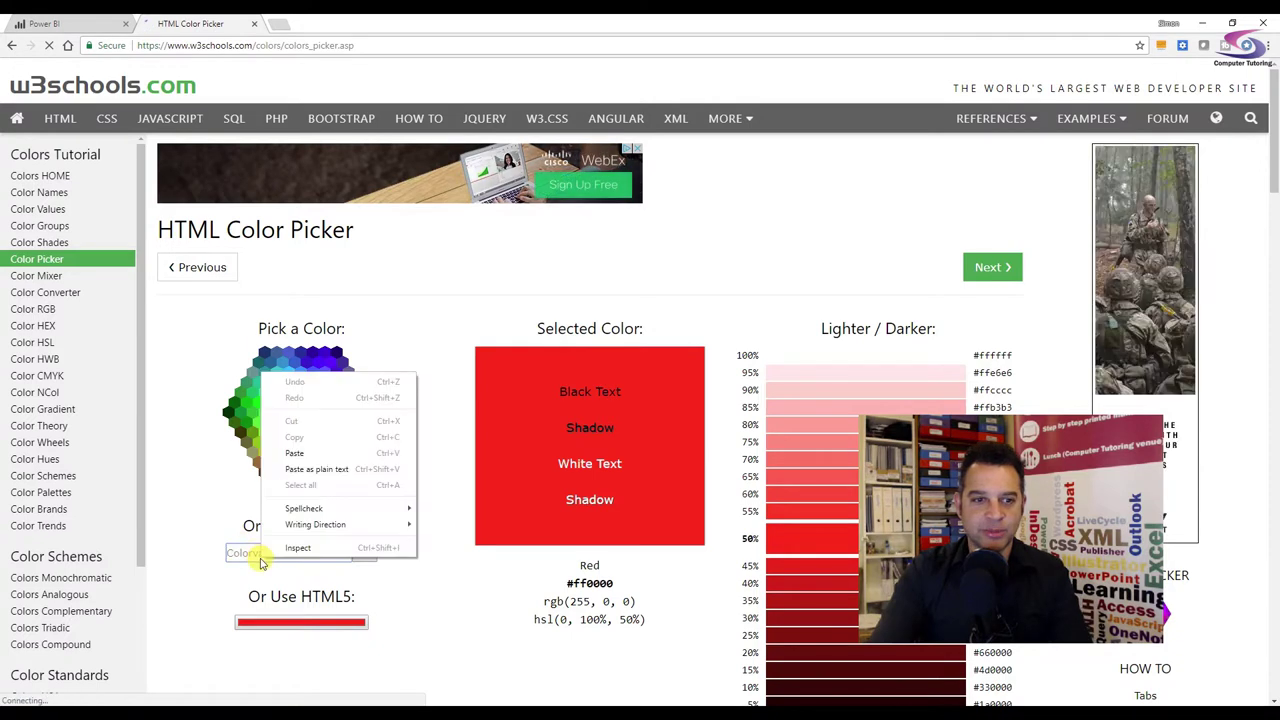
left_click(322, 453)
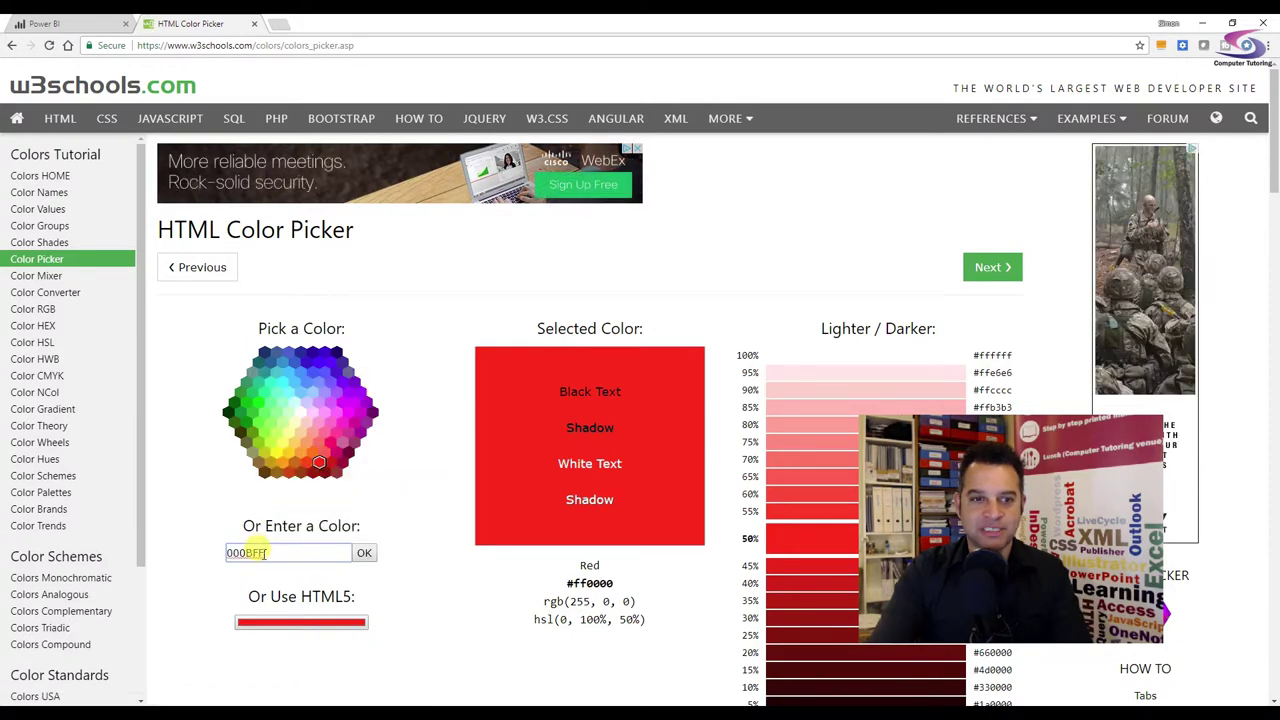
left_click(364, 552)
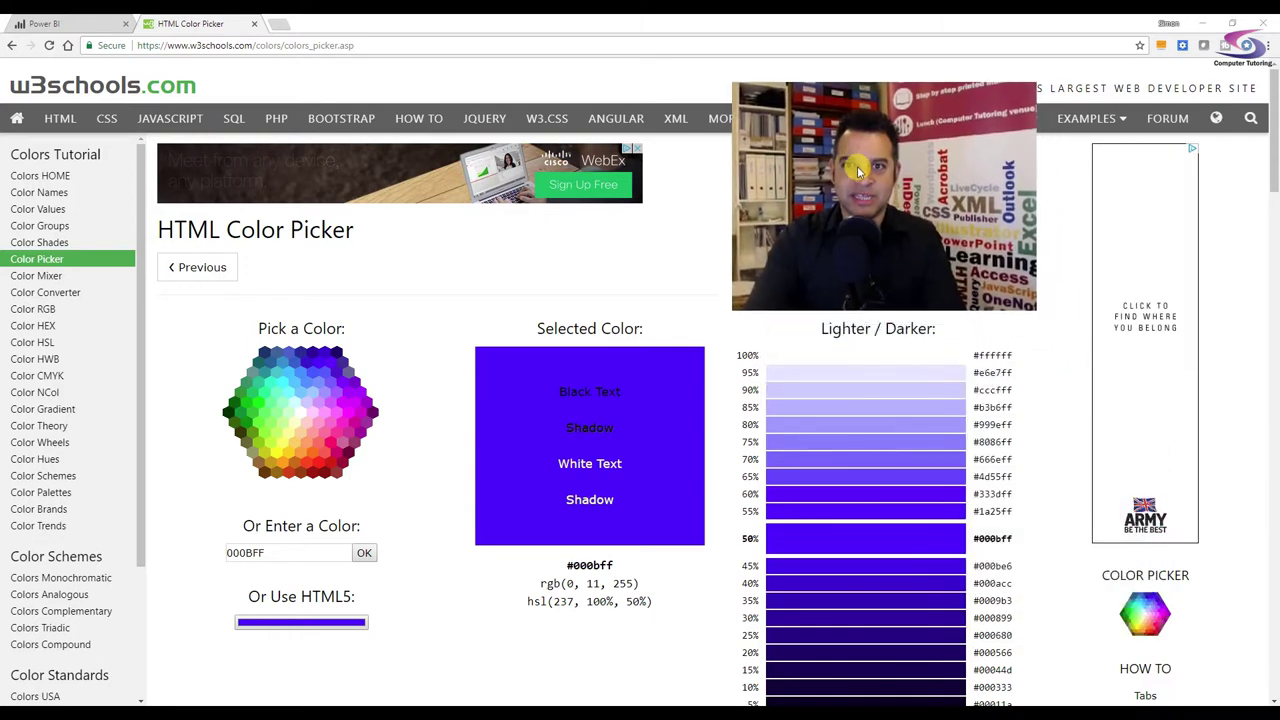
Try the 15% darker shade #00044d and select the 10% shade #000333 in the Lighter / Darker scale.
scroll(843, 528, "down", 3)
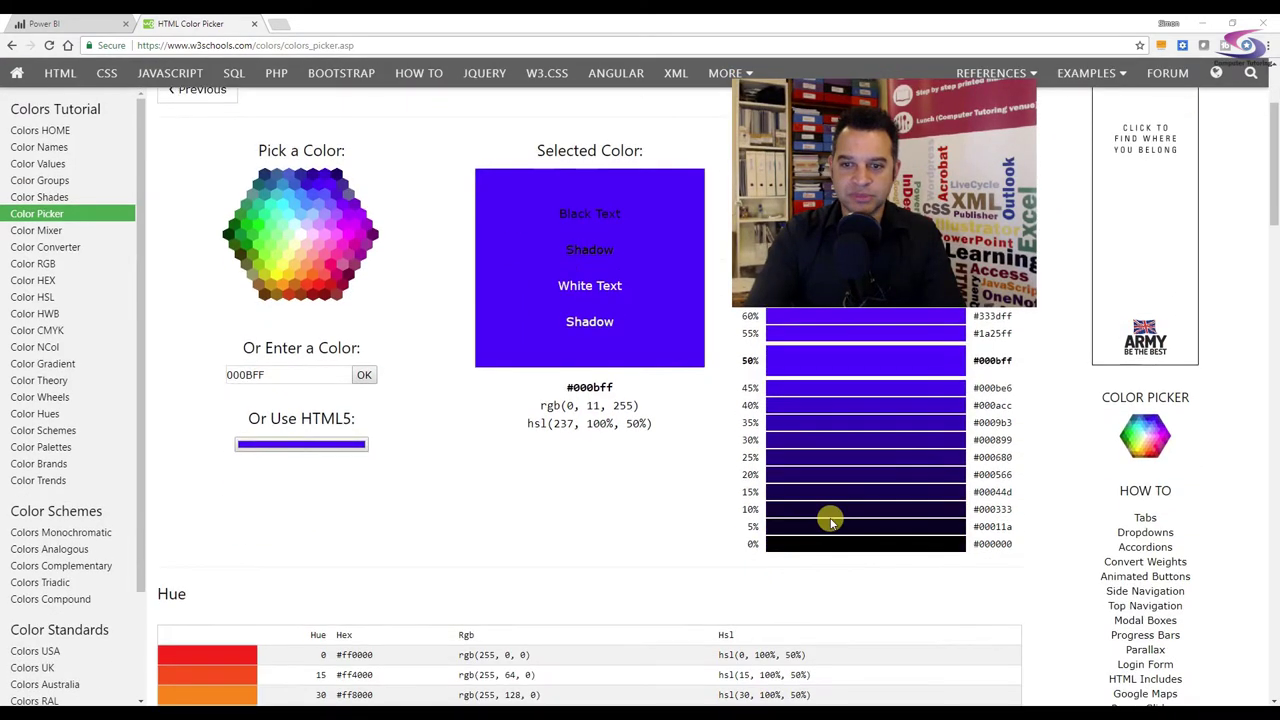
left_click(827, 493)
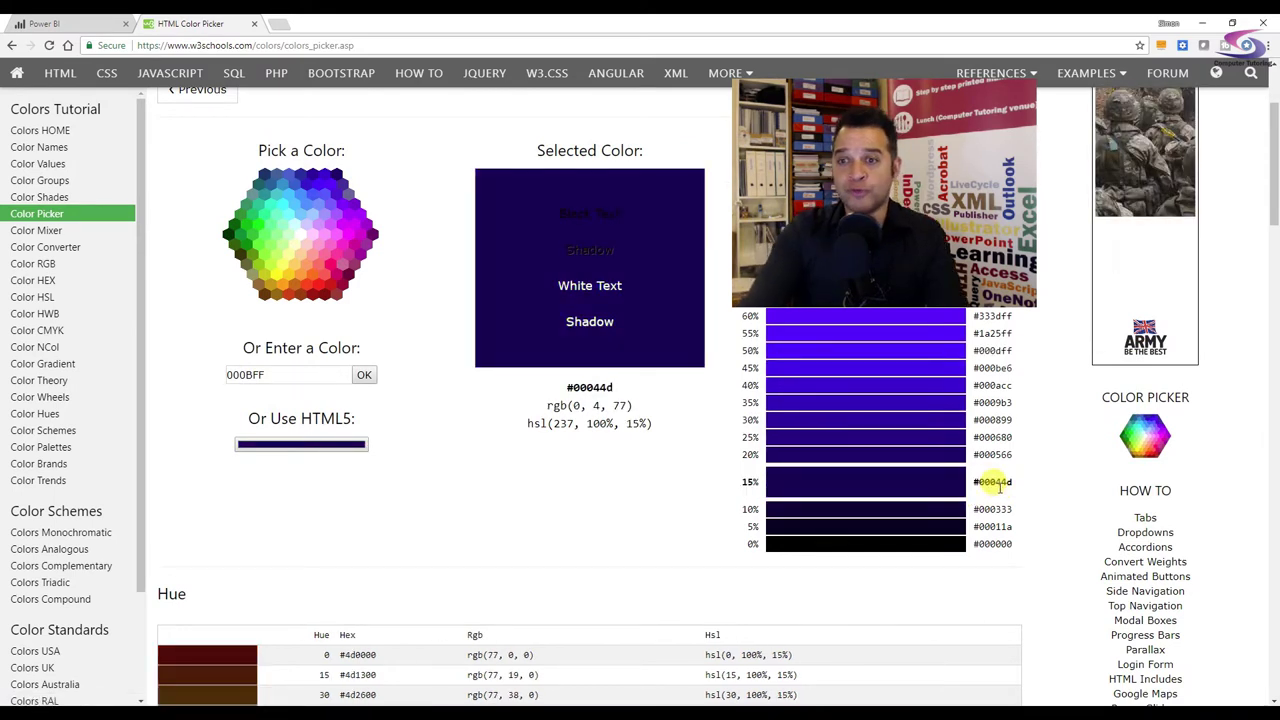
left_click(848, 509)
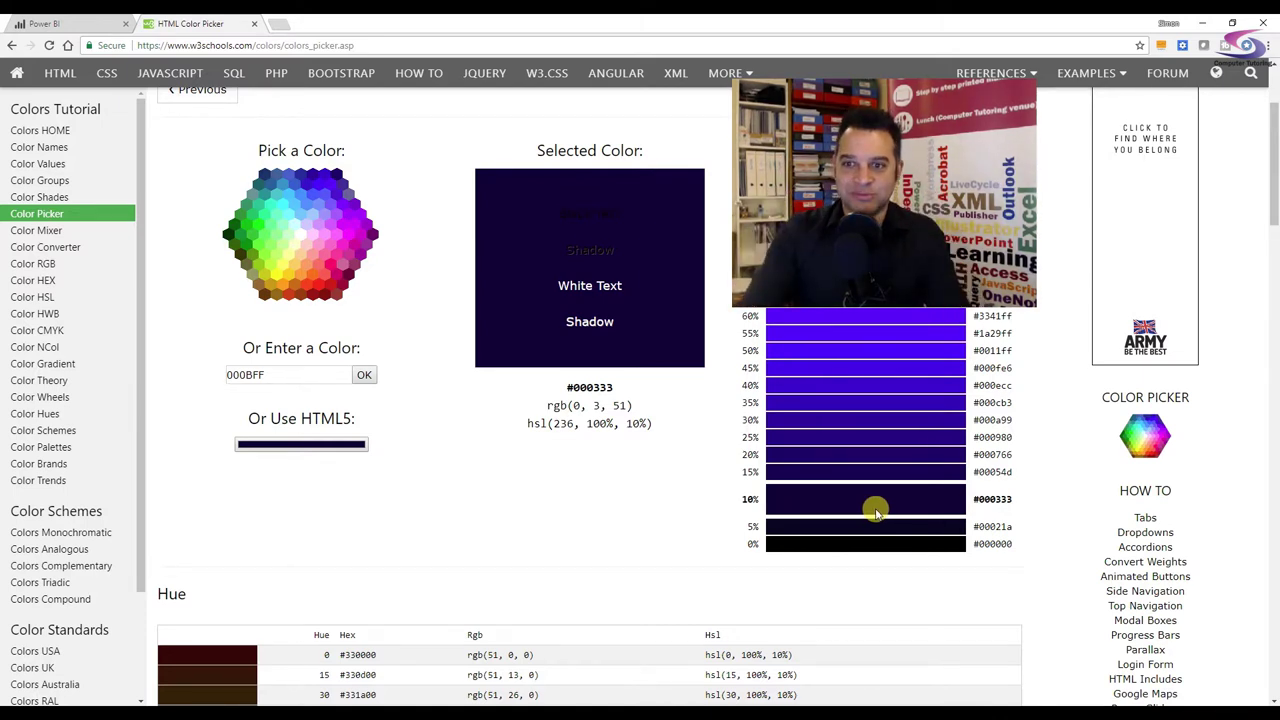
Copy the hex code 000333 of the 10% shade and close the HTML Color Picker page to return to Power BI.
left_click_drag(978, 498, 1000, 497)
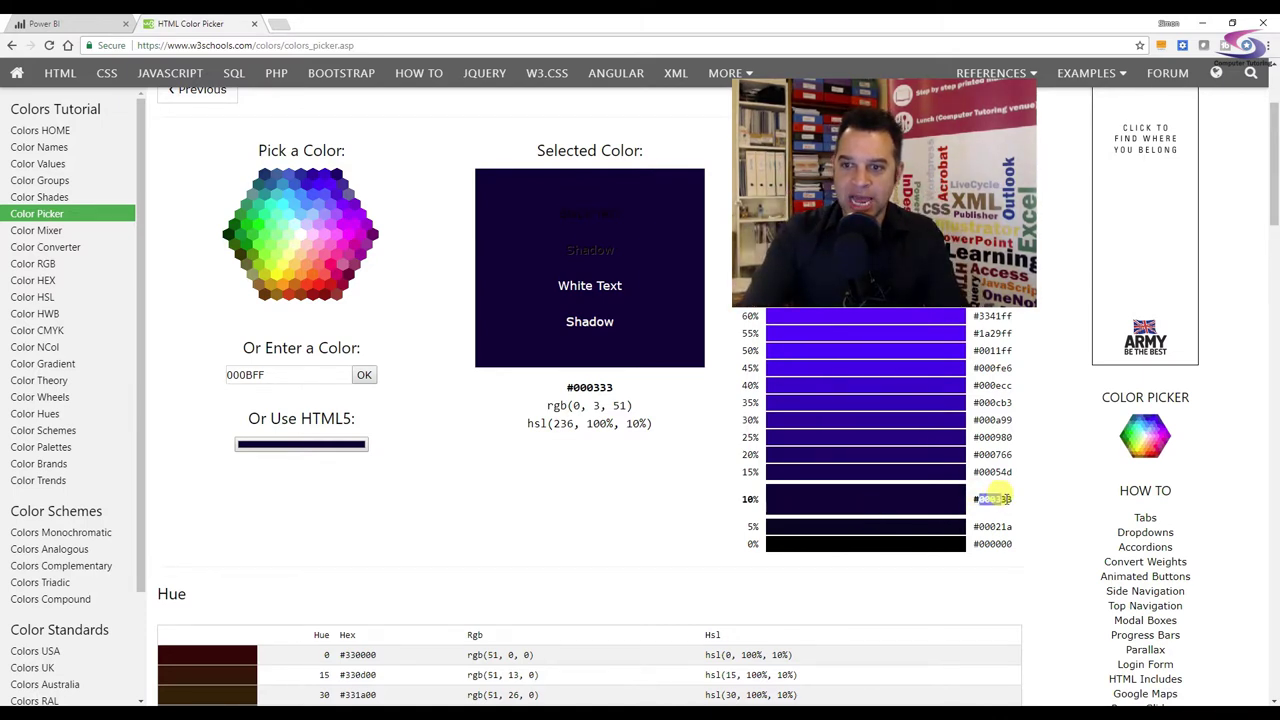
right_click(994, 500)
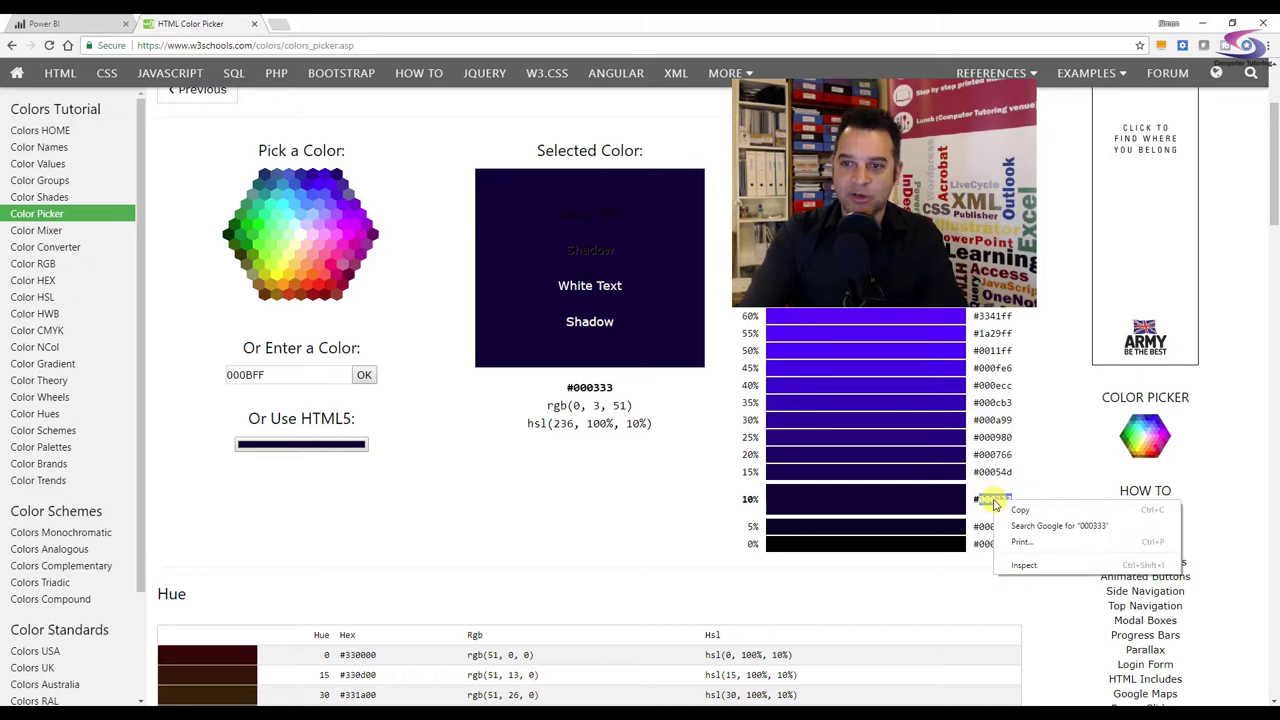
left_click(1023, 514)
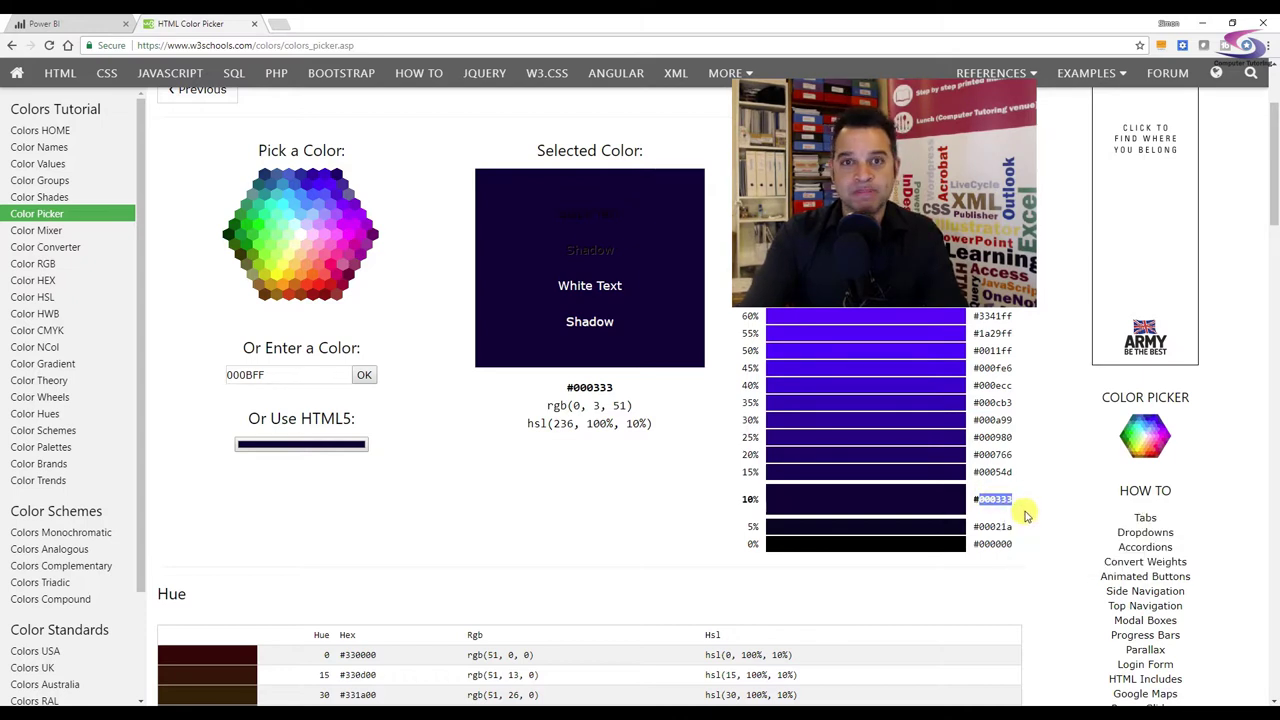
left_click(256, 28)
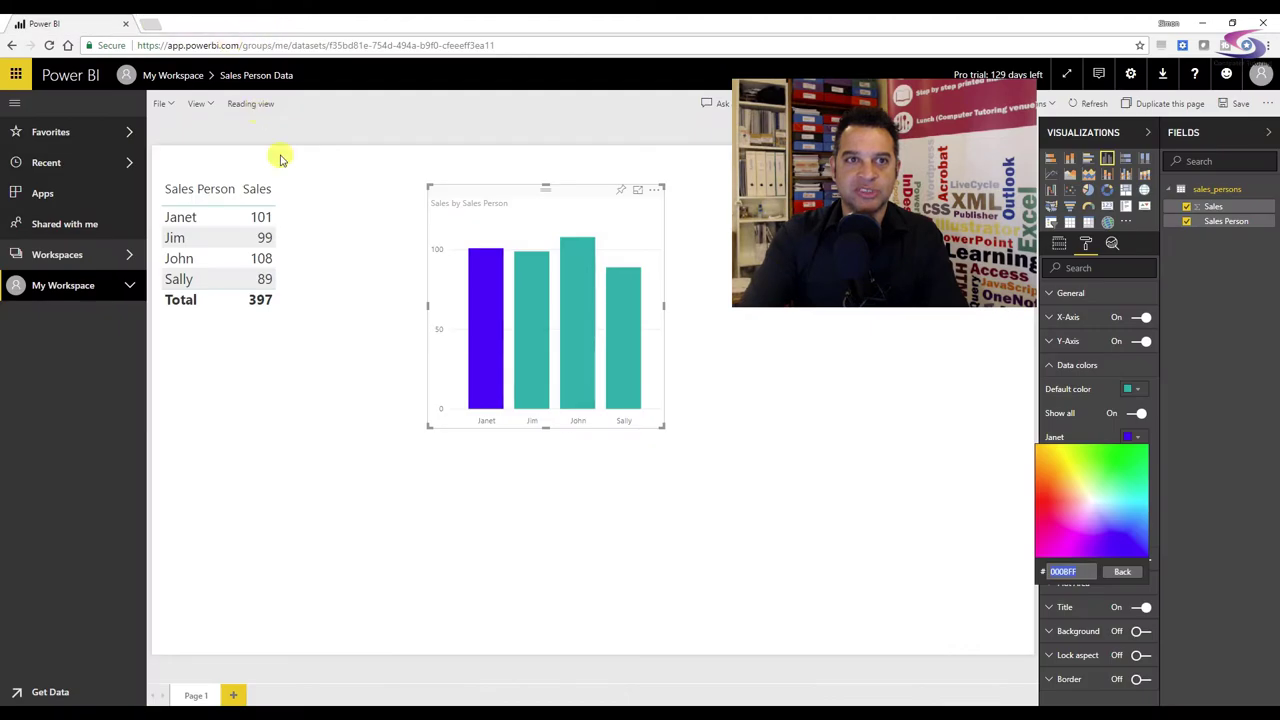
Replace the first column's custom color code with the copied value 000333 and close its color picker.
left_click(1063, 571)
left_click(1060, 570)
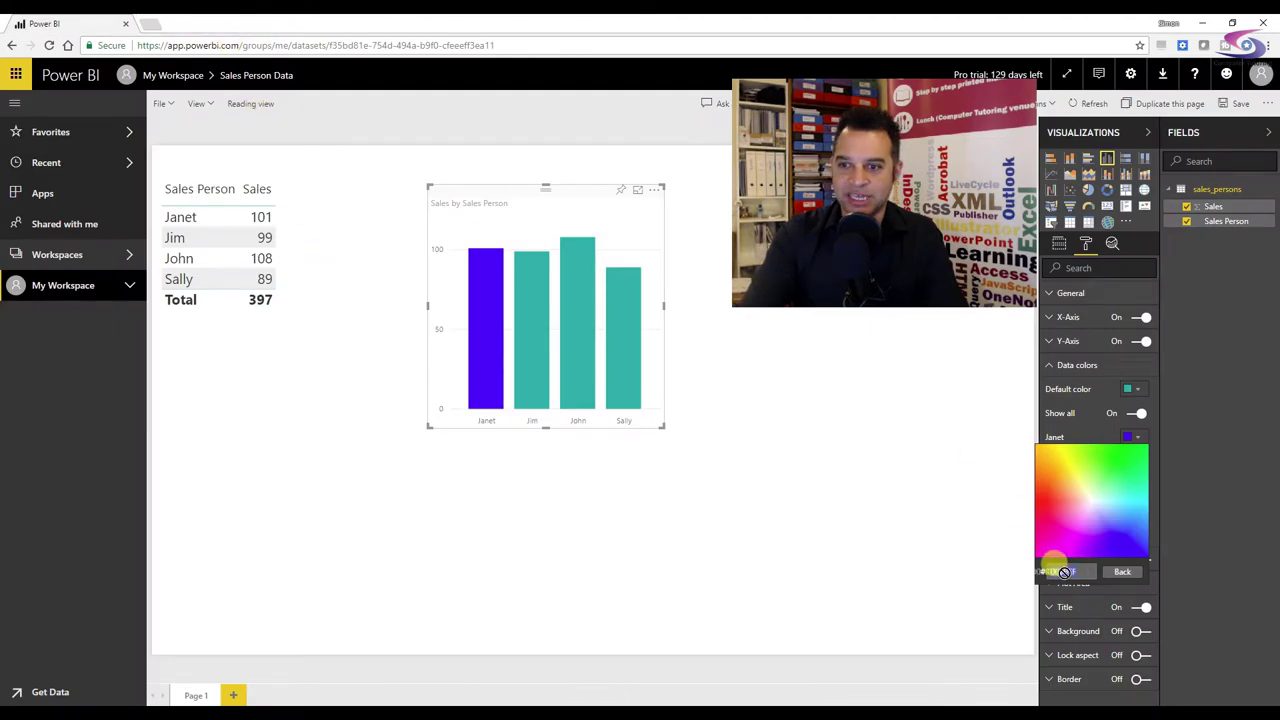
right_click(1063, 571)
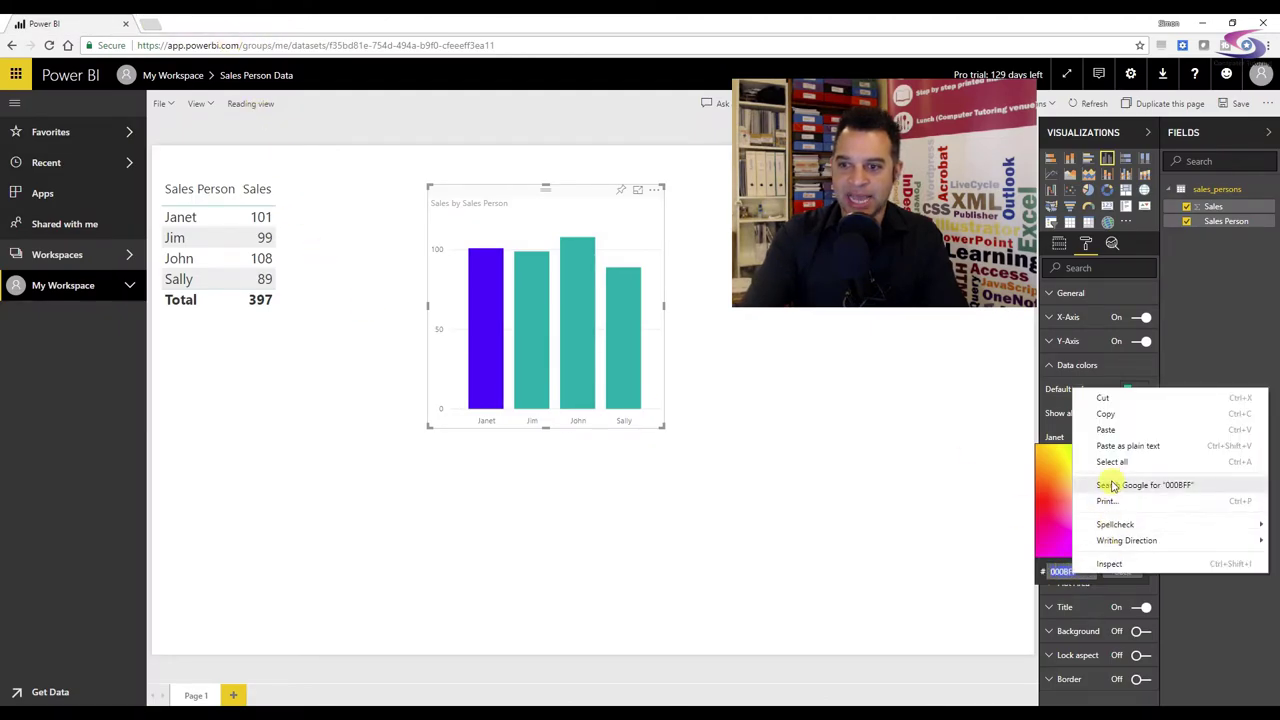
left_click(1100, 427)
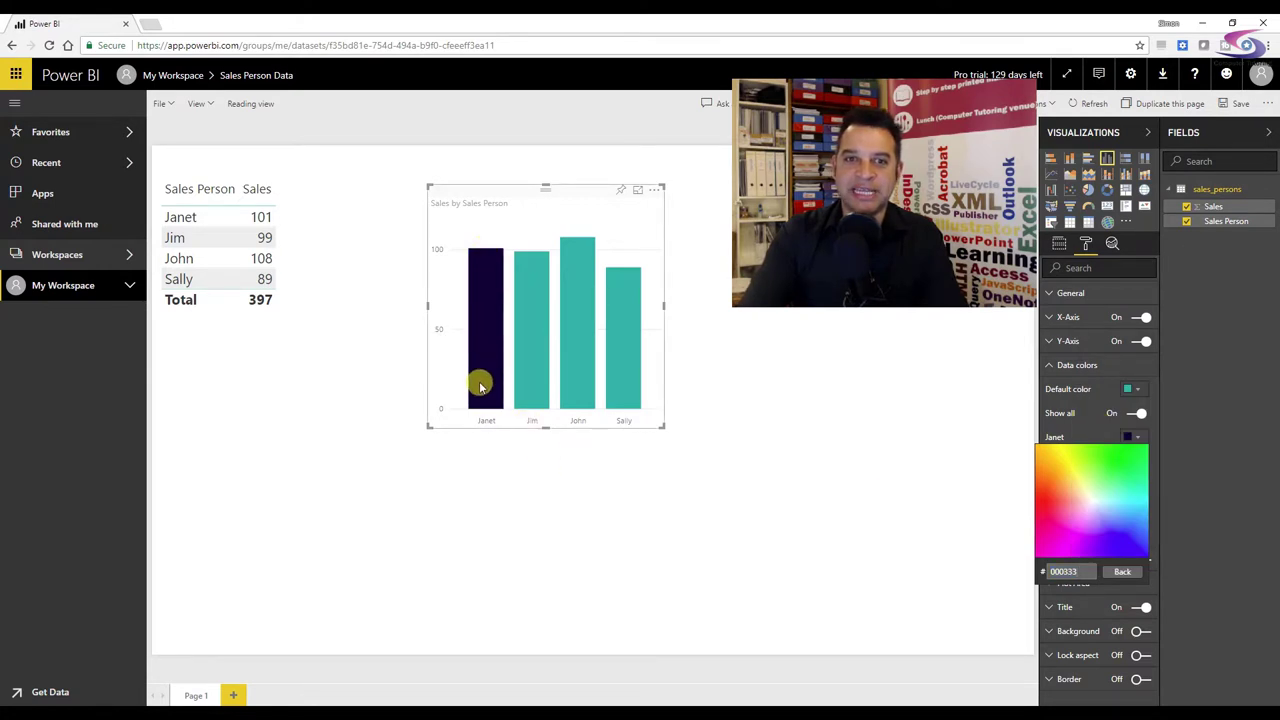
left_click(1046, 566)
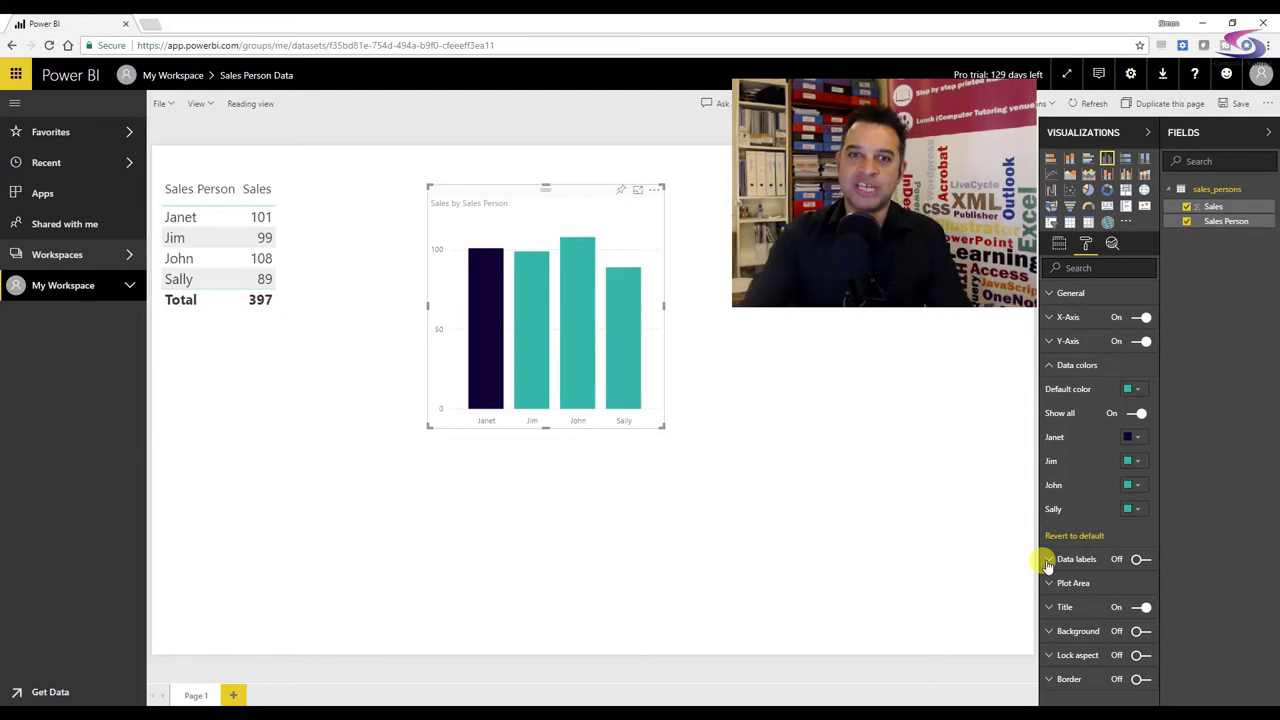
Give the second column a magenta custom color and the third column a yellow one.
left_click(1133, 461)
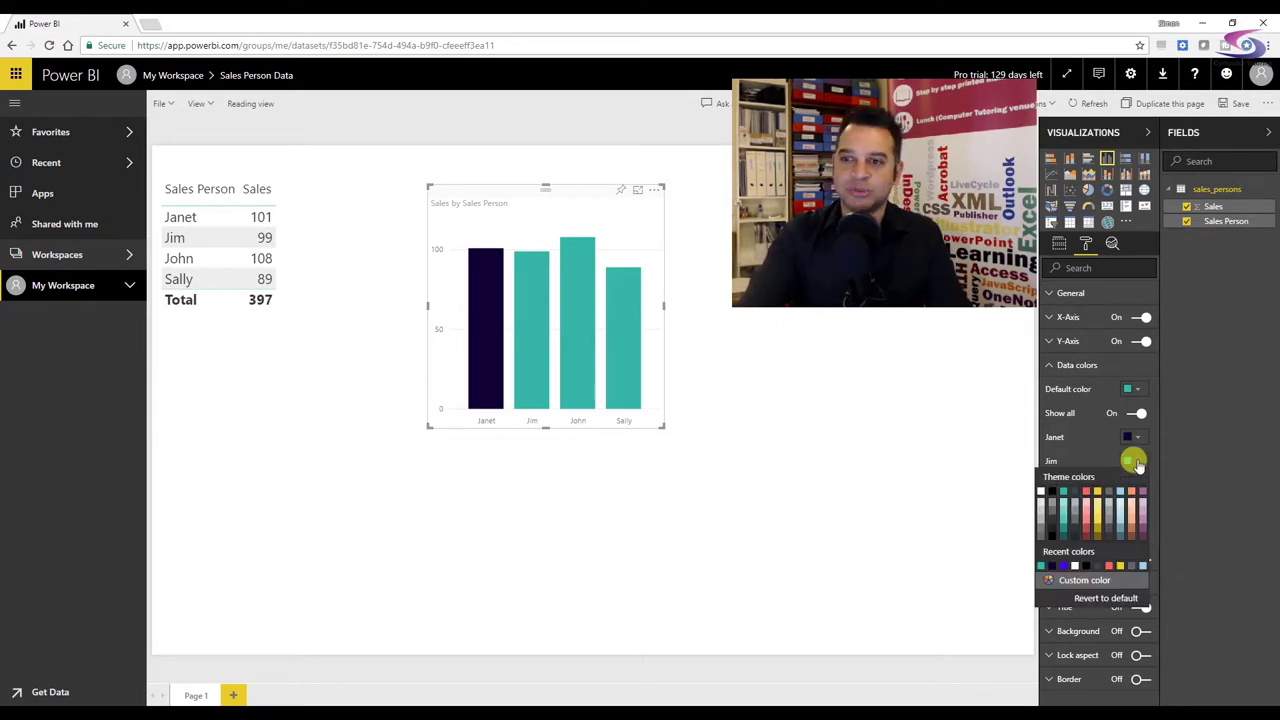
left_click(1084, 580)
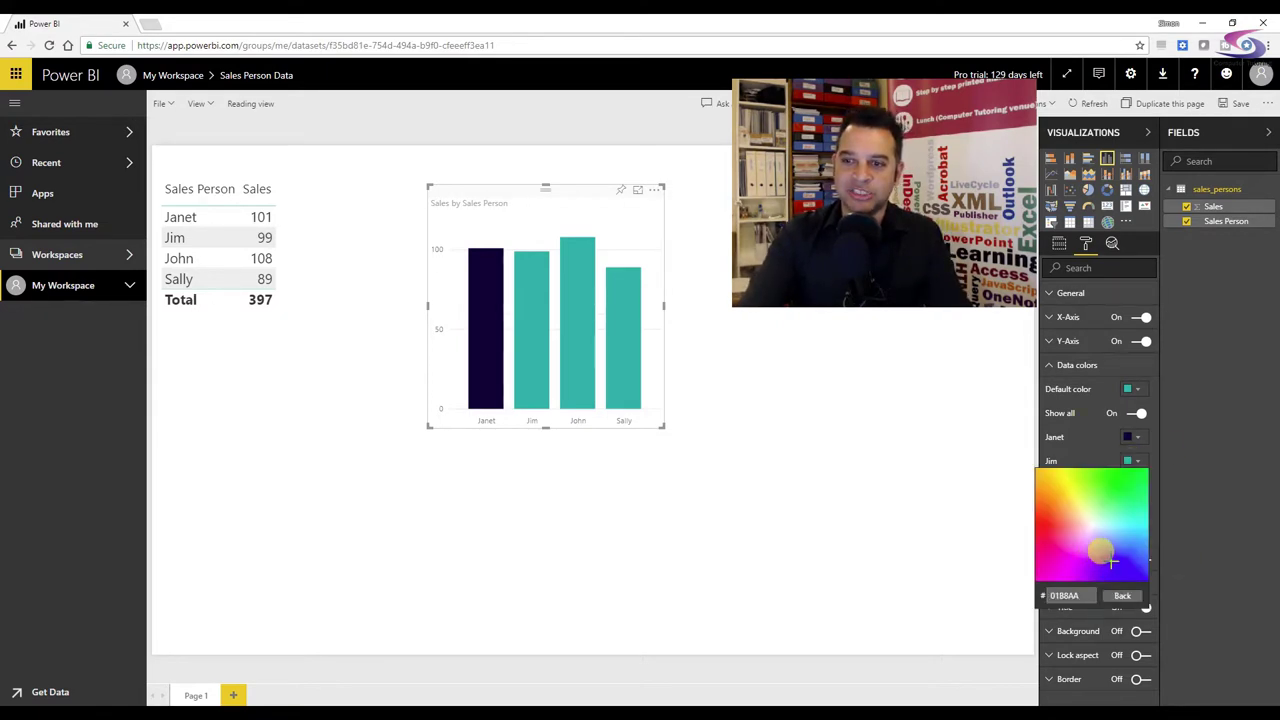
left_click(1057, 566)
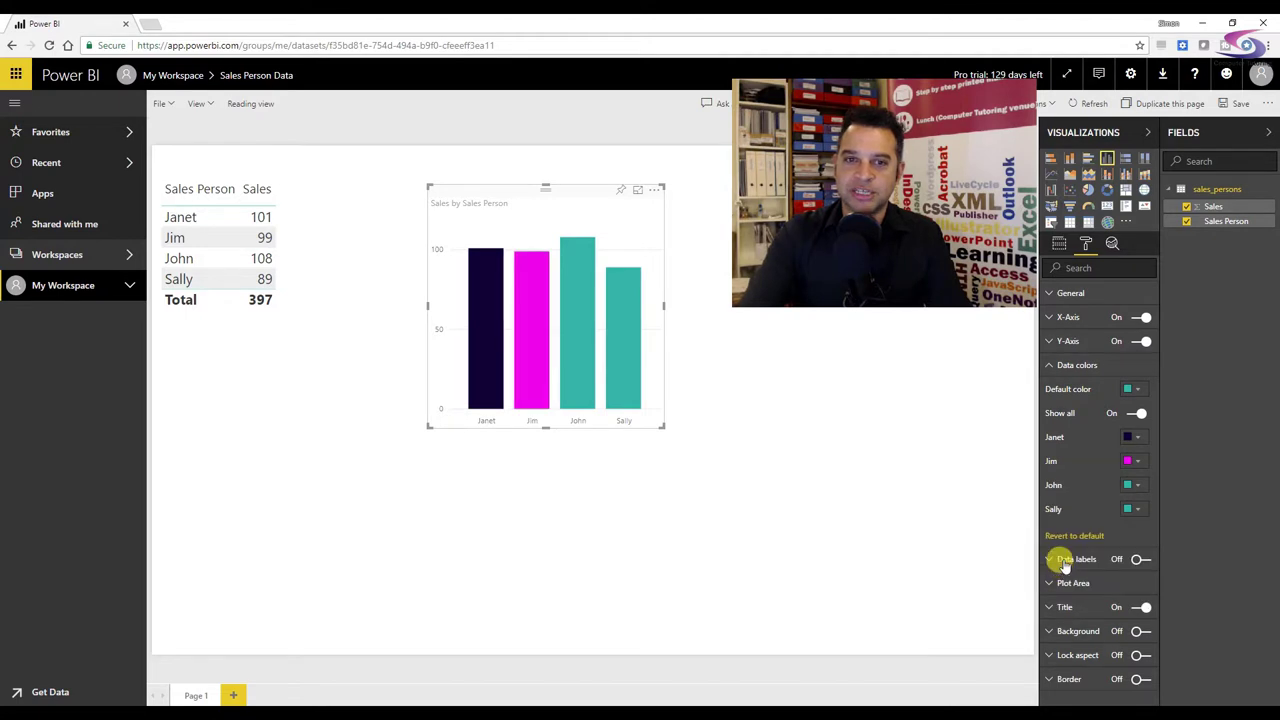
left_click(1133, 485)
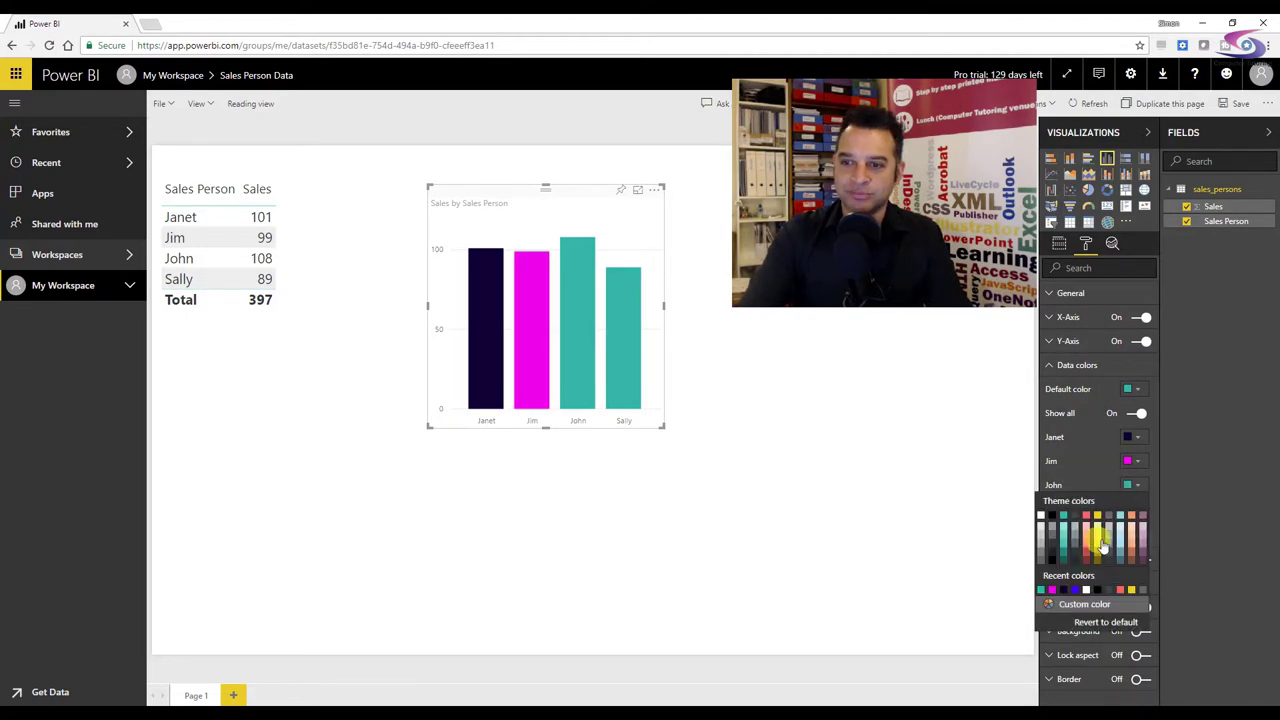
left_click(1096, 608)
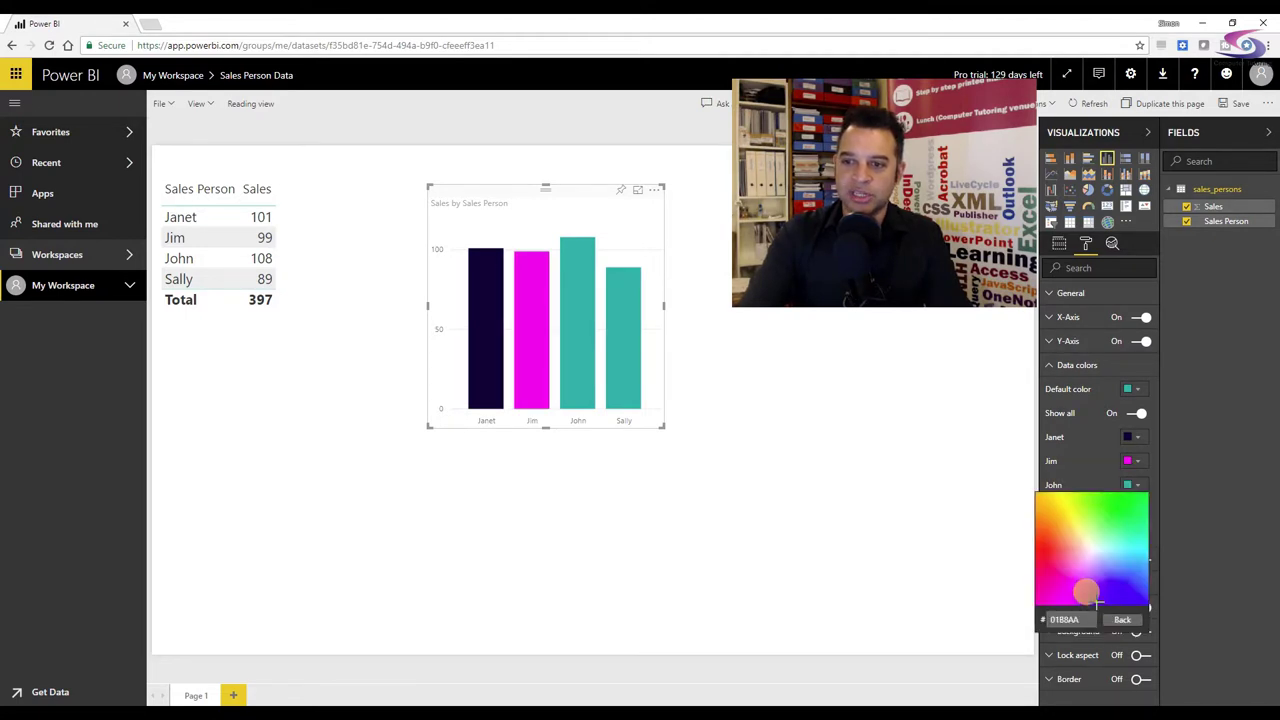
left_click(1058, 513)
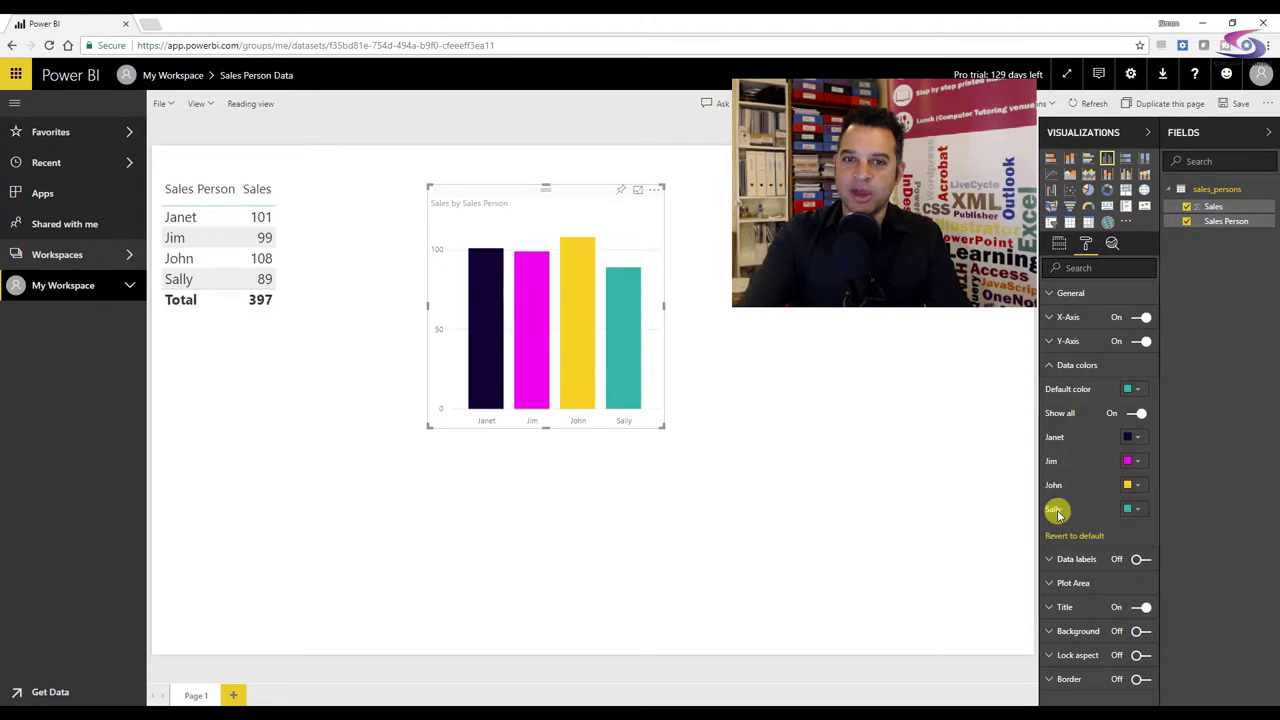
Give the fourth column a light blue custom color and move the column chart closer to the table.
left_click(1135, 512)
left_click(1065, 624)
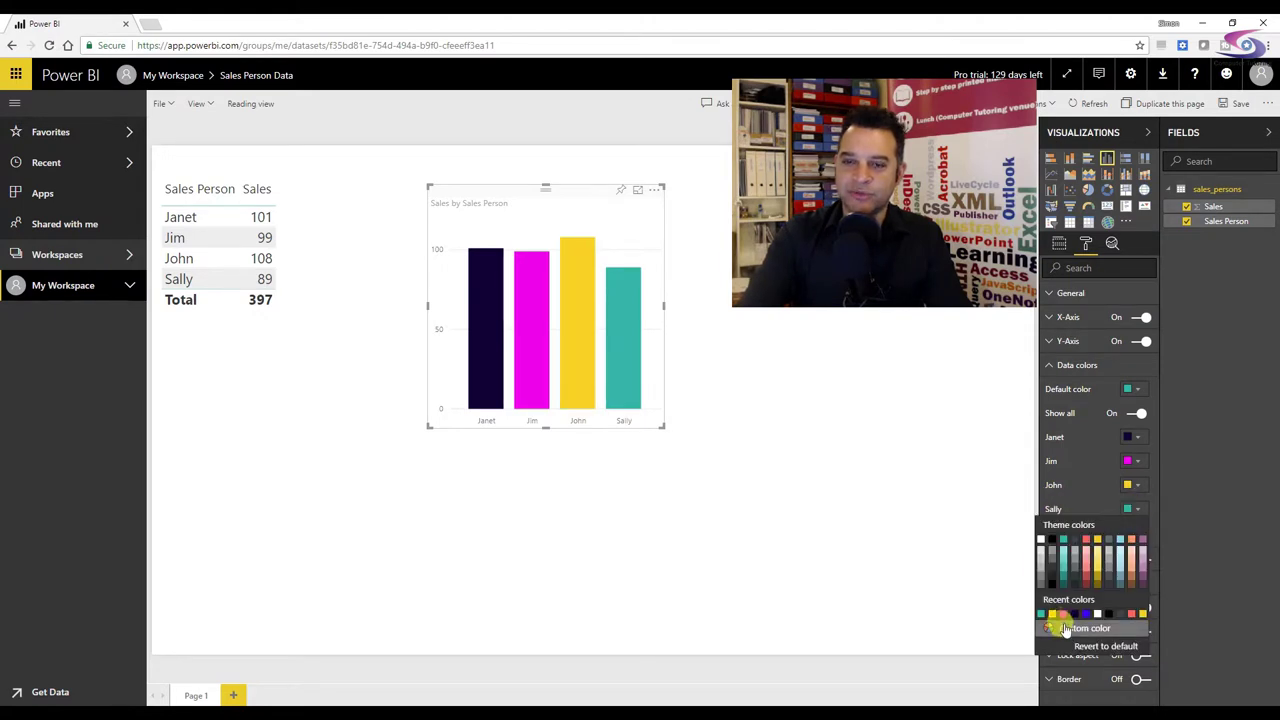
left_click(1119, 590)
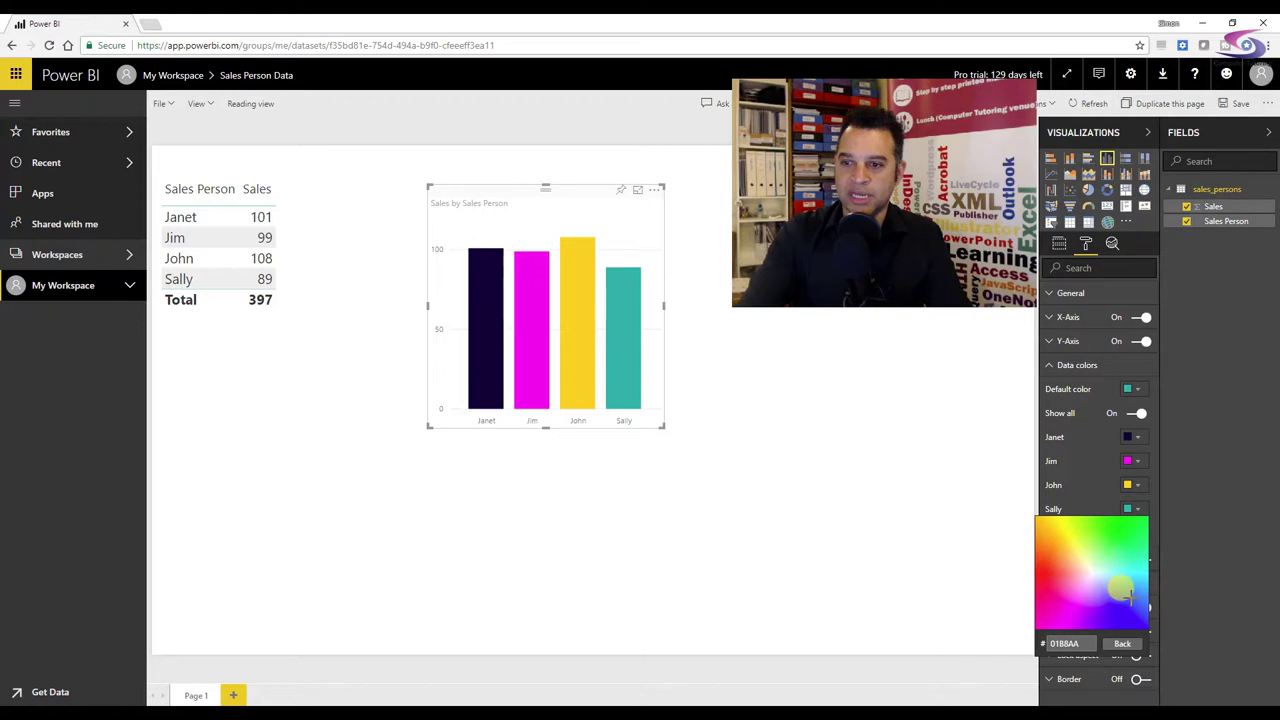
left_click(1141, 598)
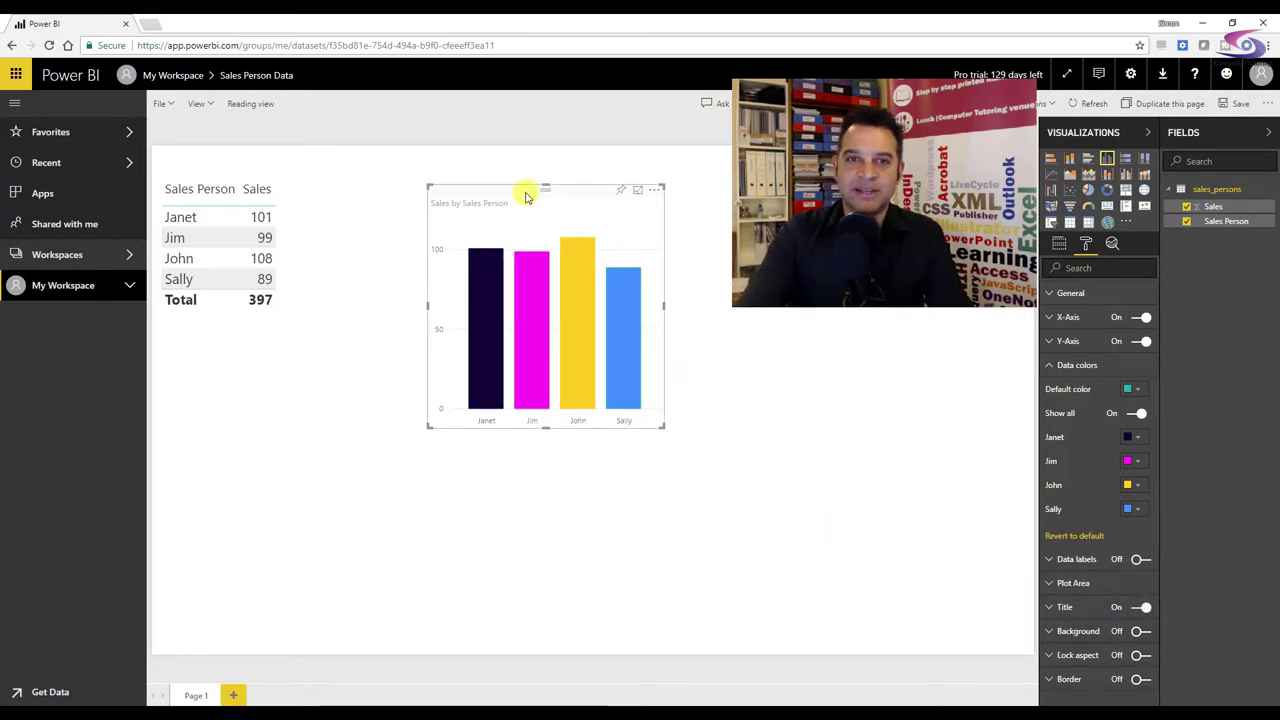
left_click_drag(523, 194, 413, 194)
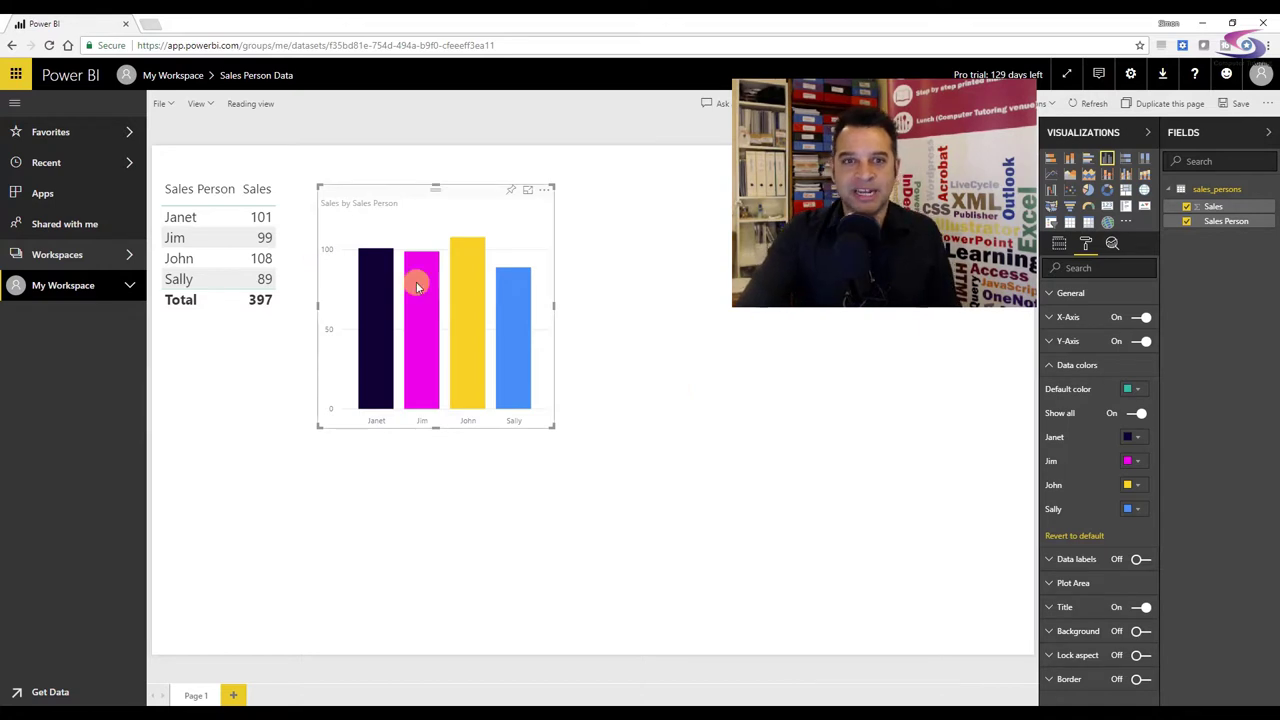
Filter the table by selecting the chart's first column and then the second, and clear the selection.
left_click(385, 280)
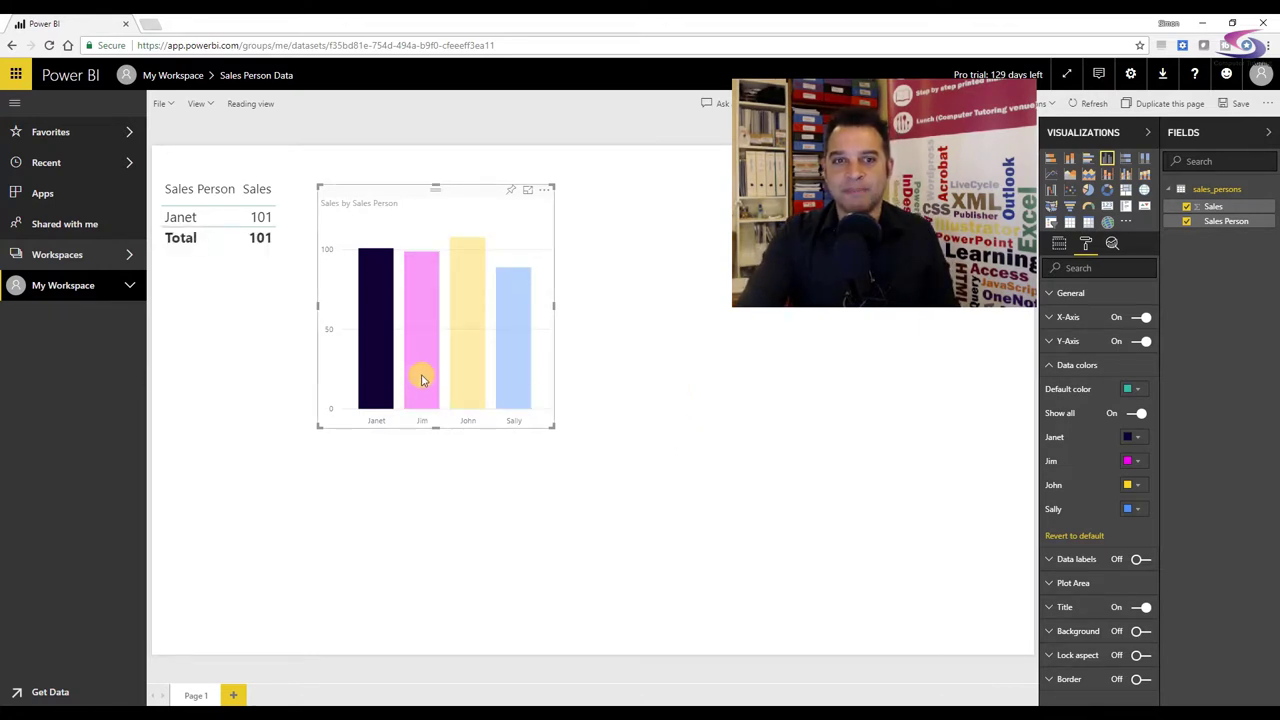
mouse_move(423, 374)
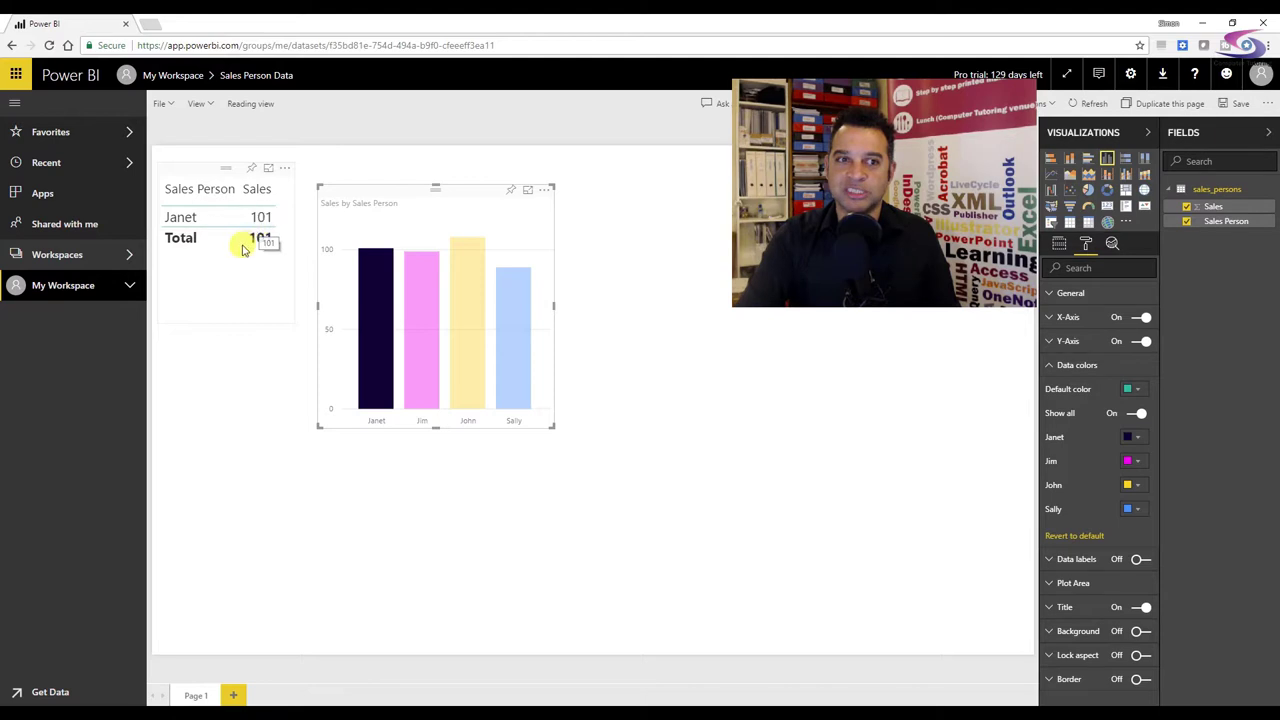
left_click(431, 300)
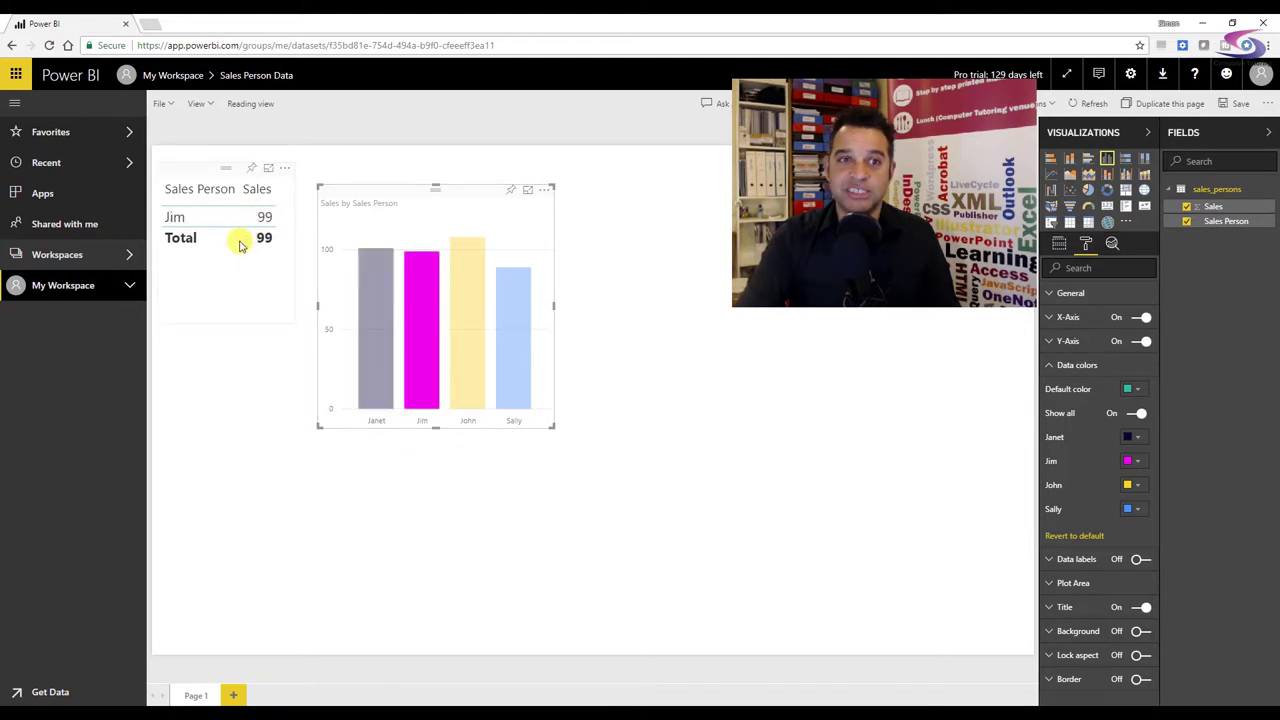
left_click(417, 305)
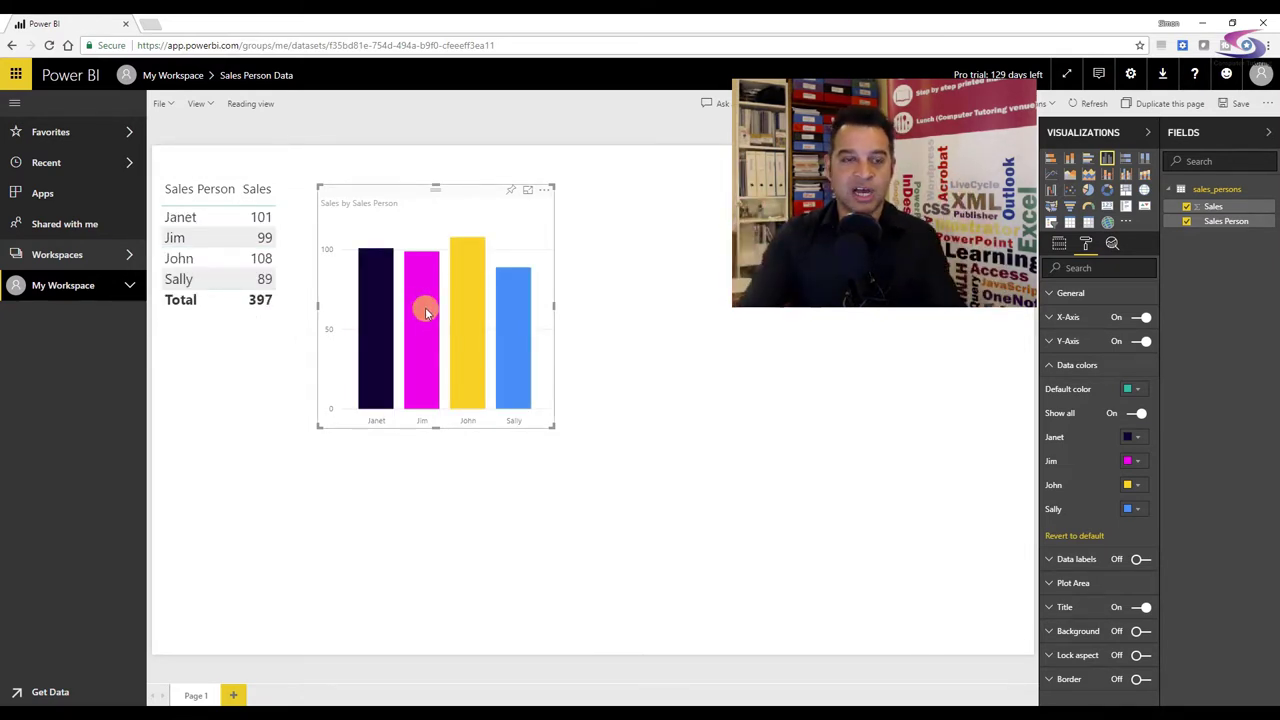
Highlight the matching chart columns by selecting the second and fourth table rows in turn, and clear the selection.
left_click(174, 238)
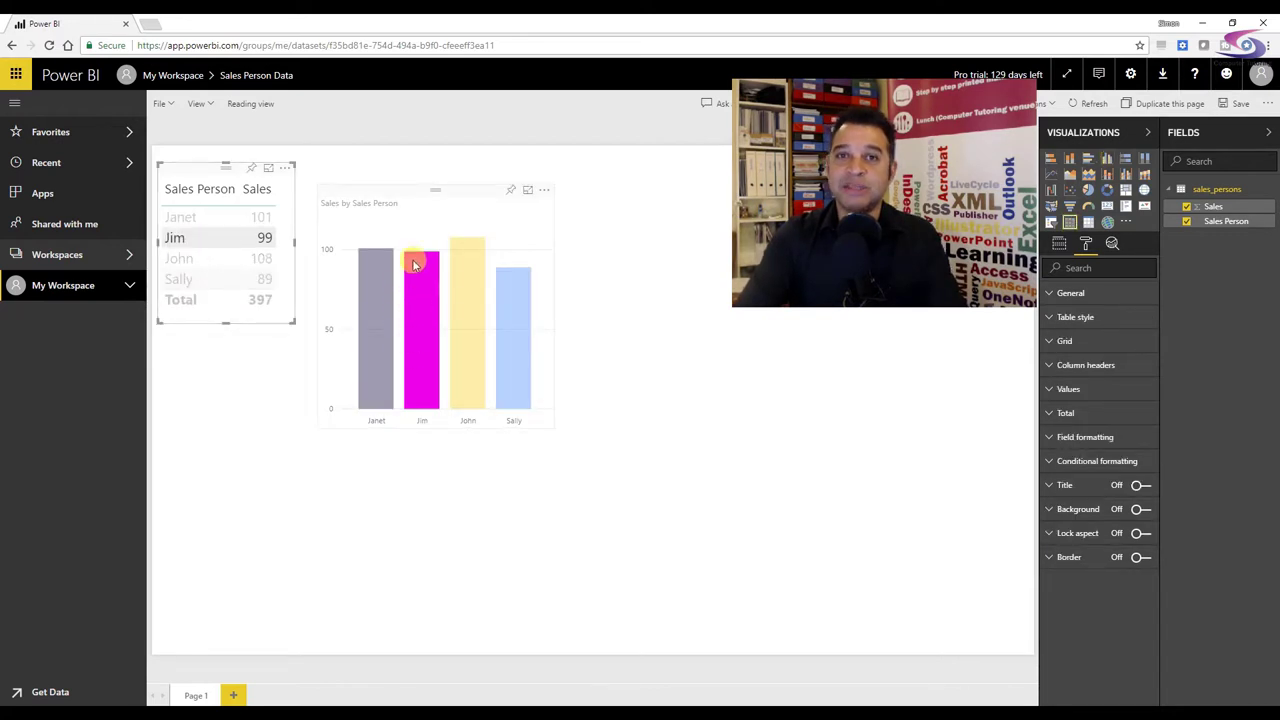
mouse_move(393, 315)
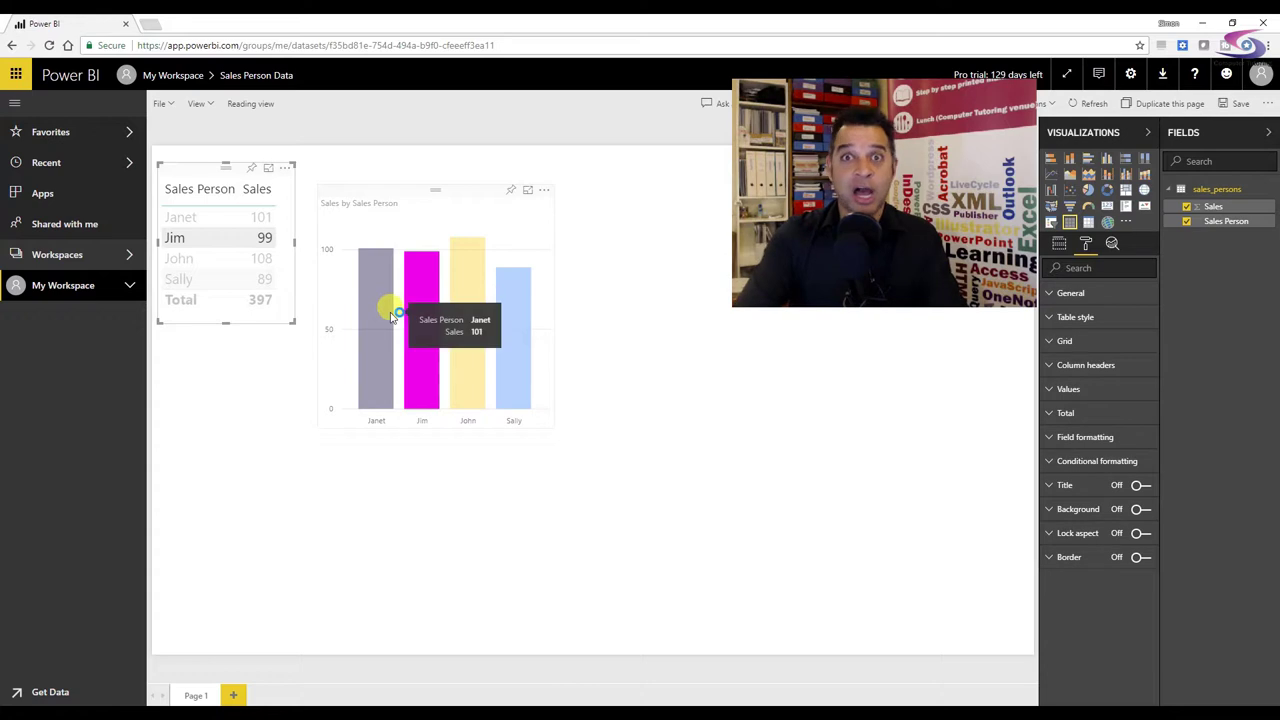
left_click(185, 279)
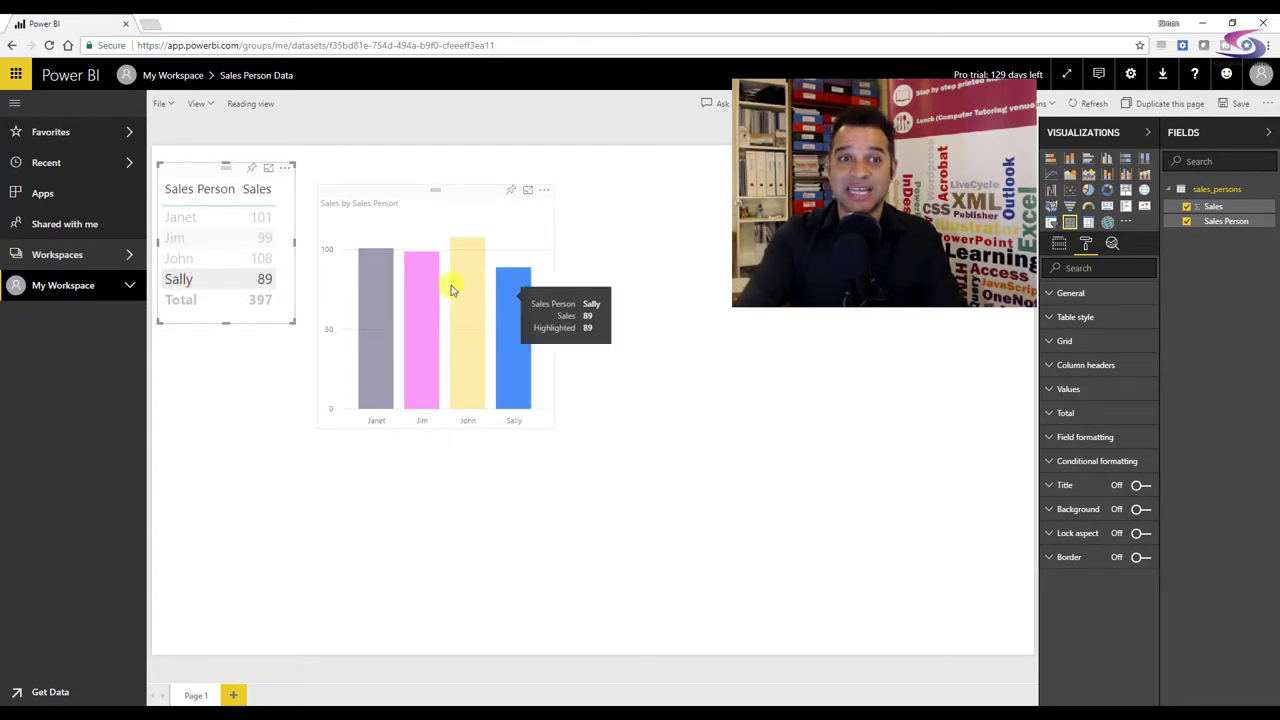
mouse_move(462, 285)
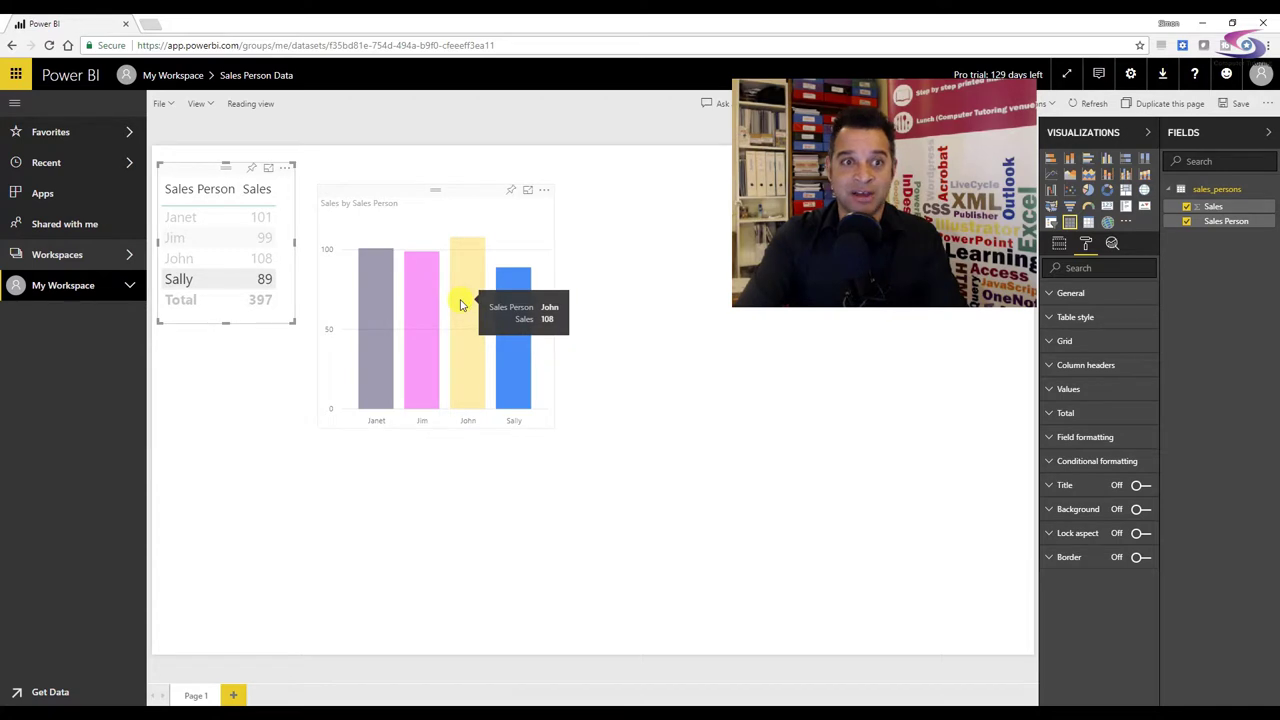
left_click(210, 287)
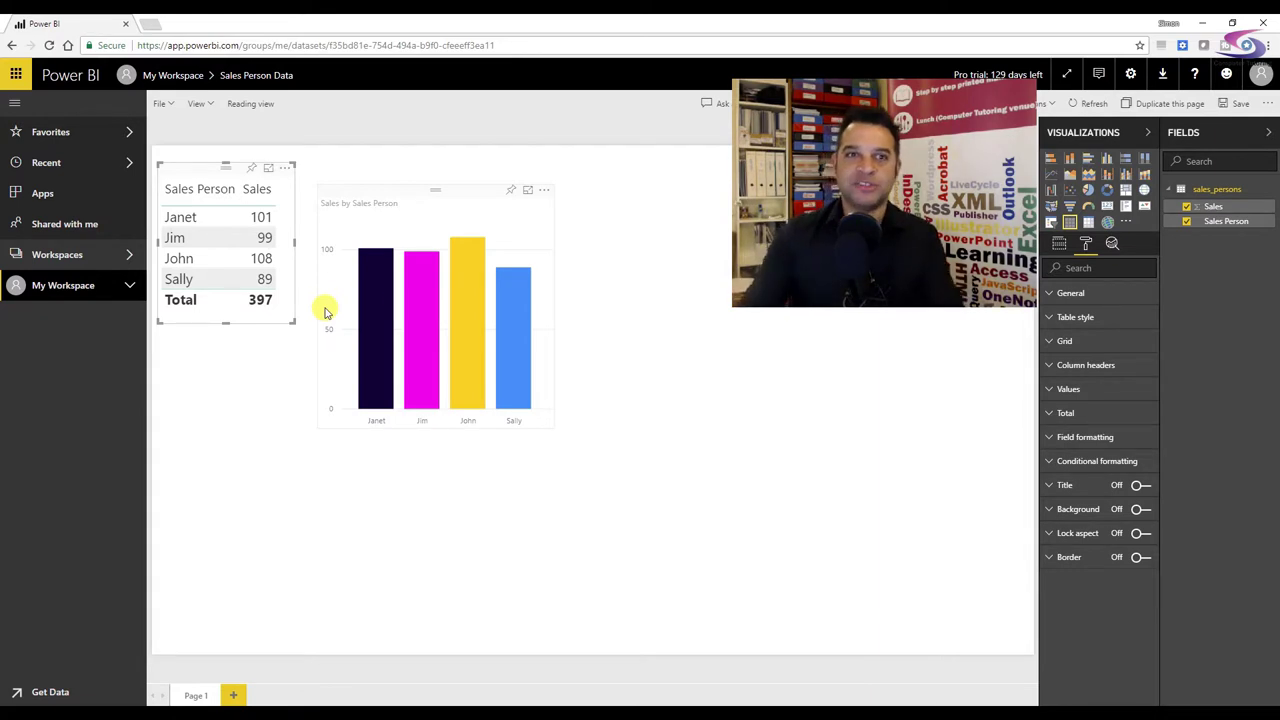
Move the column chart up slightly to line up with the top of the table and deselect it.
left_click_drag(390, 198, 390, 181)
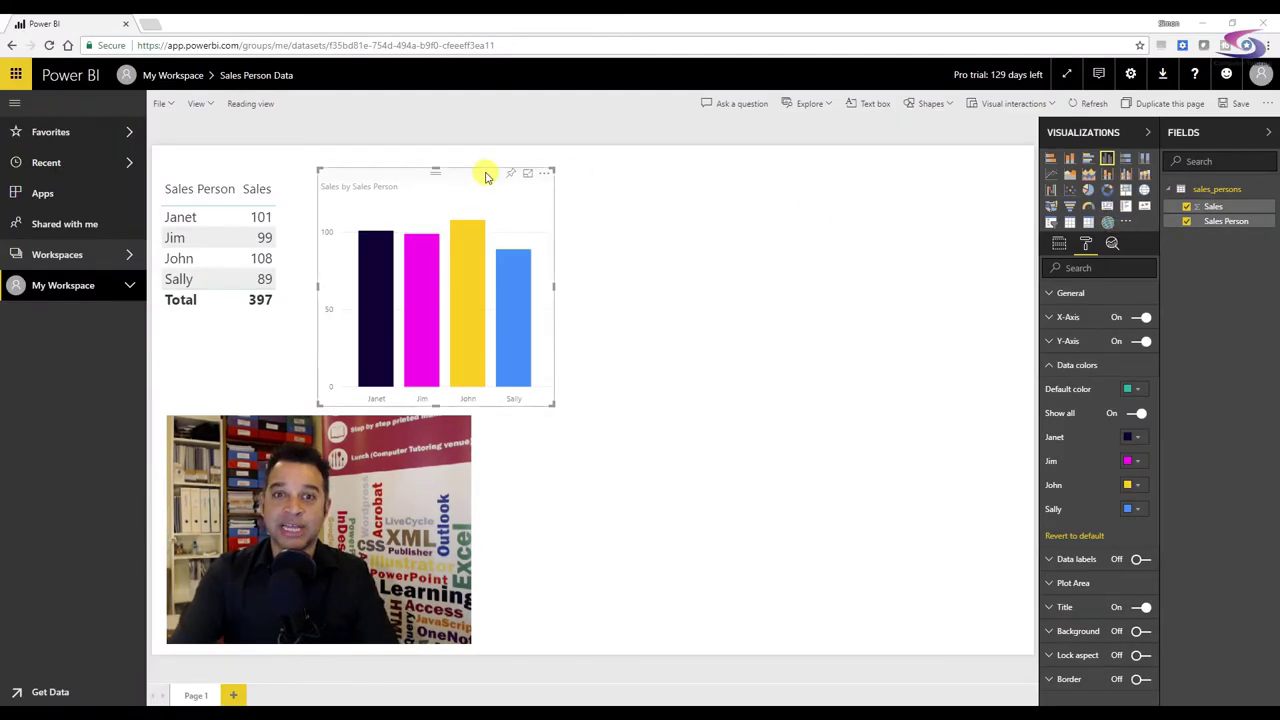
left_click(583, 177)
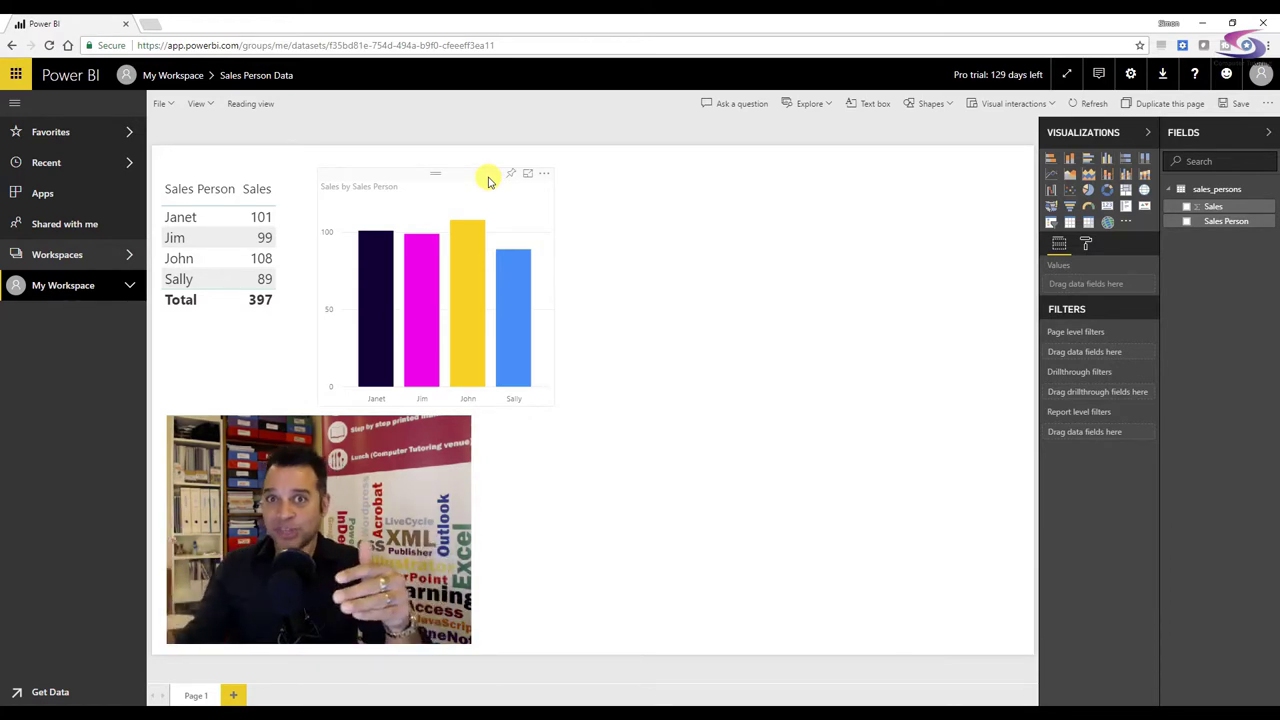
Try converting the column chart to a Card visual and change it back to a clustered column chart.
left_click(484, 180)
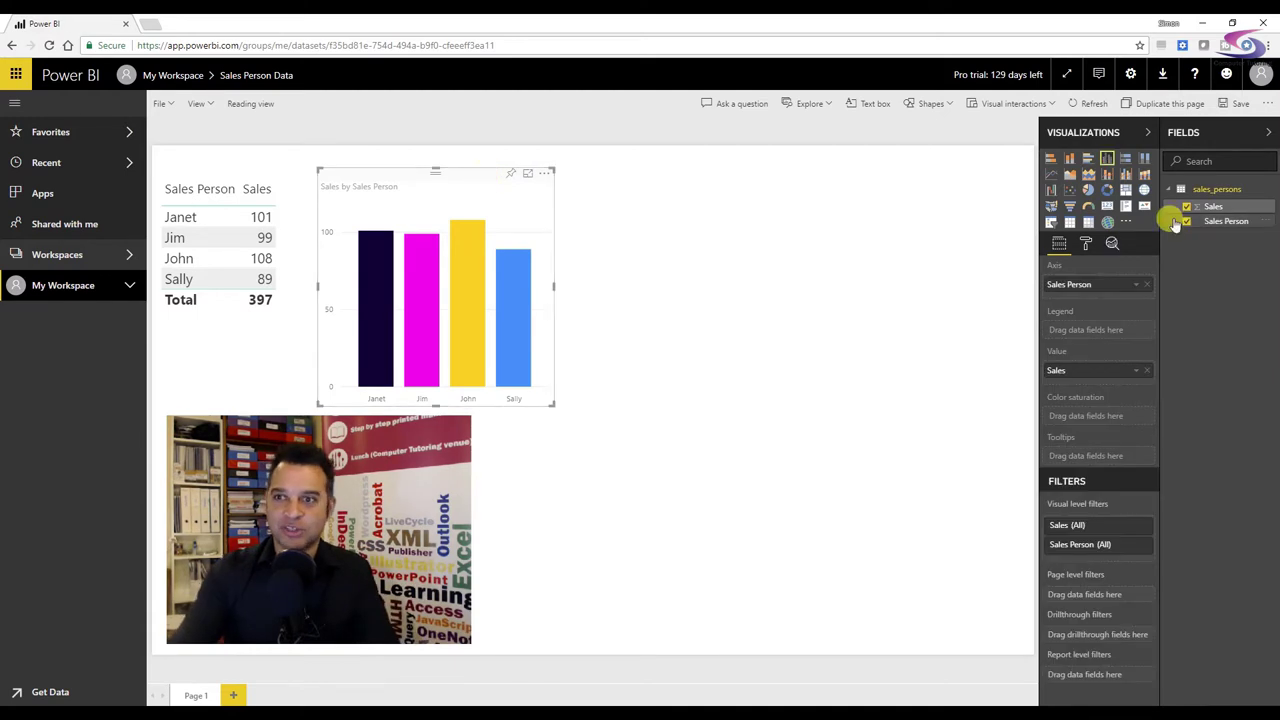
left_click(1107, 206)
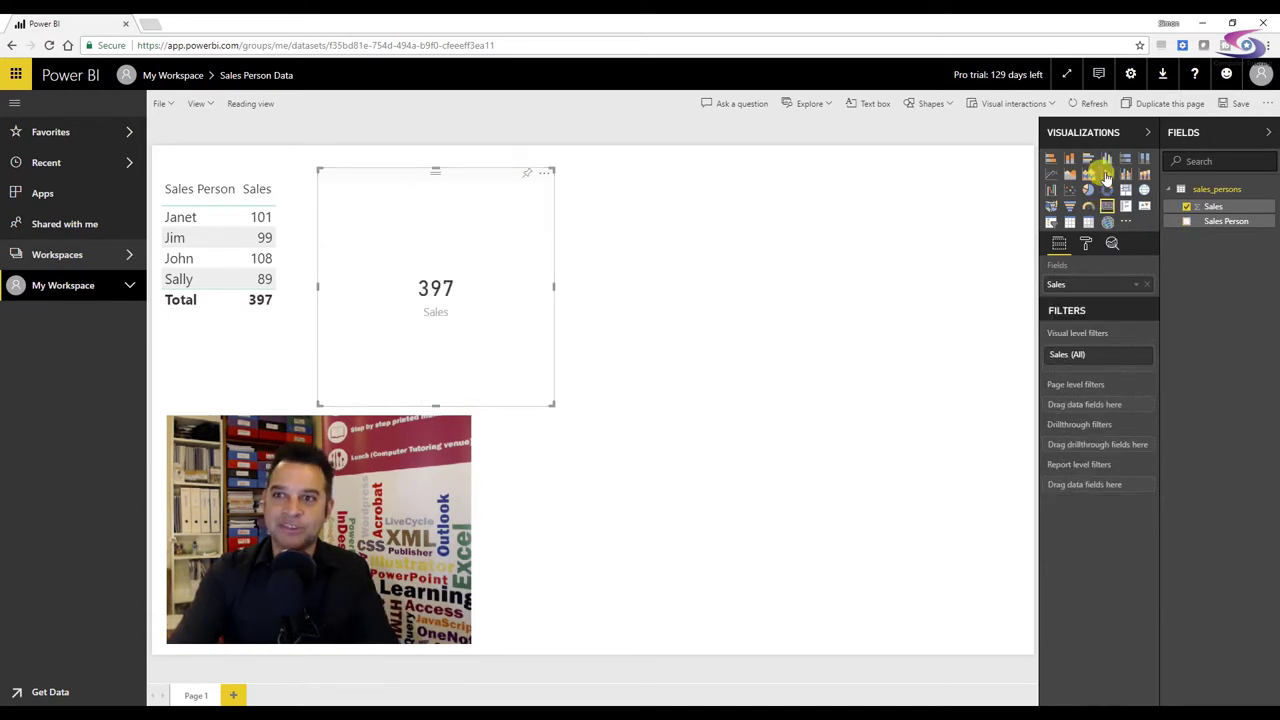
left_click(1107, 157)
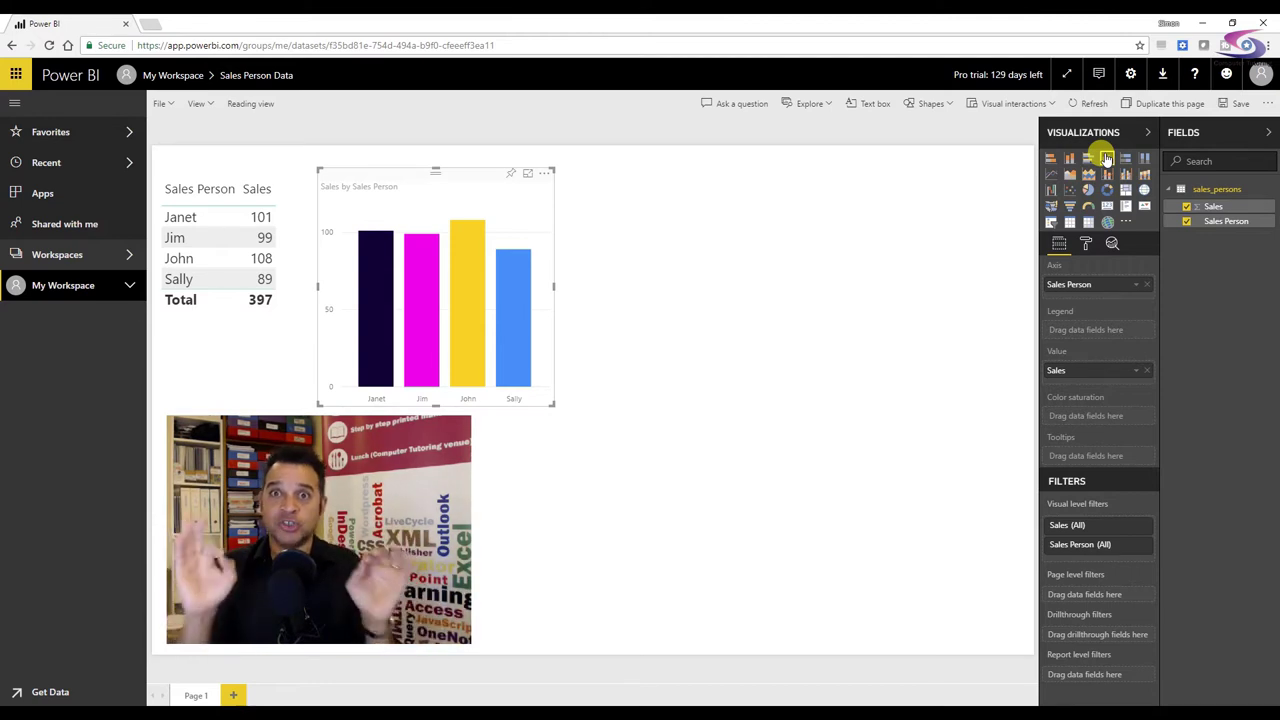
Add a new empty Card visual with nothing else selected and place it to the right of the column chart.
left_click(680, 180)
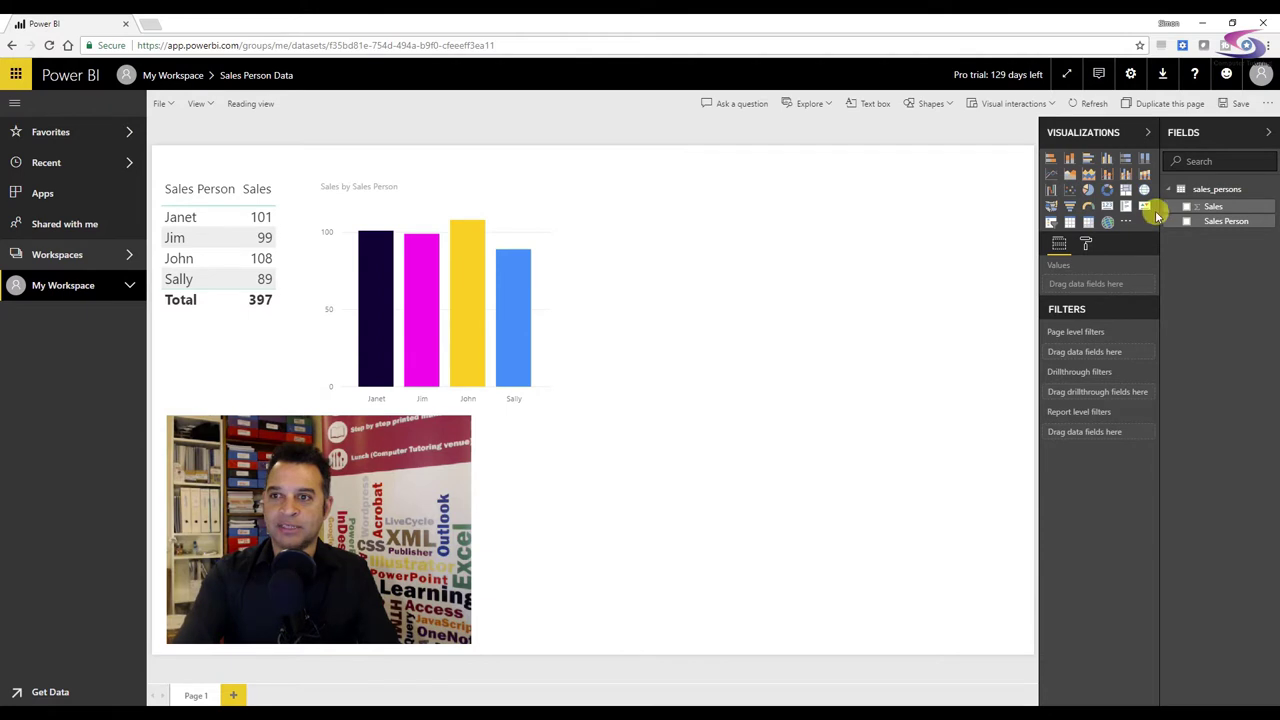
left_click(1107, 206)
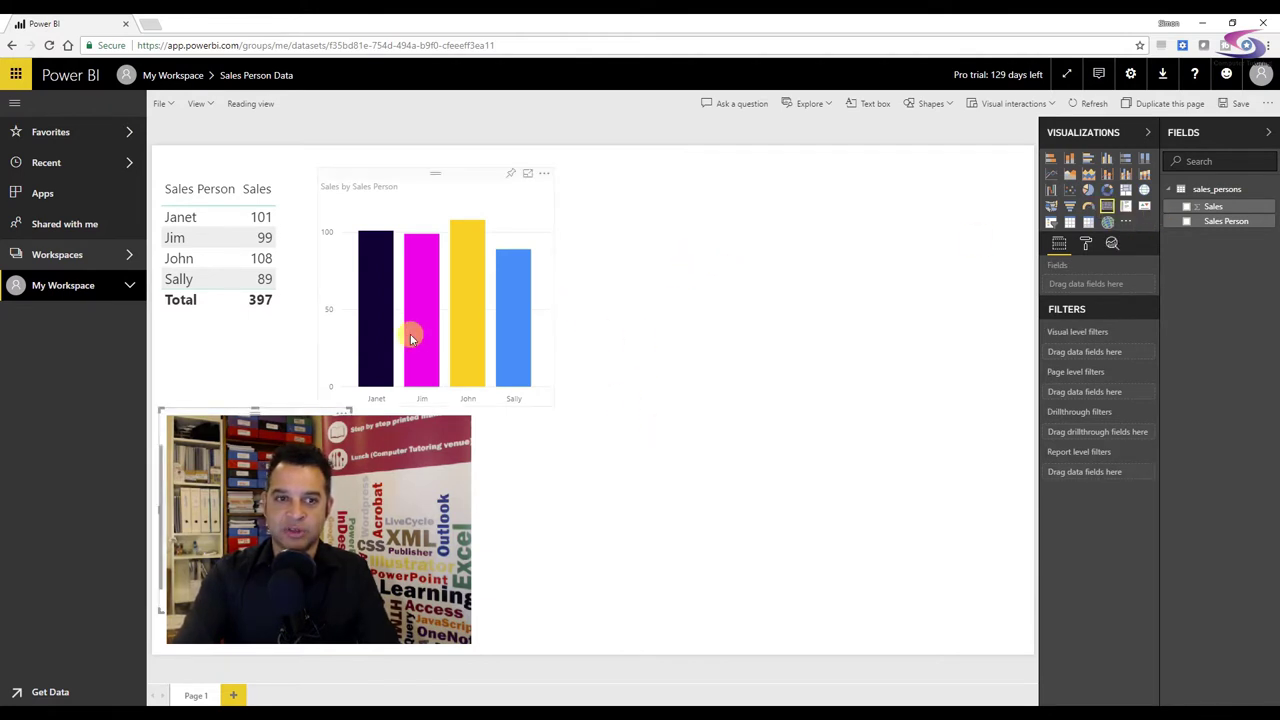
left_click_drag(305, 415, 757, 180)
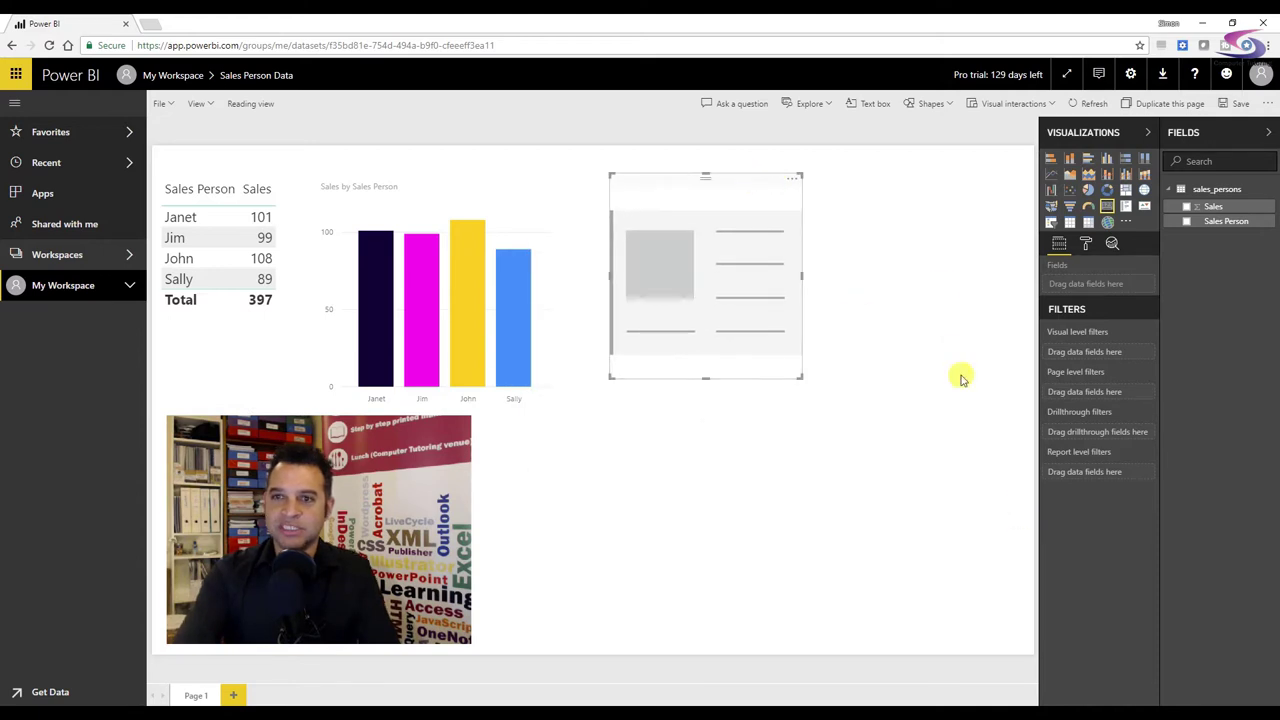
Add the Sales field to the empty card, reduce the card's height and place it beside the column chart.
left_click_drag(1213, 206, 714, 278)
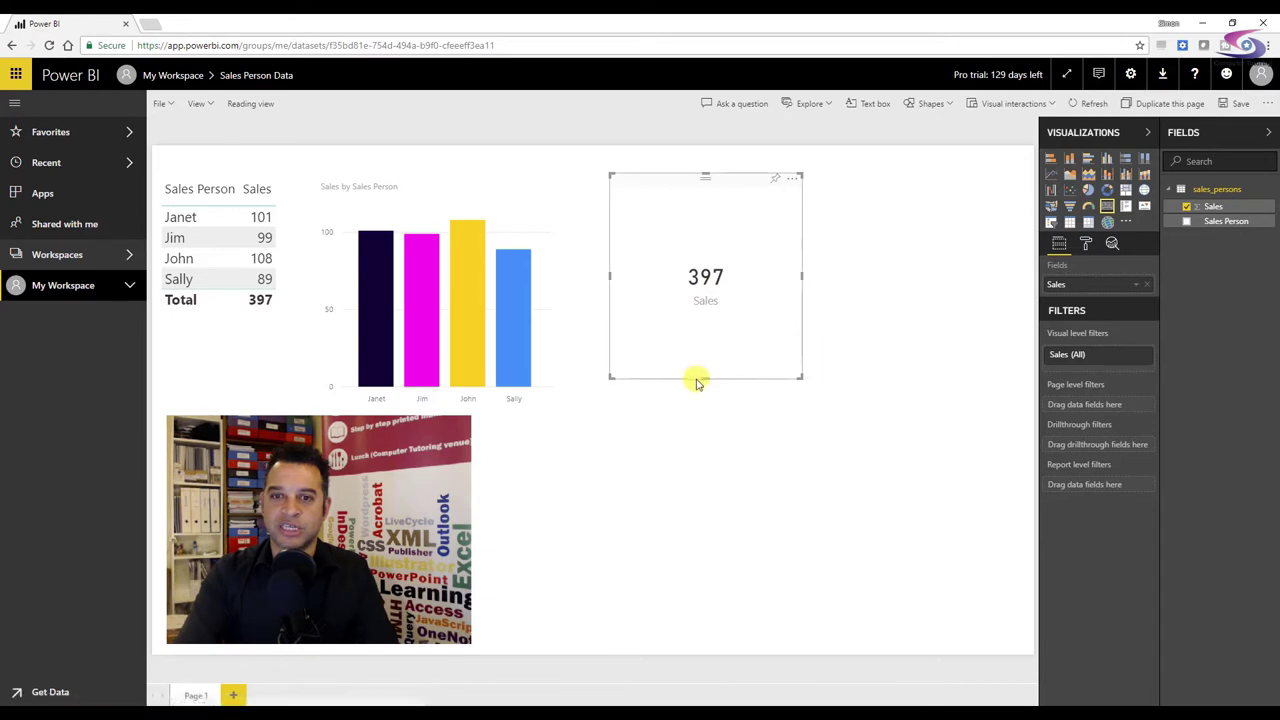
left_click_drag(697, 383, 706, 266)
left_click(706, 285)
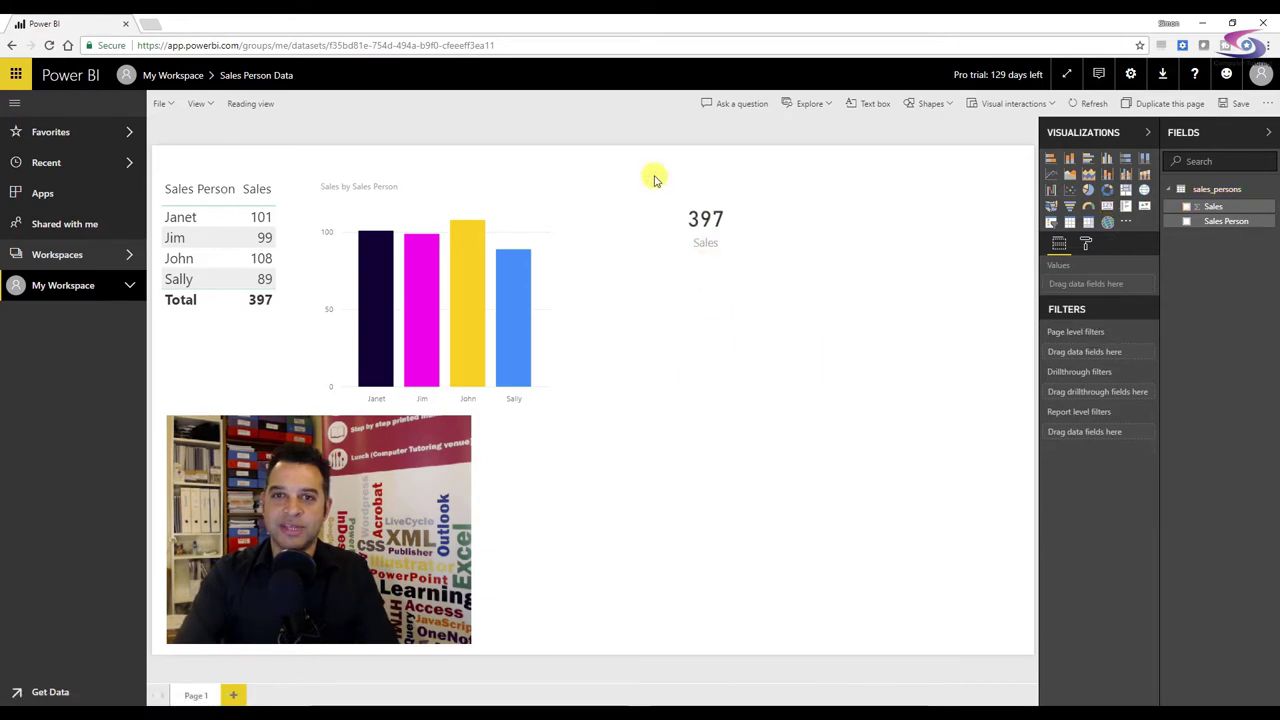
left_click_drag(631, 197, 603, 226)
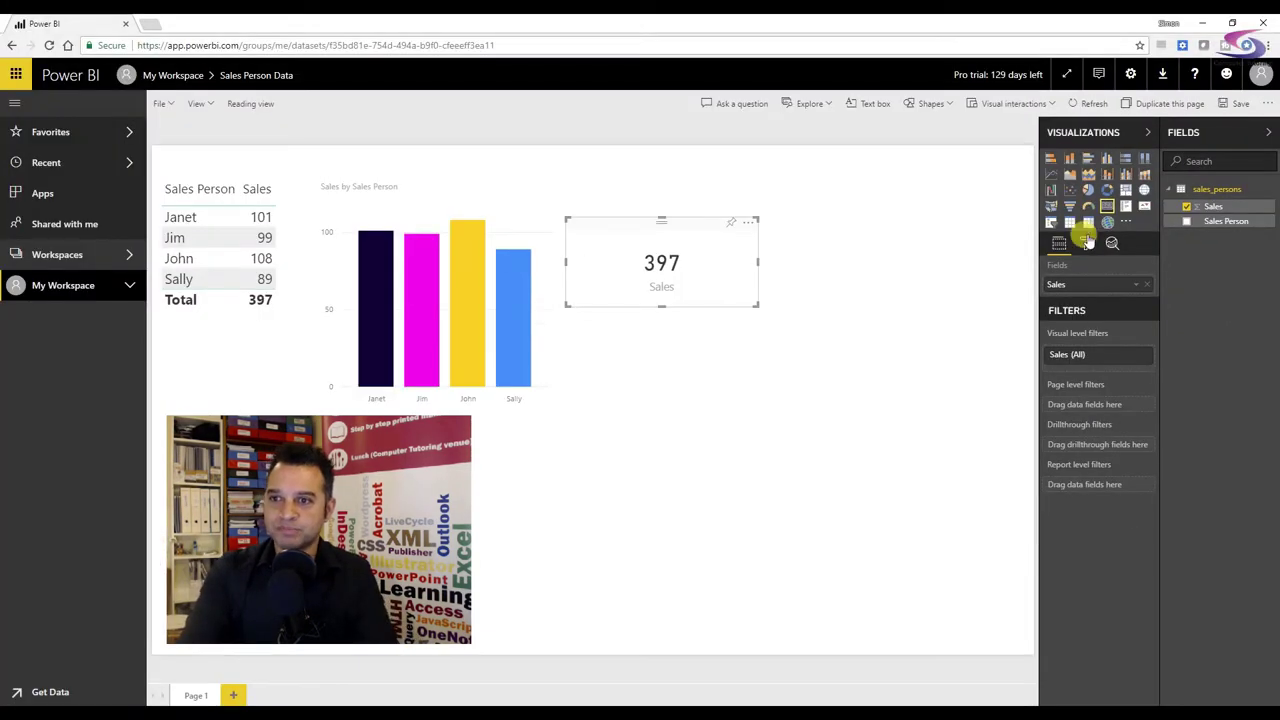
Turn off the card's category label and turn on its title.
left_click(1074, 248)
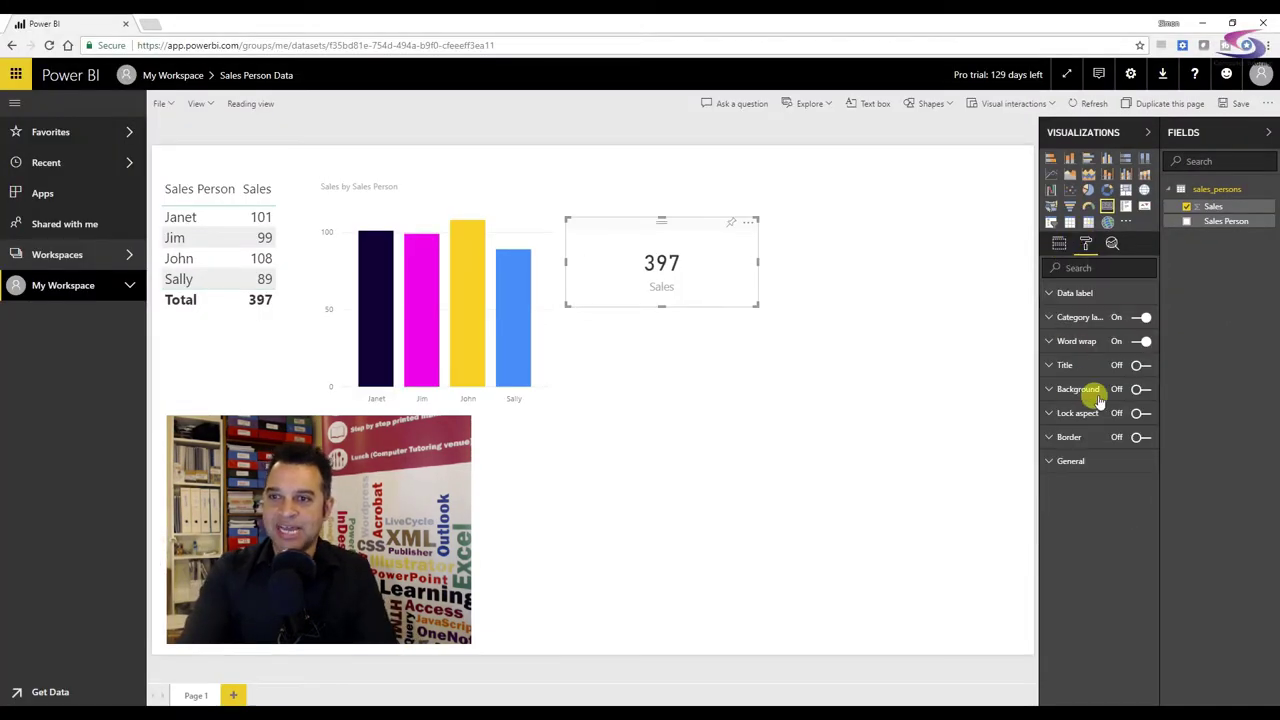
left_click(1142, 317)
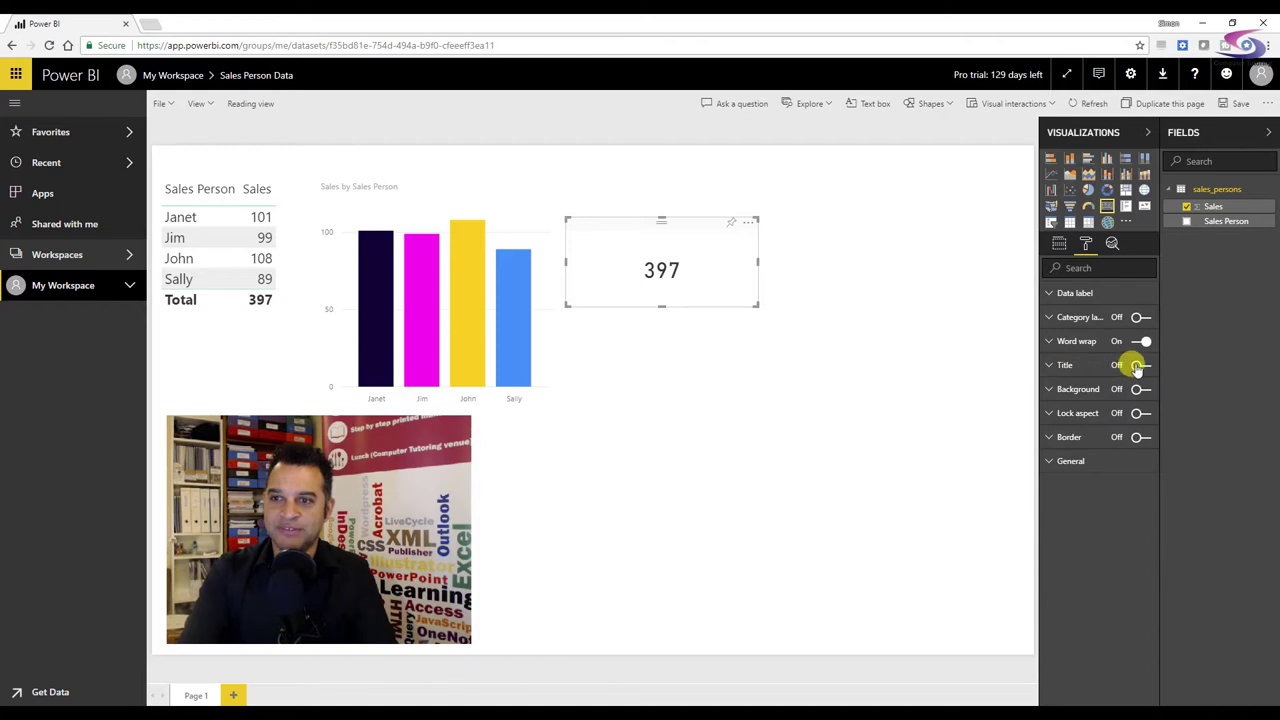
left_click(1049, 367)
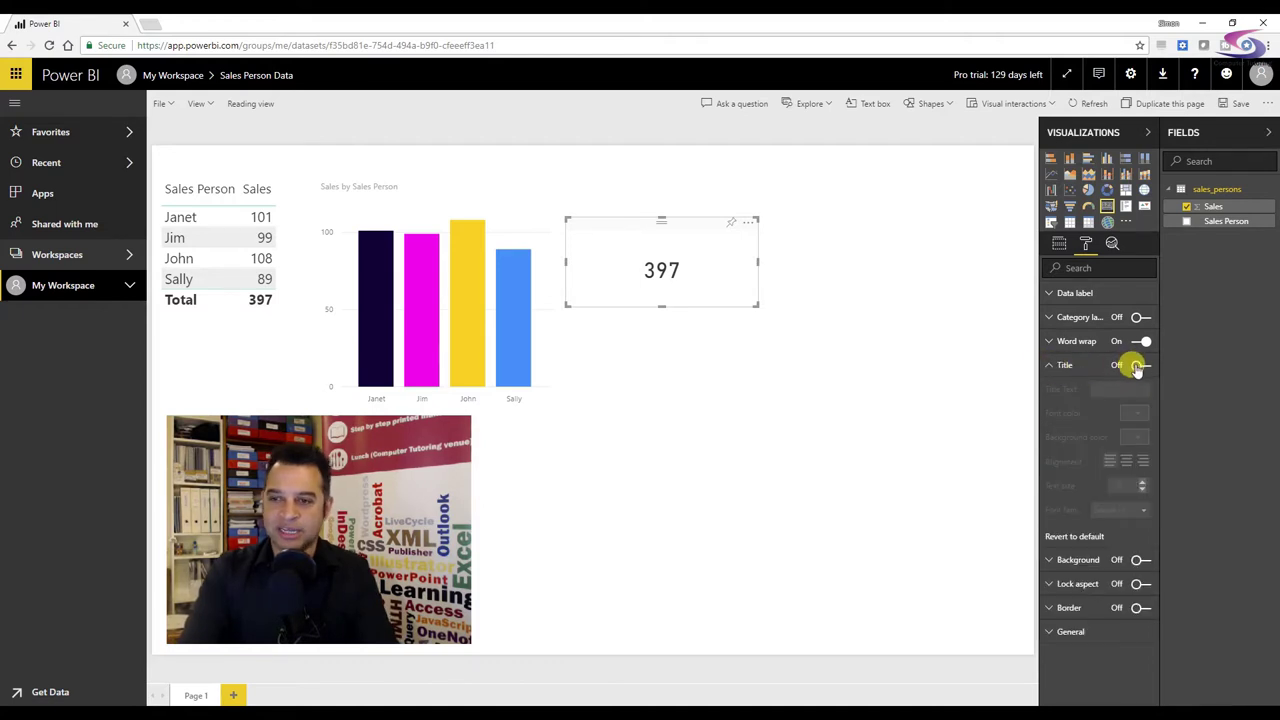
left_click(1137, 366)
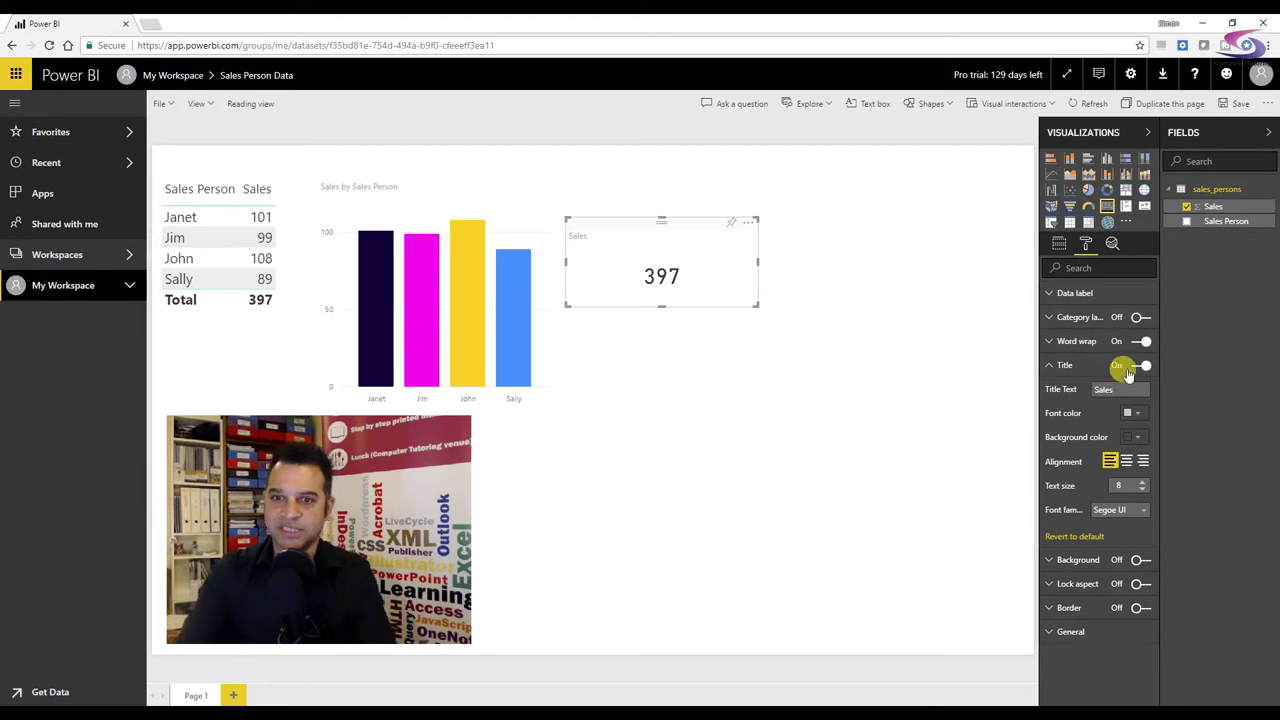
Set the card title's text size to 17 and center the title.
left_click(1142, 482)
left_click(1142, 482)
left_click(1142, 482)
left_click(1142, 482)
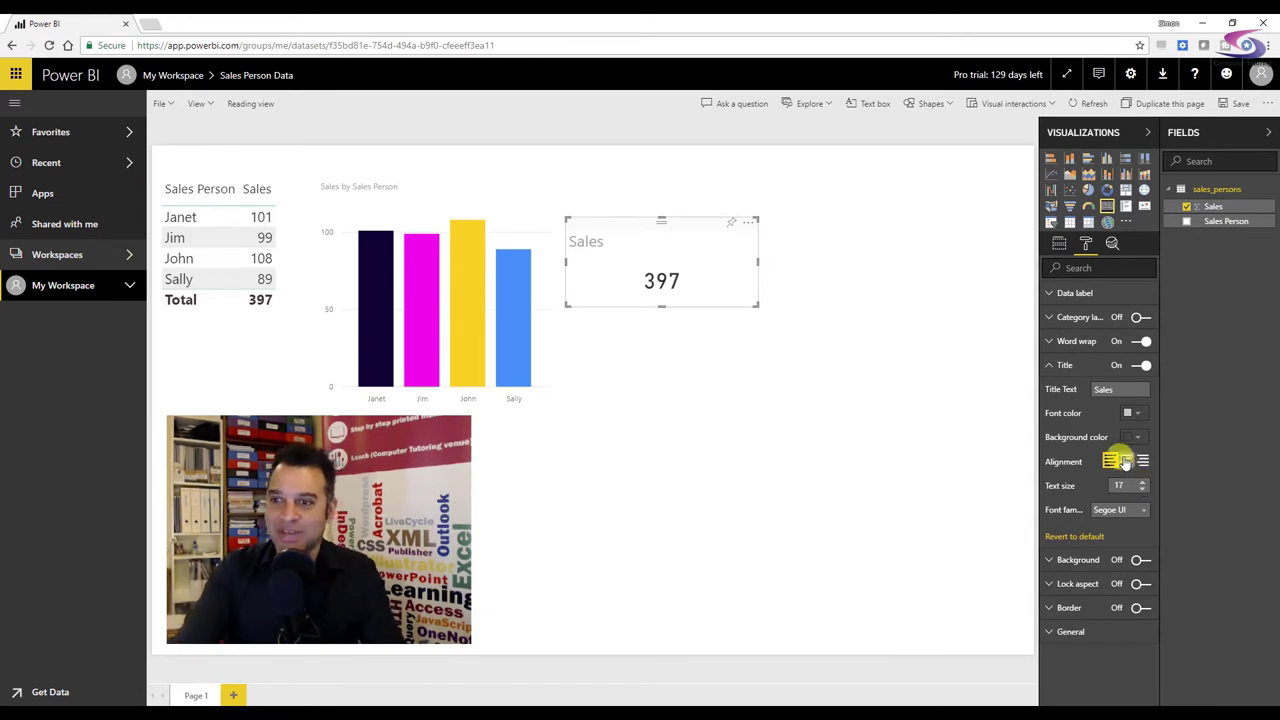
left_click(1125, 460)
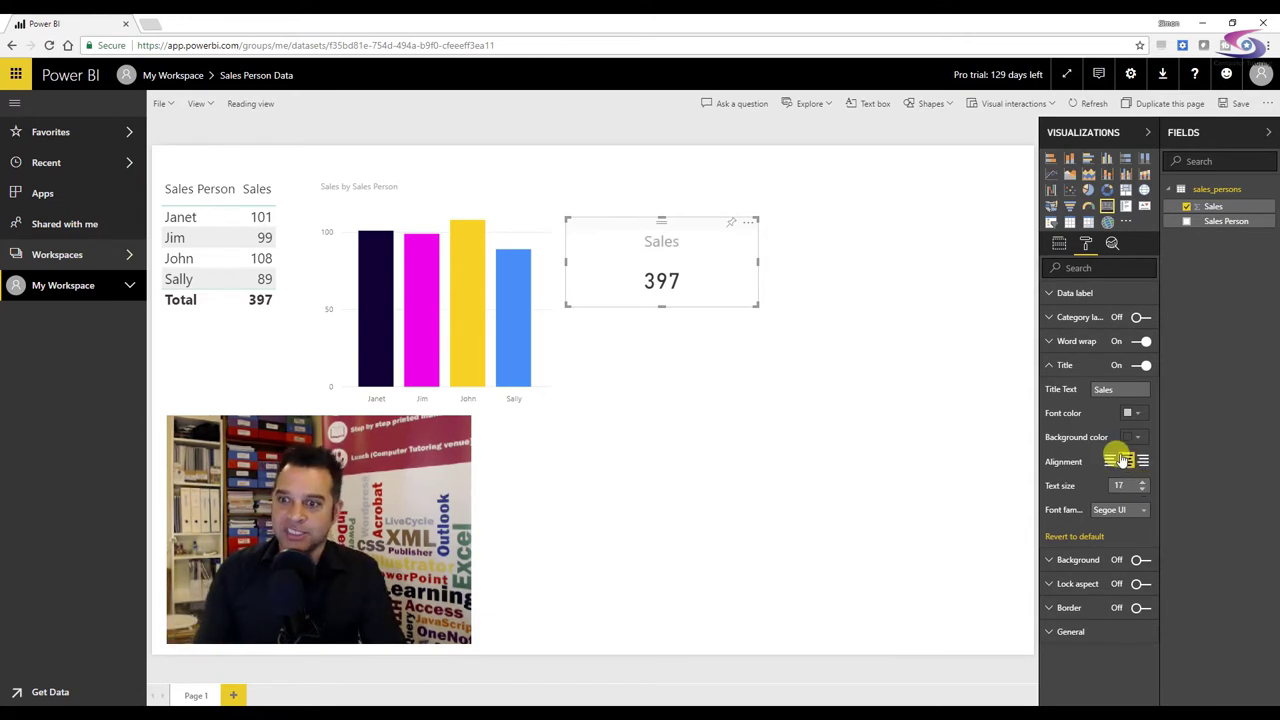
Set the card title's font family to Arial Black and its font color to black.
left_click(1138, 509)
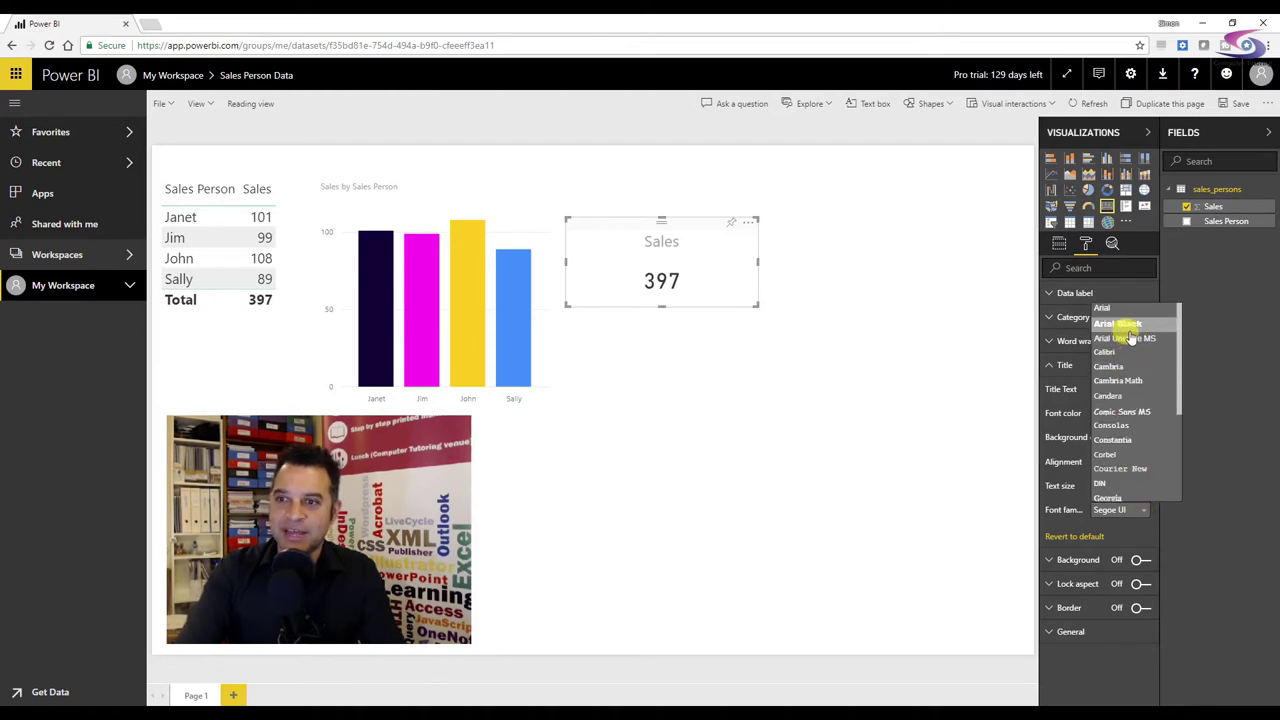
scroll(1127, 345, "down", 3)
scroll(1129, 338, "up", 3)
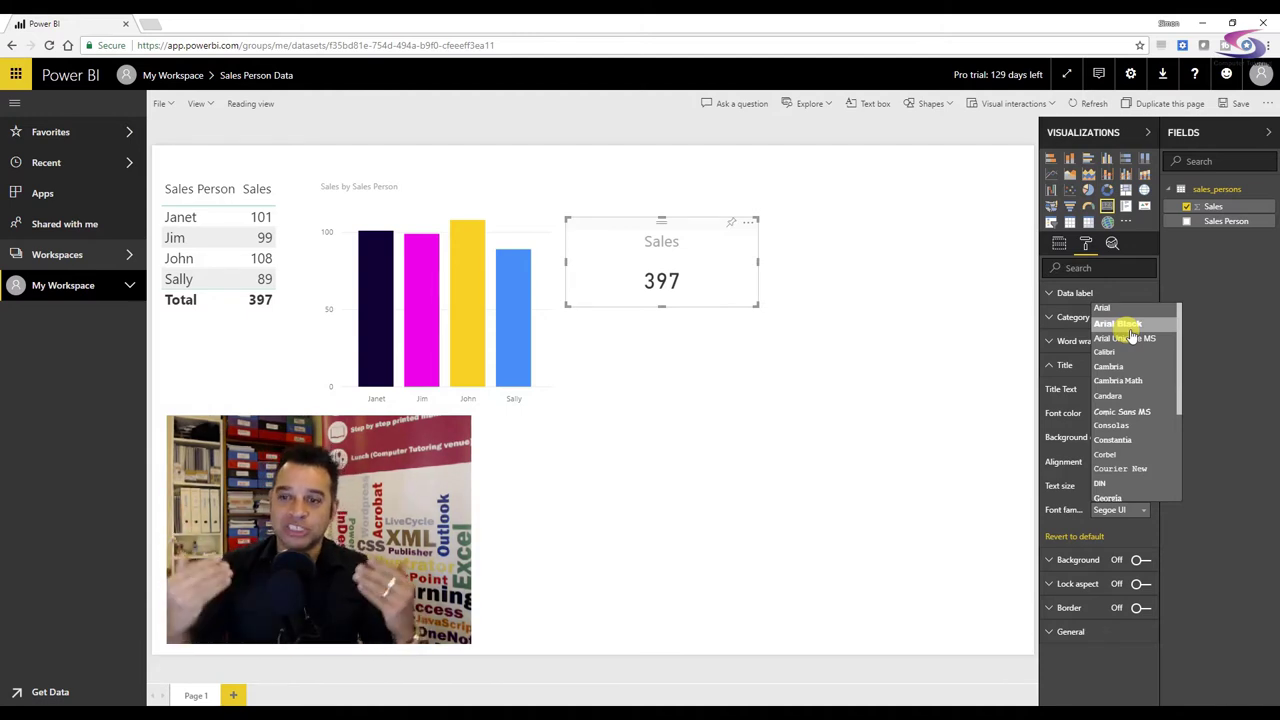
left_click(1120, 324)
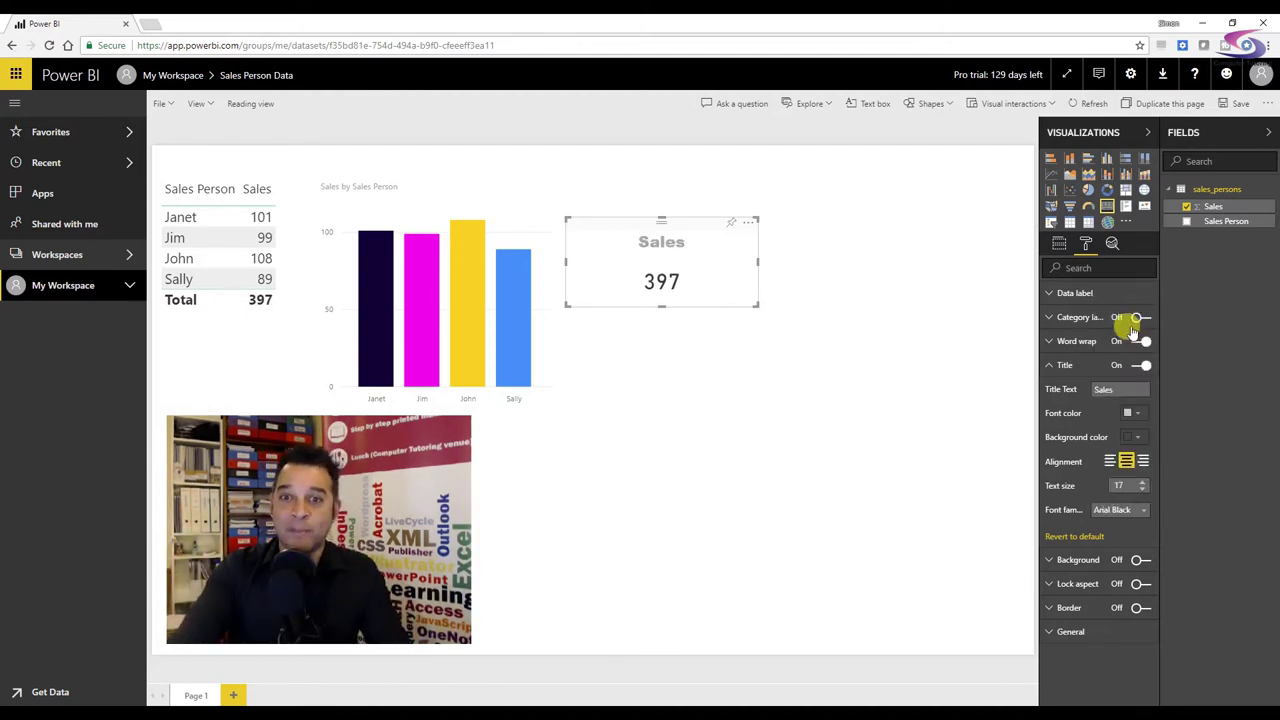
left_click(1129, 415)
left_click(1127, 520)
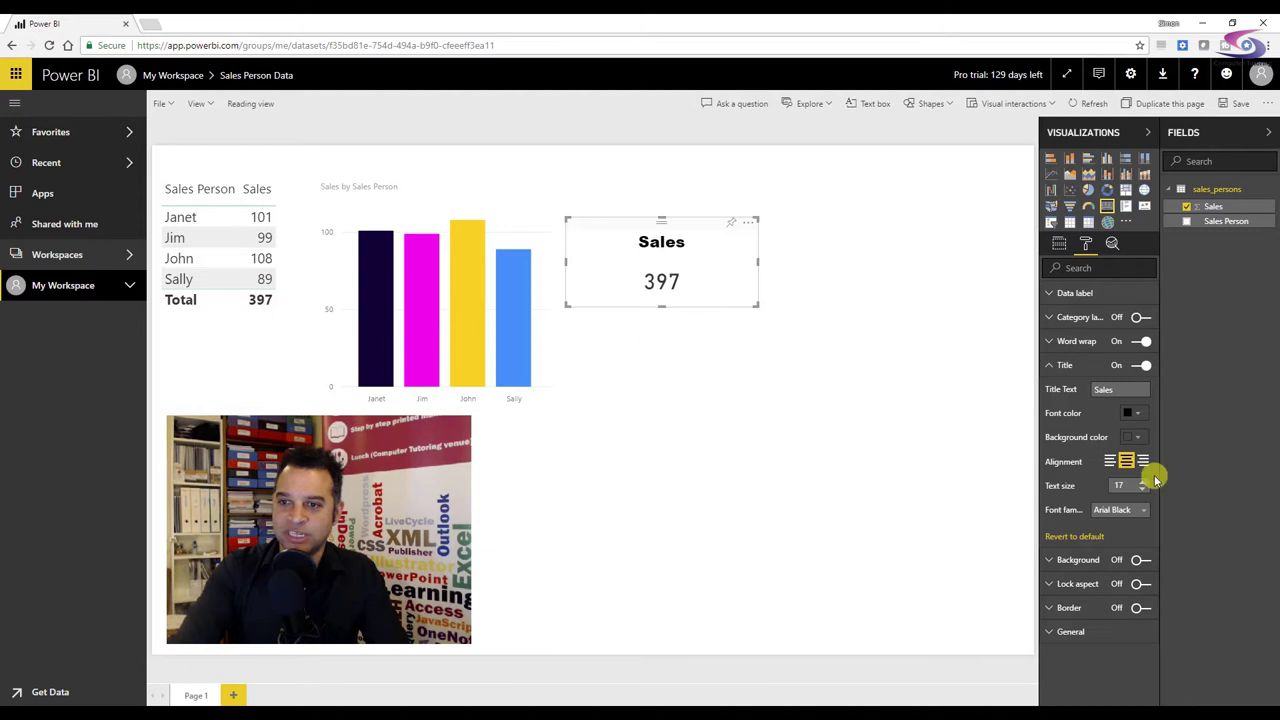
Set the text size of the card's data label to 40.
left_click(1055, 368)
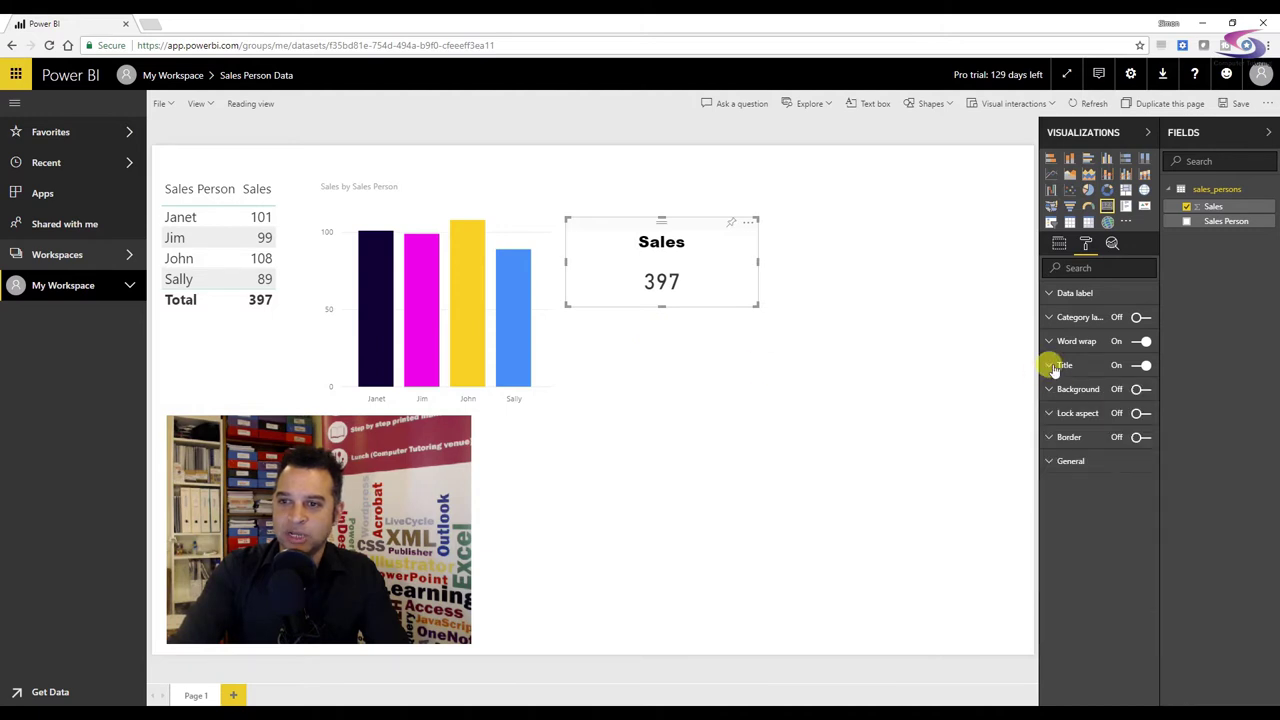
left_click(1050, 293)
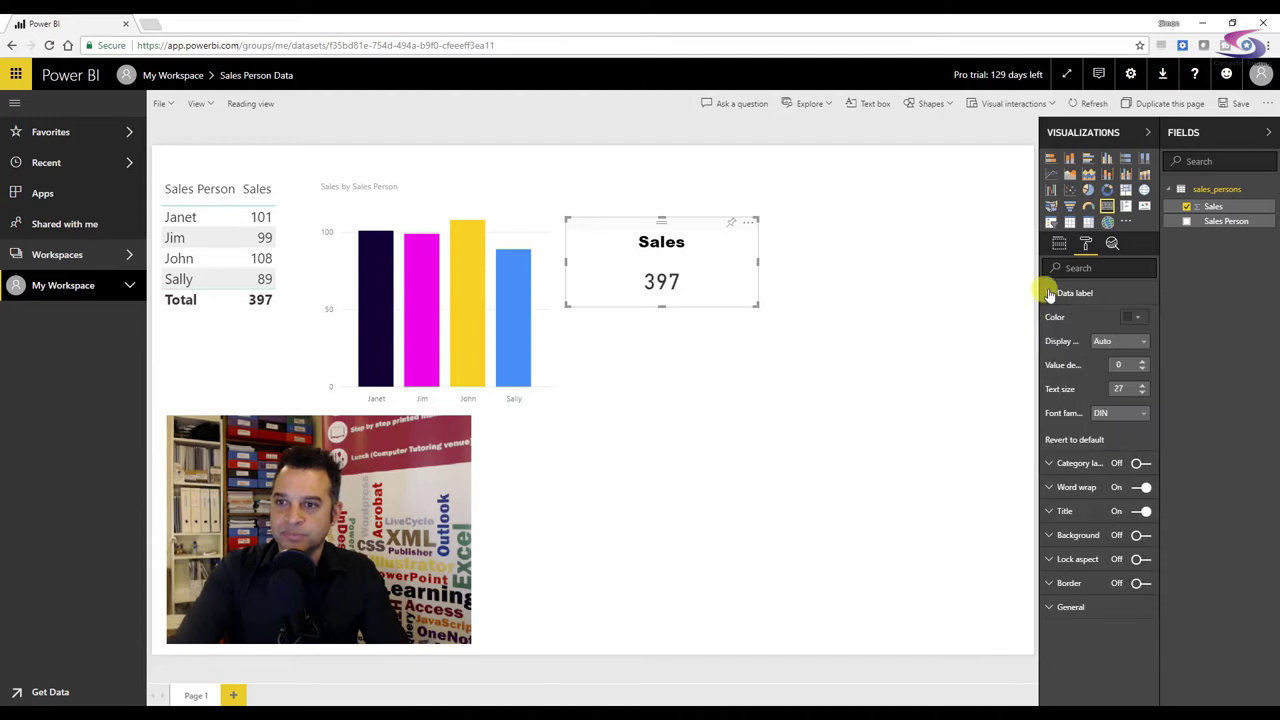
left_click(1142, 385)
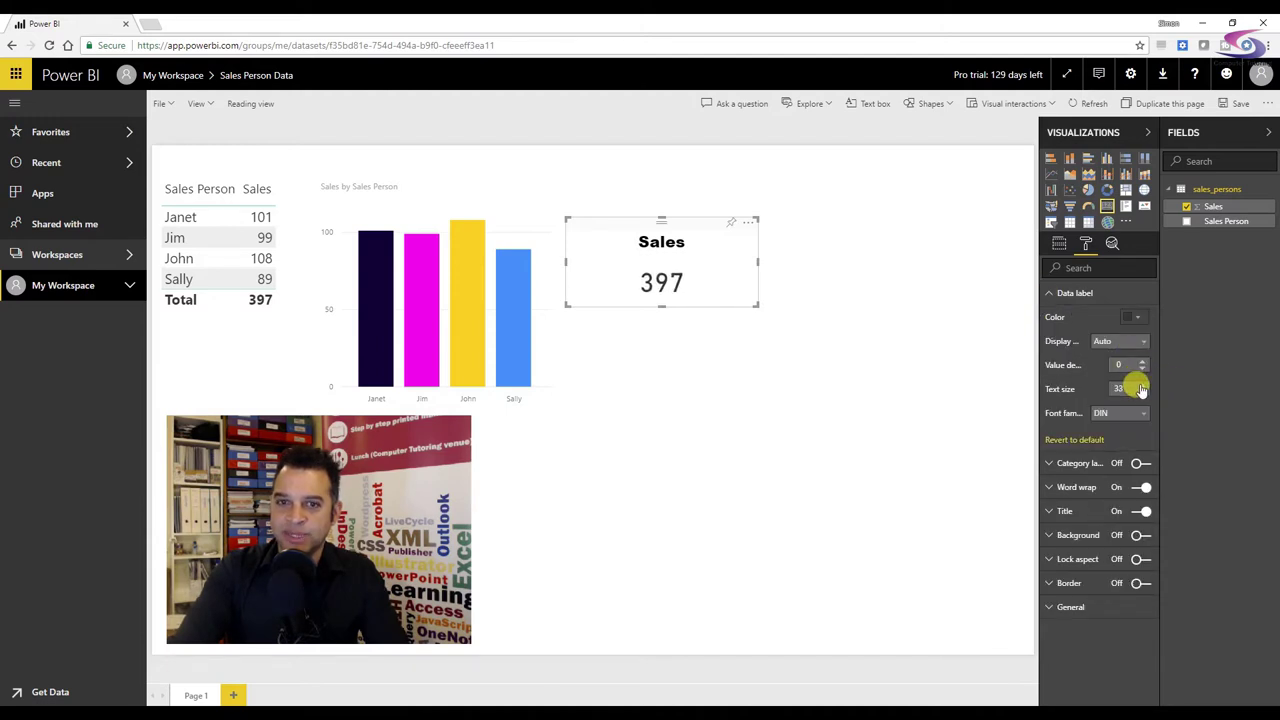
left_click(1142, 386)
left_click(1142, 386)
left_click(1142, 386)
left_click(1142, 386)
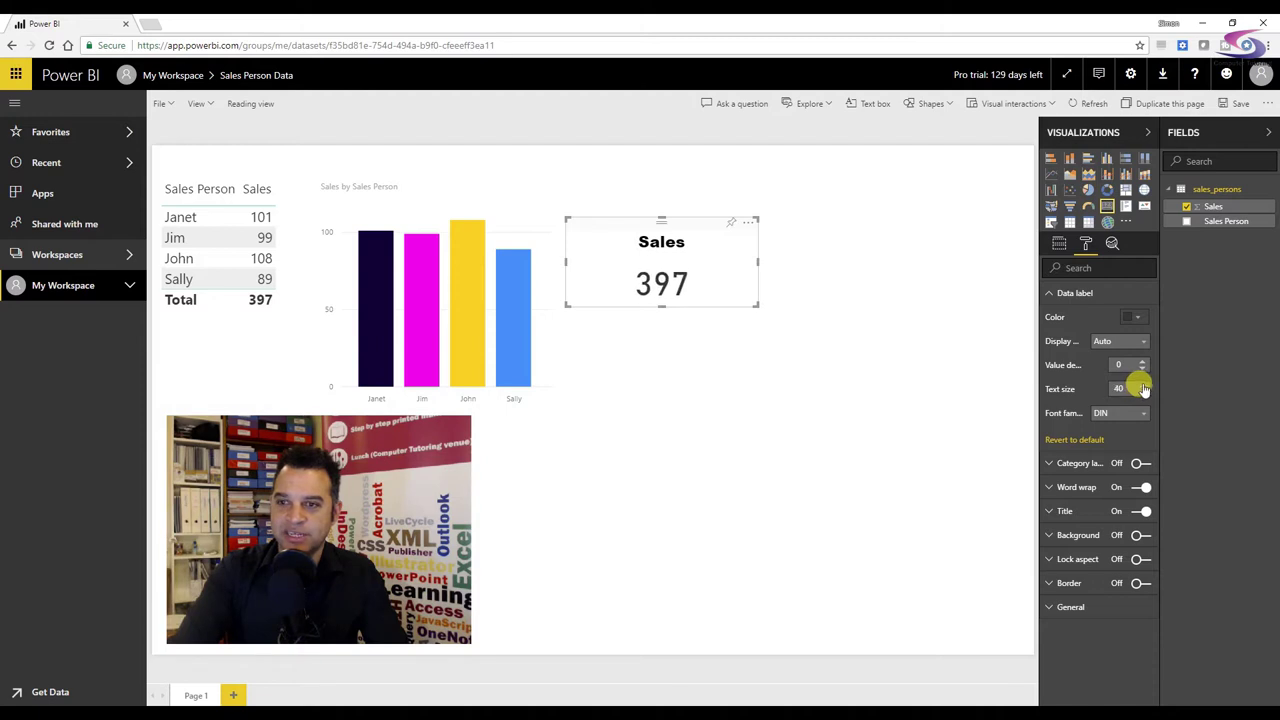
Try to set the card's data label text size to 60.
double_click(1122, 388)
type("60")
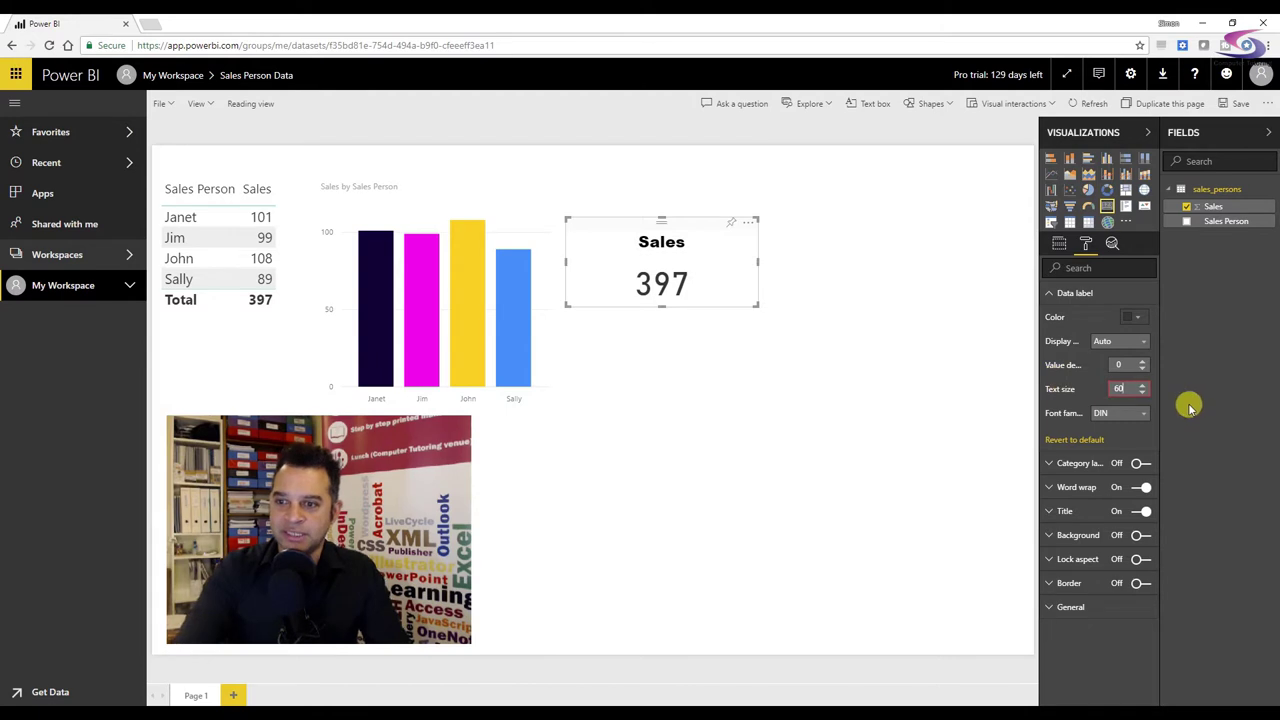
left_click(1120, 363)
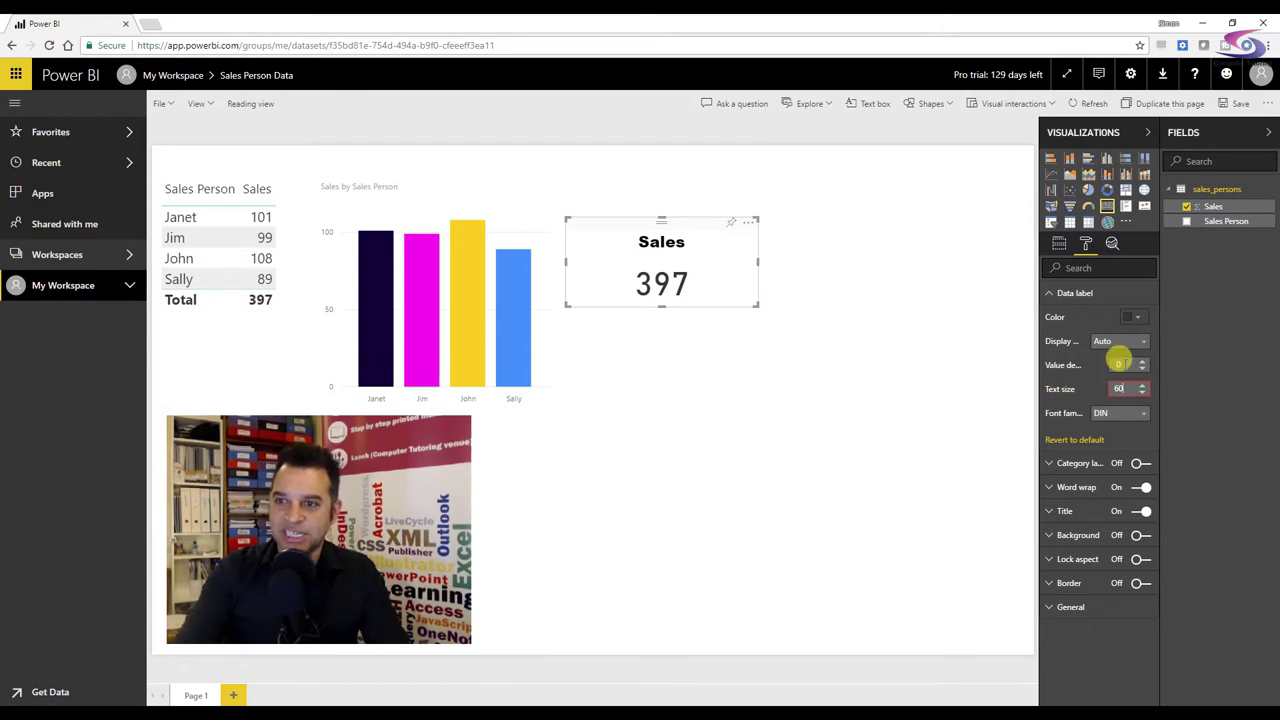
left_click(1120, 386)
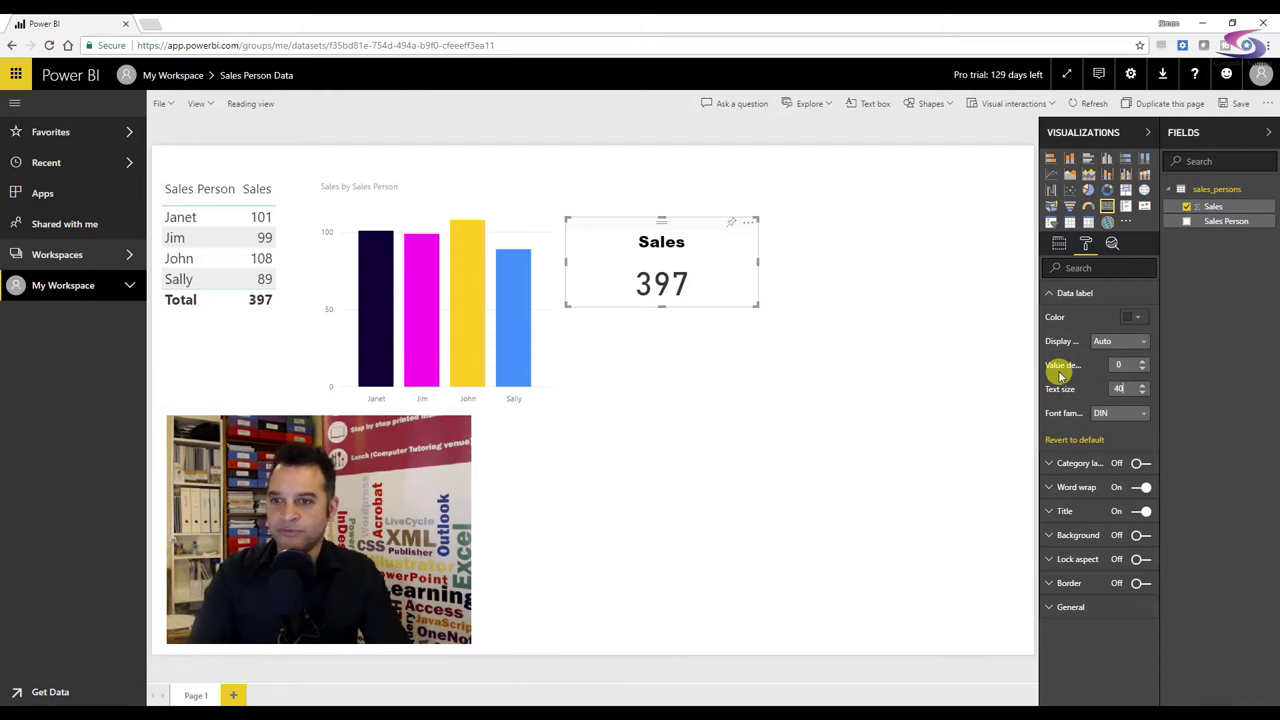
Move the Sales card up to line up with the top of the column chart.
left_click(879, 297)
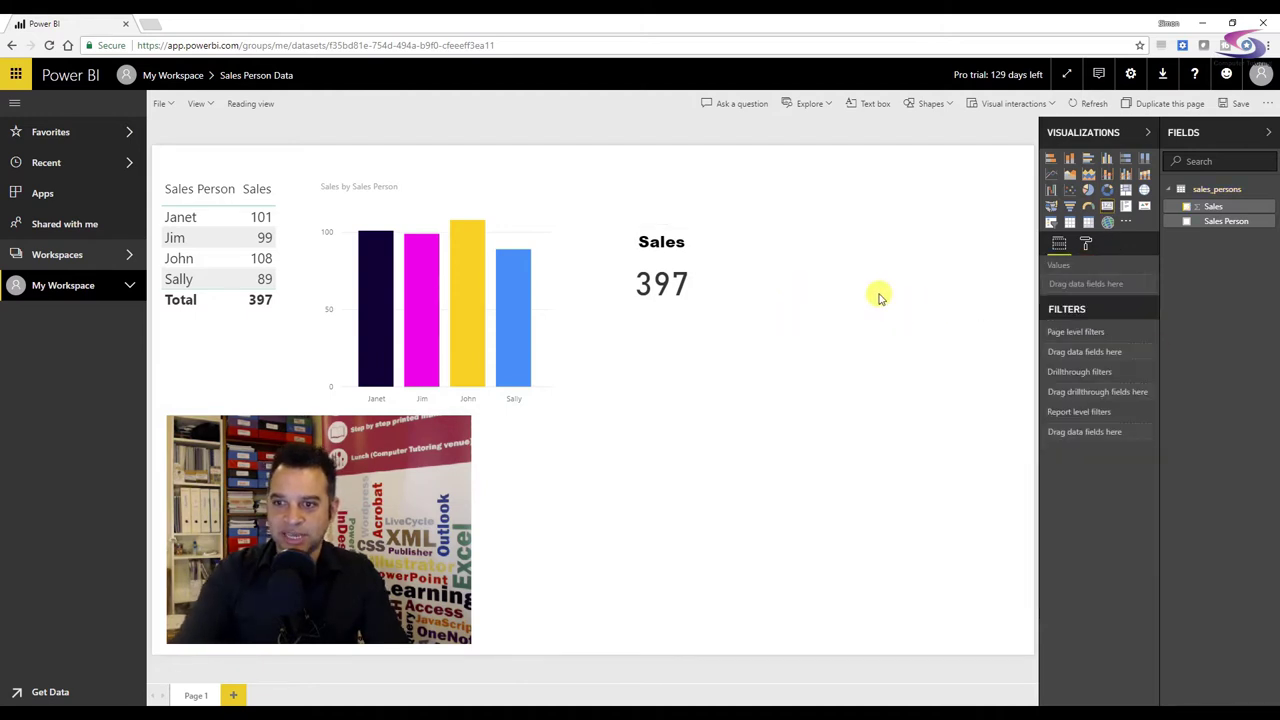
left_click_drag(614, 220, 629, 177)
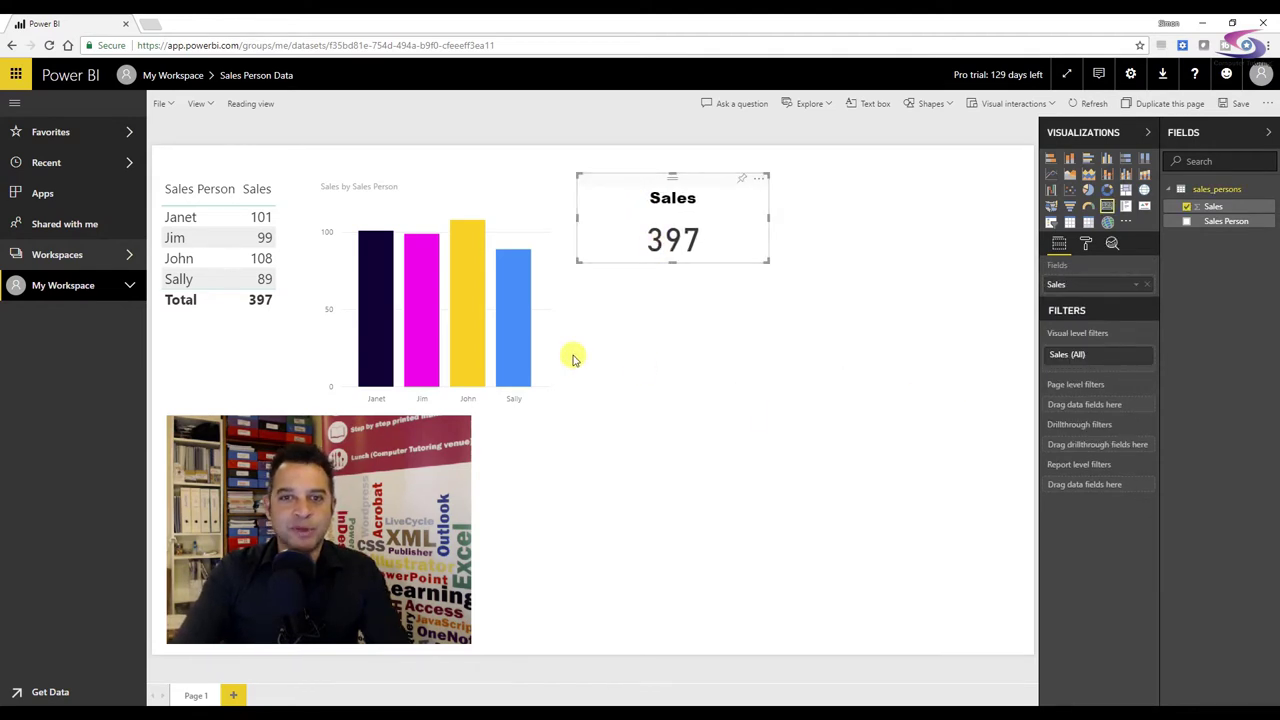
Filter the card by the first and second table rows in turn, clear that selection, and filter by the chart's first and third columns.
left_click(180, 217)
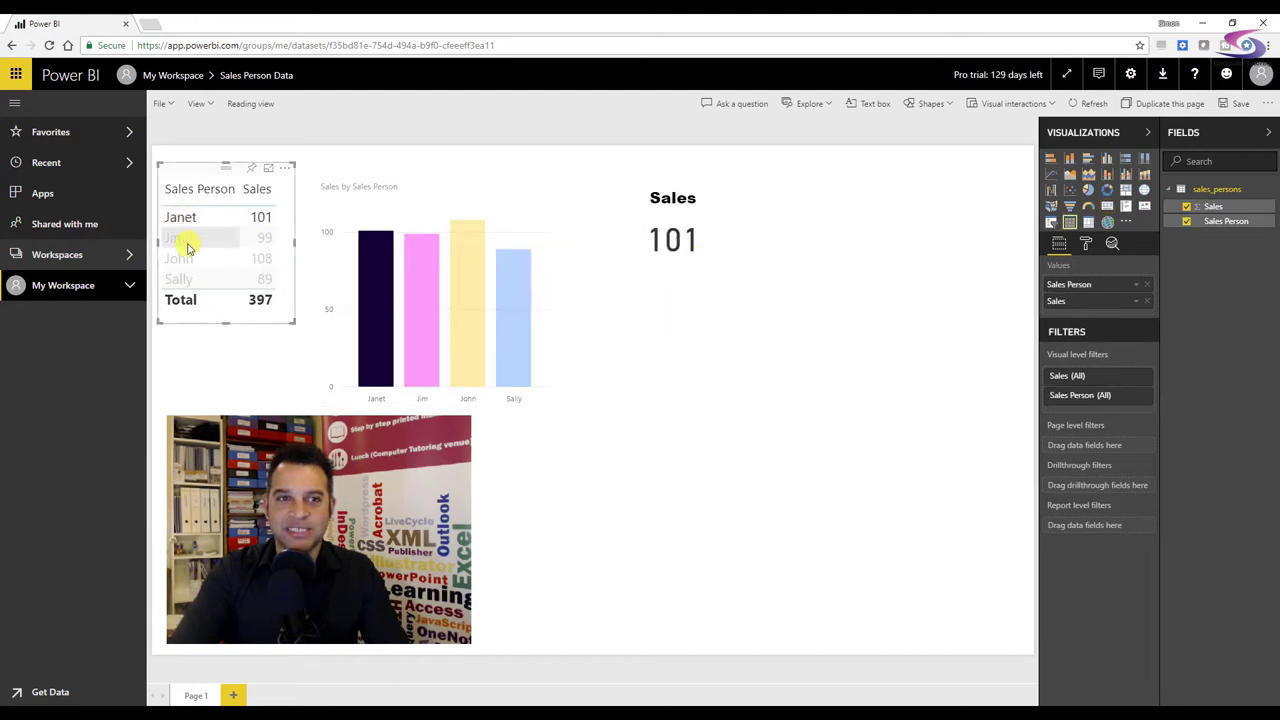
left_click(196, 244)
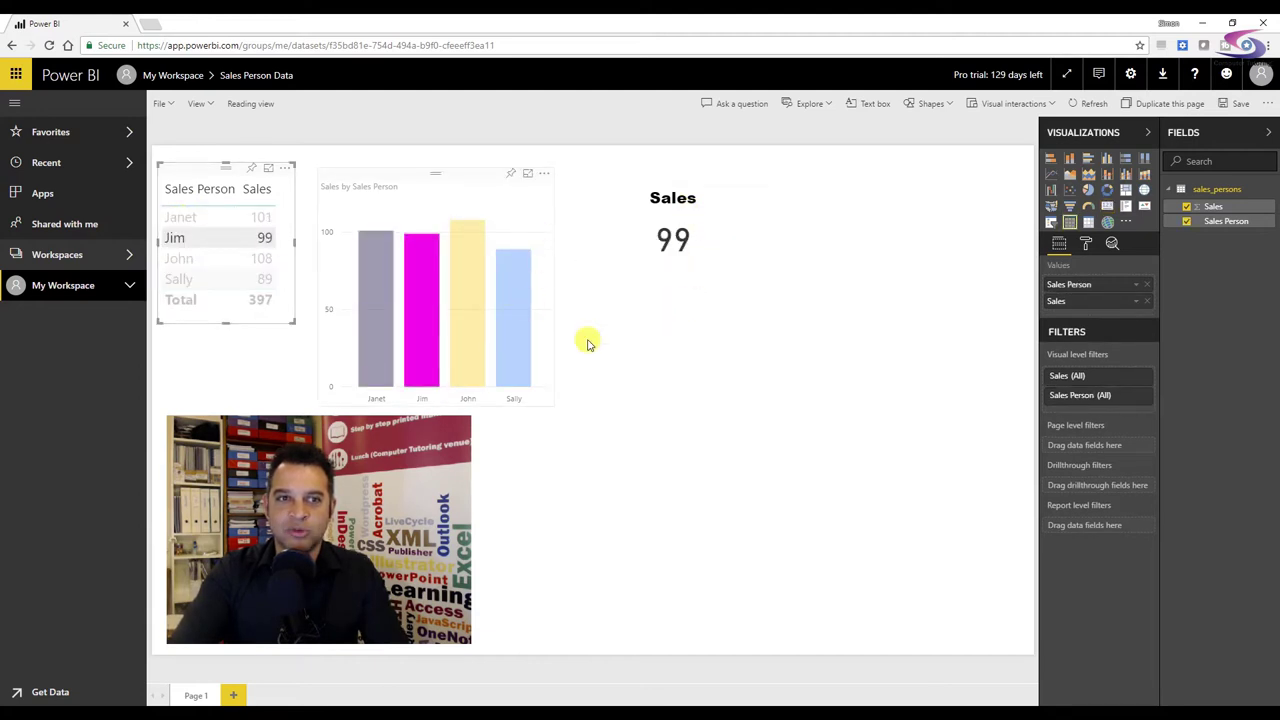
left_click(176, 240)
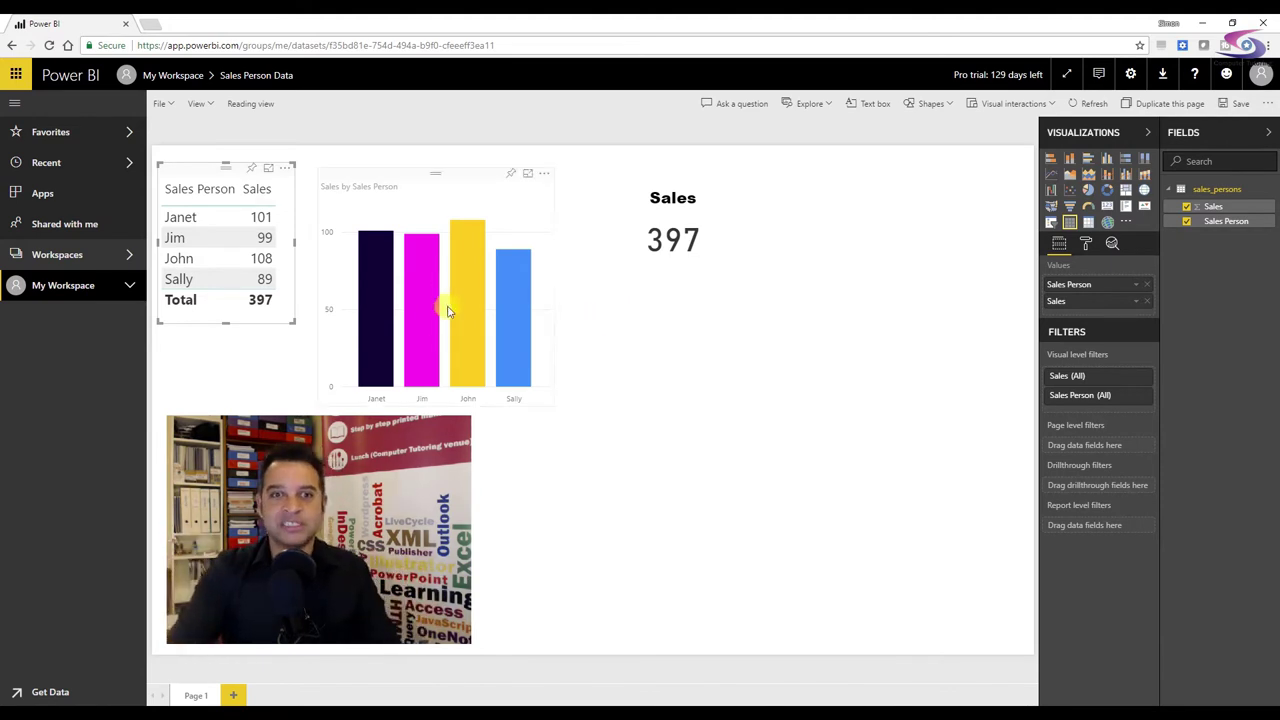
left_click(379, 272)
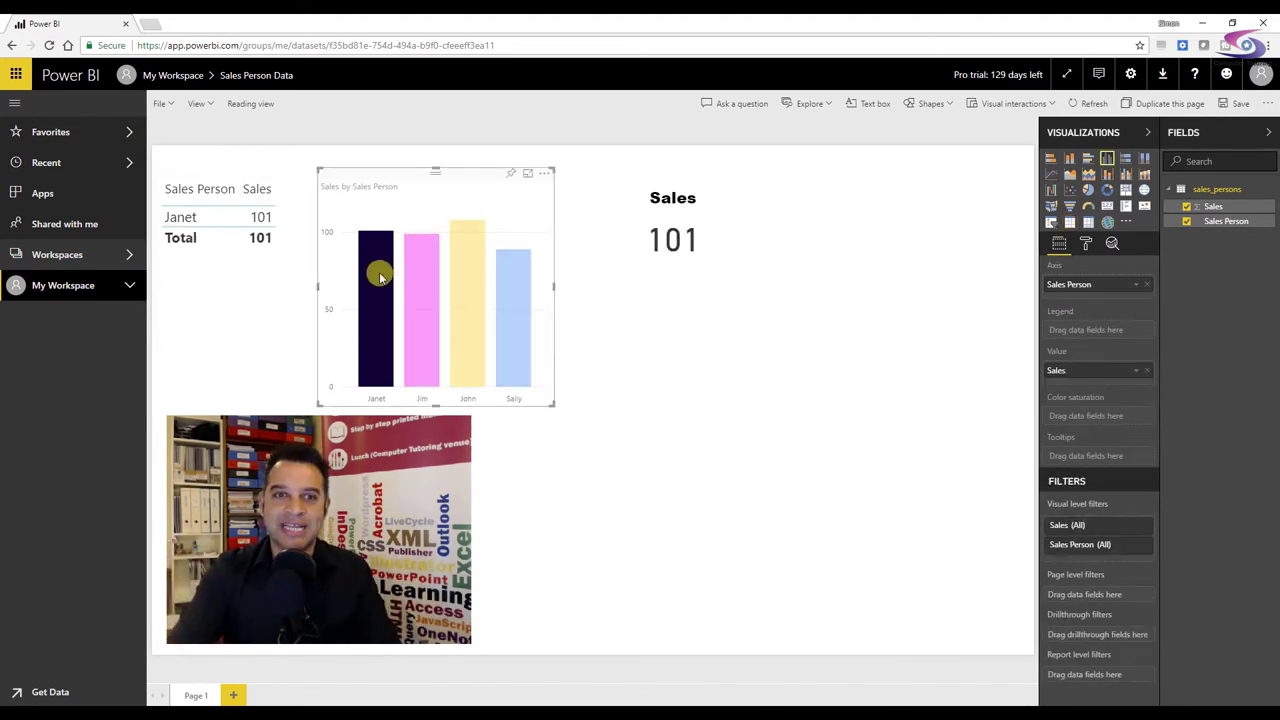
left_click(462, 268, "ctrl")
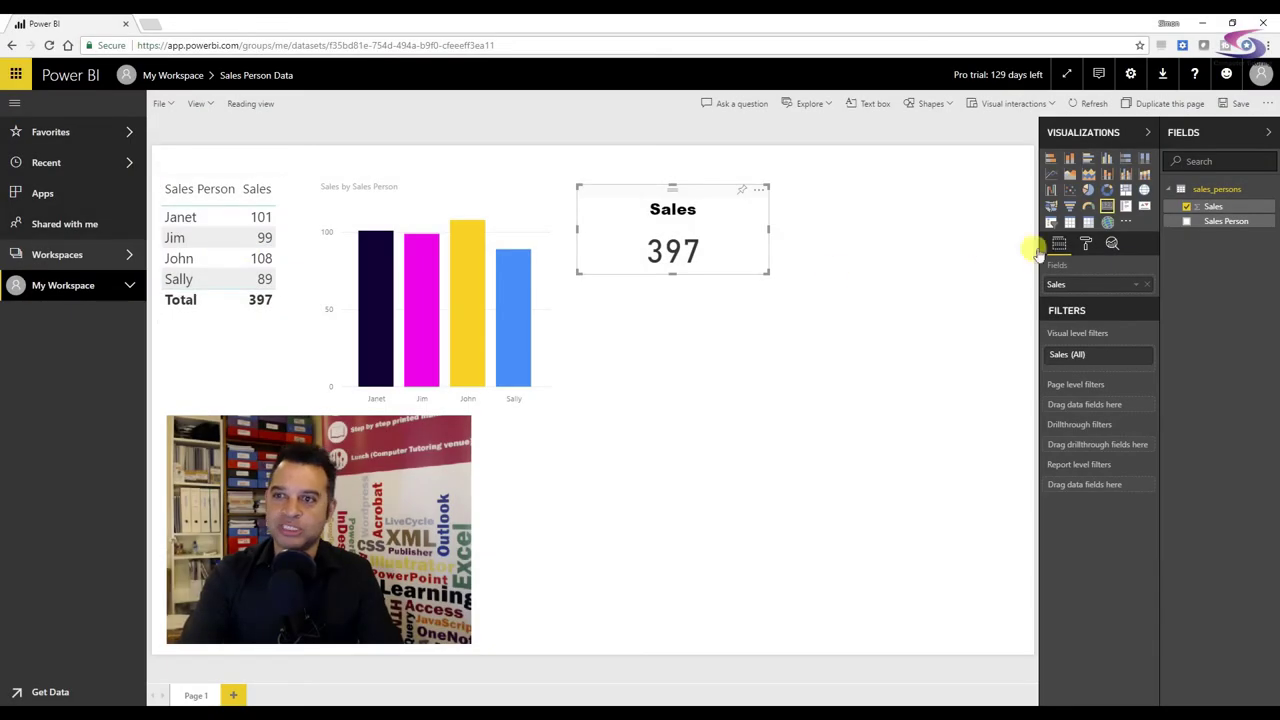
Try adding a second Card visual with the Sales field below the first card, and delete it.
left_click(819, 307)
left_click(1107, 207)
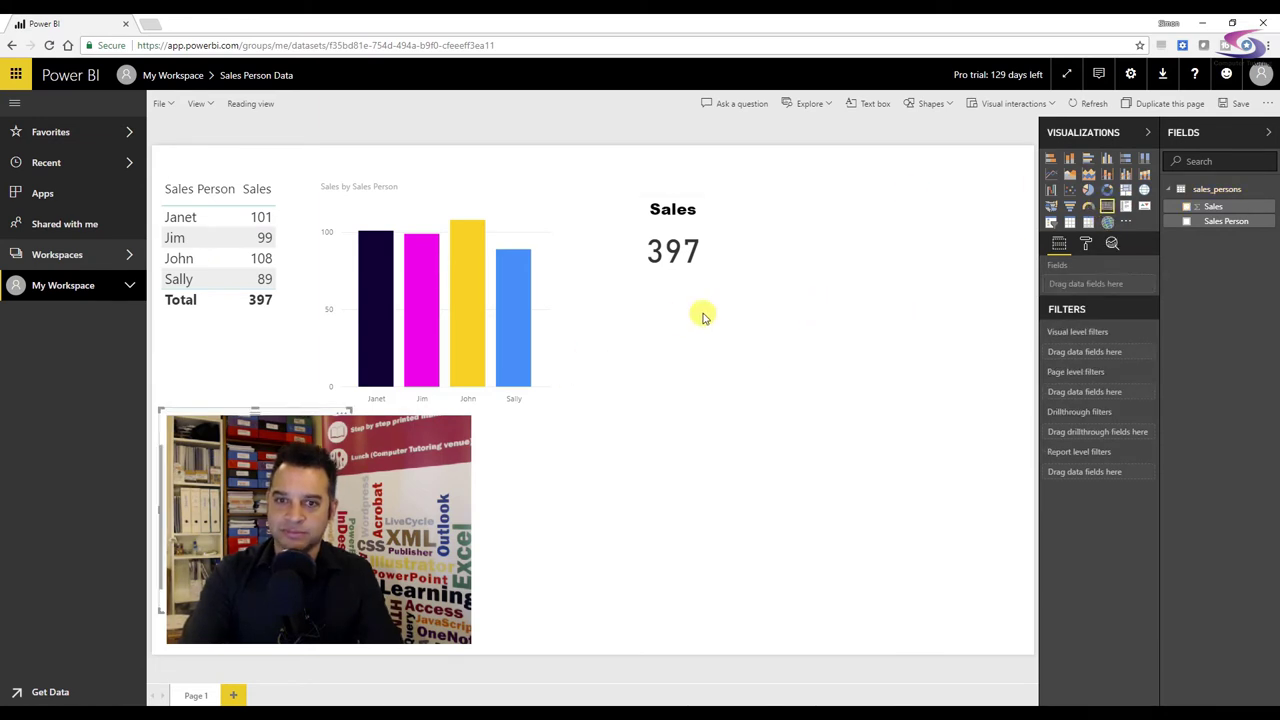
left_click_drag(297, 409, 745, 292)
left_click_drag(1225, 205, 696, 390)
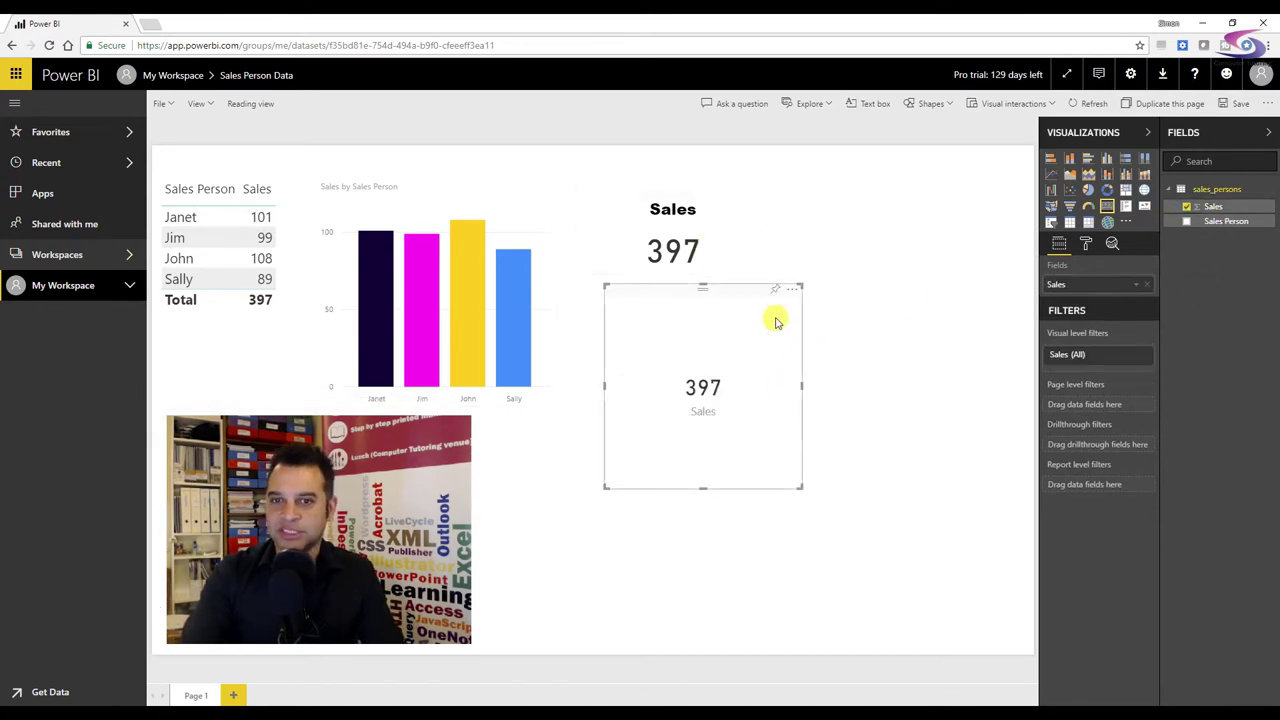
key("Delete")
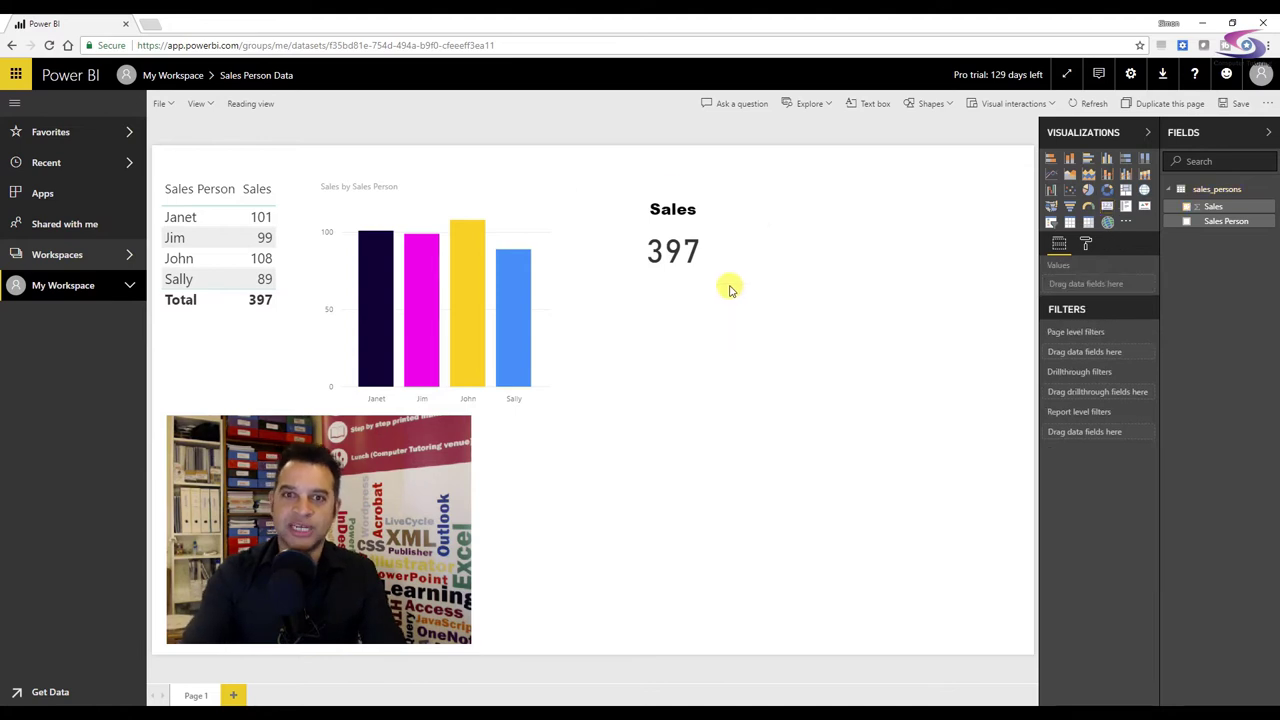
Duplicate the formatted Sales card and place the copy directly below the original.
left_click(629, 189)
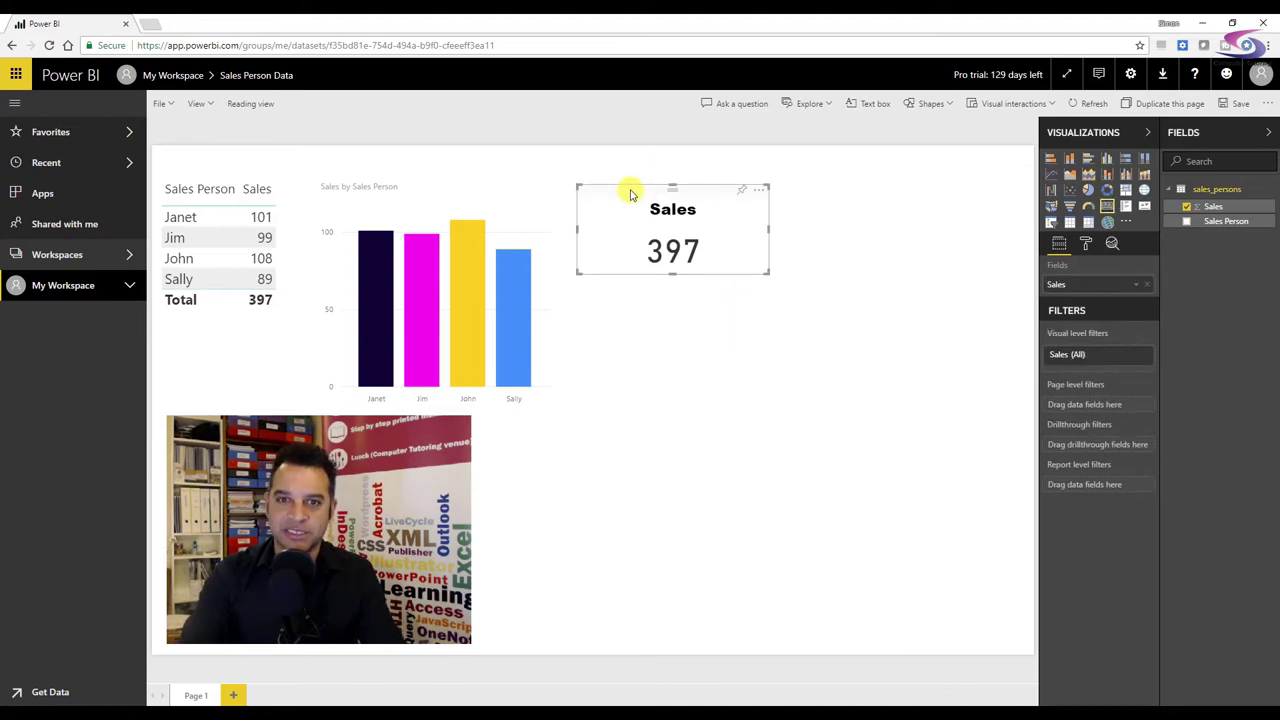
left_click_drag(630, 192, 609, 289)
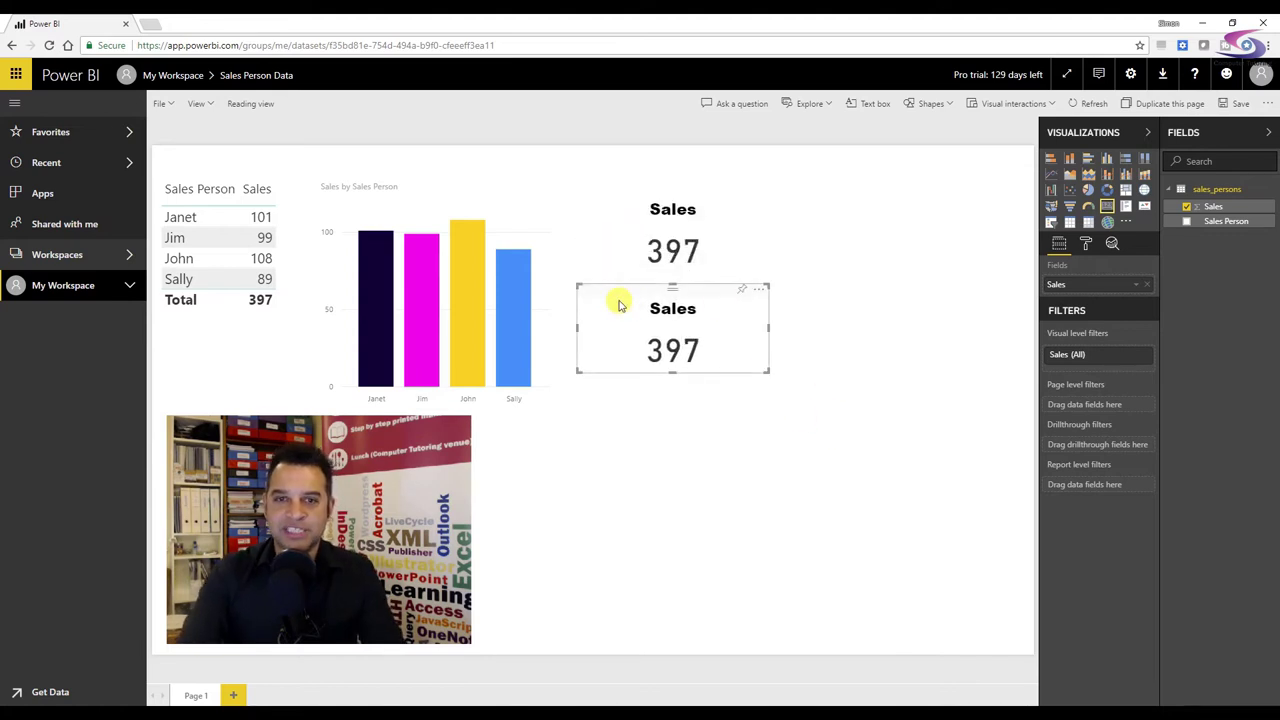
Change the upper card's title to Total Sales and the lower card's title to Filtered Sales.
left_click(632, 197)
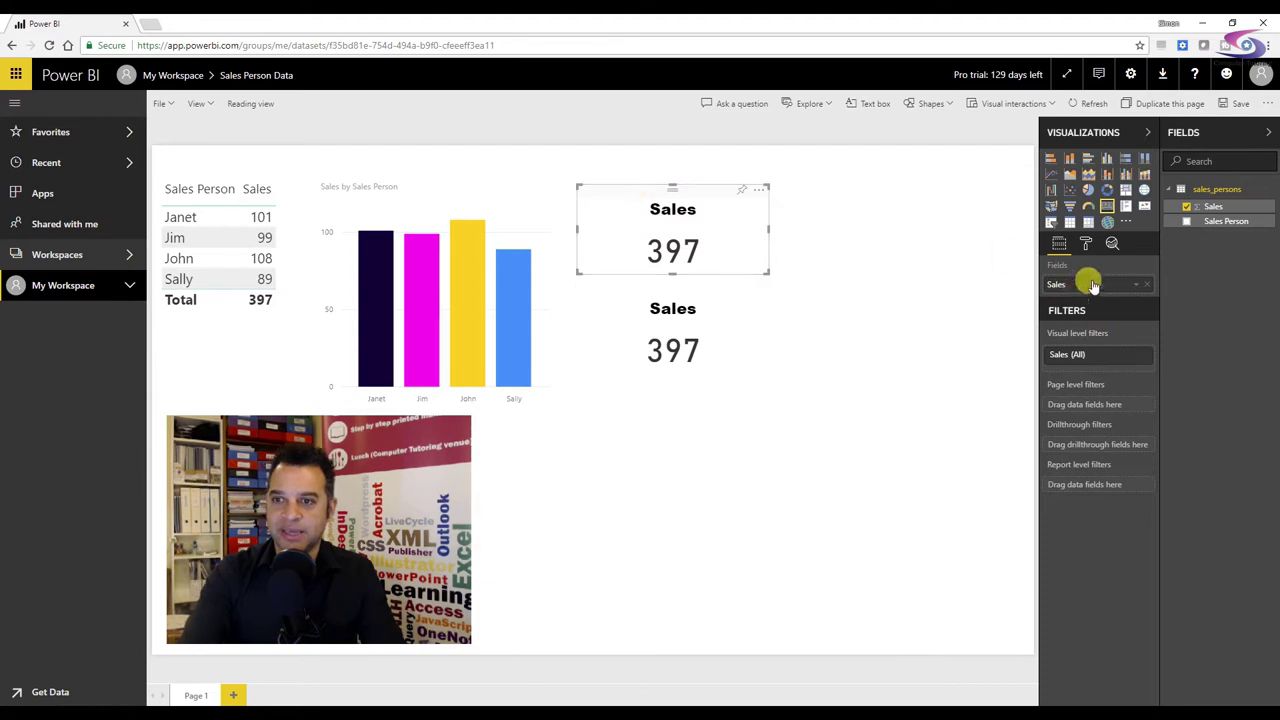
left_click(1086, 243)
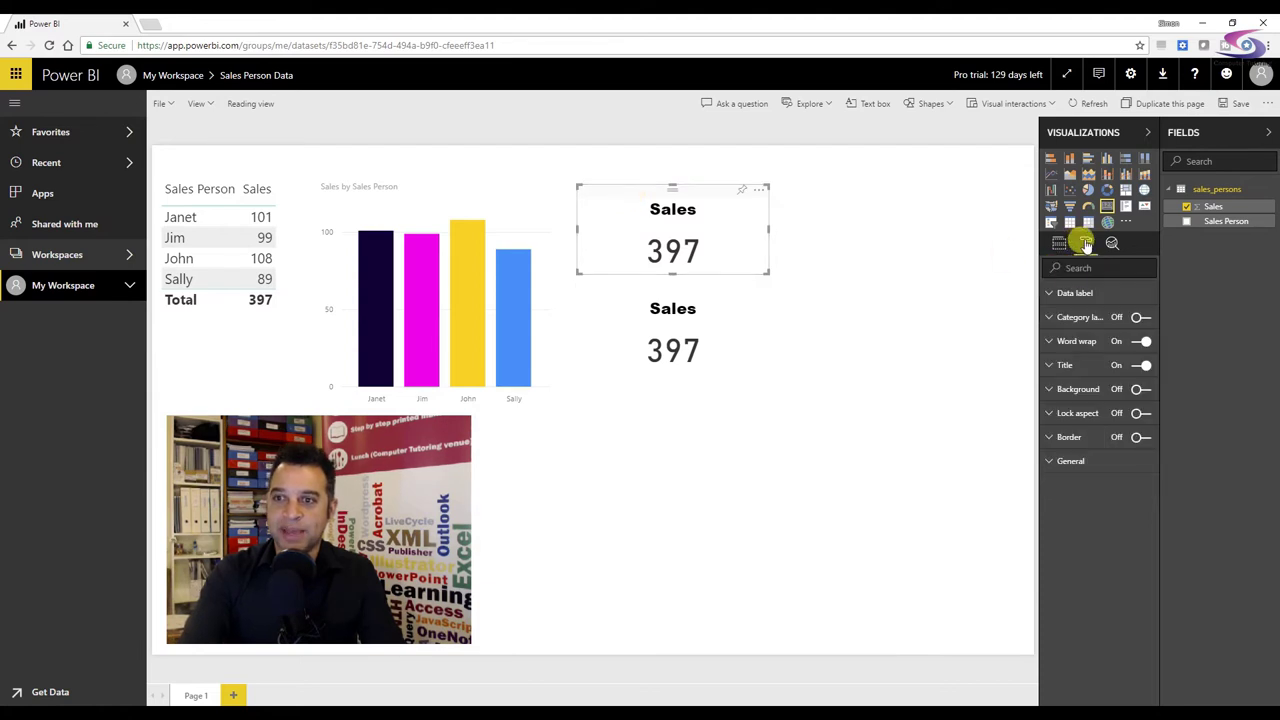
left_click(1050, 364)
left_click(1097, 389)
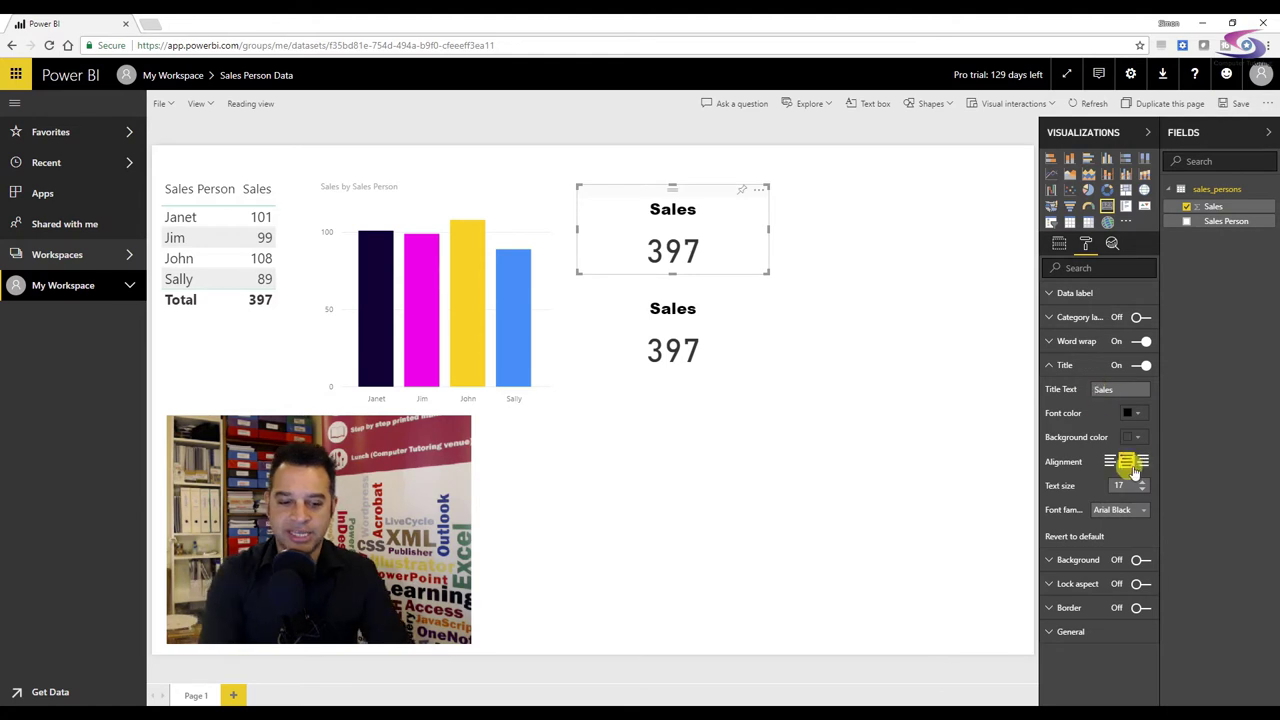
type("Total")
left_click(1127, 462)
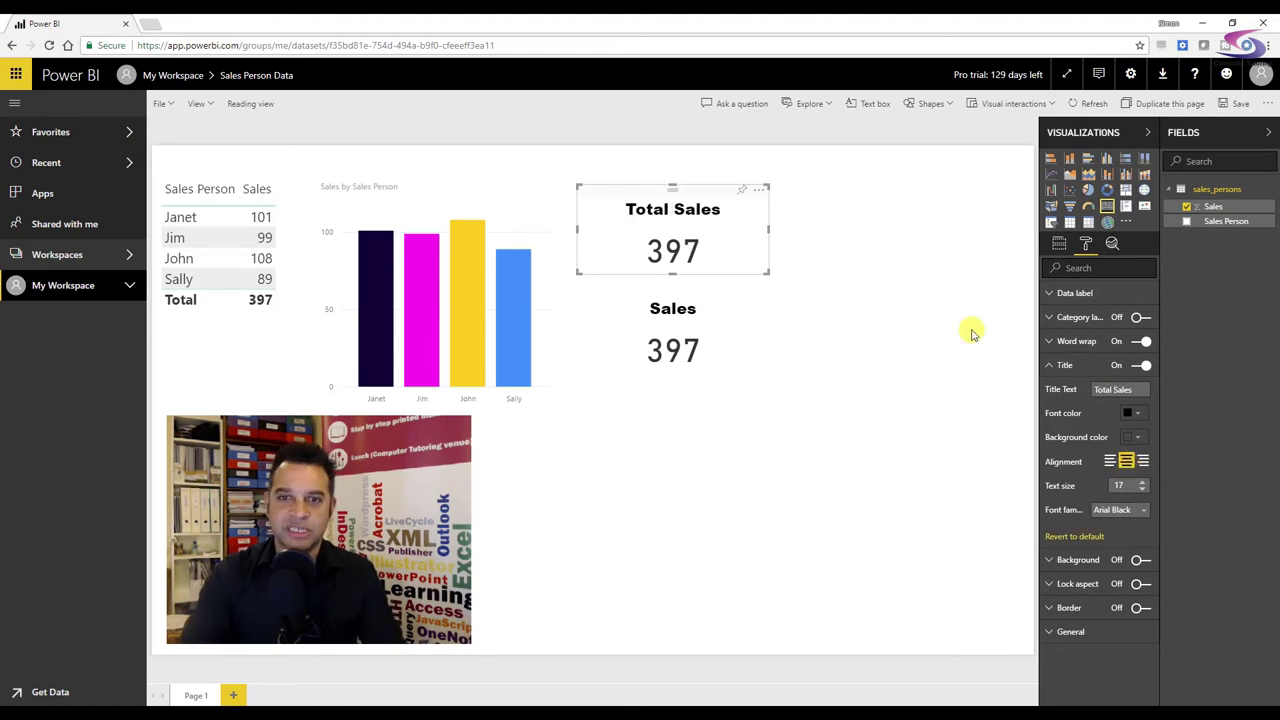
left_click(676, 312)
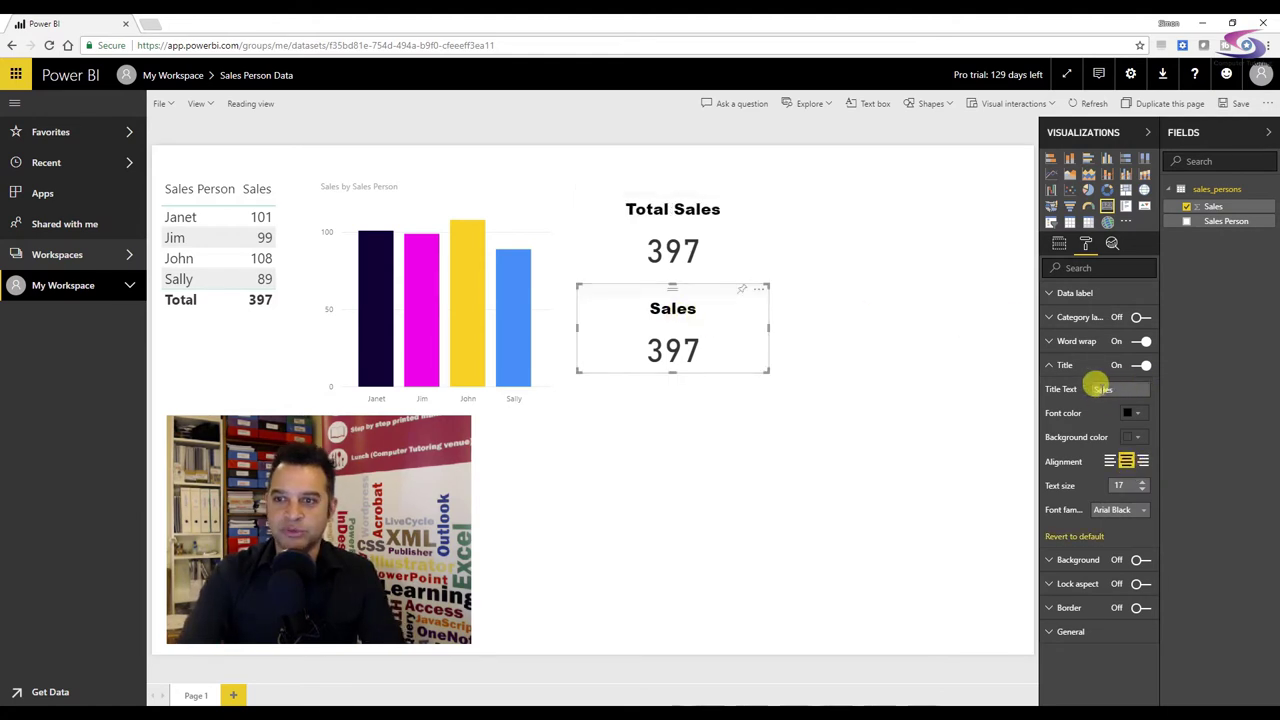
left_click(1140, 463)
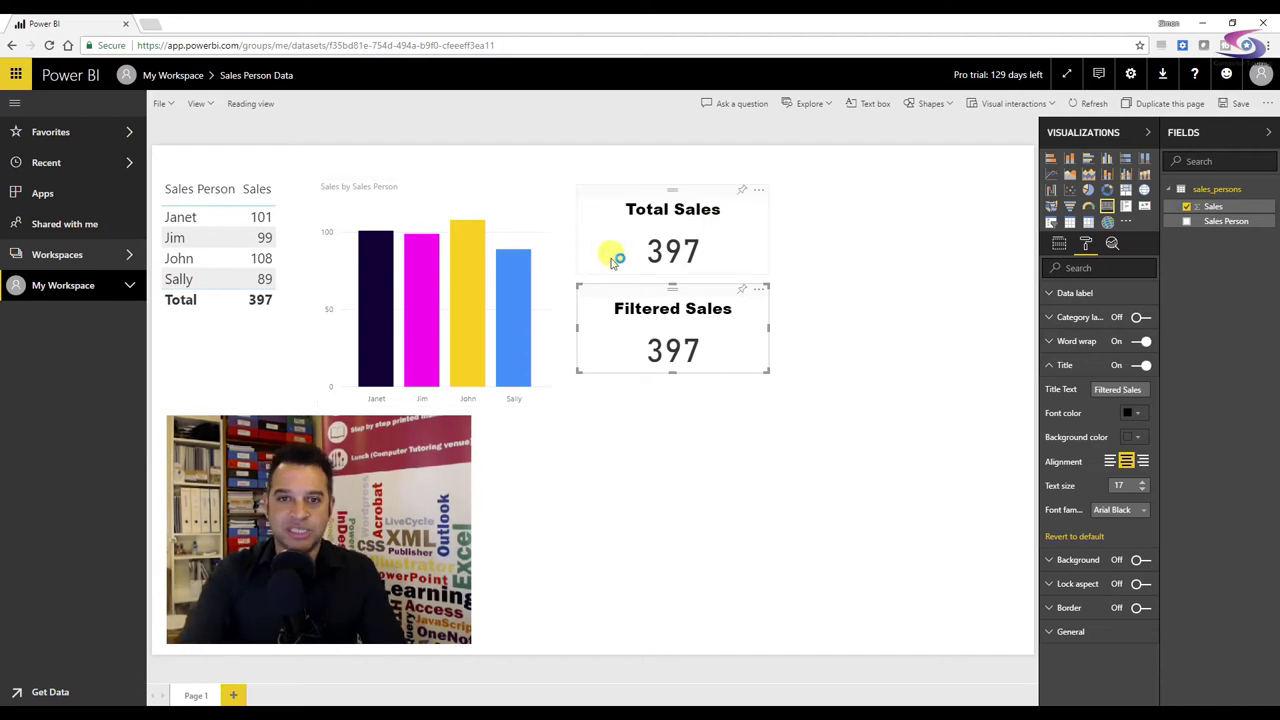
Turn on Edit interactions for the table, nudge the table slightly down, and set its interaction with the Total Sales card to none.
left_click(201, 170)
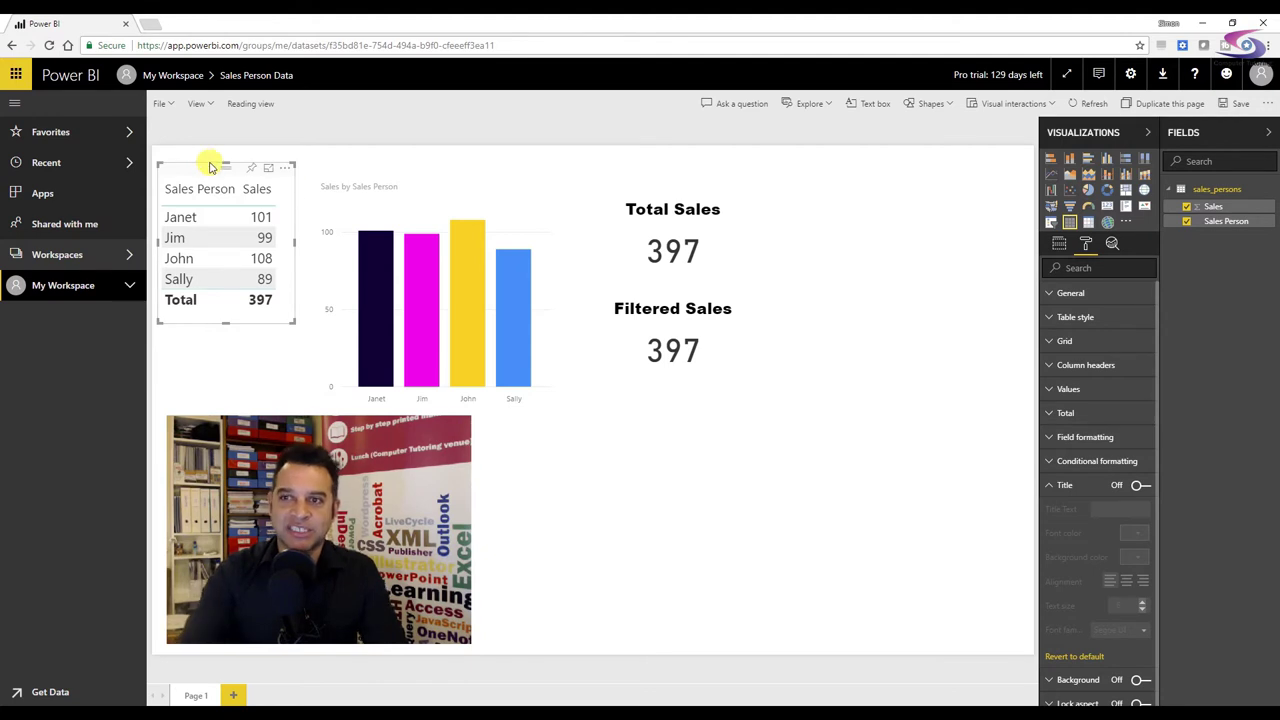
left_click(1050, 103)
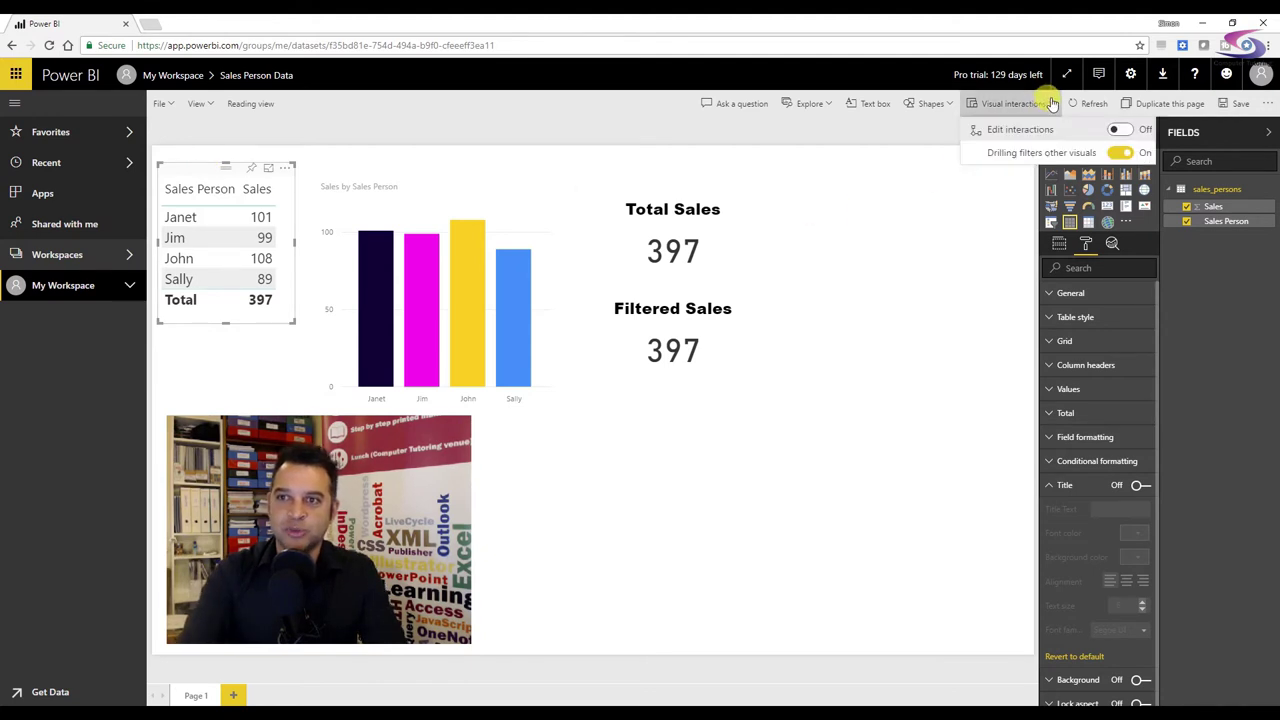
left_click(1124, 131)
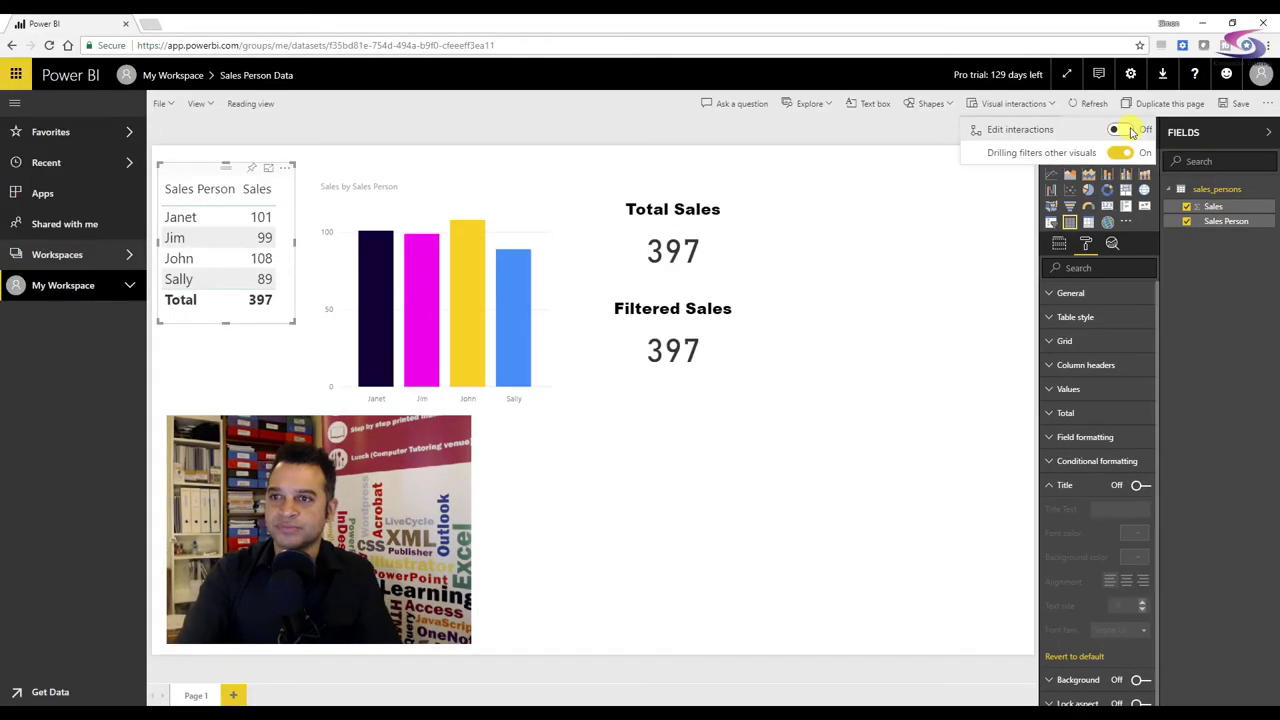
left_click(1091, 133)
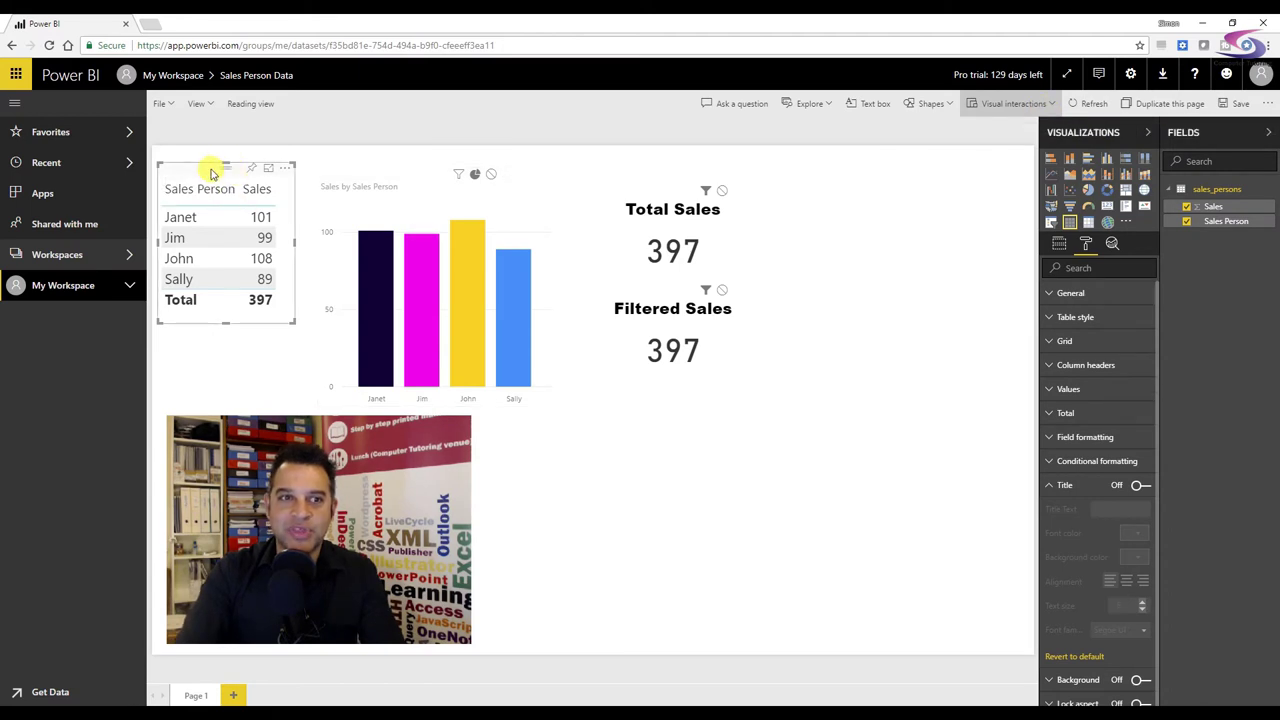
left_click_drag(211, 173, 217, 178)
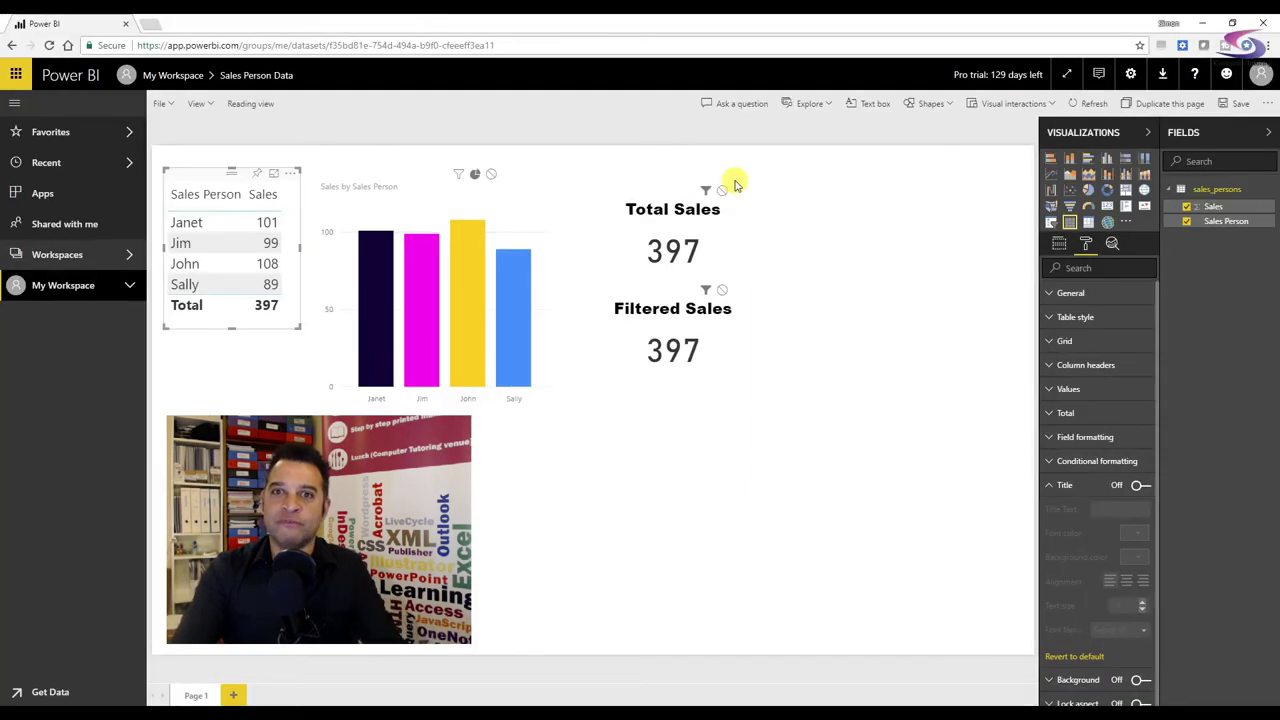
left_click(697, 211)
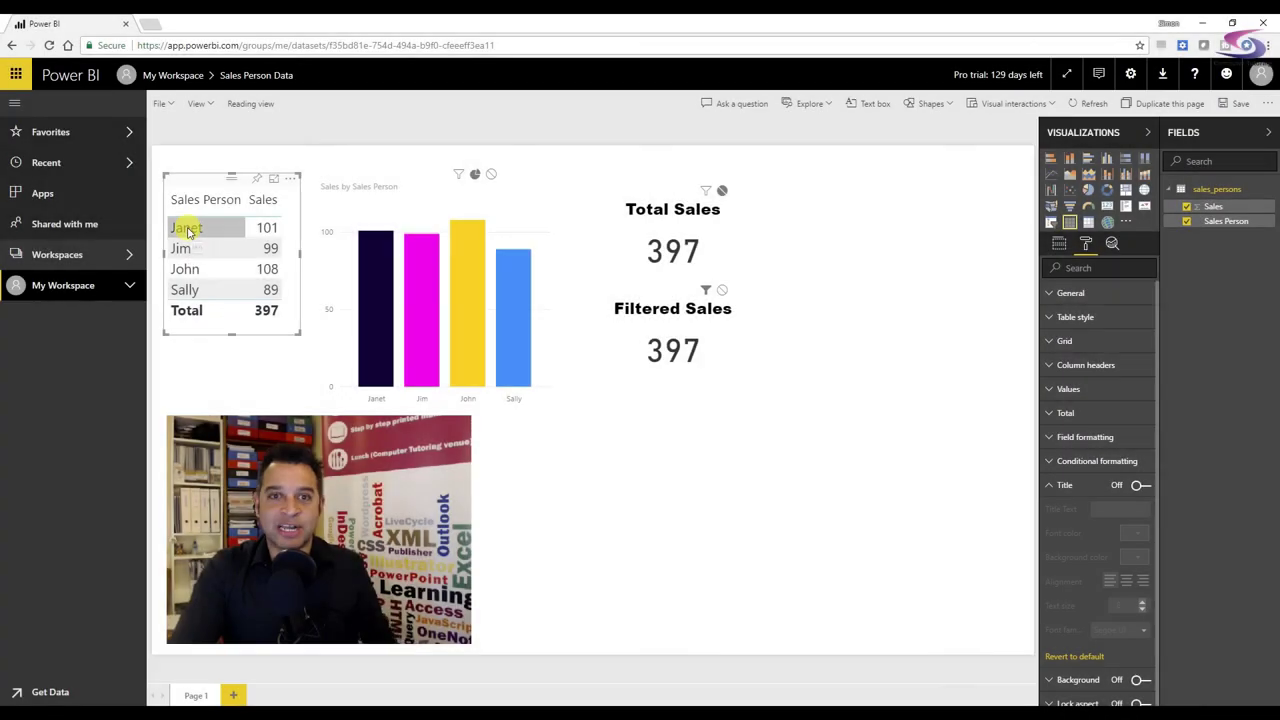
Filter by the first and third table rows together to test the interaction, and turn off Edit interactions.
left_click(186, 228)
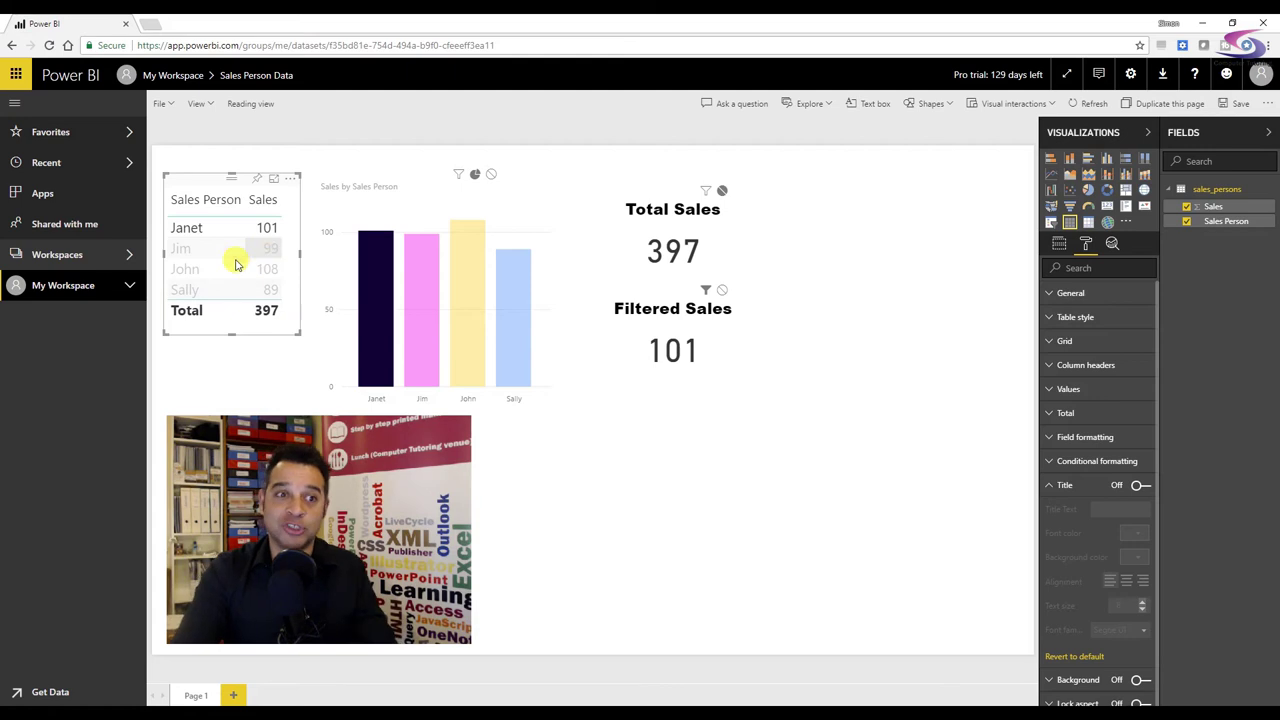
left_click(186, 270, "ctrl")
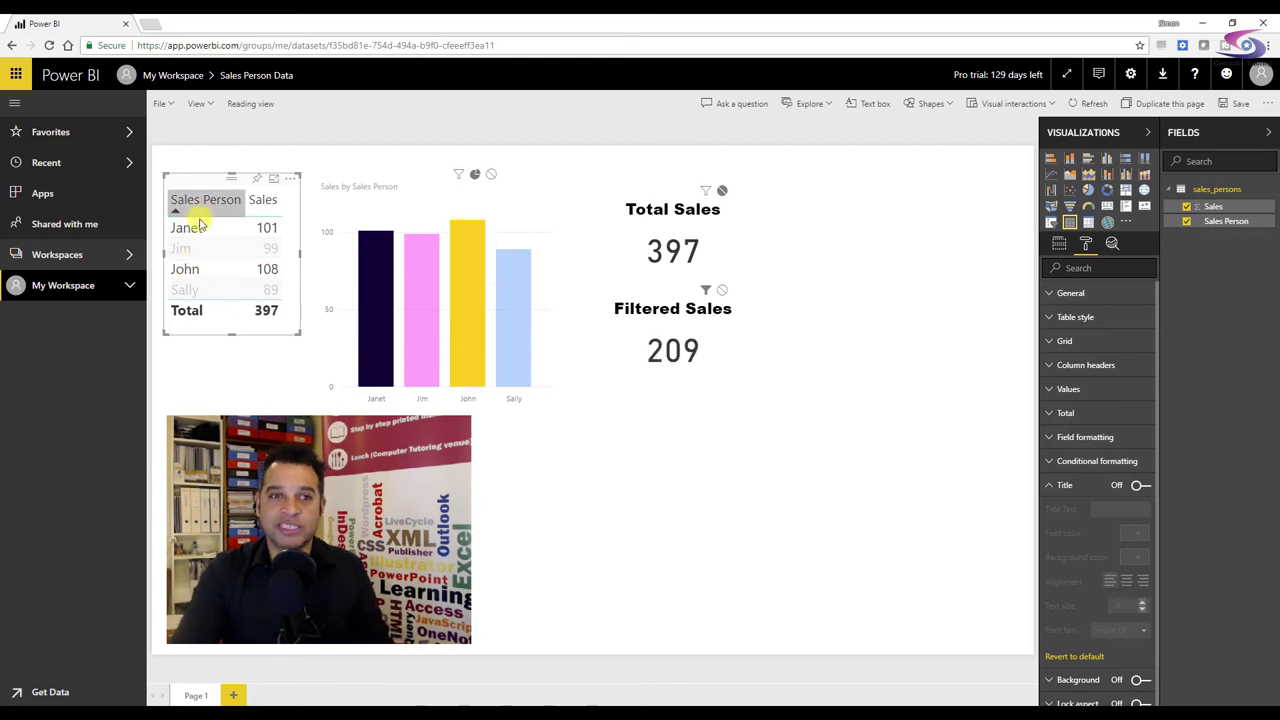
left_click(1050, 104)
left_click(1118, 130)
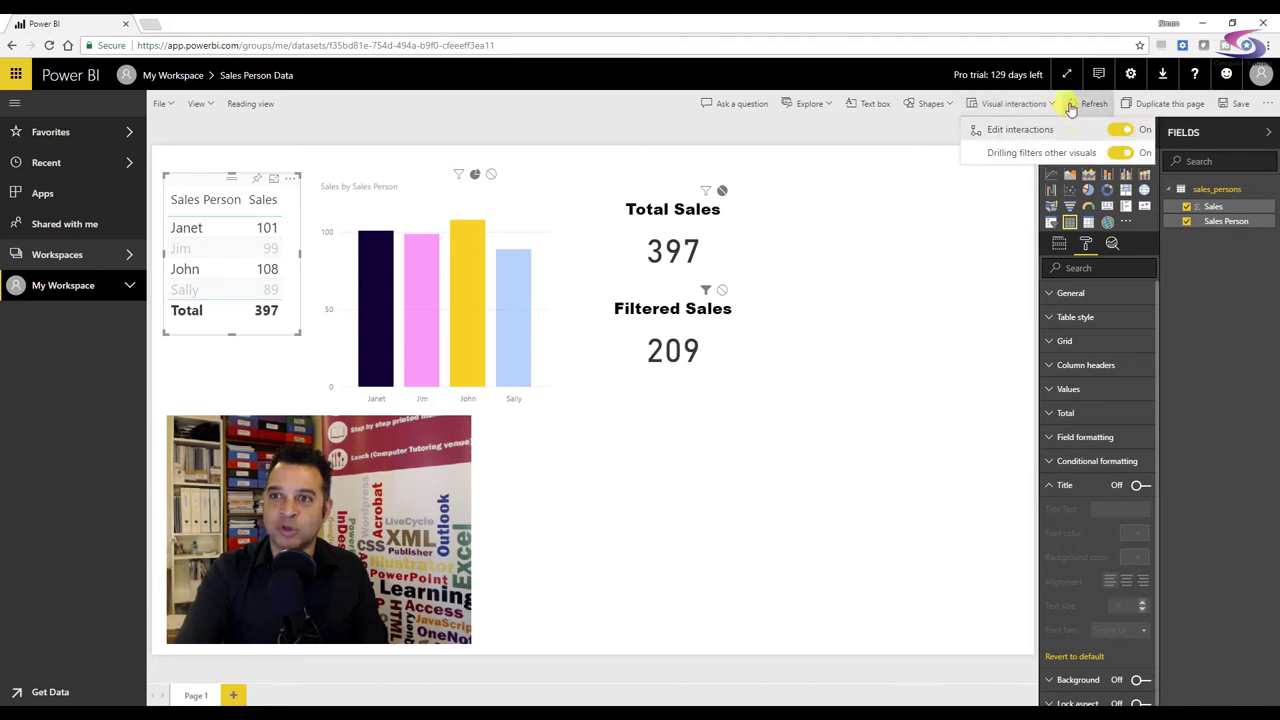
left_click(1122, 130)
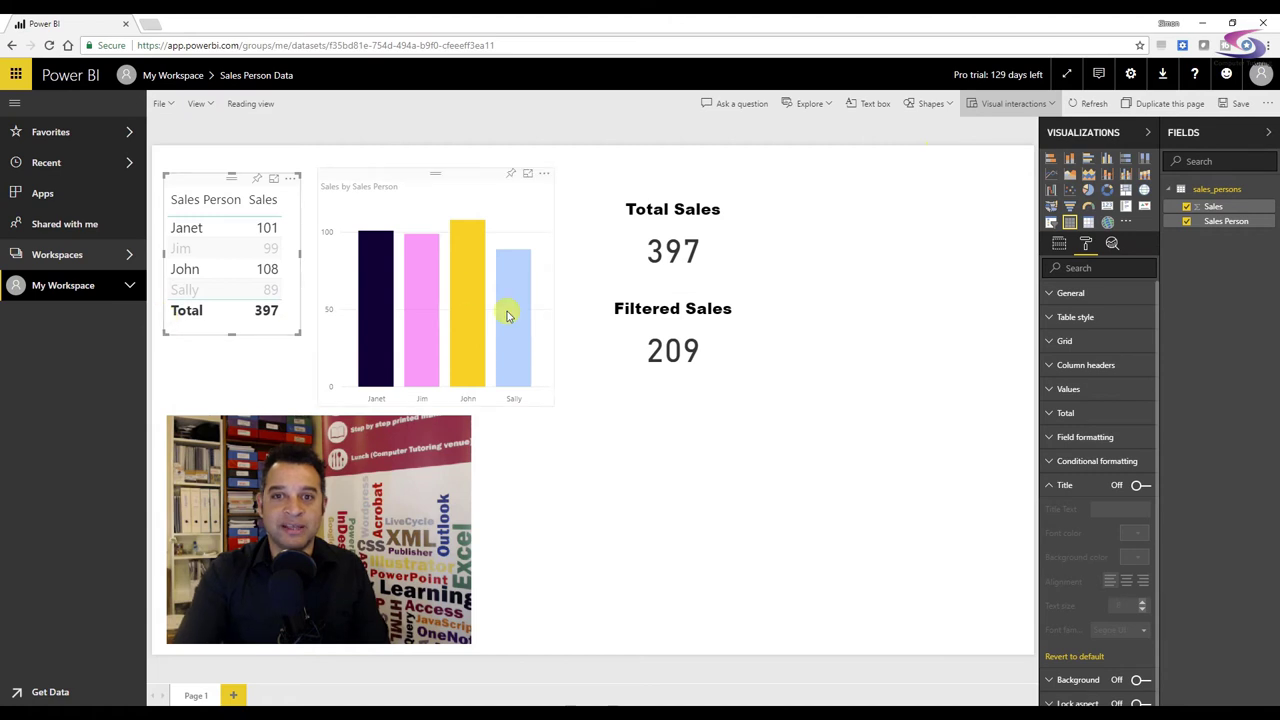
Filter the report by each table row in turn to compare the two cards, and clear the selection.
left_click(200, 250)
left_click(197, 270)
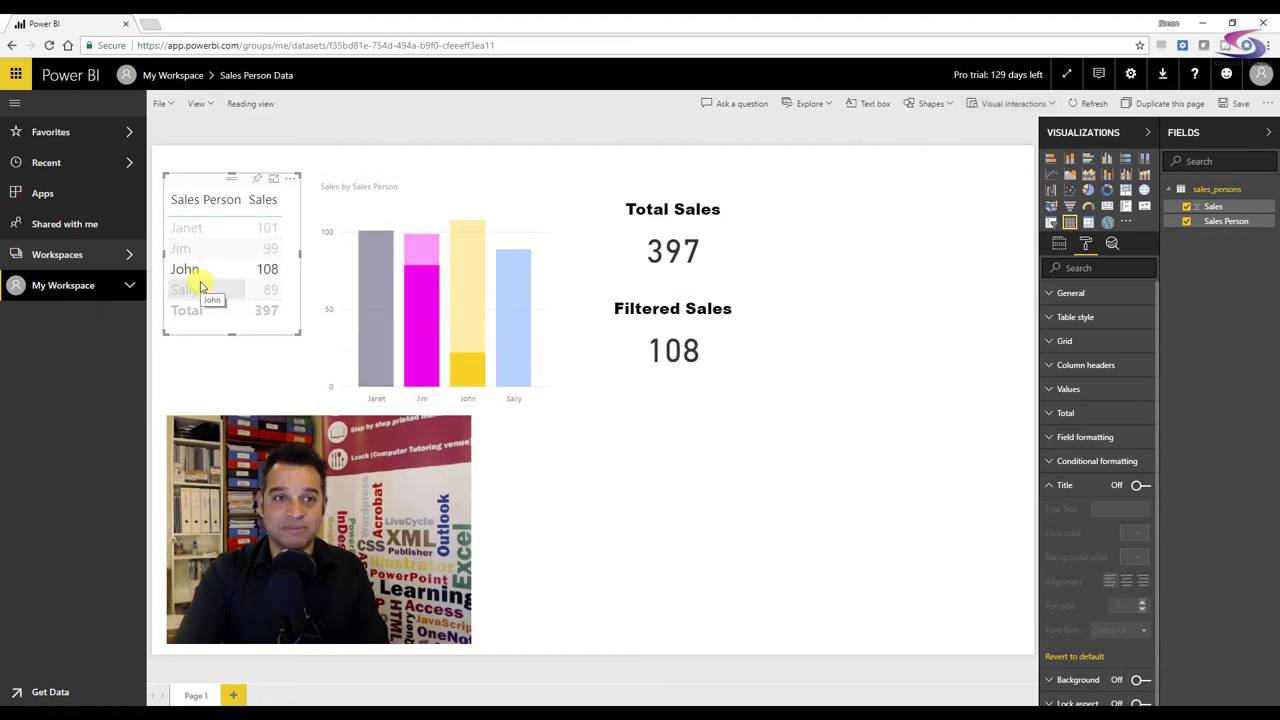
left_click(194, 289)
left_click(268, 310)
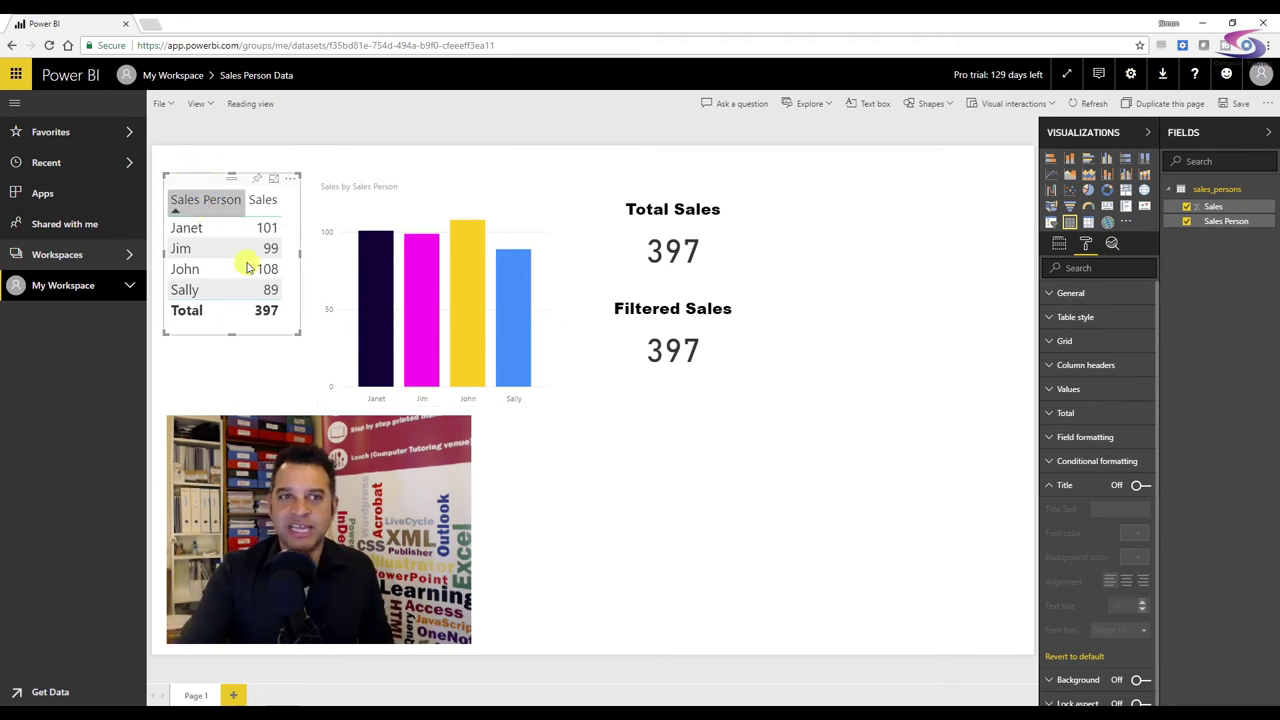
left_click(195, 228)
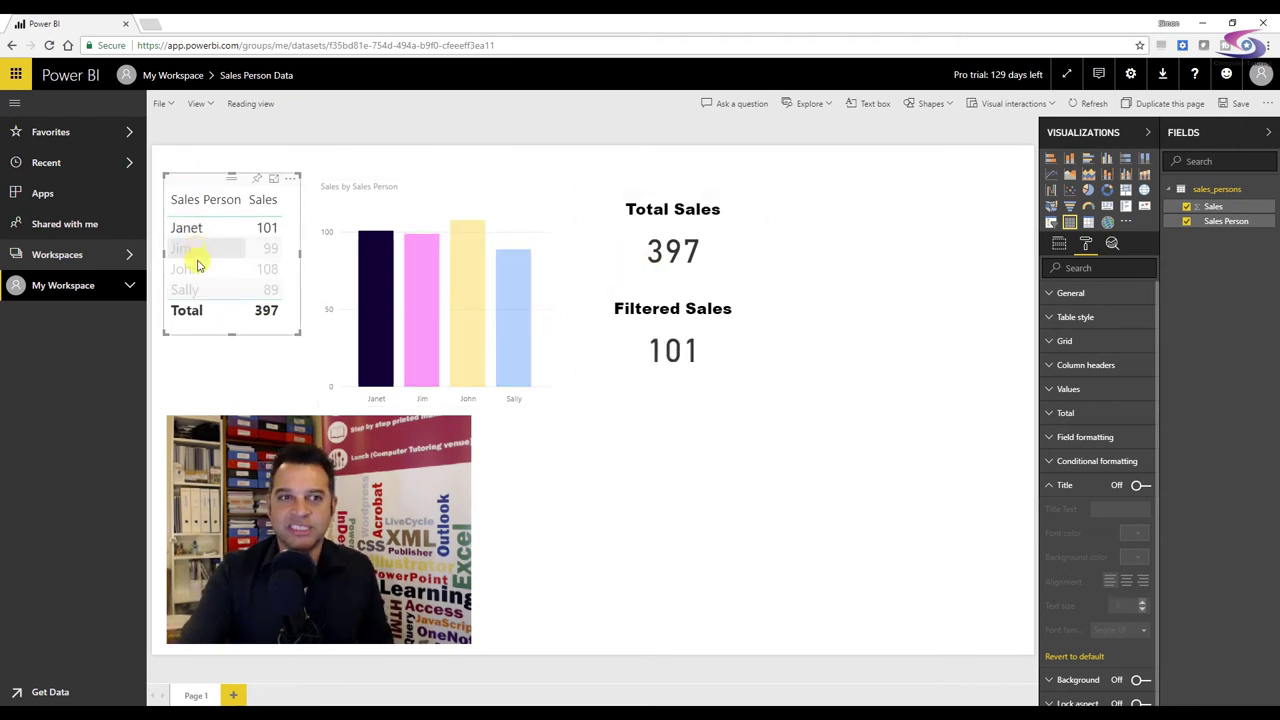
left_click(193, 250)
left_click(190, 269)
left_click(190, 288)
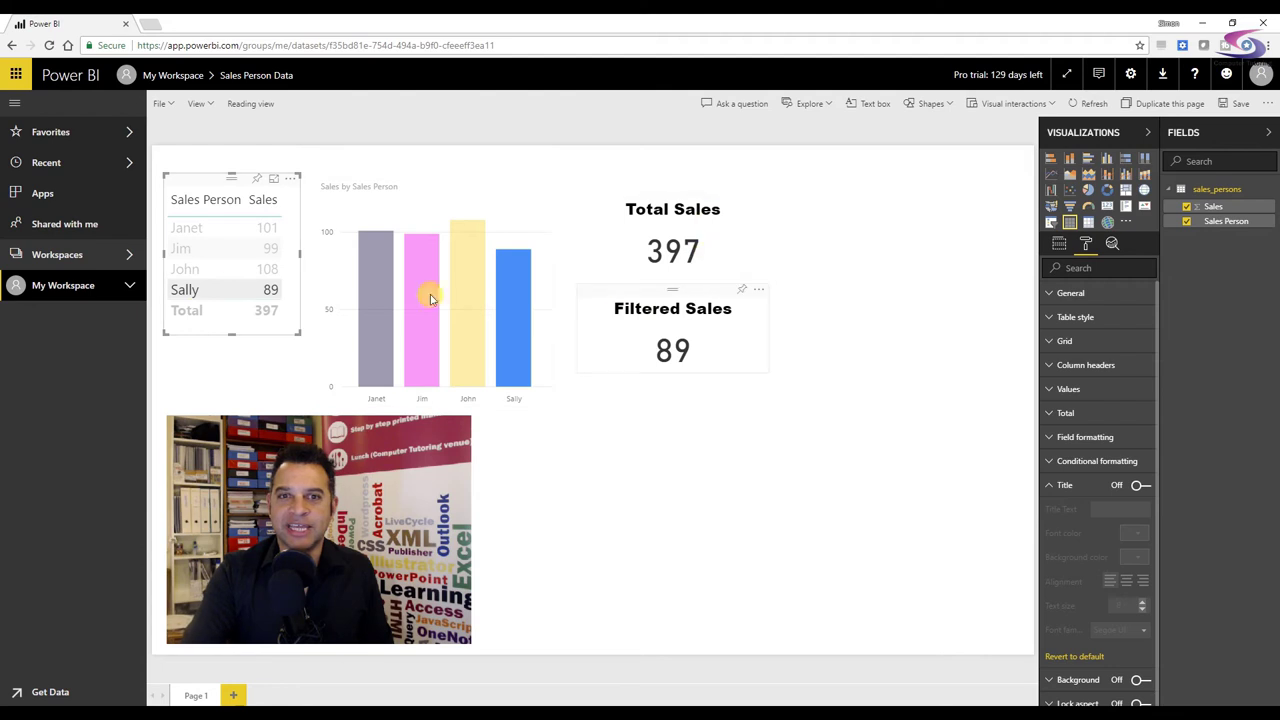
left_click(184, 287)
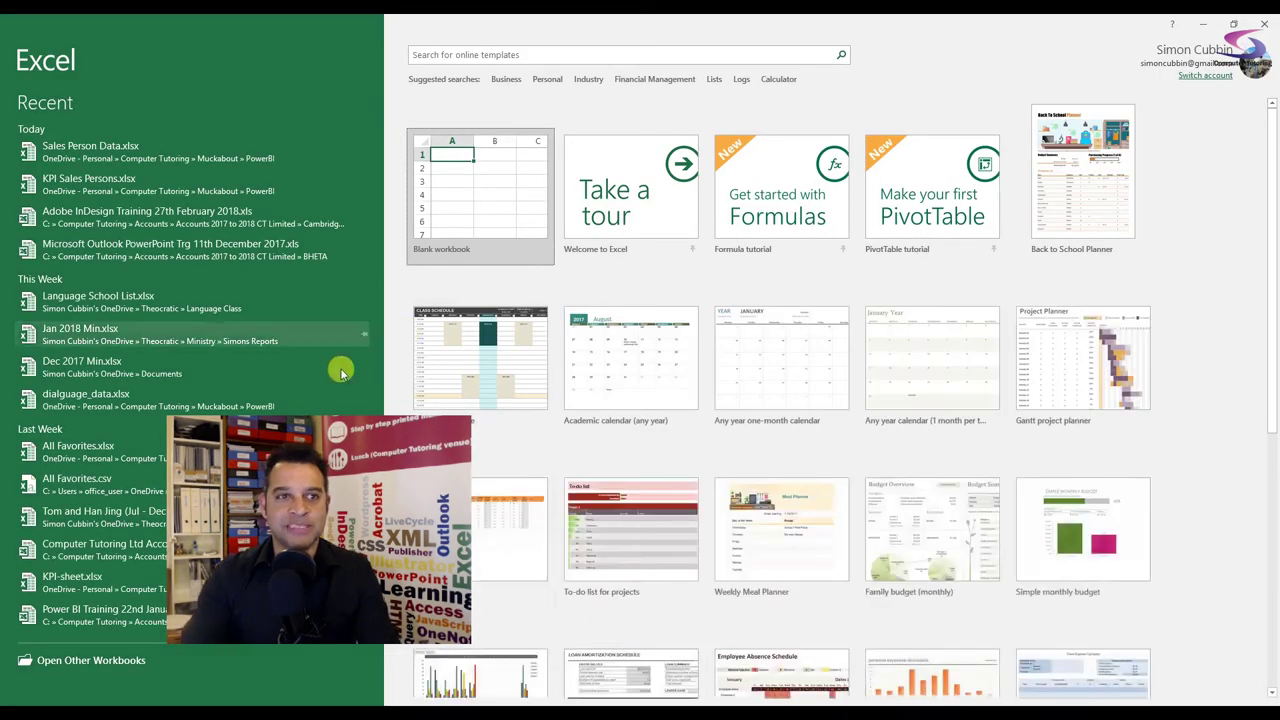
Open the workbook Sales Person Data.xlsx in Excel and extend its table with a Target column header in C1.
left_click(198, 152)
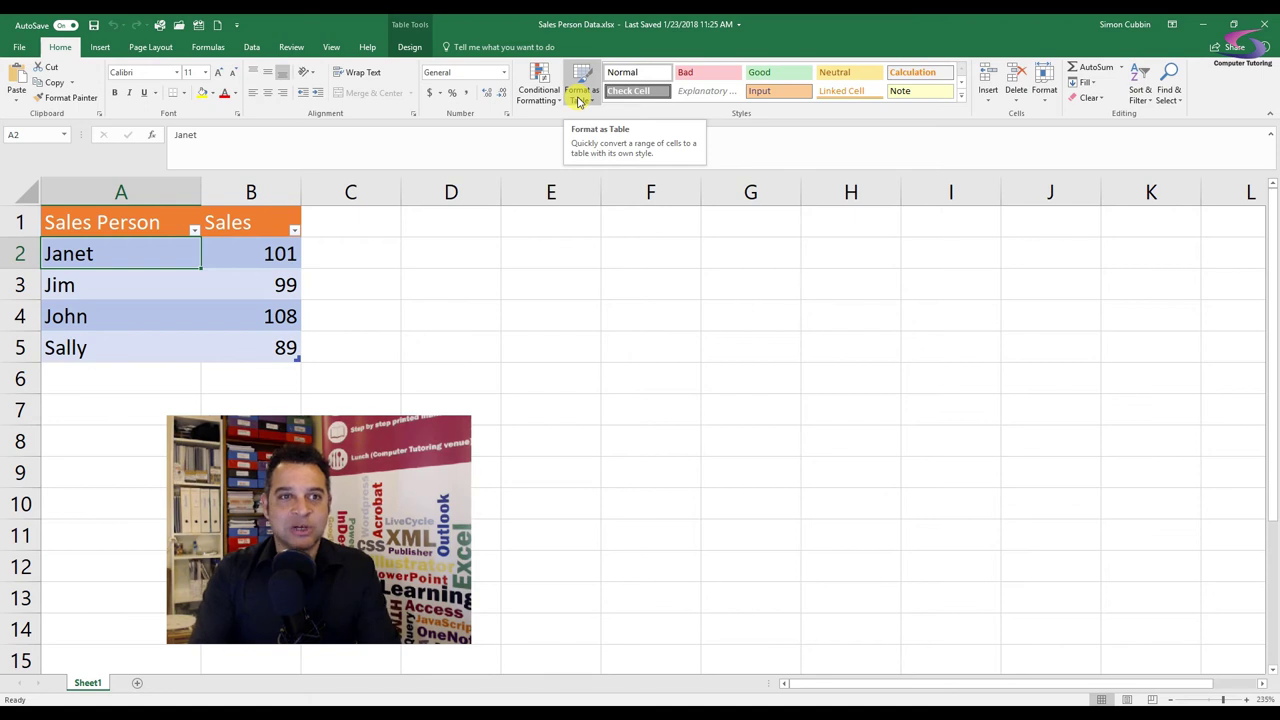
left_click(360, 218)
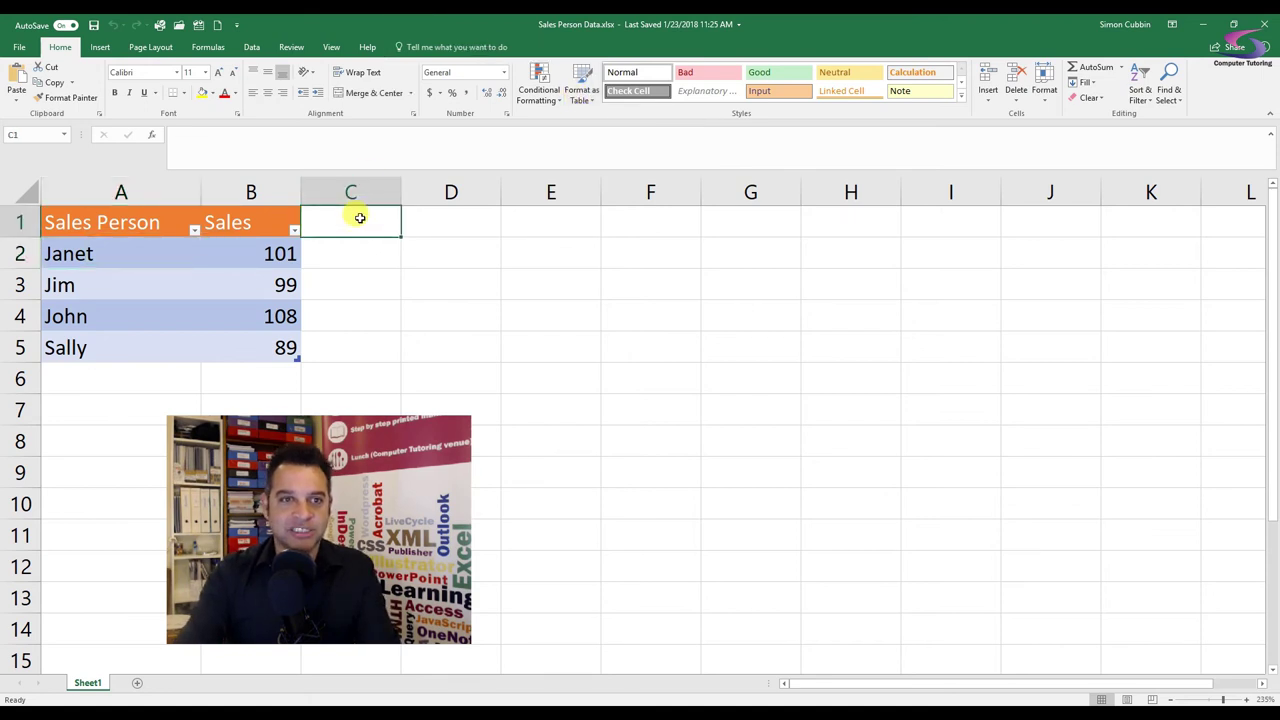
type("Tar")
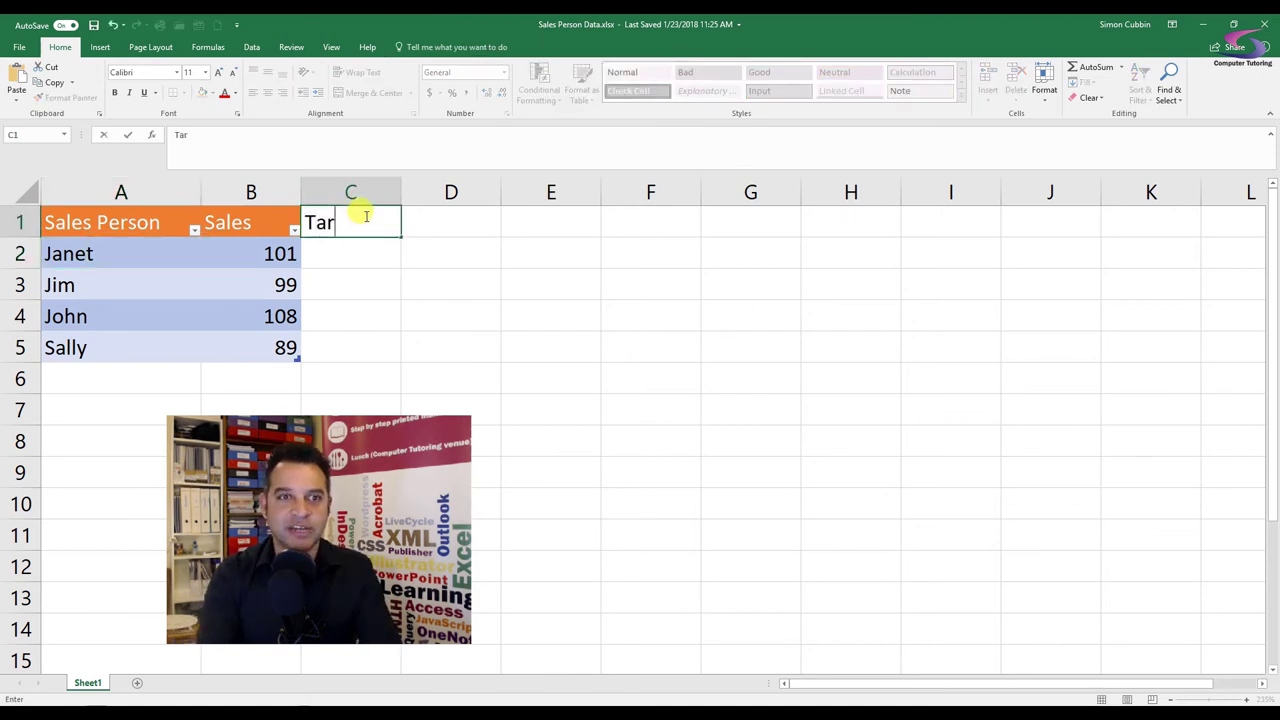
type("get")
key("Tab")
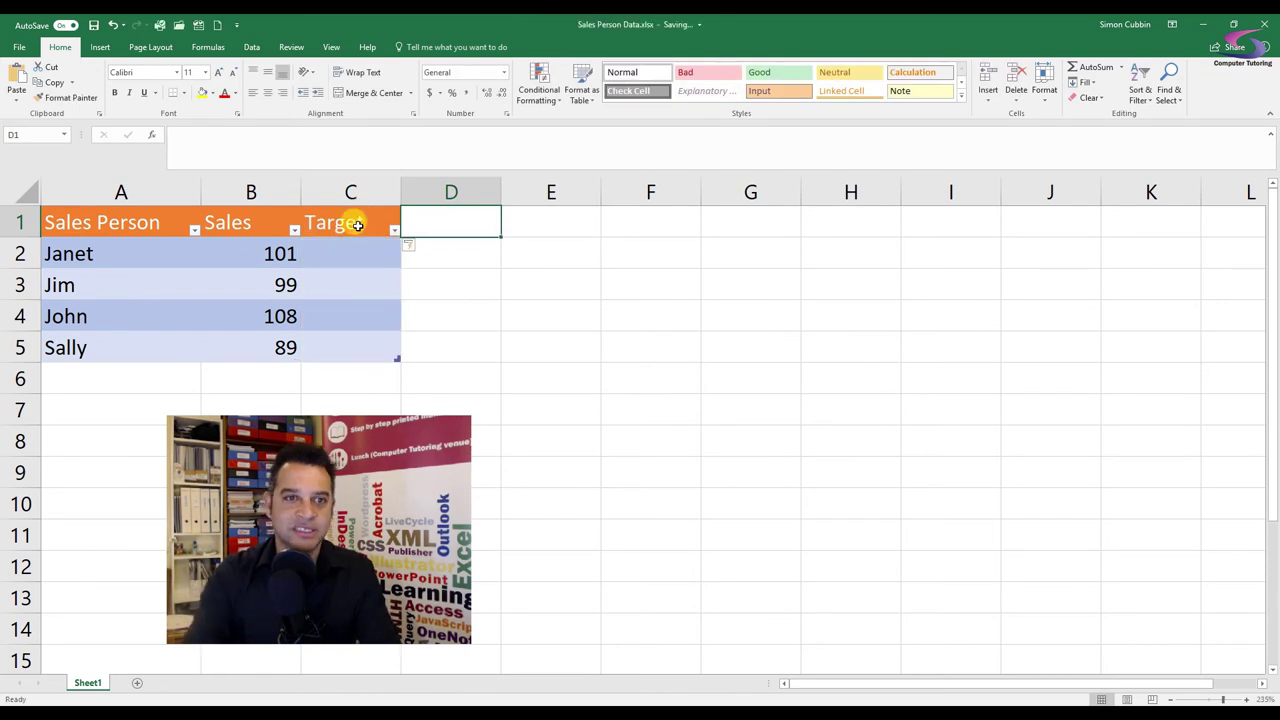
Enter a target of 100 for every sales person in C2:C5 and close the workbook.
left_click(357, 254)
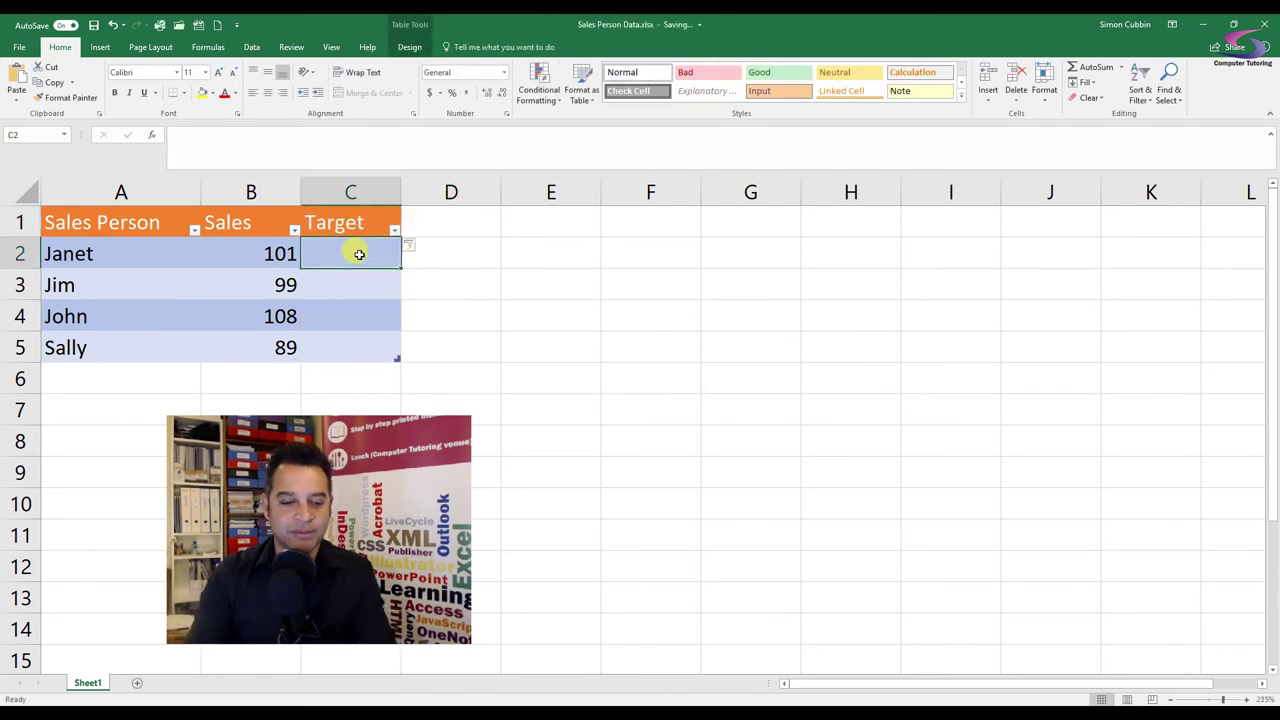
type("100")
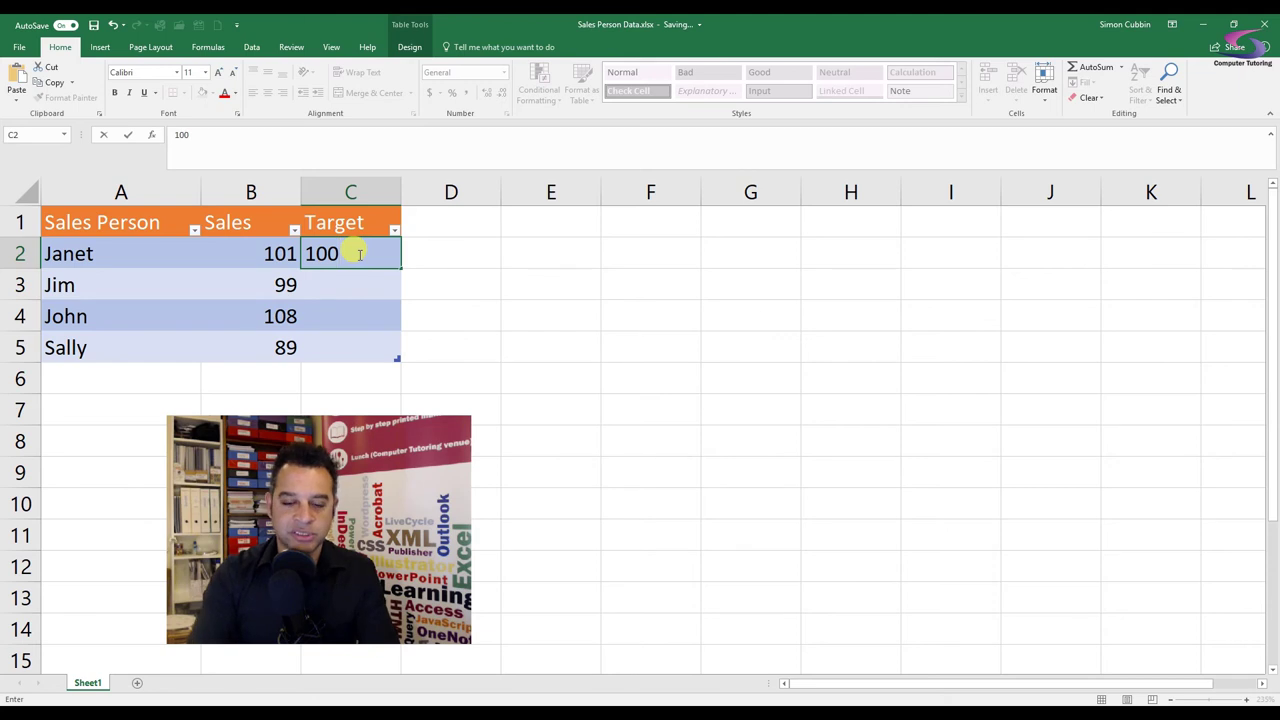
key("Return")
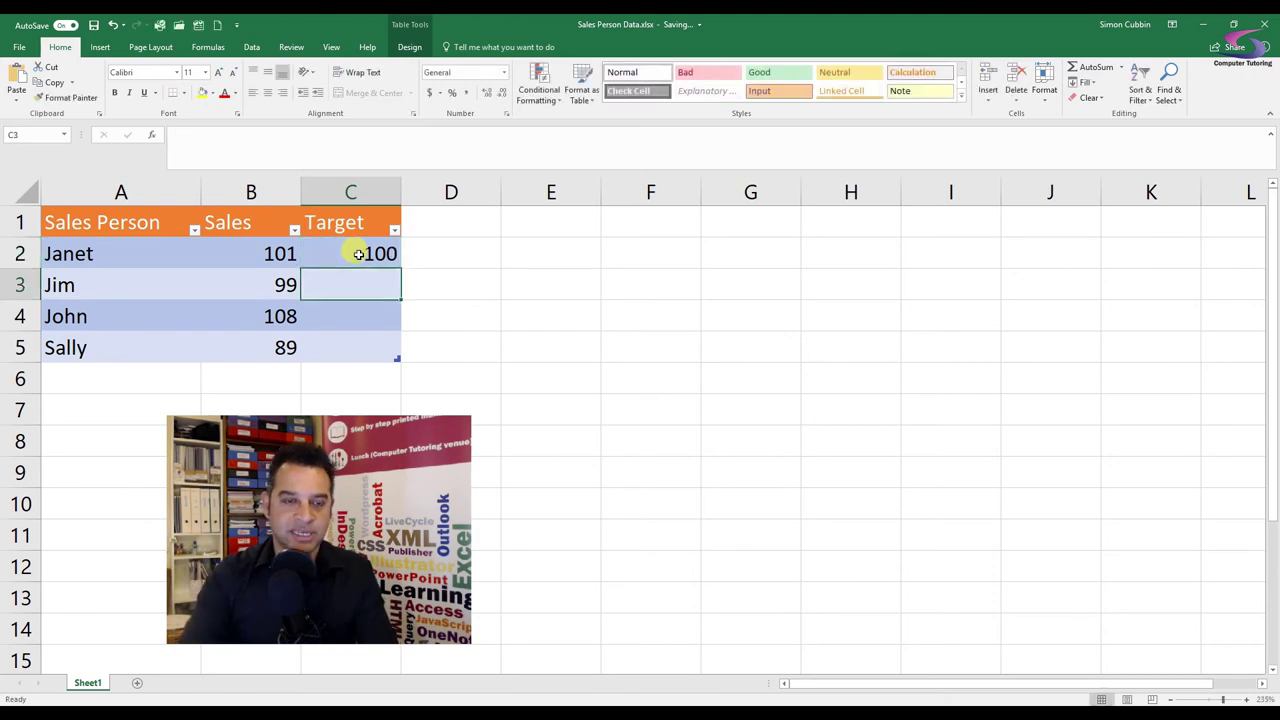
type("100")
key("Return")
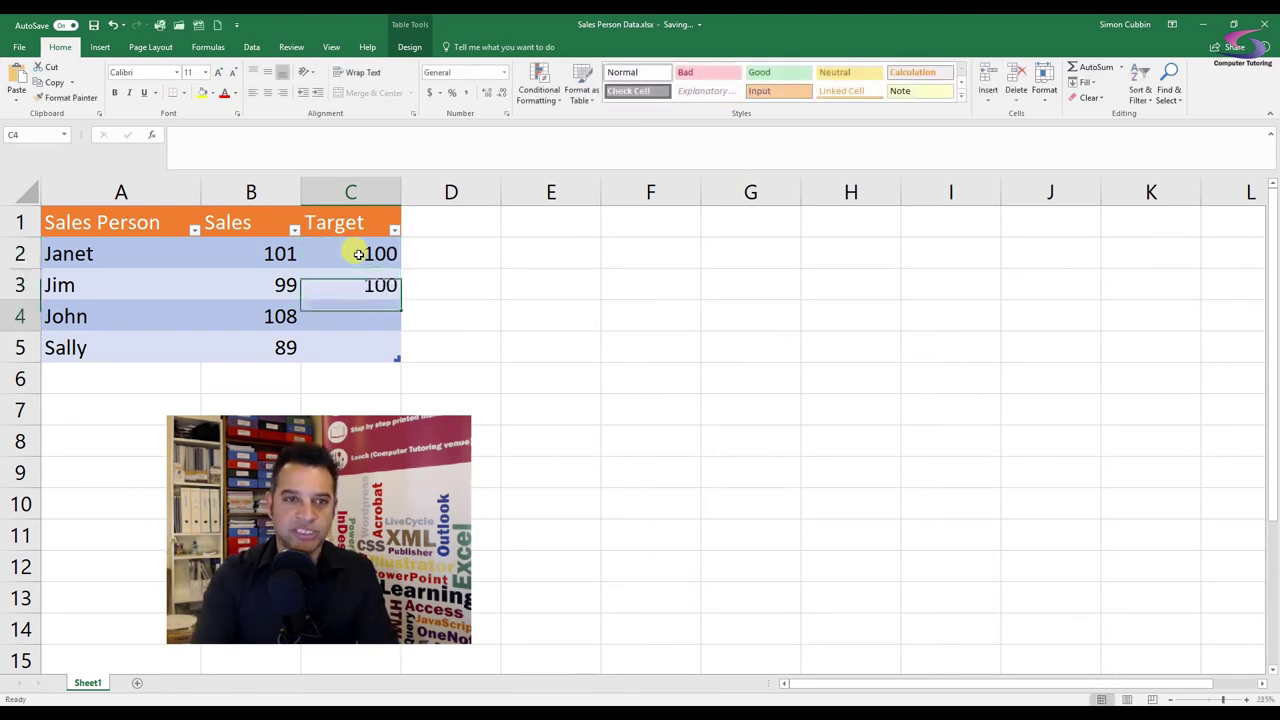
type("1")
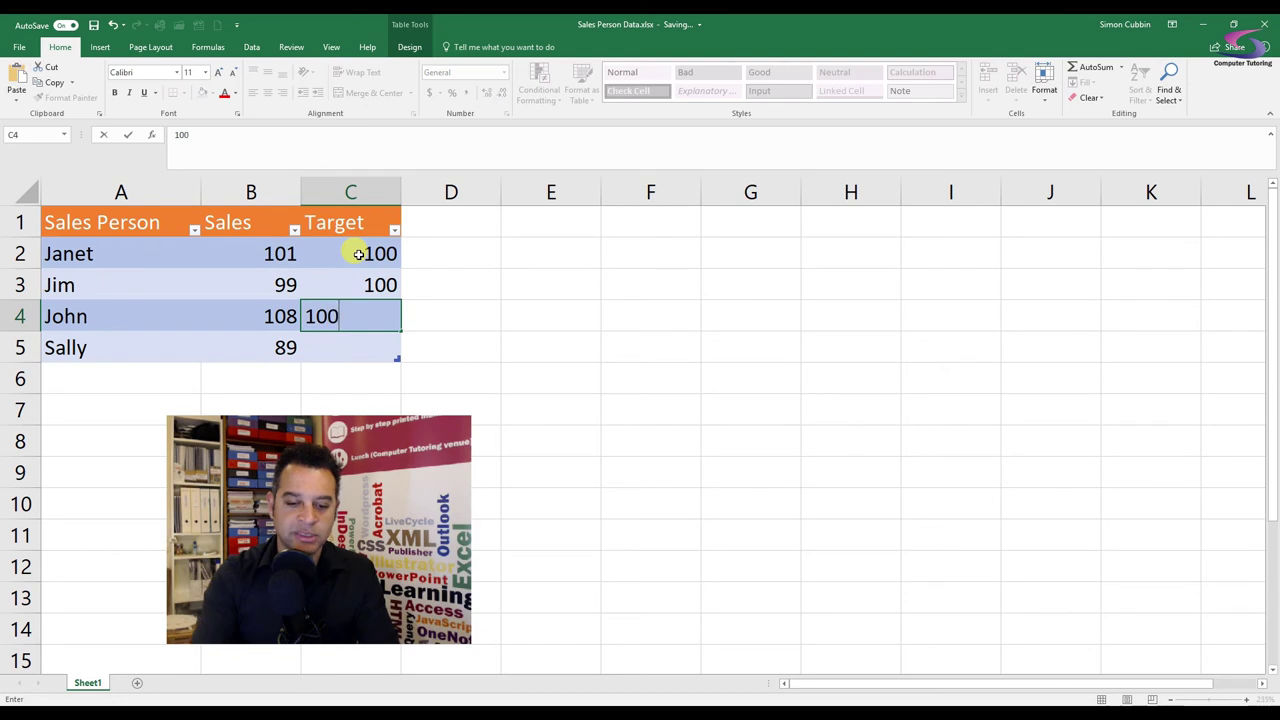
type("00")
key("Return")
left_click(358, 254)
left_click_drag(399, 268, 398, 357)
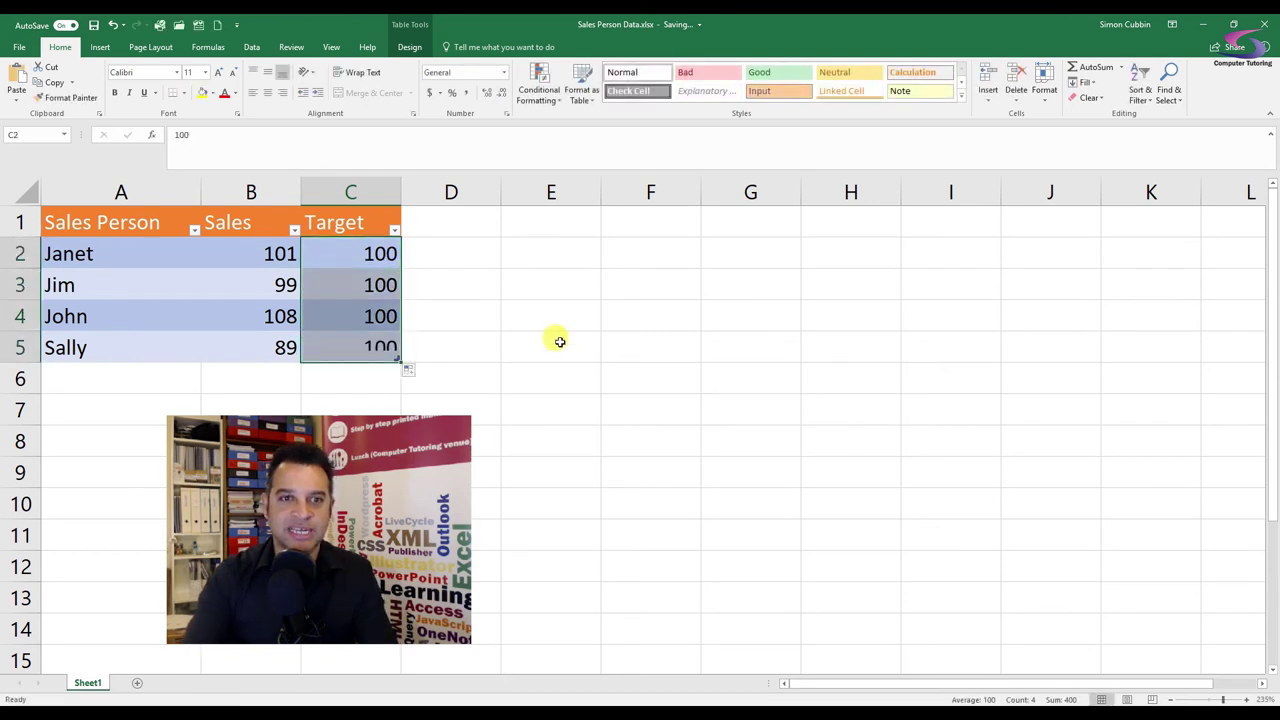
left_click(494, 284)
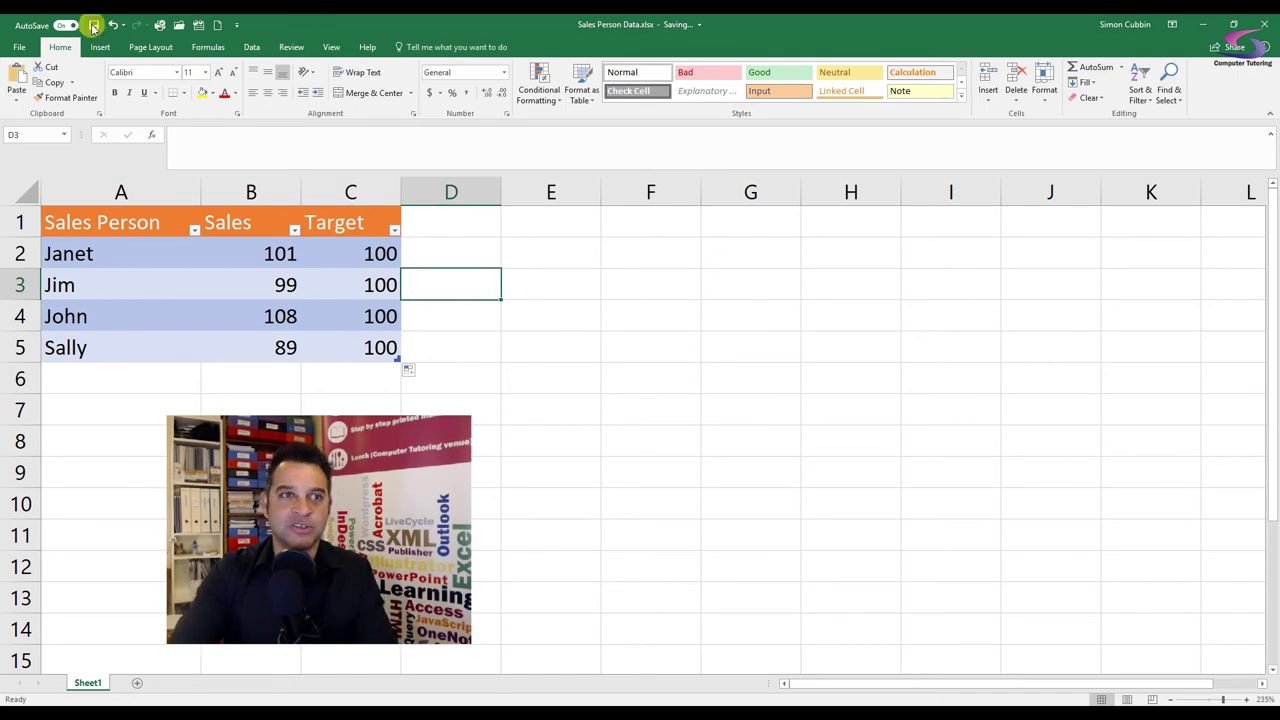
left_click(1265, 24)
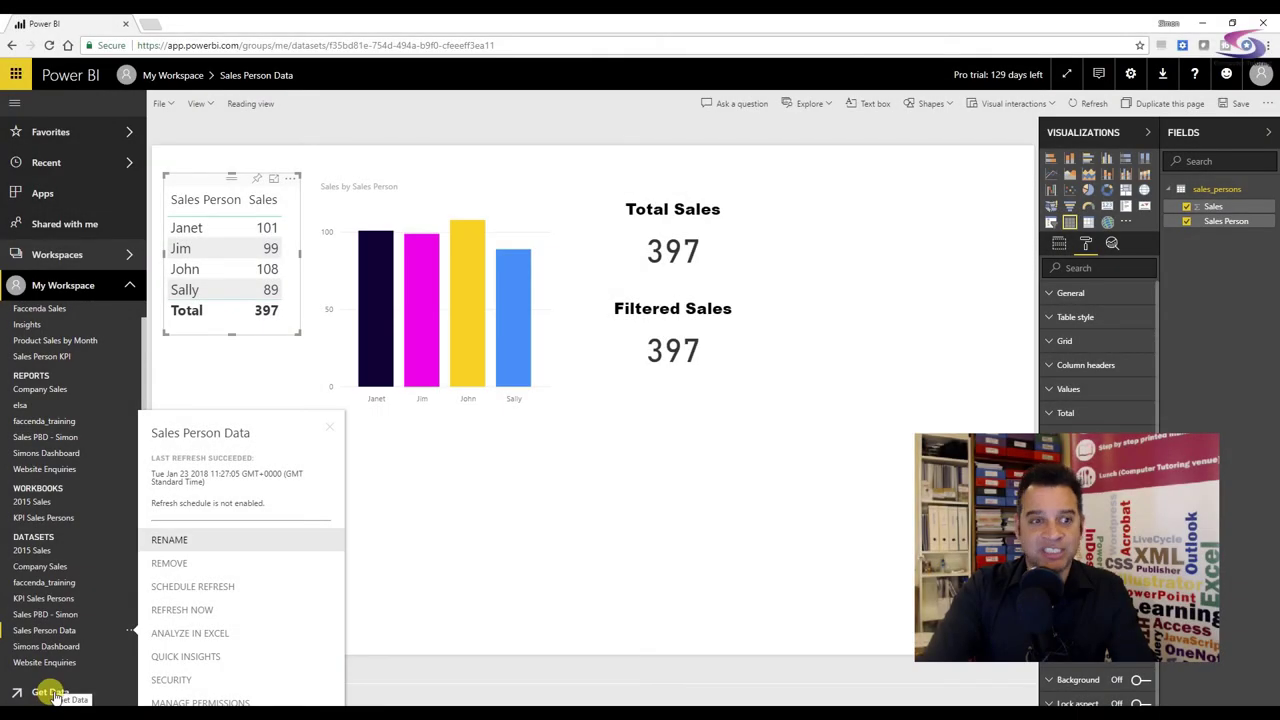
Leave the report for Get Data and save its changes under the name Sales Persons Report.
left_click(52, 693)
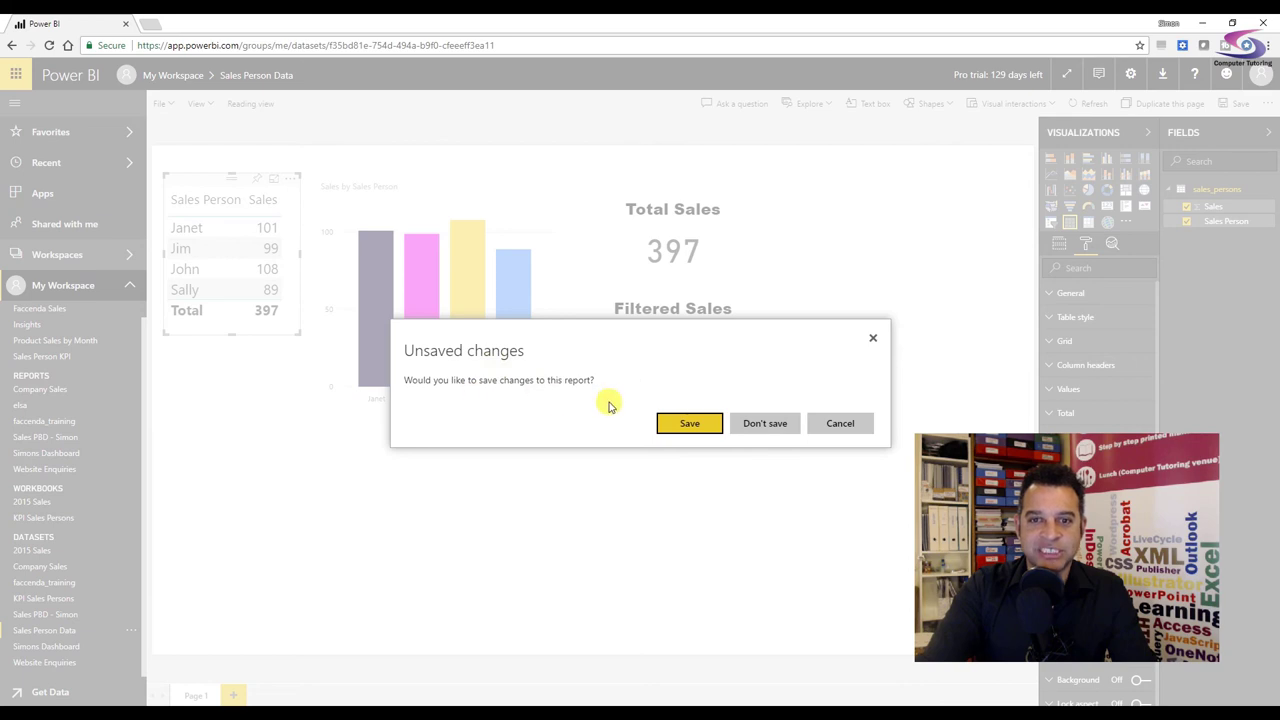
left_click(700, 428)
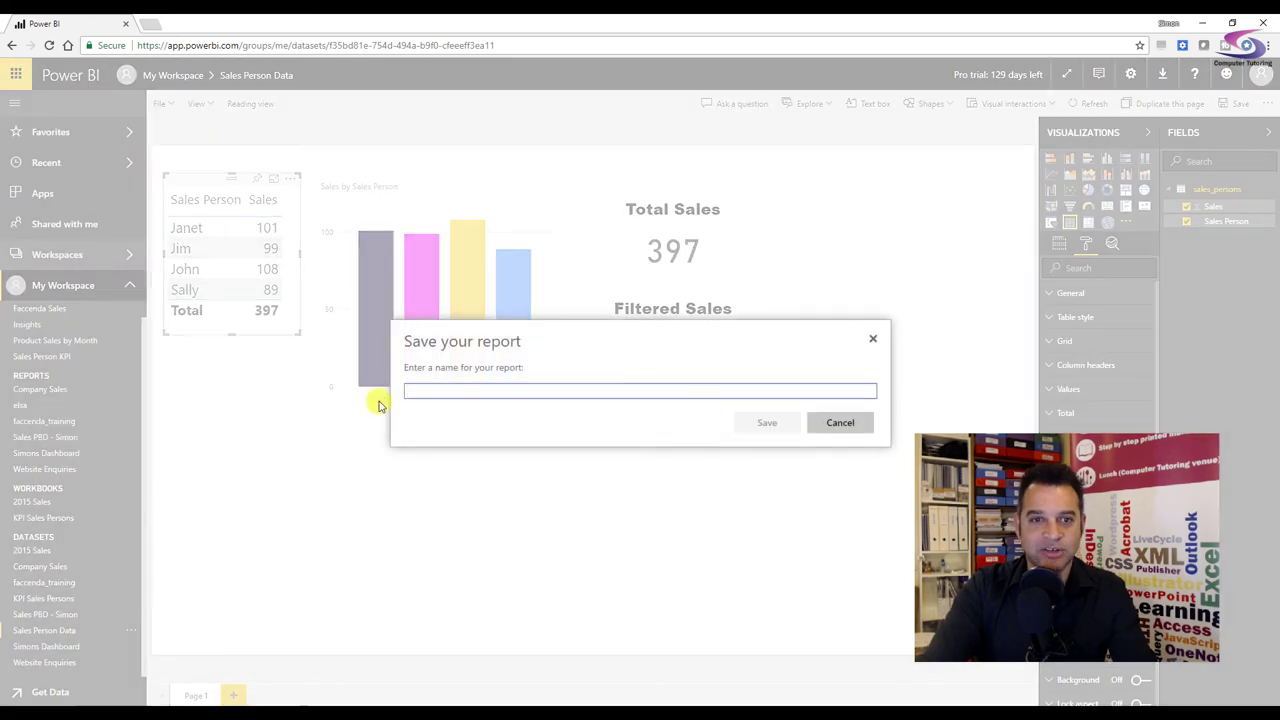
type("Sales Persons Report")
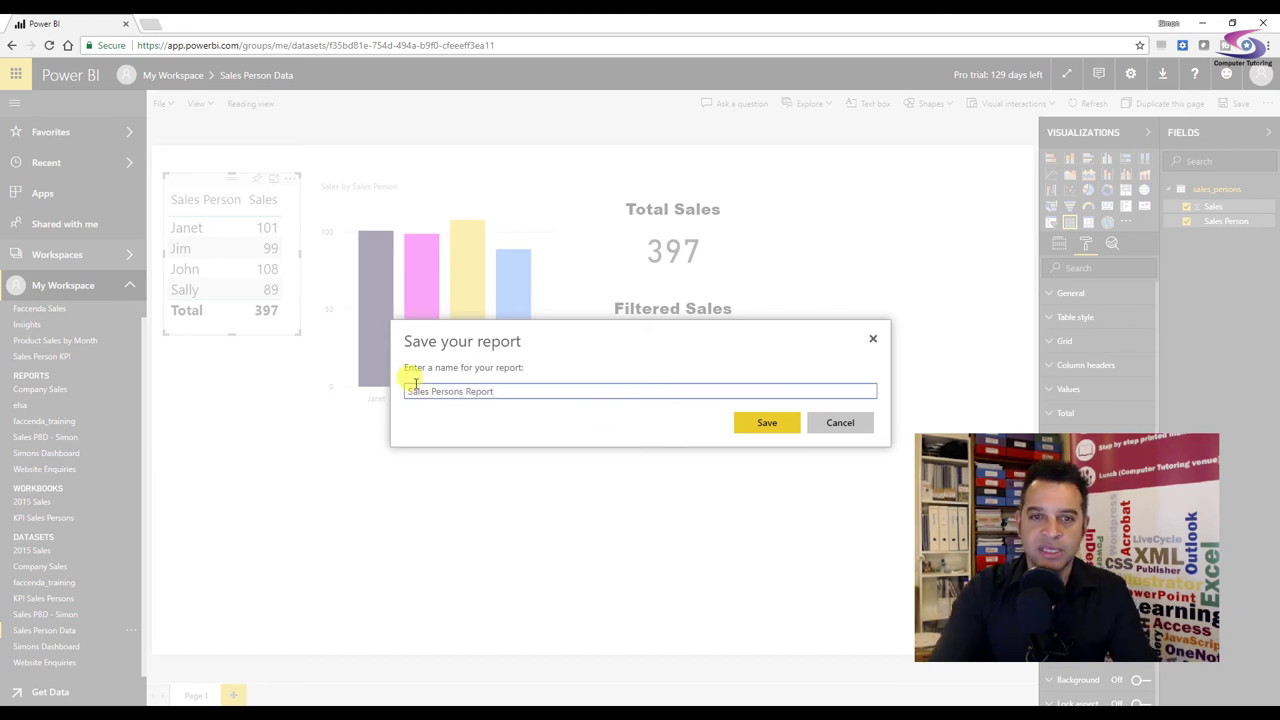
left_click(785, 424)
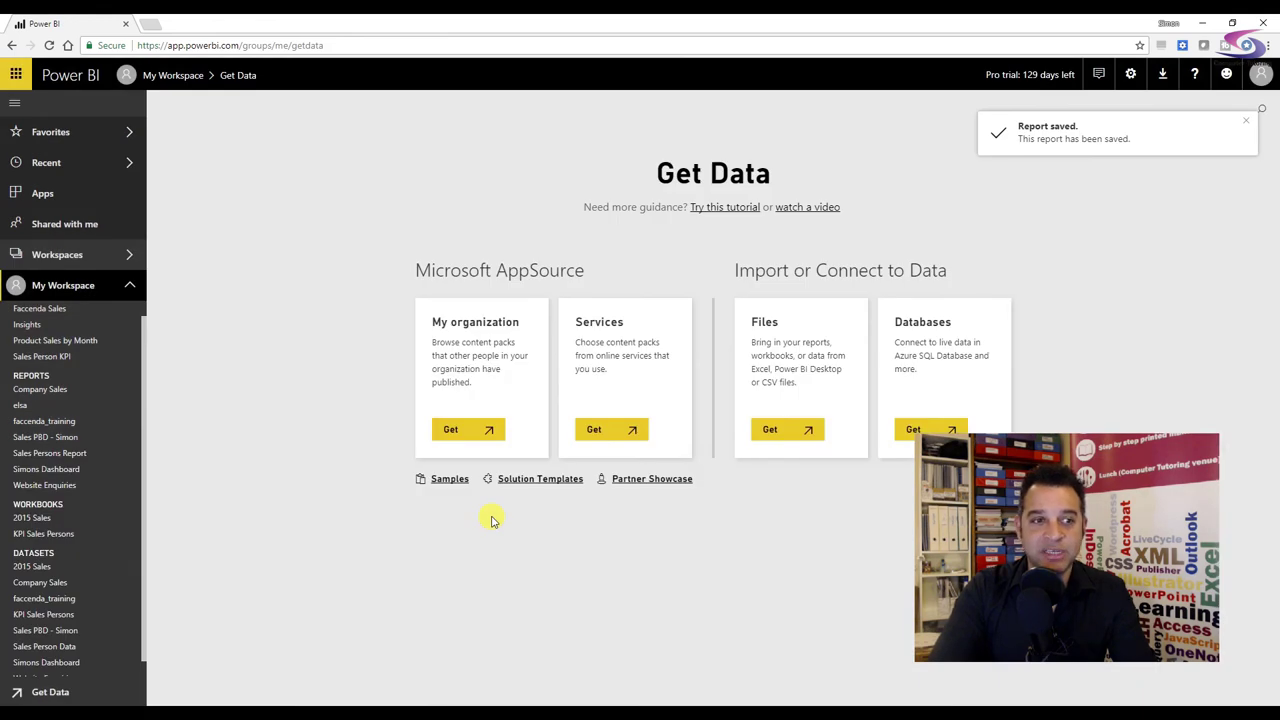
Reopen the saved report for editing and save a copy of it, also named Sales Persons Report.
left_click(50, 453)
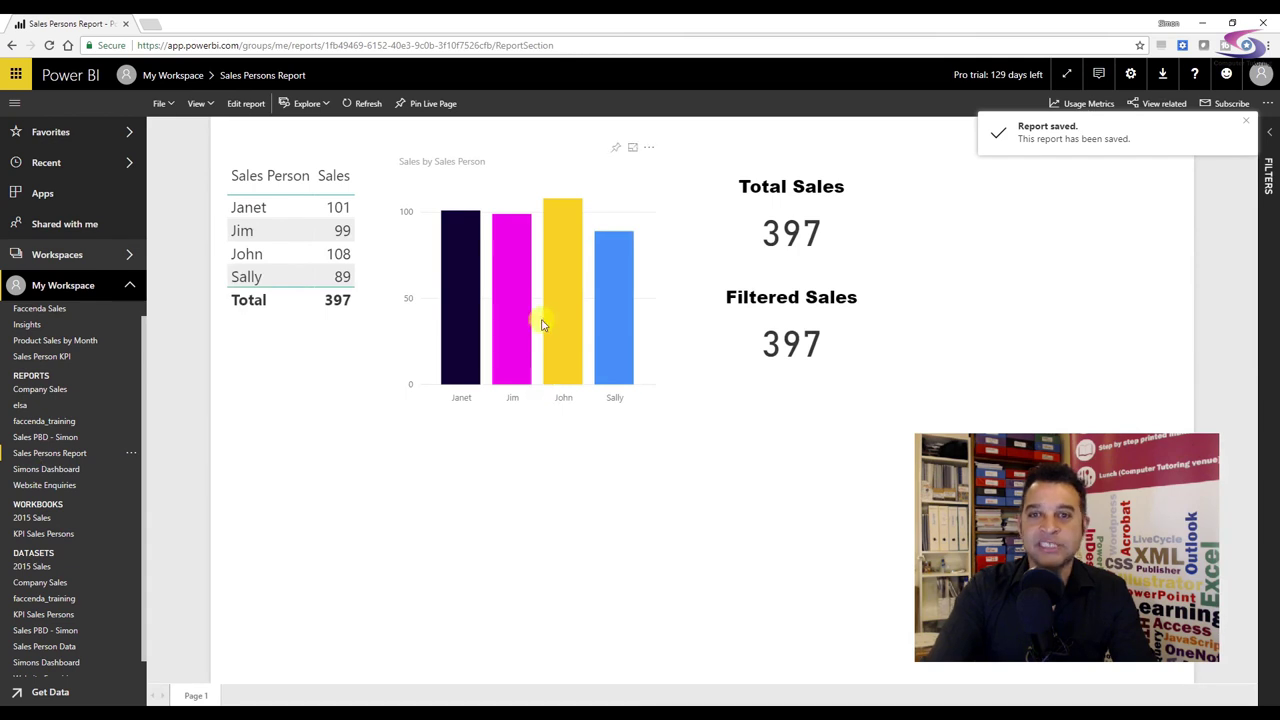
left_click(163, 104)
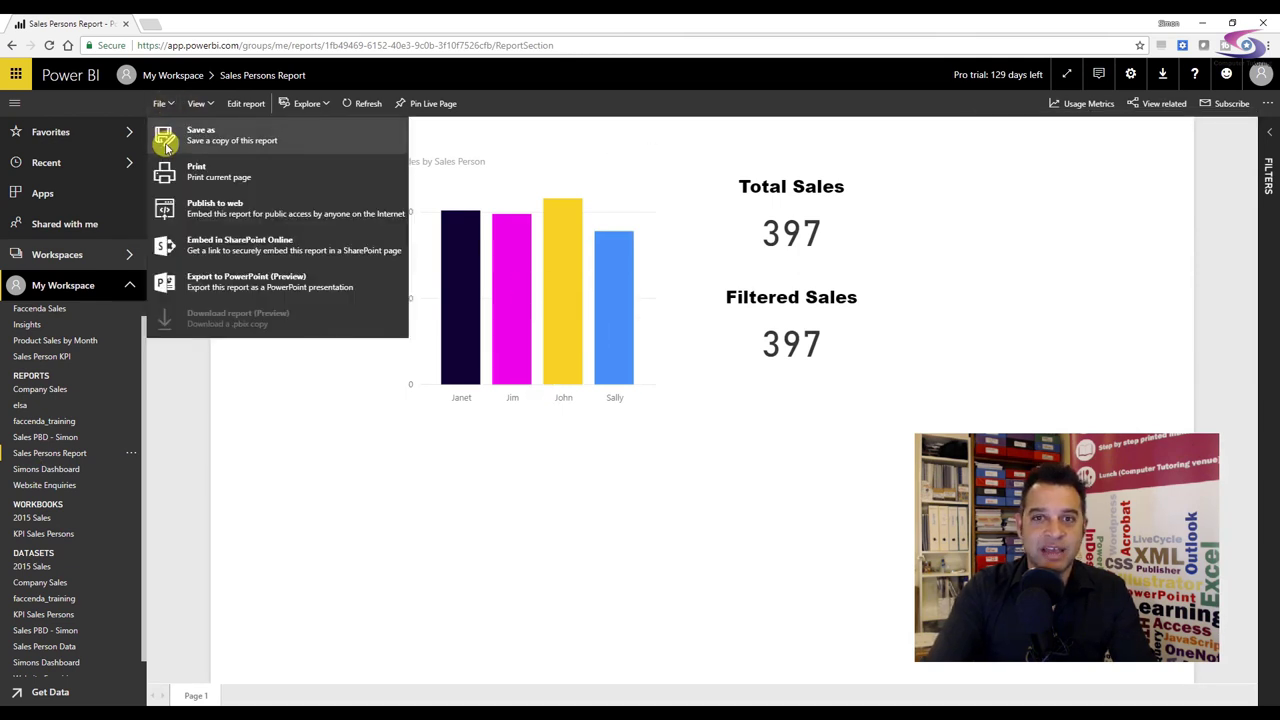
left_click(806, 212)
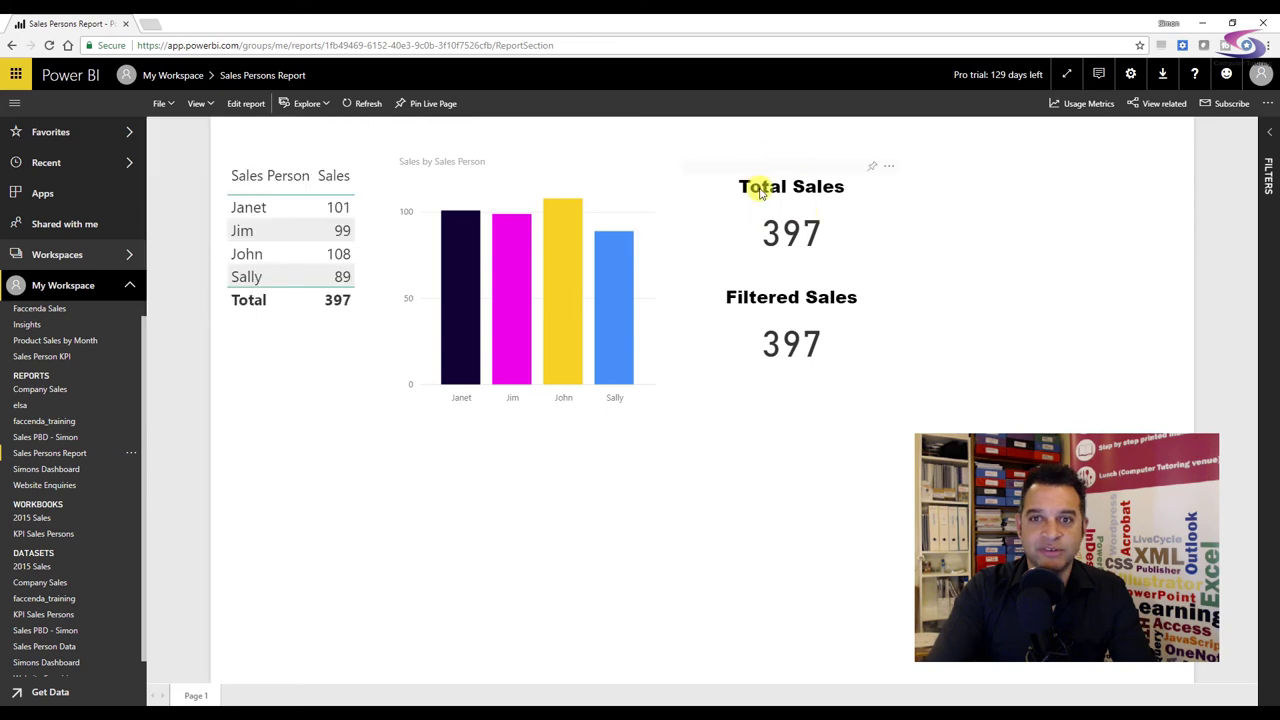
left_click(240, 105)
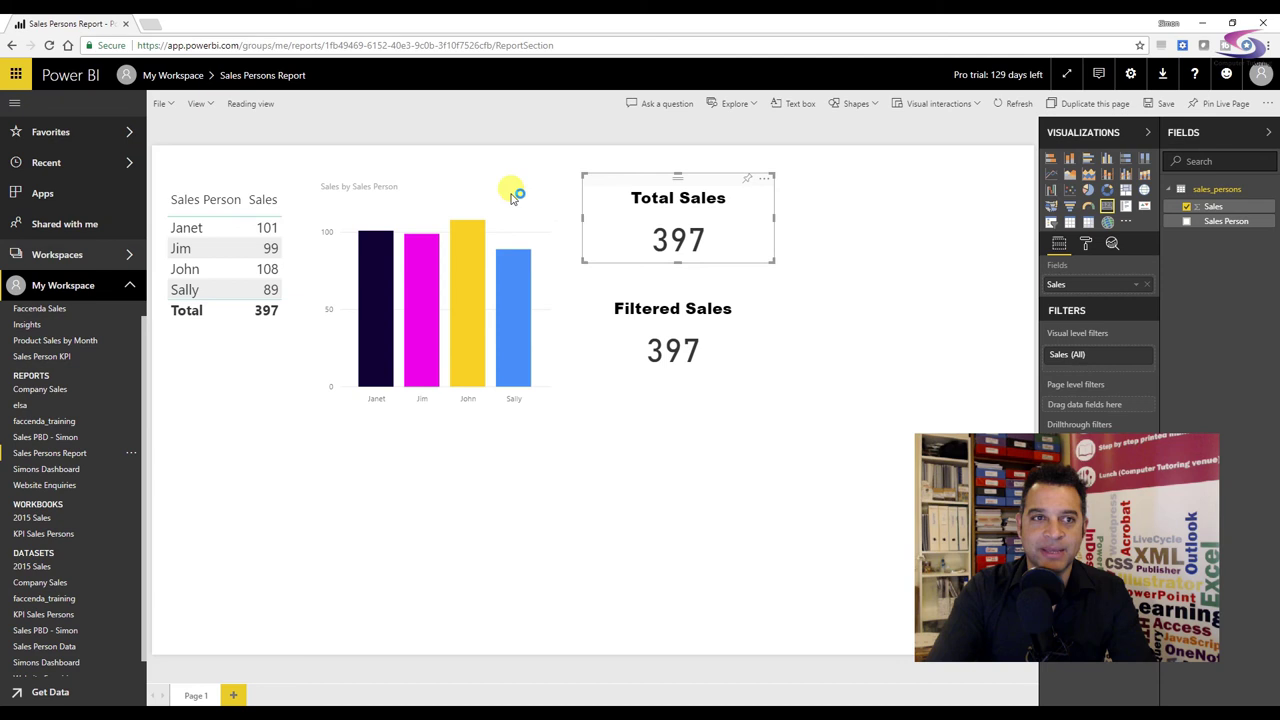
left_click(161, 103)
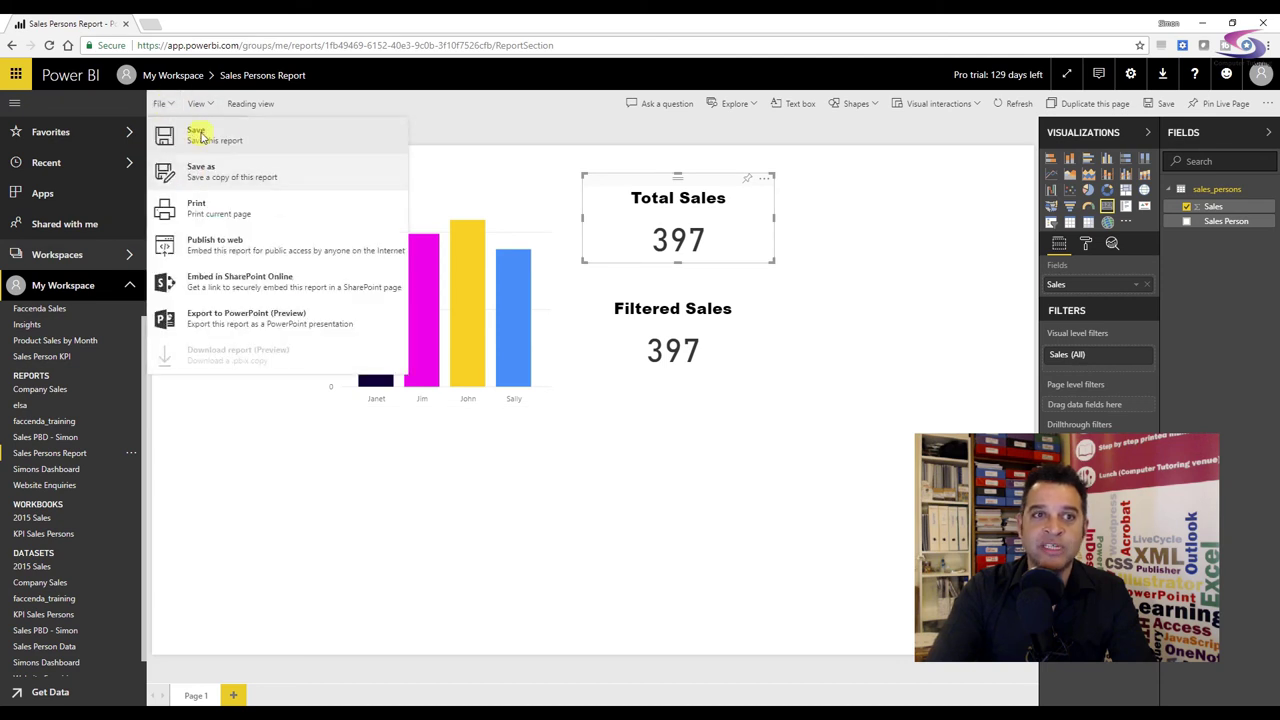
left_click(200, 168)
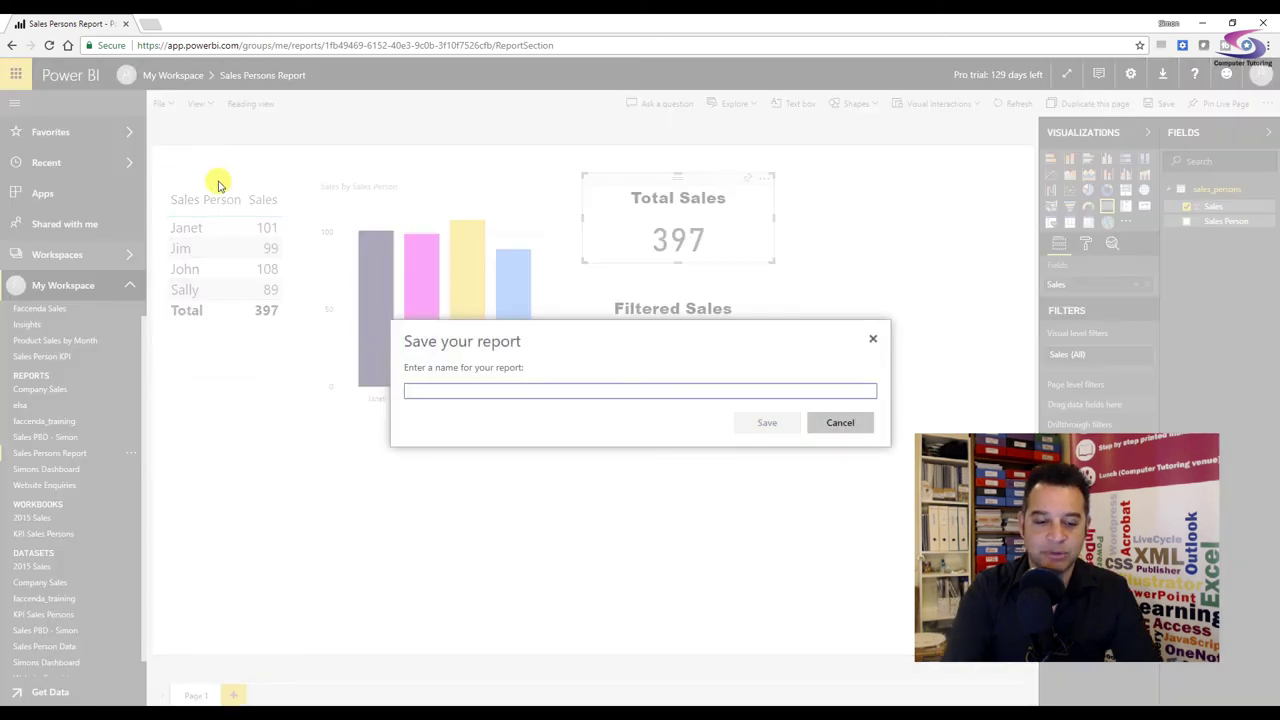
type("Sales Persons Report")
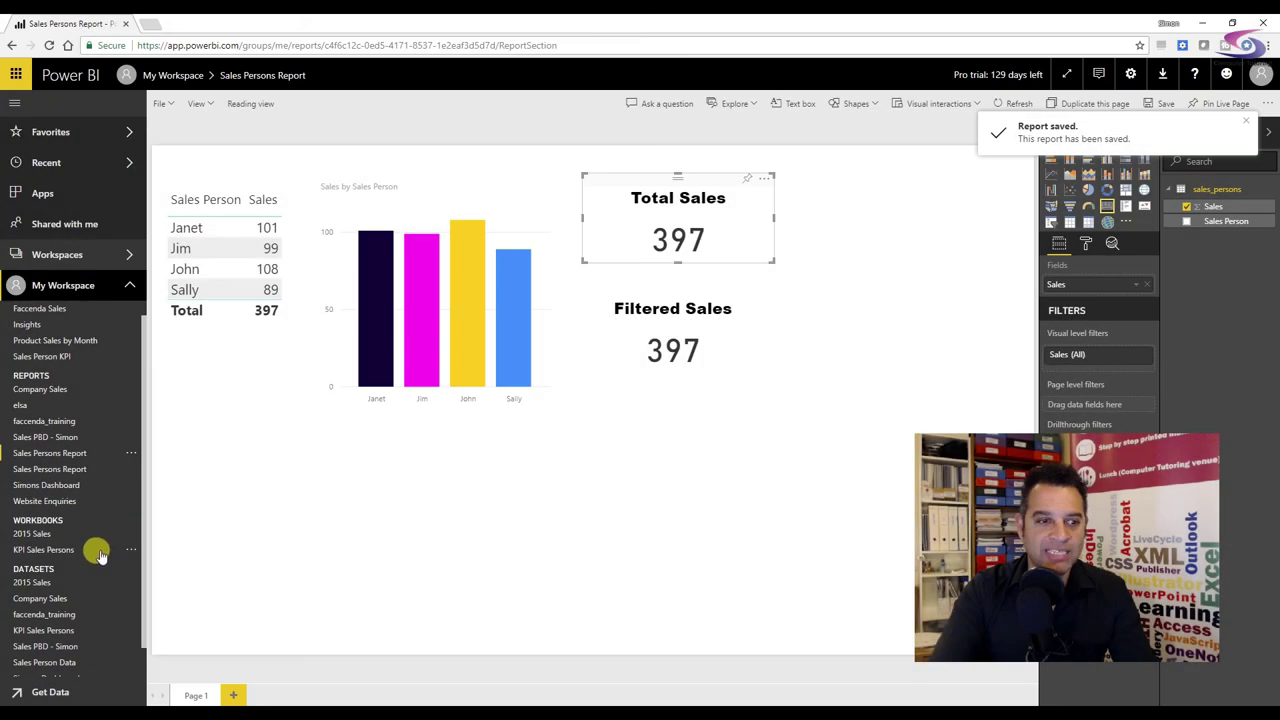
Import the local Excel file Sales Person Data.xlsx into Power BI, replacing the existing dataset of that name.
scroll(94, 551, "down", 1)
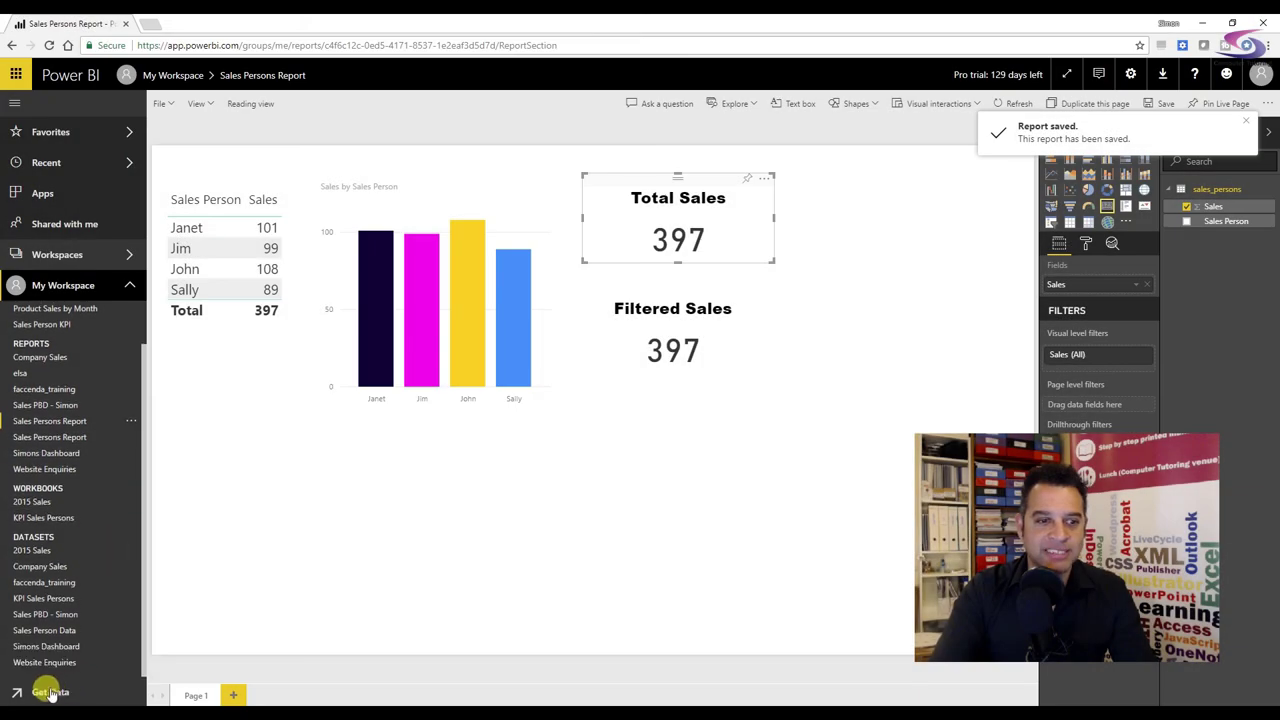
left_click(45, 691)
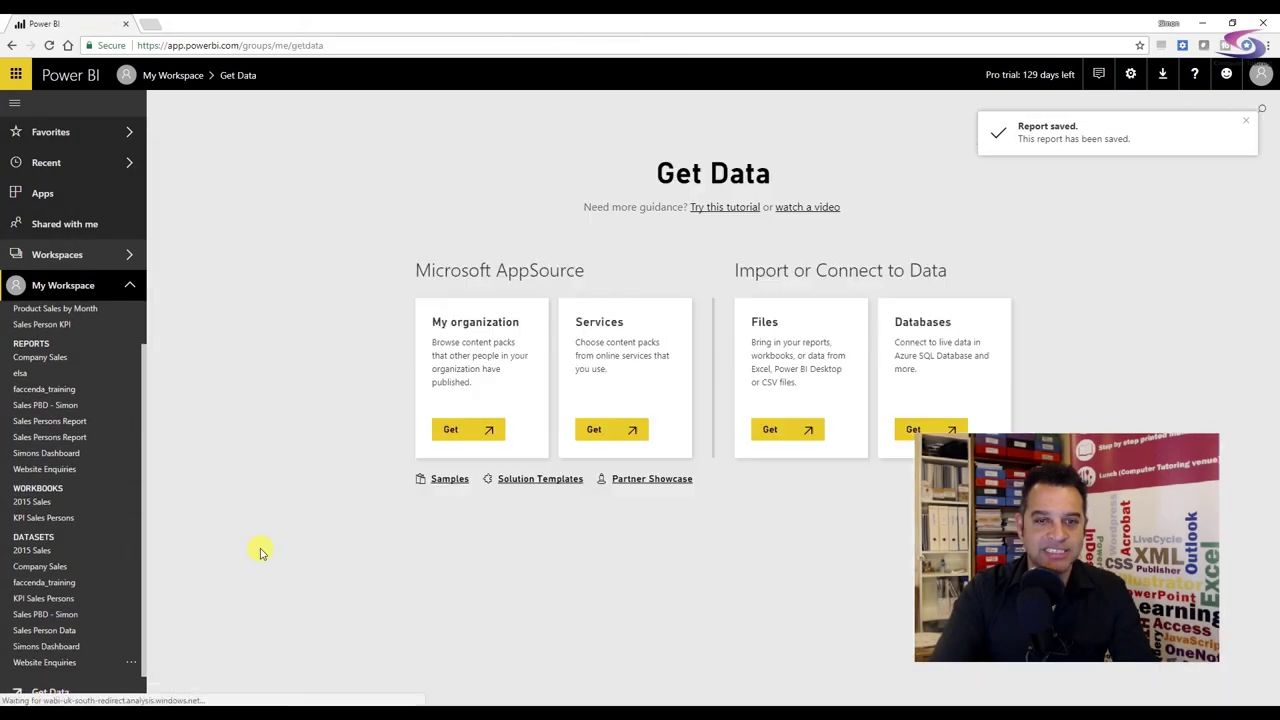
left_click(797, 432)
left_click(386, 198)
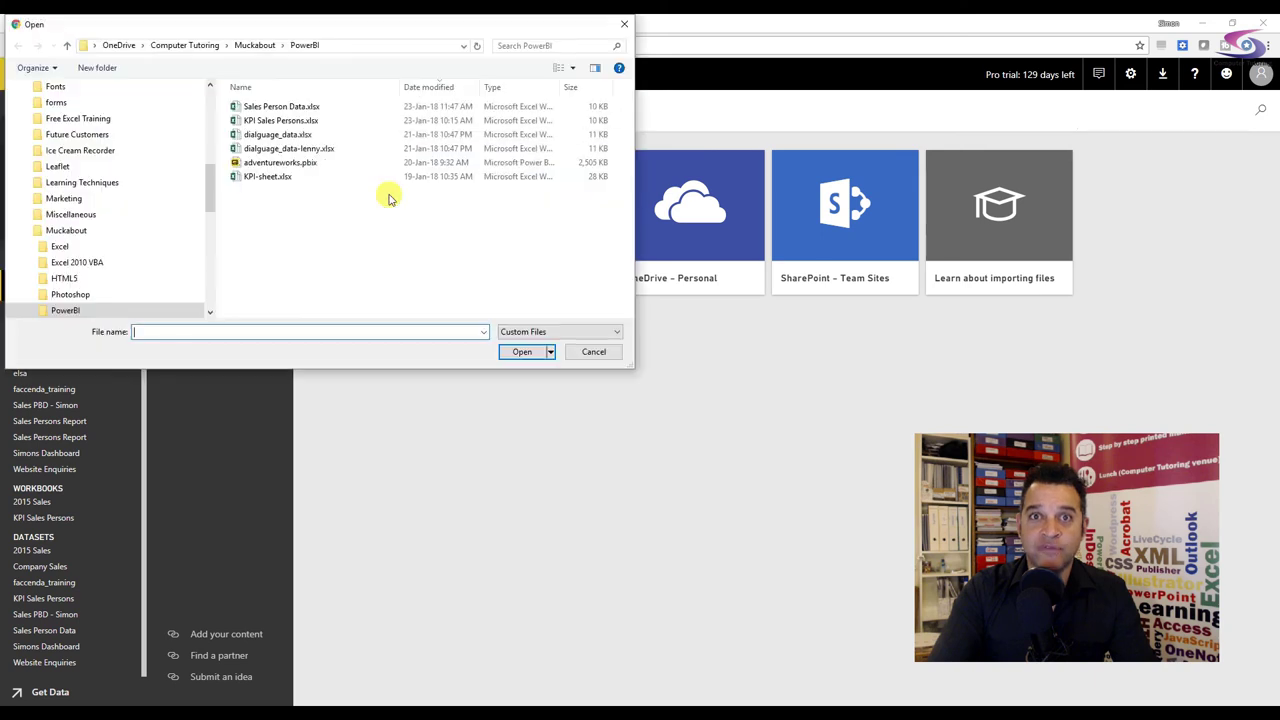
left_click(243, 107)
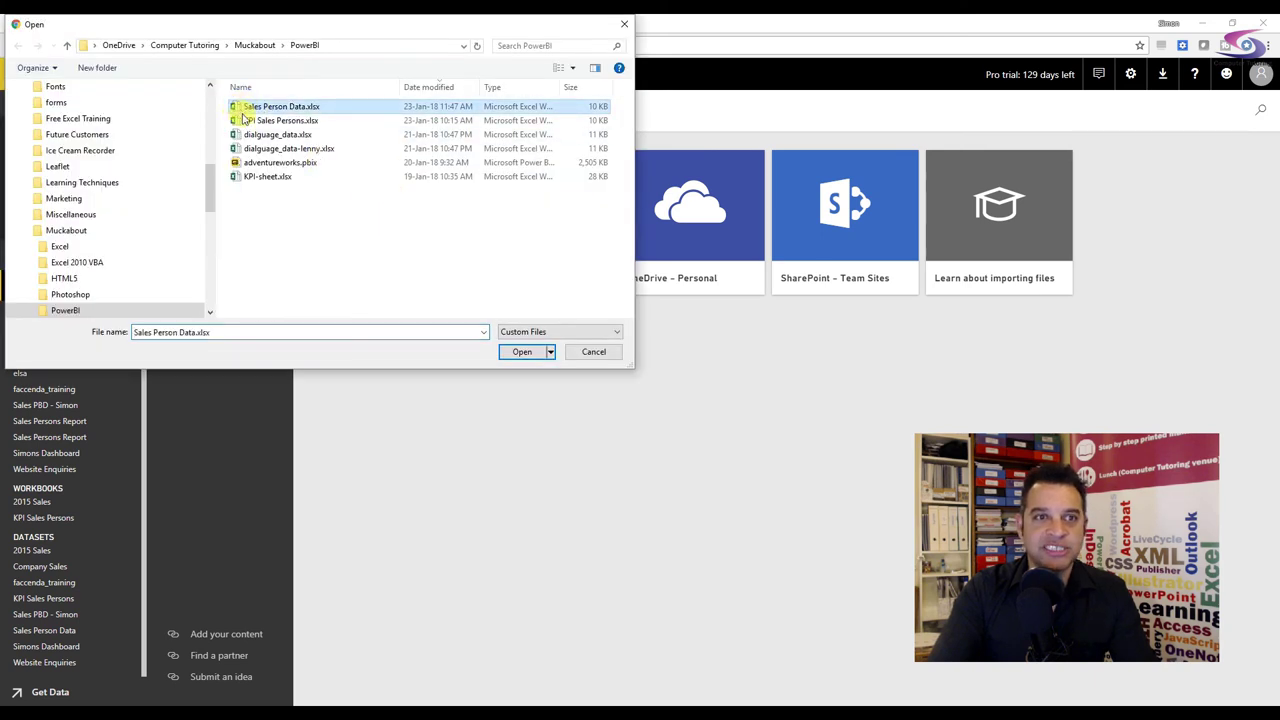
left_click(541, 351)
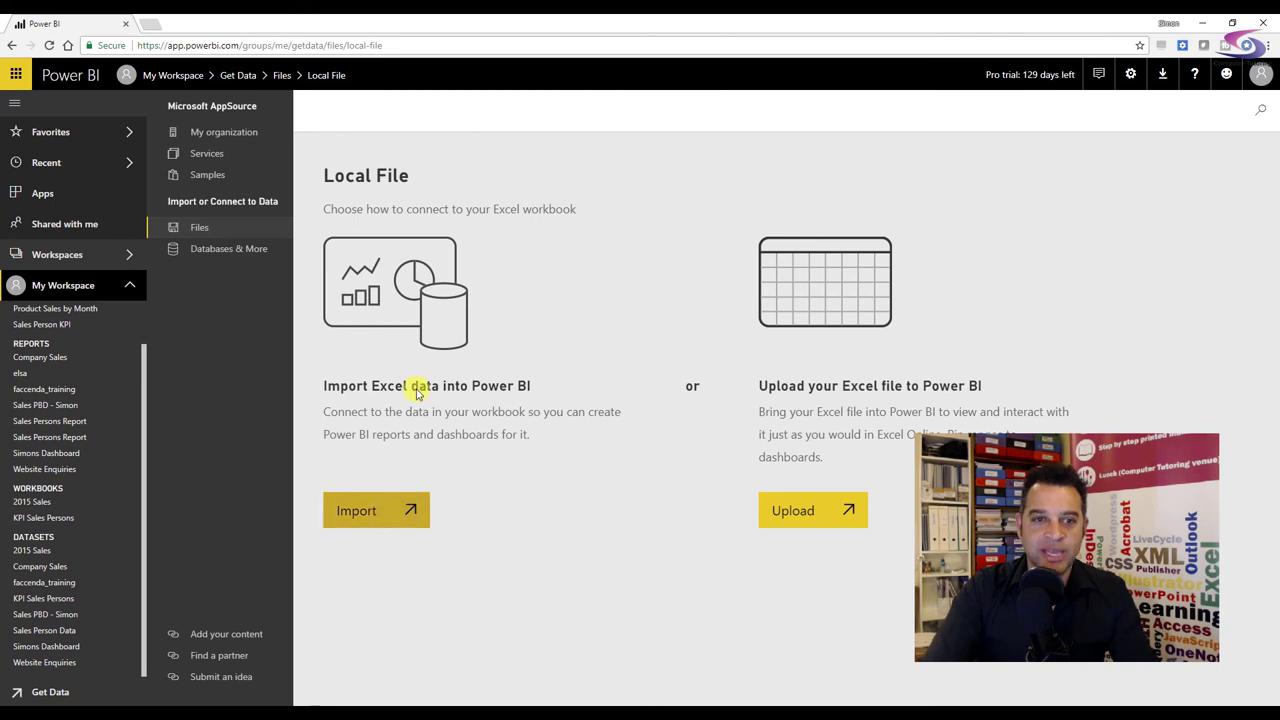
left_click(397, 507)
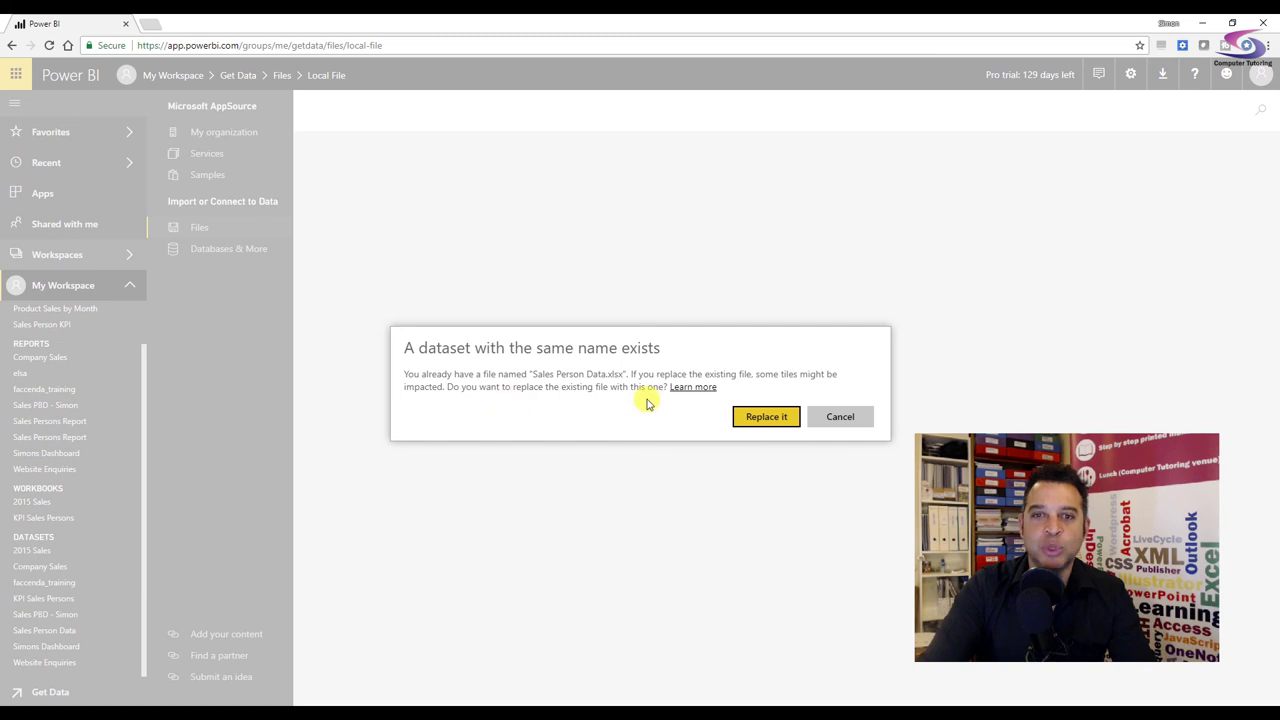
left_click(760, 420)
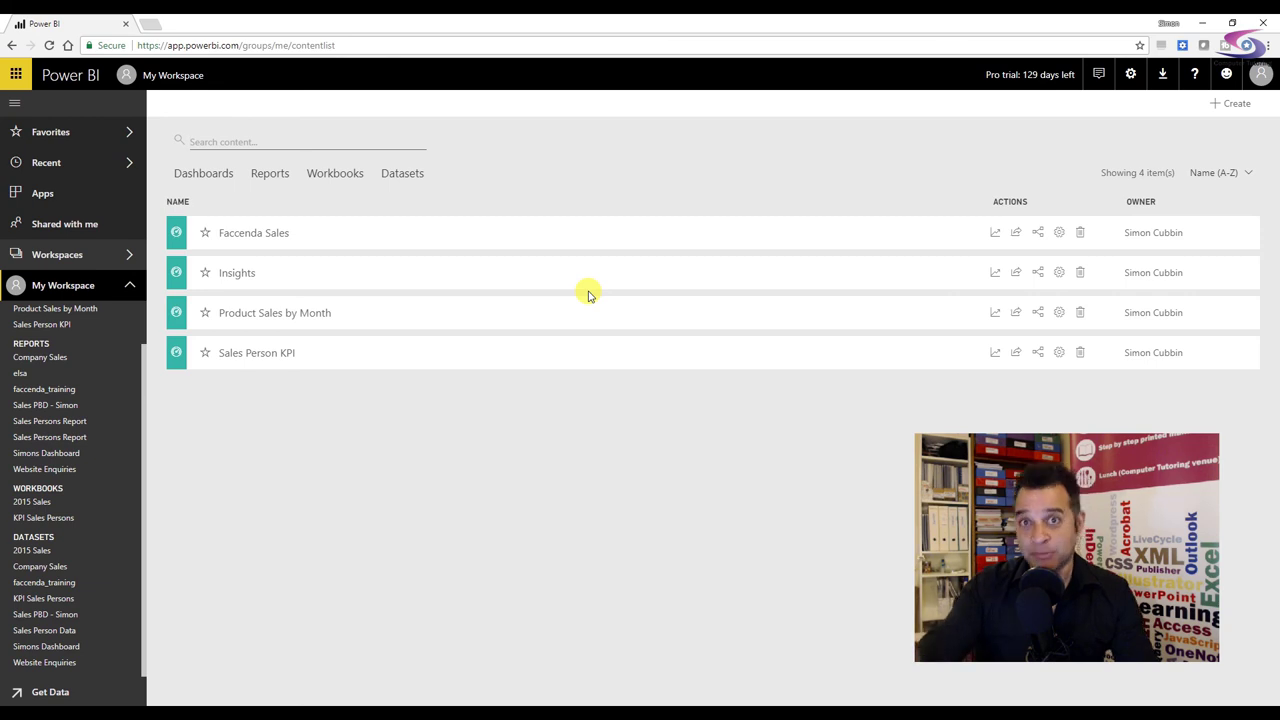
Open the first Sales Persons Report for editing and shift both sales cards and the column chart right, making room beside the table.
left_click(50, 421)
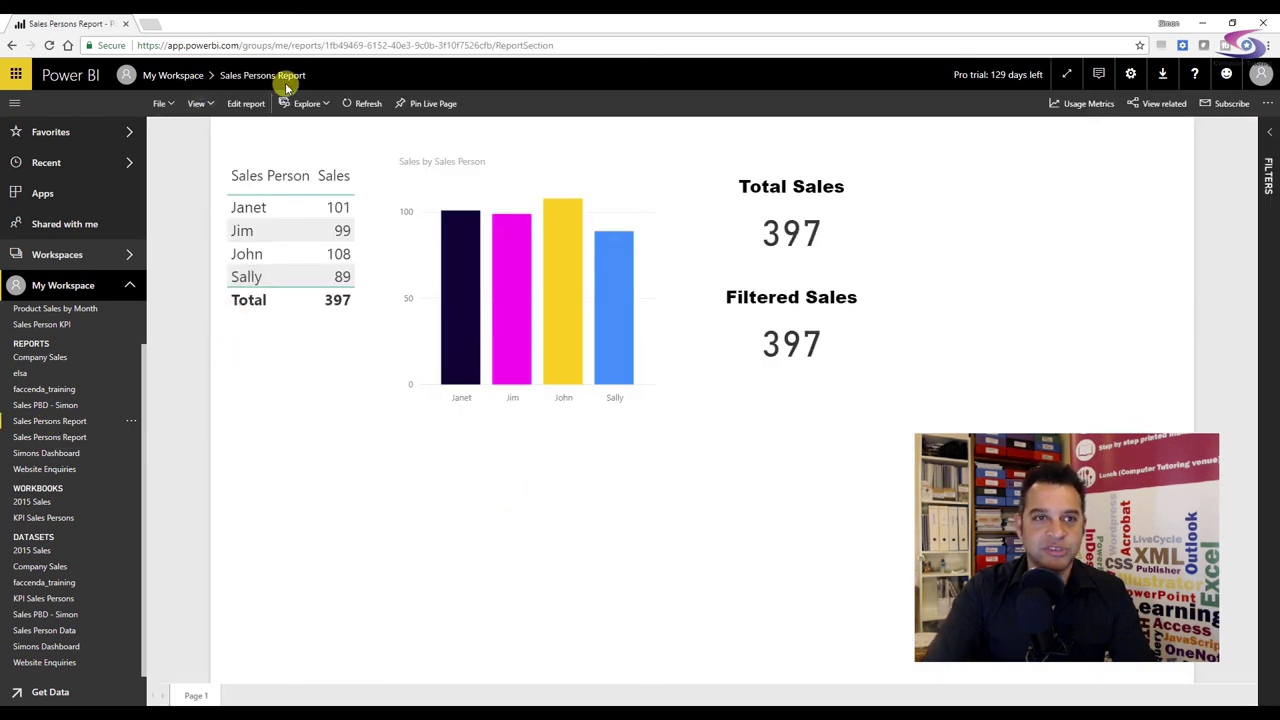
left_click(245, 103)
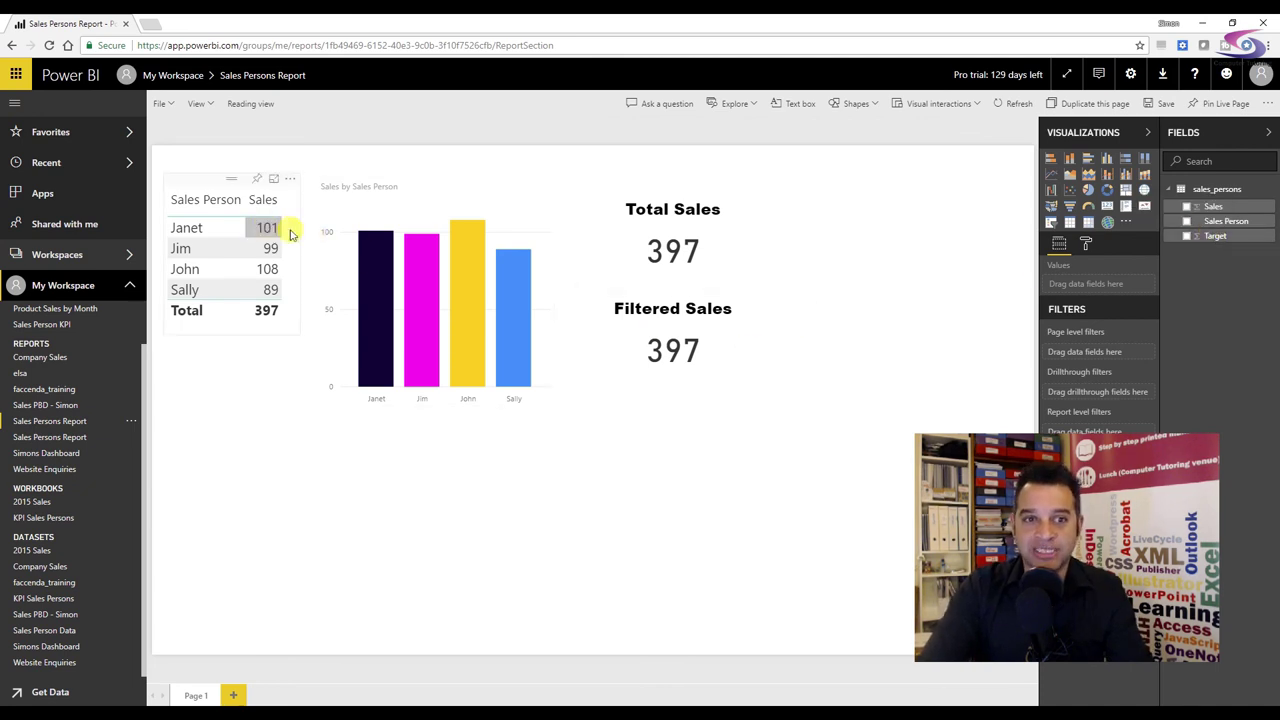
left_click(690, 205)
left_click_drag(674, 208, 734, 191)
left_click(694, 287)
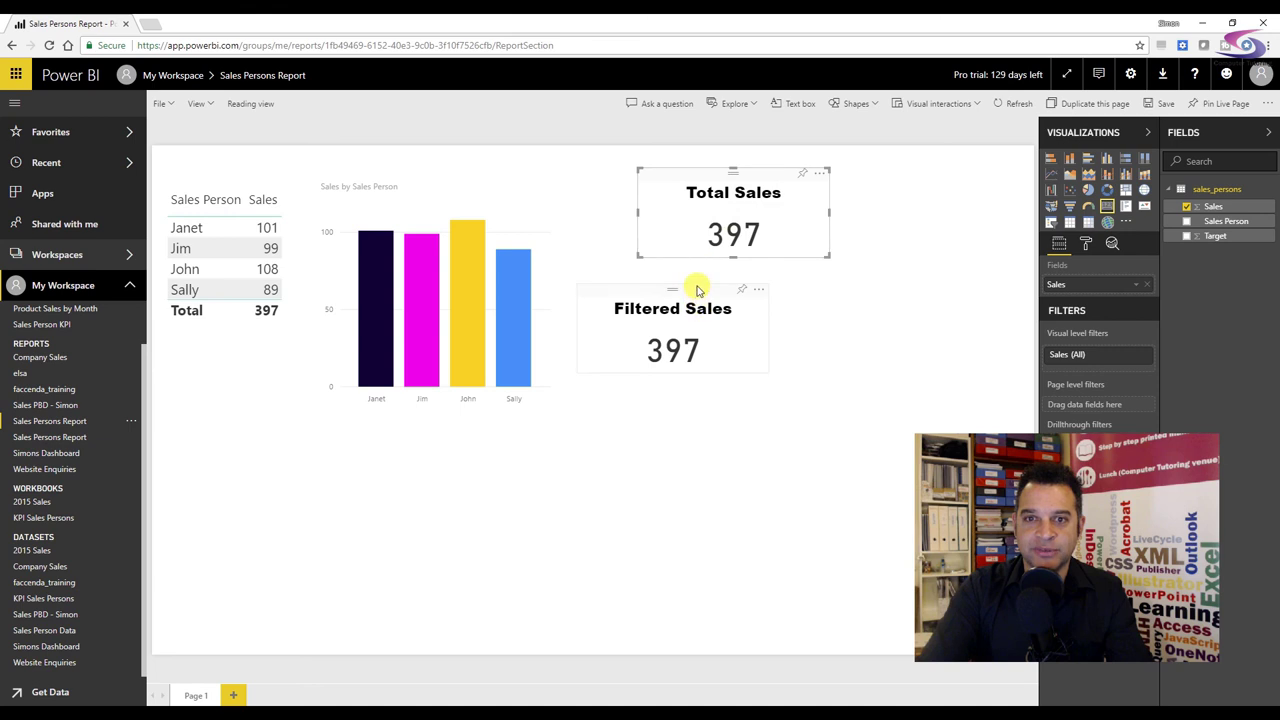
left_click_drag(694, 287, 751, 277)
left_click_drag(479, 176, 544, 173)
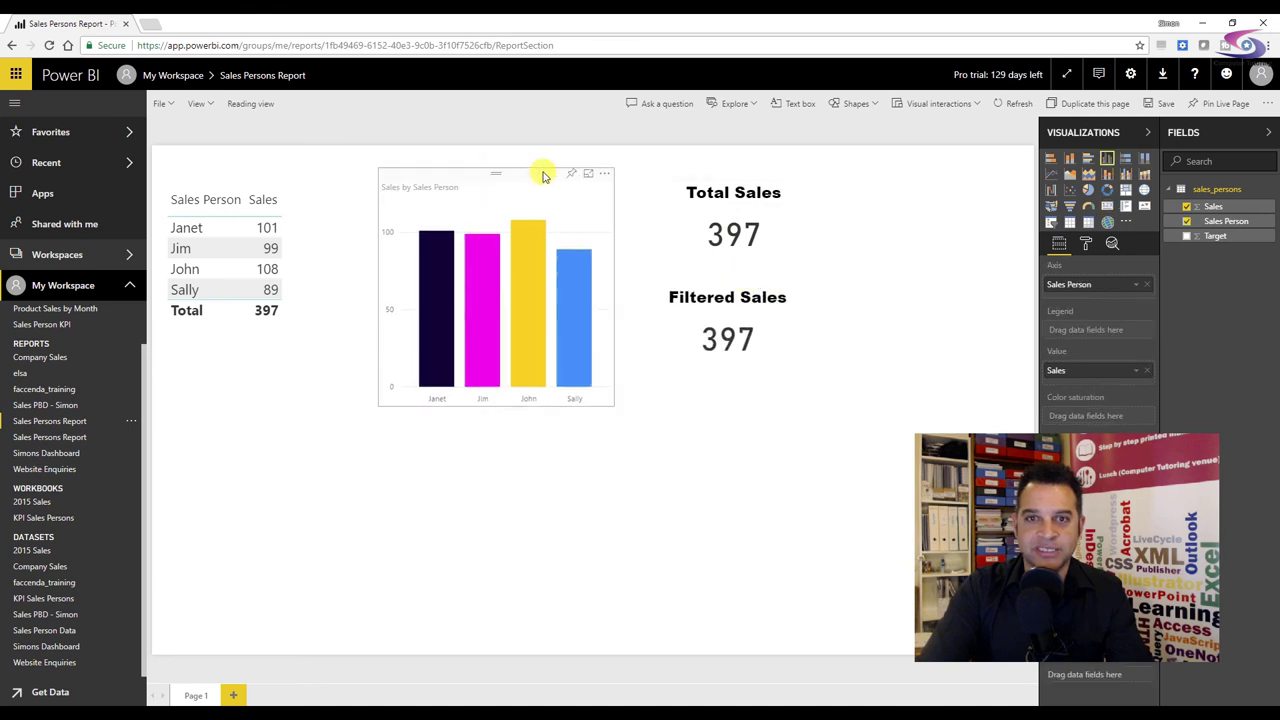
Add the Target field to the sales person table as a third column and deselect the table.
left_click(207, 182)
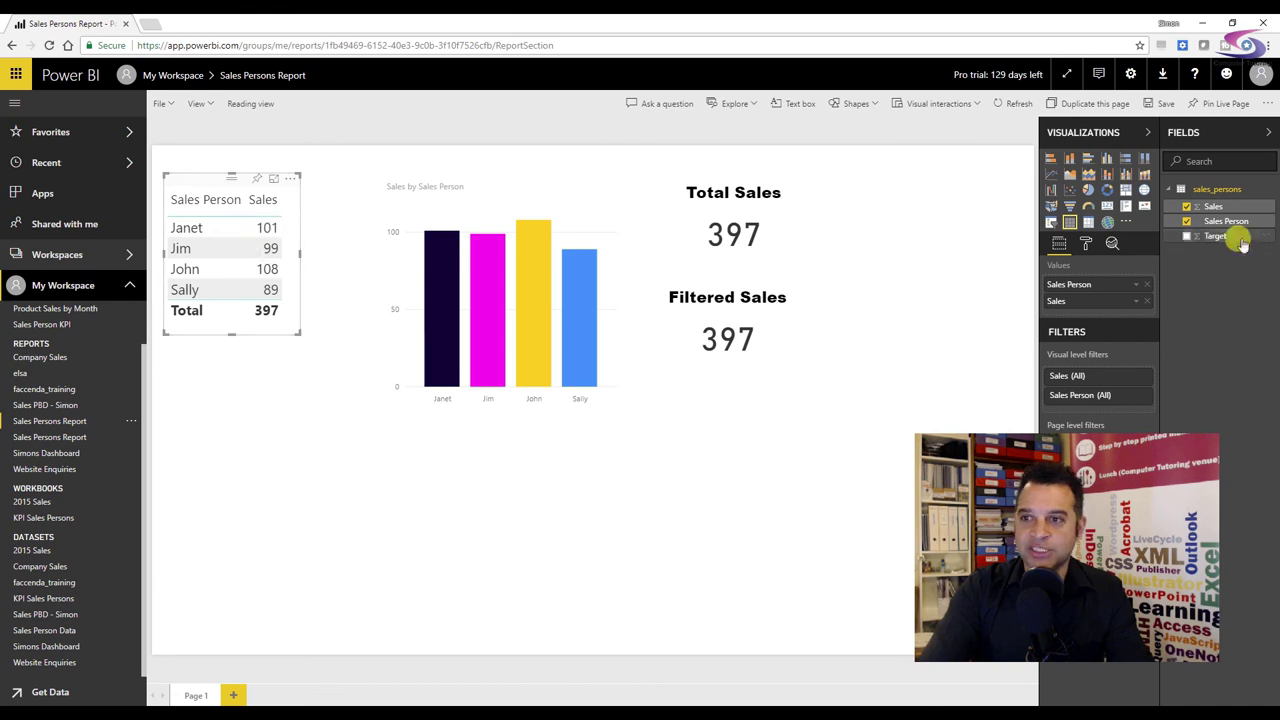
left_click_drag(1241, 244, 343, 251)
left_click(346, 266)
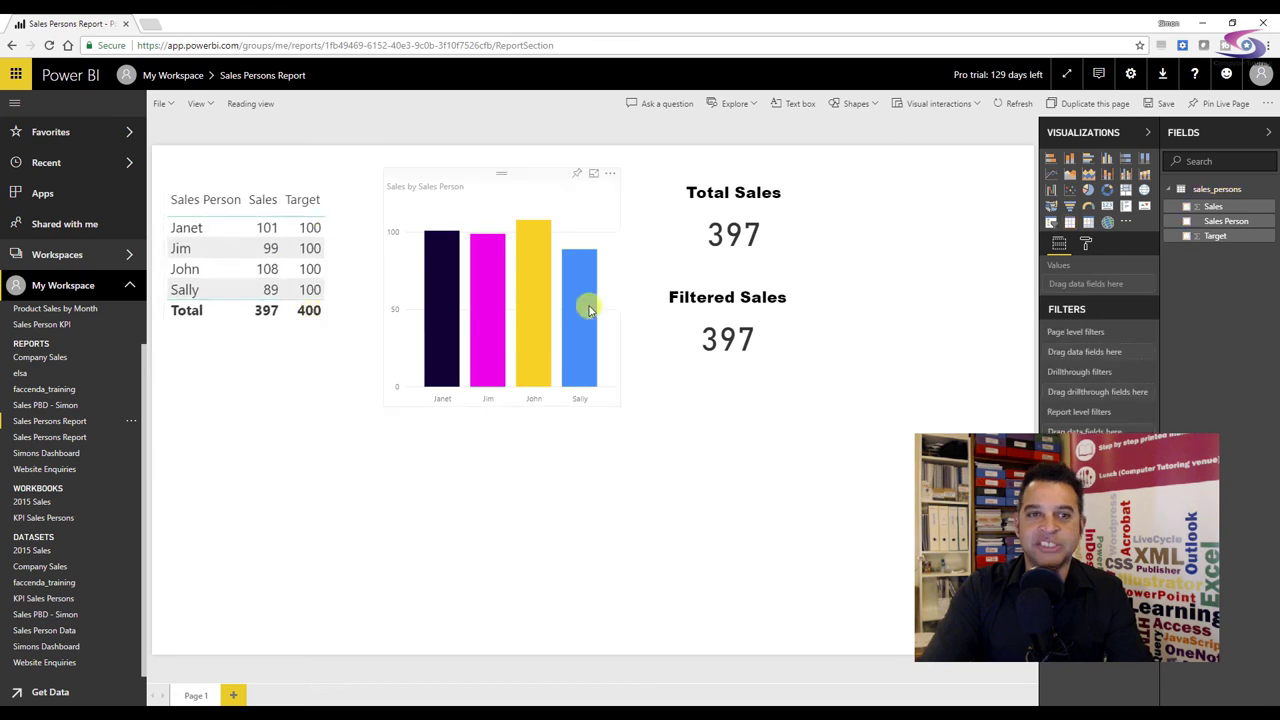
mouse_move(590, 311)
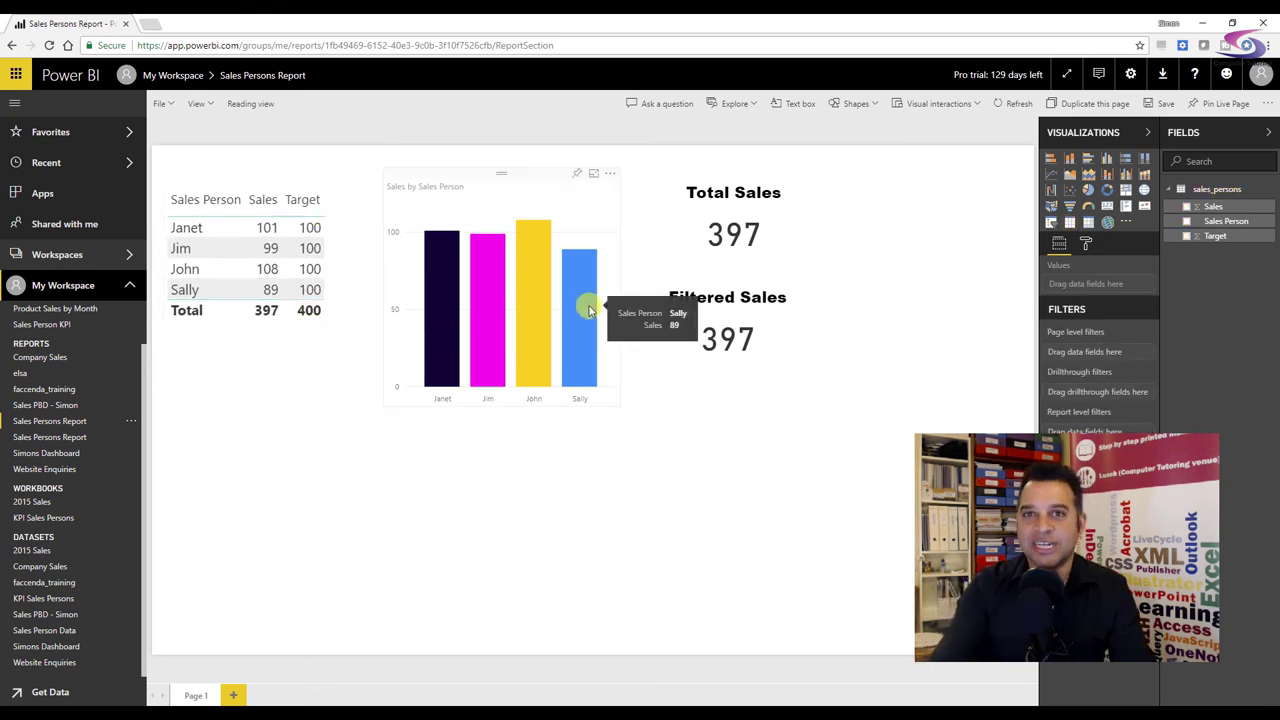